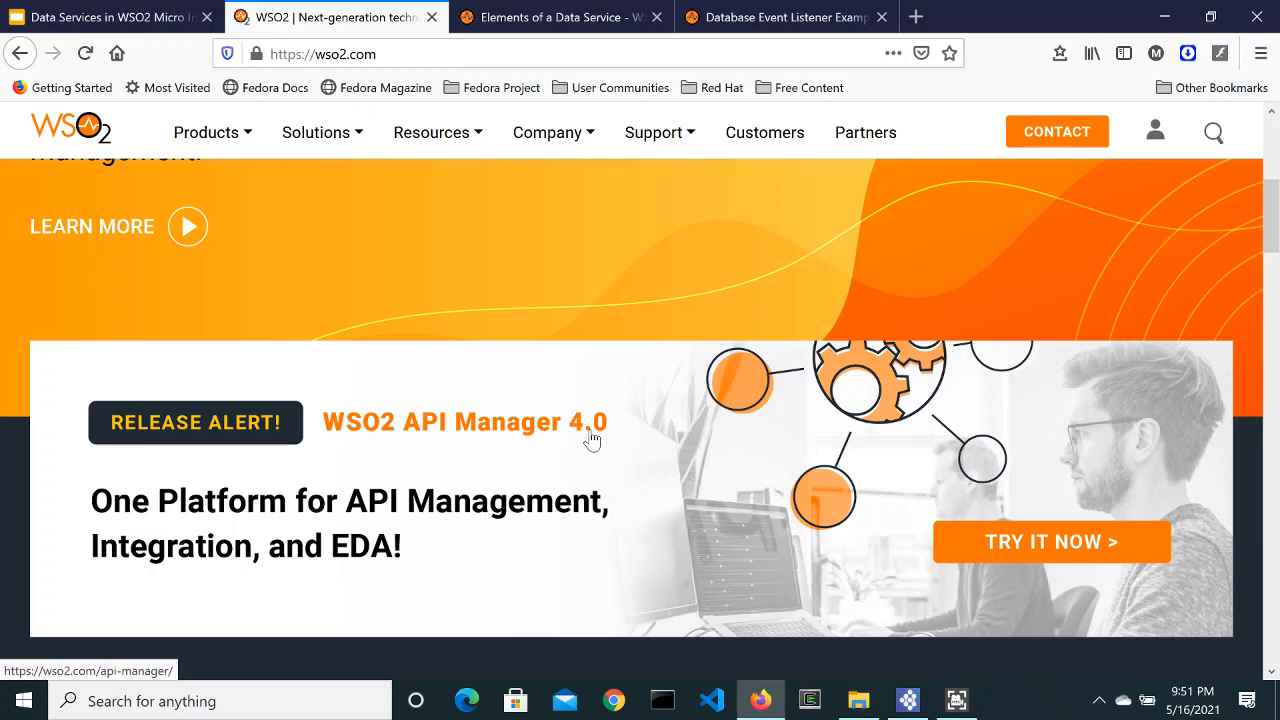
Step: Open the WSO2 API Manager 4.0 page and reveal its download options down to Other Components
left_click(1042, 546)
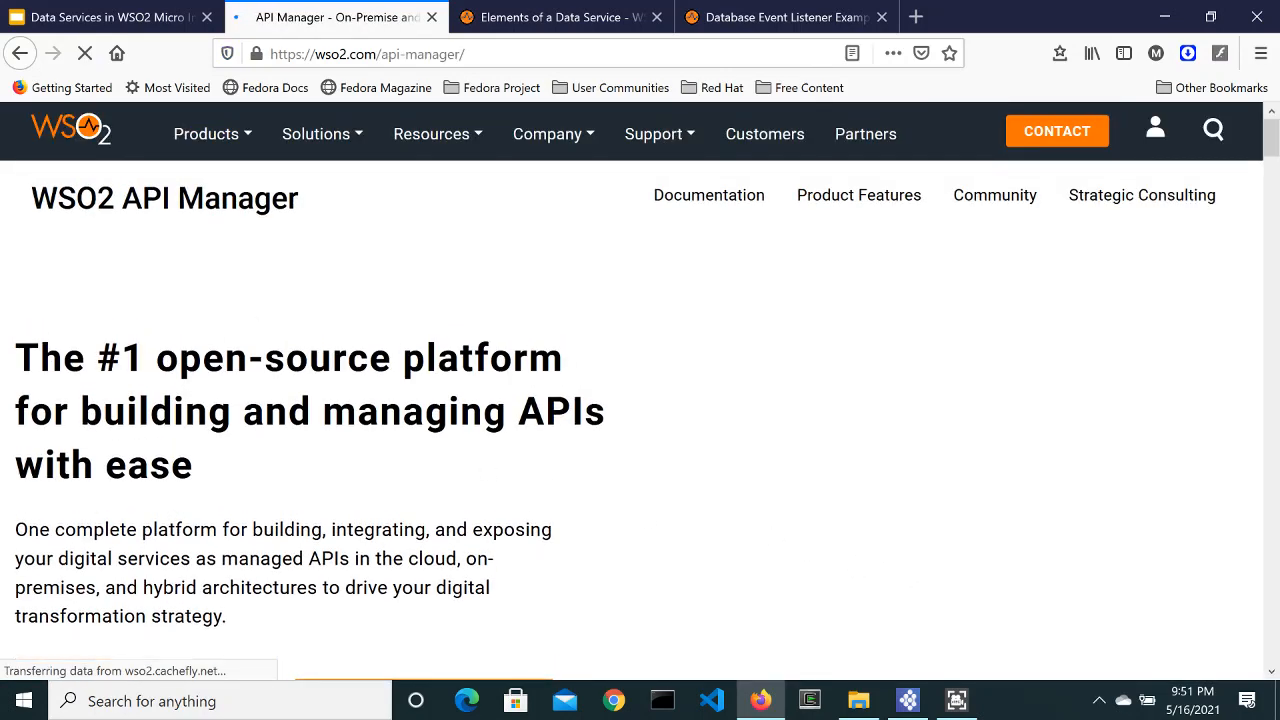
scroll(277, 417, "down", 6)
scroll(270, 400, "up", 2)
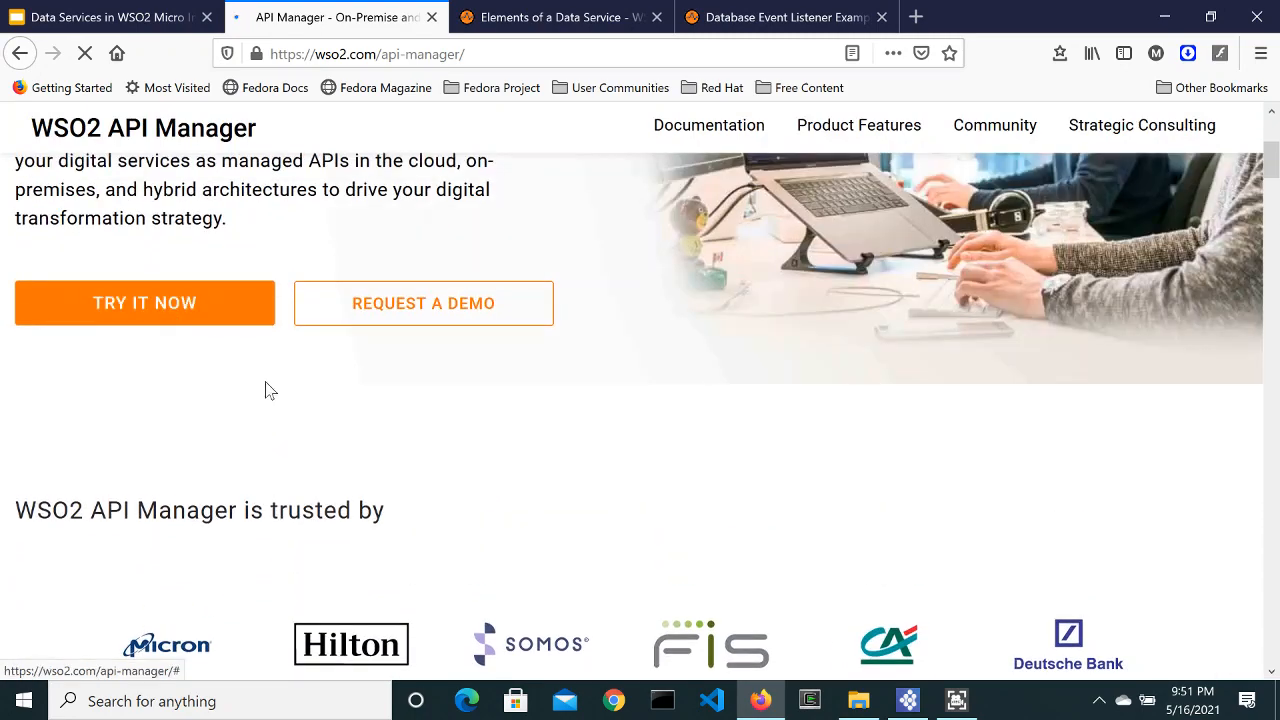
scroll(265, 390, "down", 15)
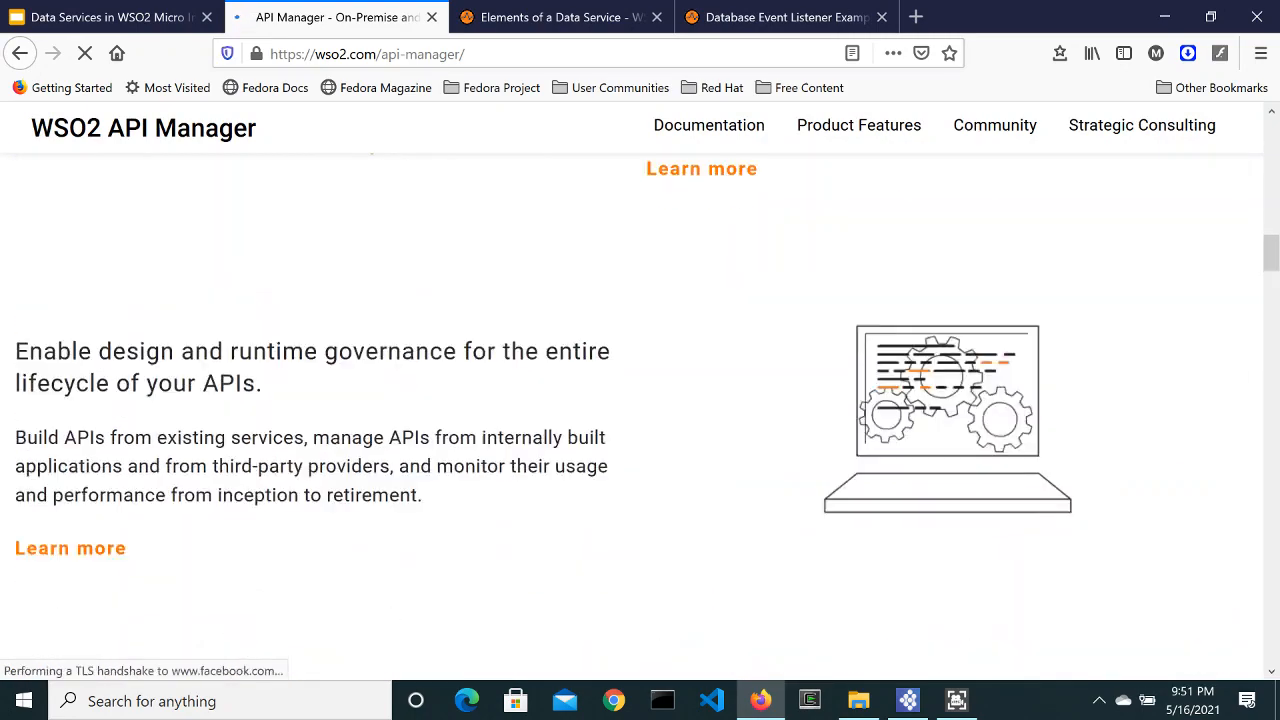
scroll(160, 430, "up", 20)
scroll(163, 480, "down", 2)
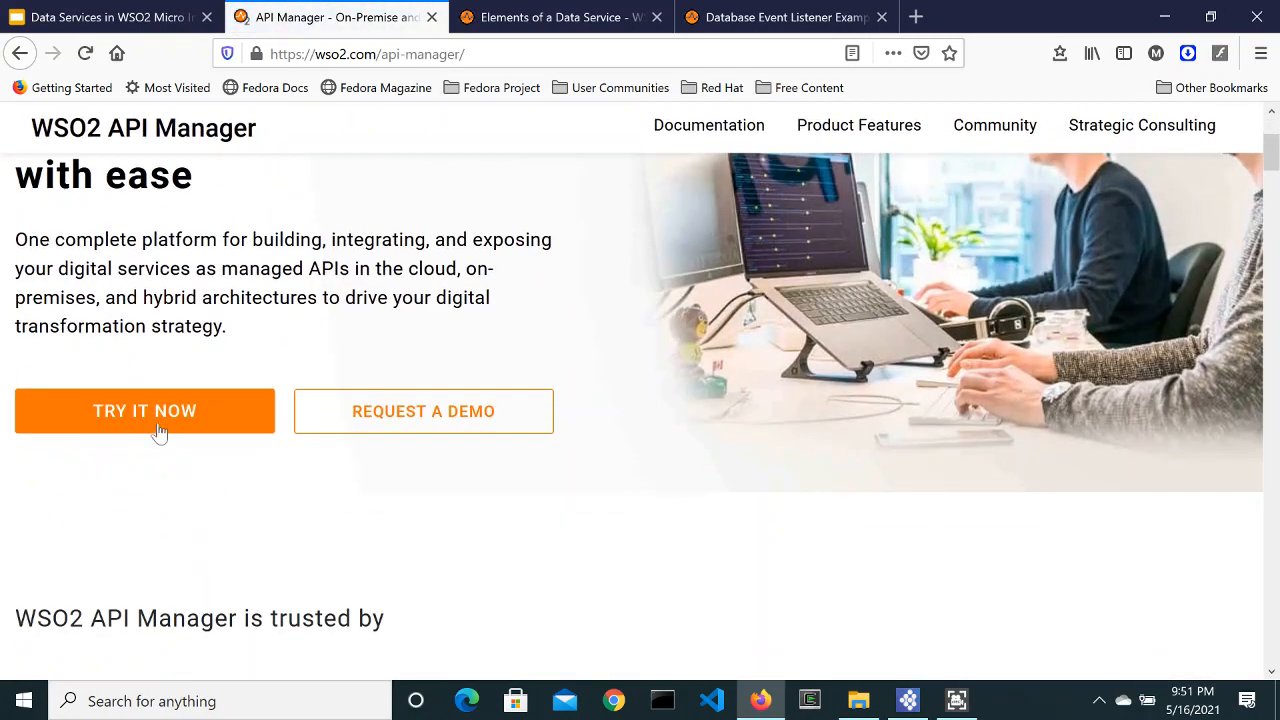
left_click(158, 430)
scroll(560, 423, "down", 5)
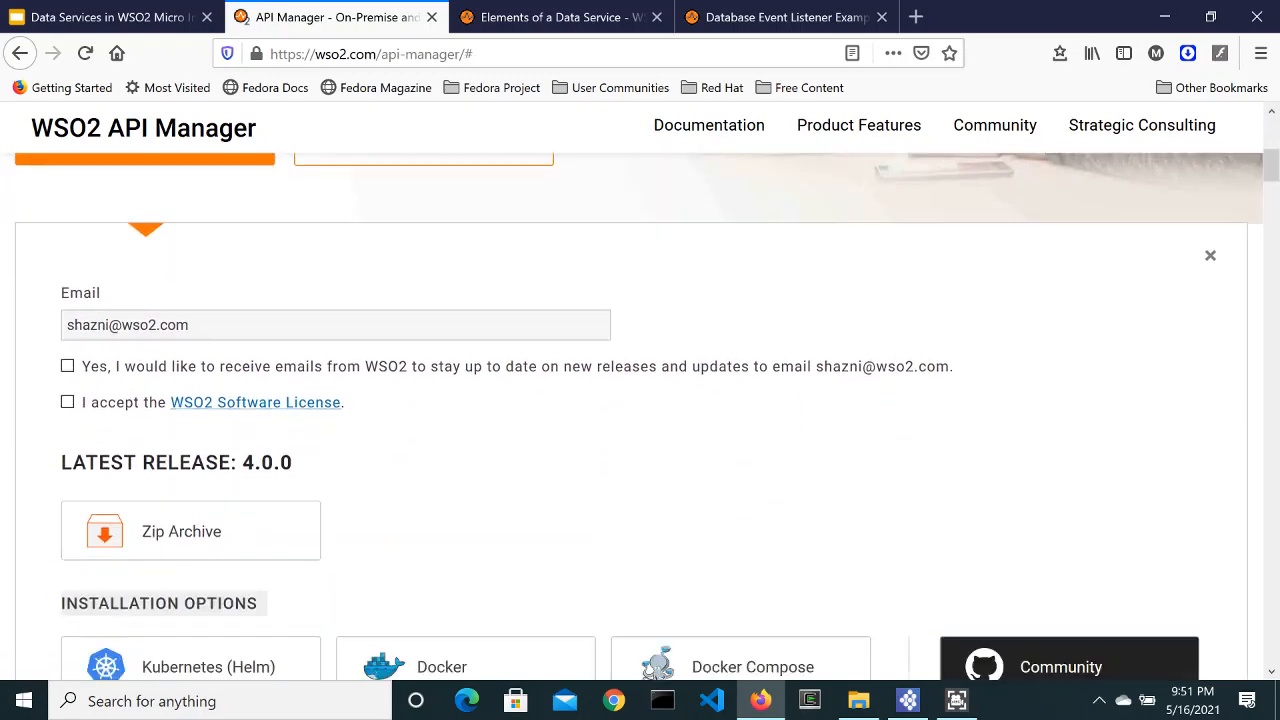
scroll(423, 429, "down", 6)
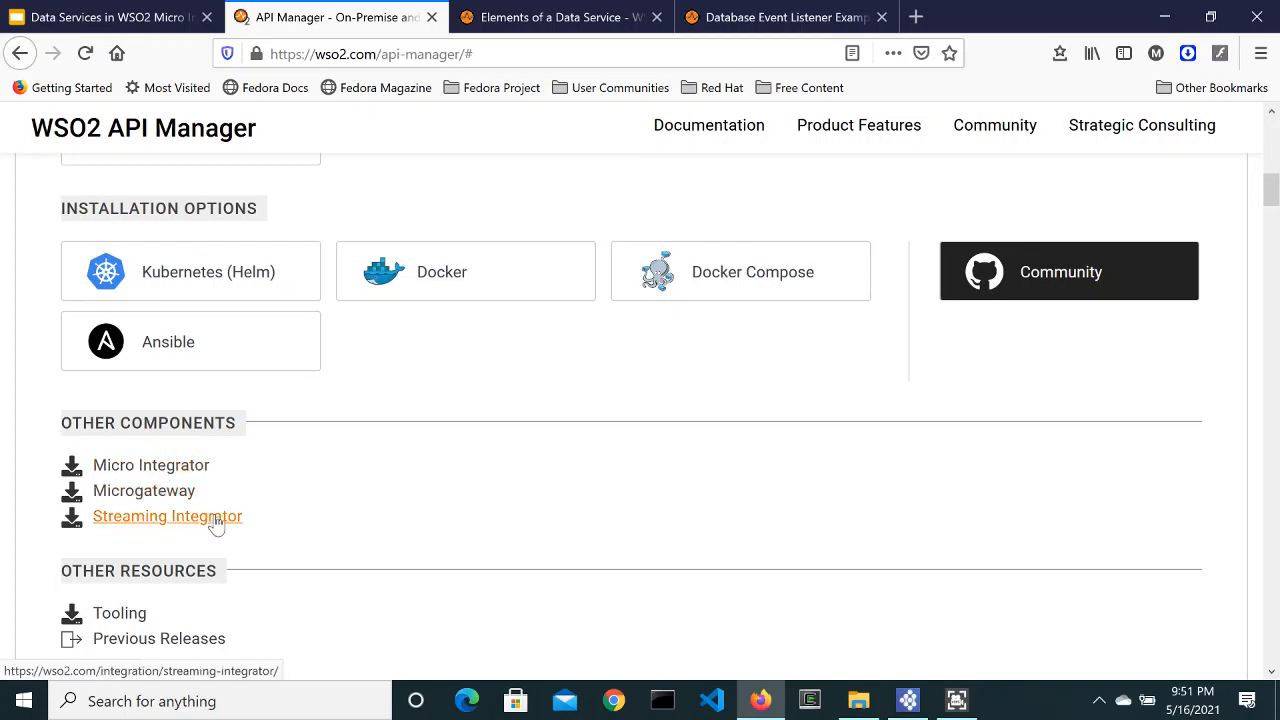
Step: Open the Micro Integrator product page from the Other Components list
left_click(157, 470)
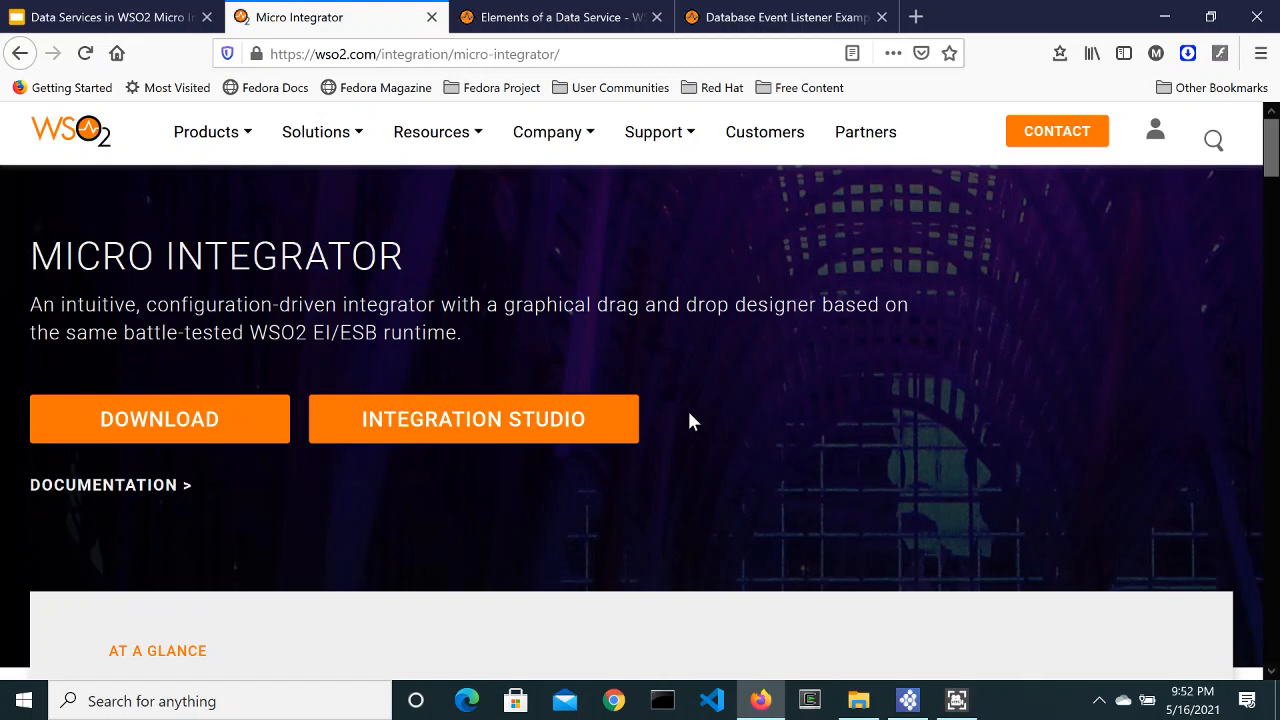
Step: Browse to C:\MyPrograms\WSO2-Integration-Studio-8.0.0-win32-x86_64\IntegrationStudio, then return to Integration Studio
left_click(859, 700)
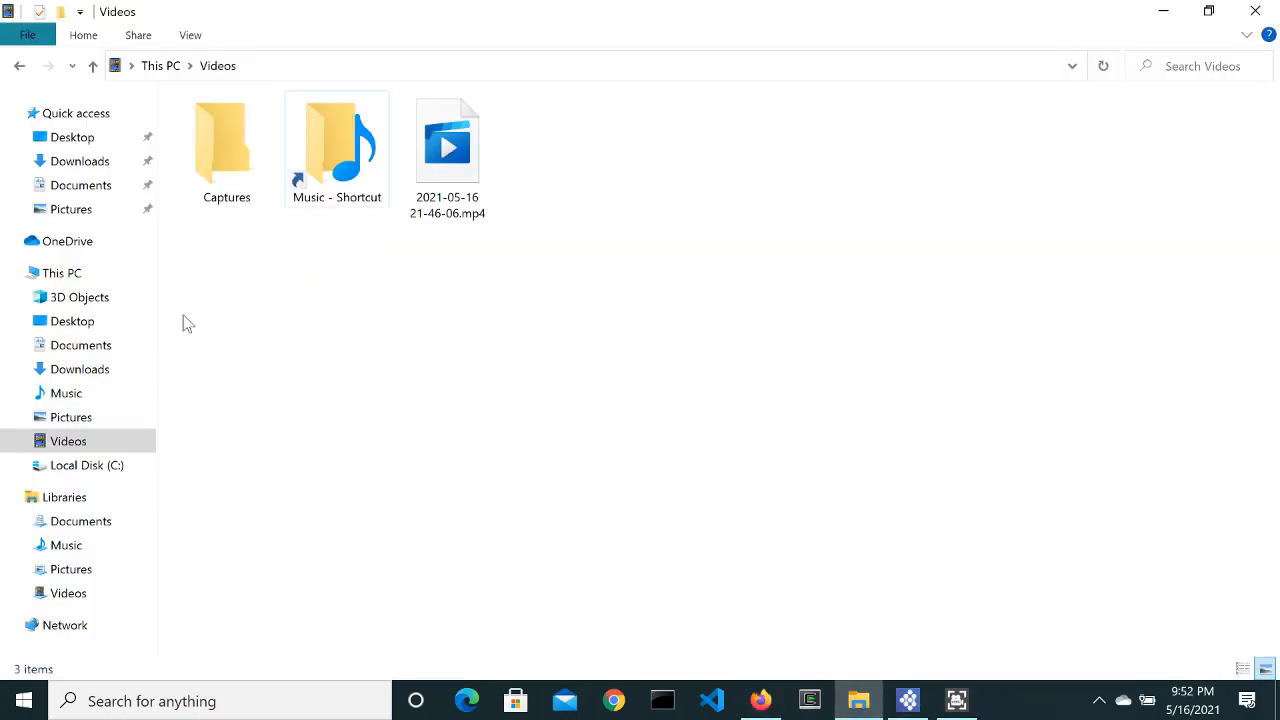
left_click(86, 466)
double_click(230, 254)
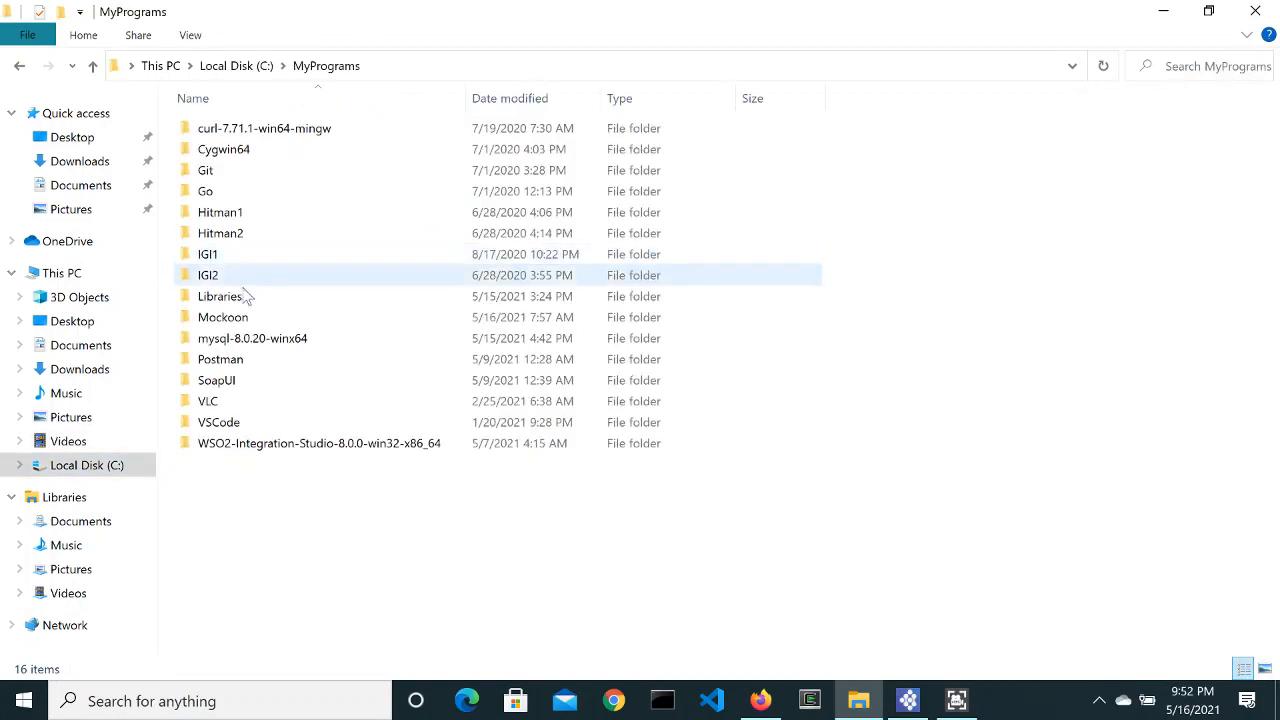
double_click(248, 447)
double_click(257, 129)
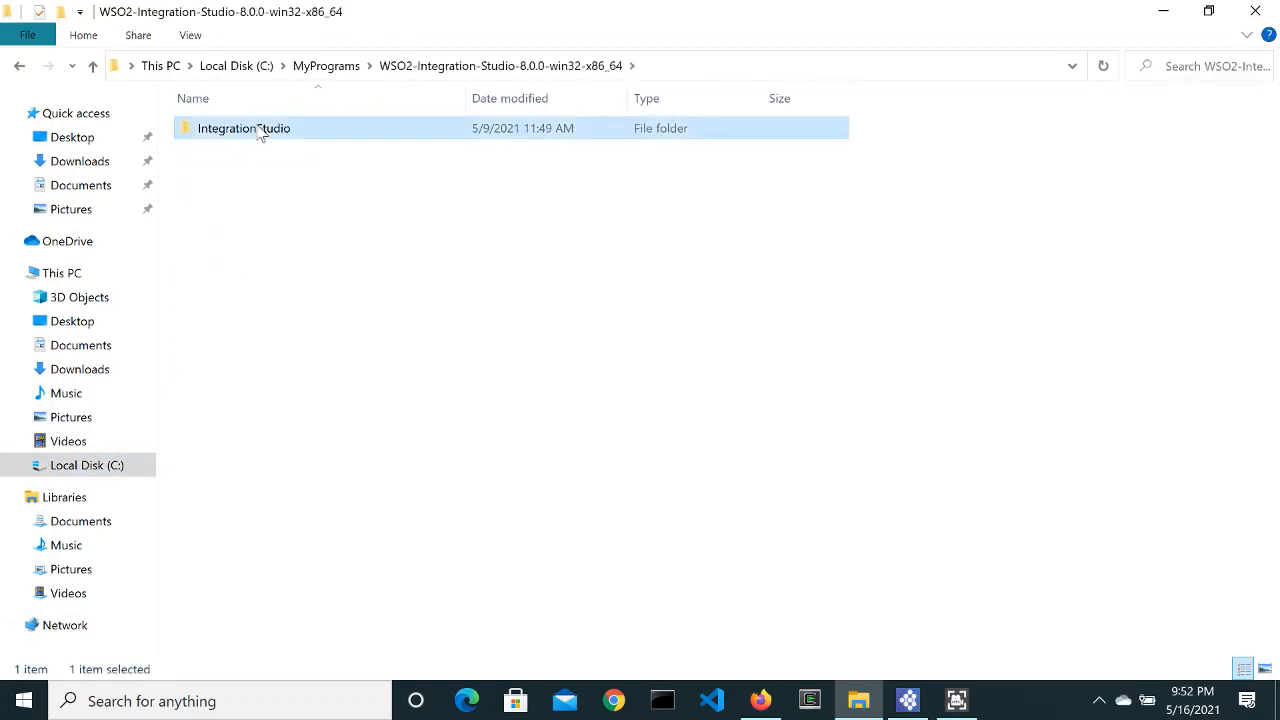
left_click(908, 701)
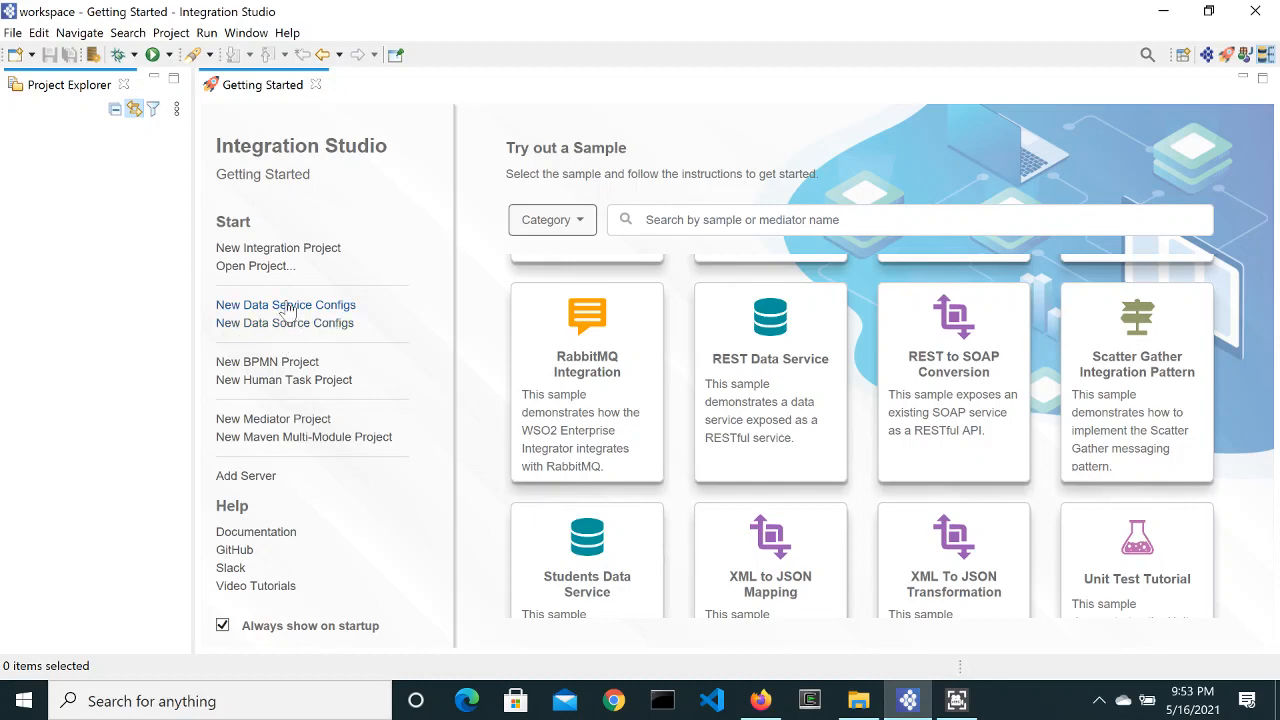
Step: Start a New Data Service Configs project named AccountHoldersDataService
left_click(284, 306)
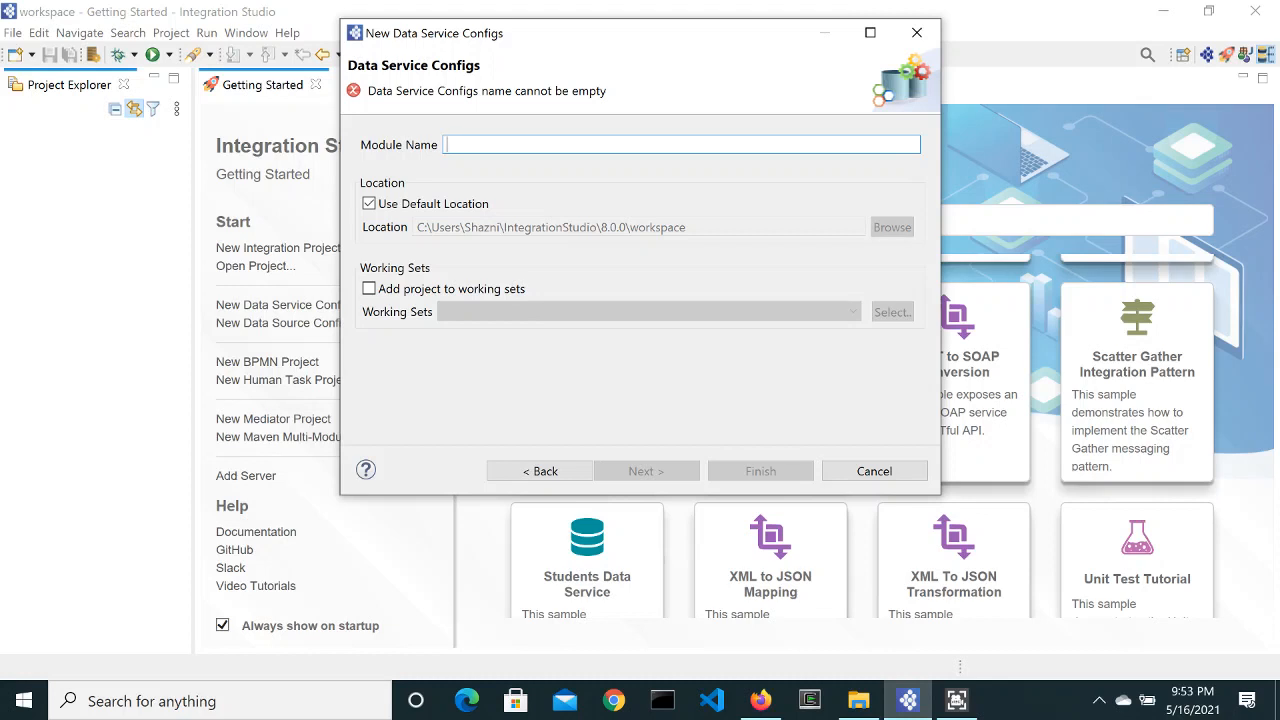
type("Accc")
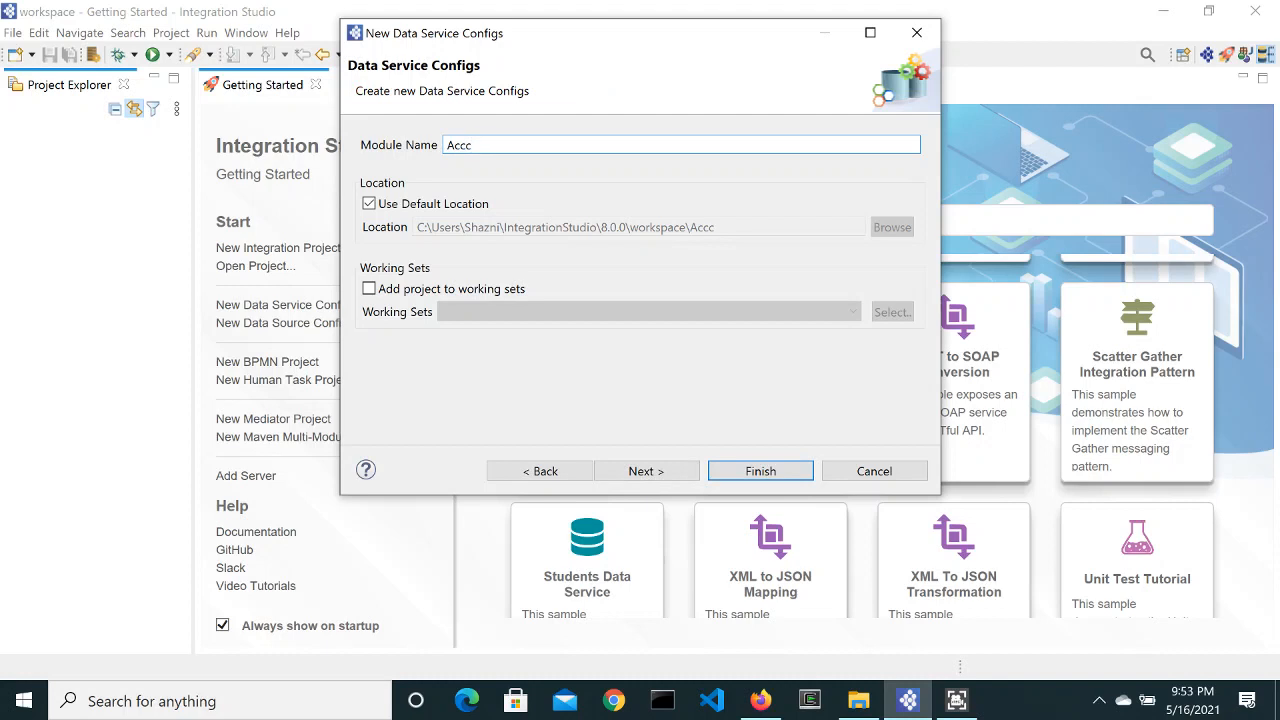
key("BackSpace")
type("ountHoldersDataService")
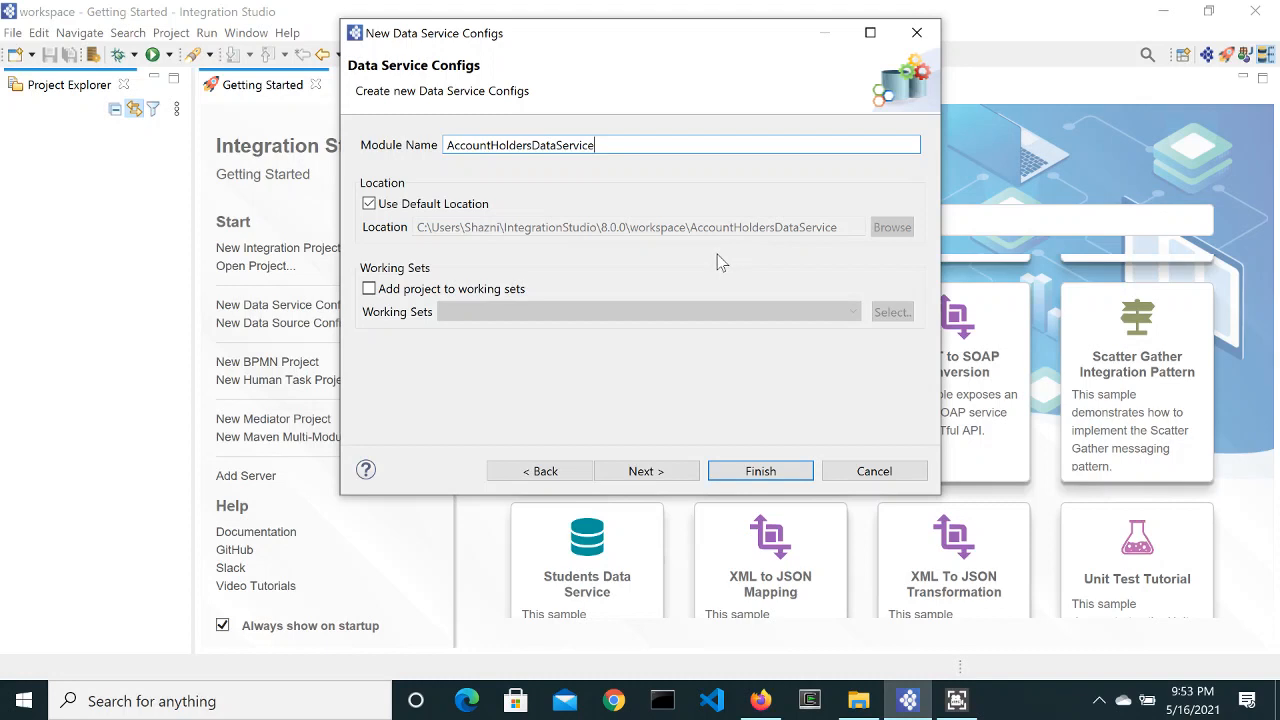
left_click(640, 475)
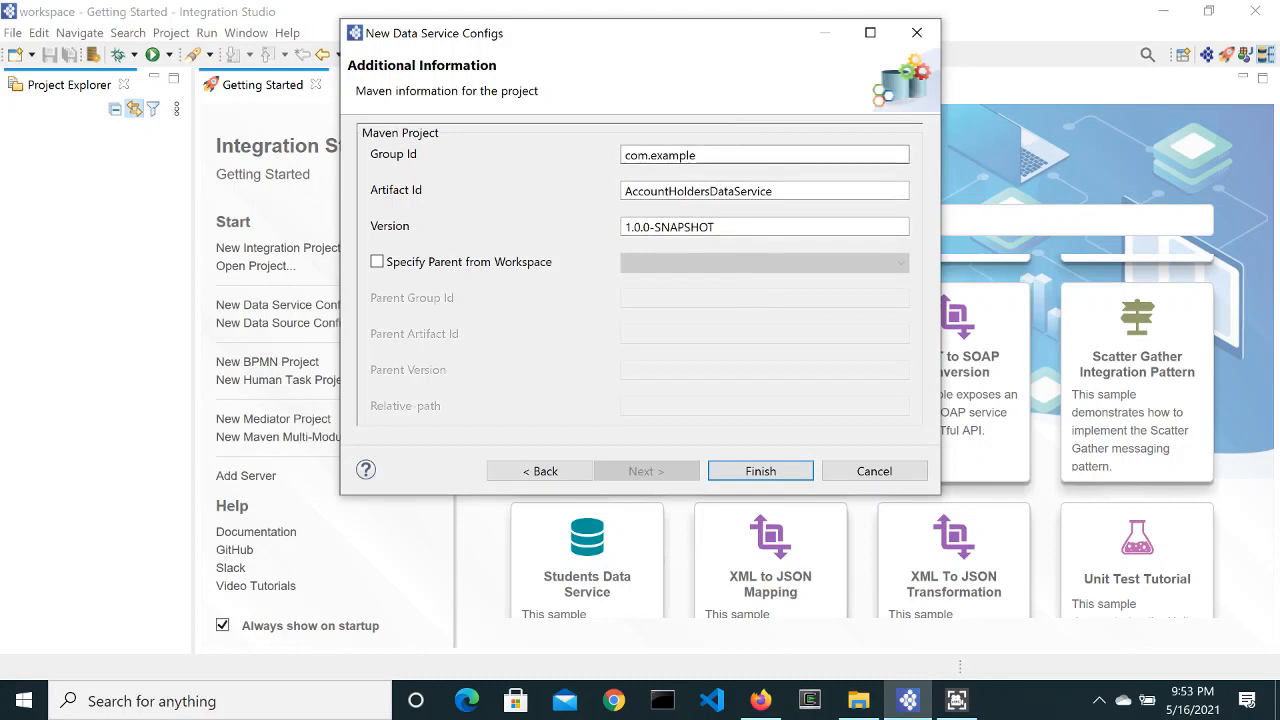
Step: Change the Maven Group Id from com.example to com.account.holders.dataservice
double_click(662, 155)
left_click(700, 155)
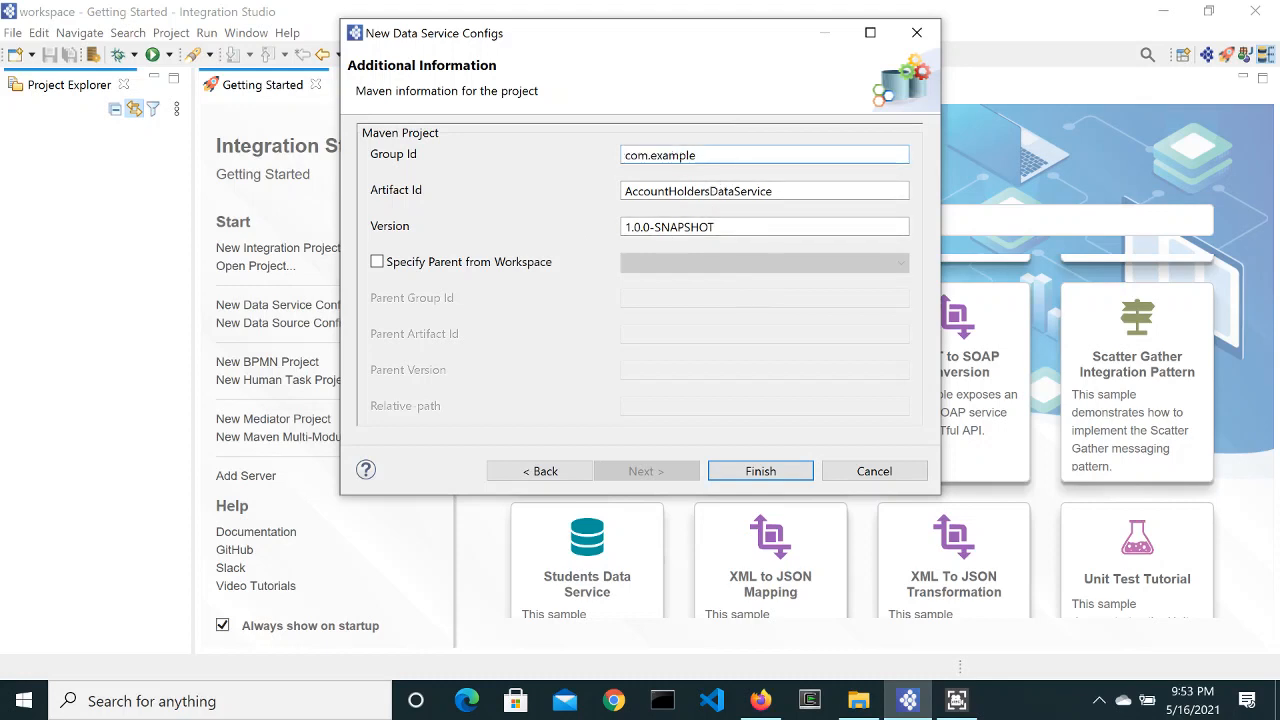
key("BackSpace")
key("BackSpace")
key("BackSpace")
key("BackSpace")
key("BackSpace")
key("BackSpace")
key("BackSpace")
type("account.h")
key("BackSpace")
type("holders.data")
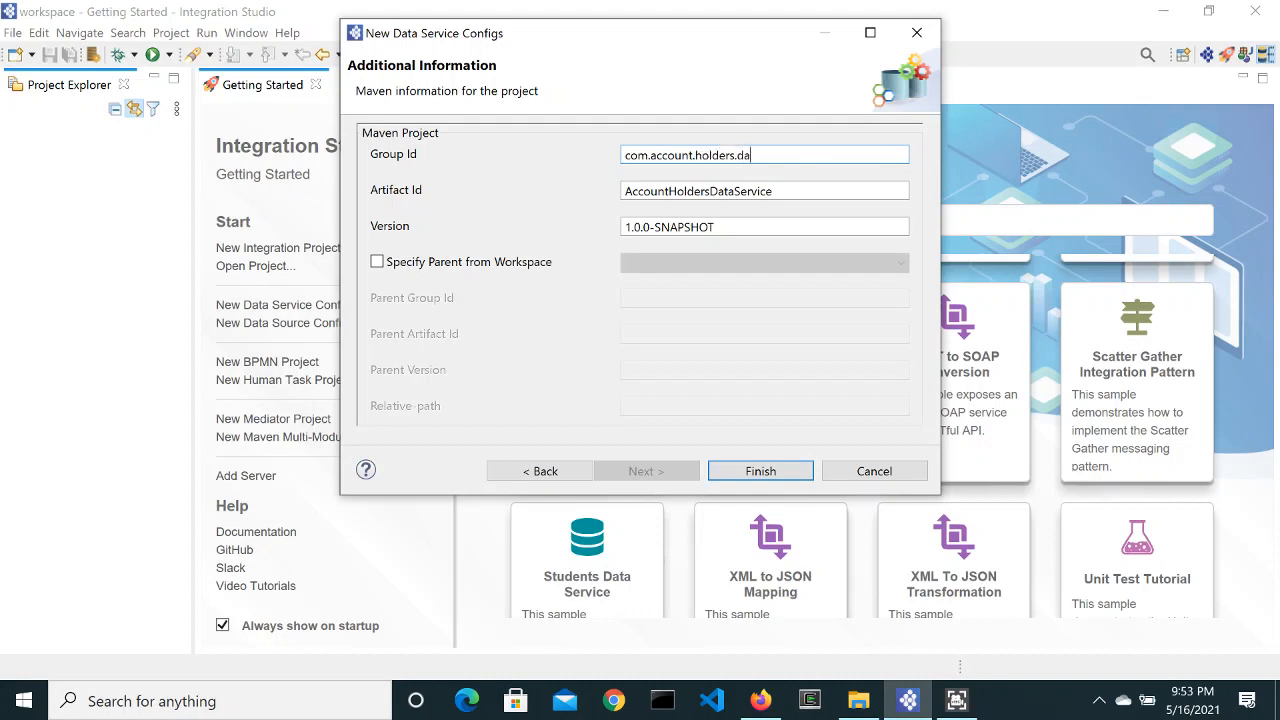
type("service")
Step: Finish creating AccountHoldersDataService and inspect the project and dataservice folder context menus
left_click(766, 478)
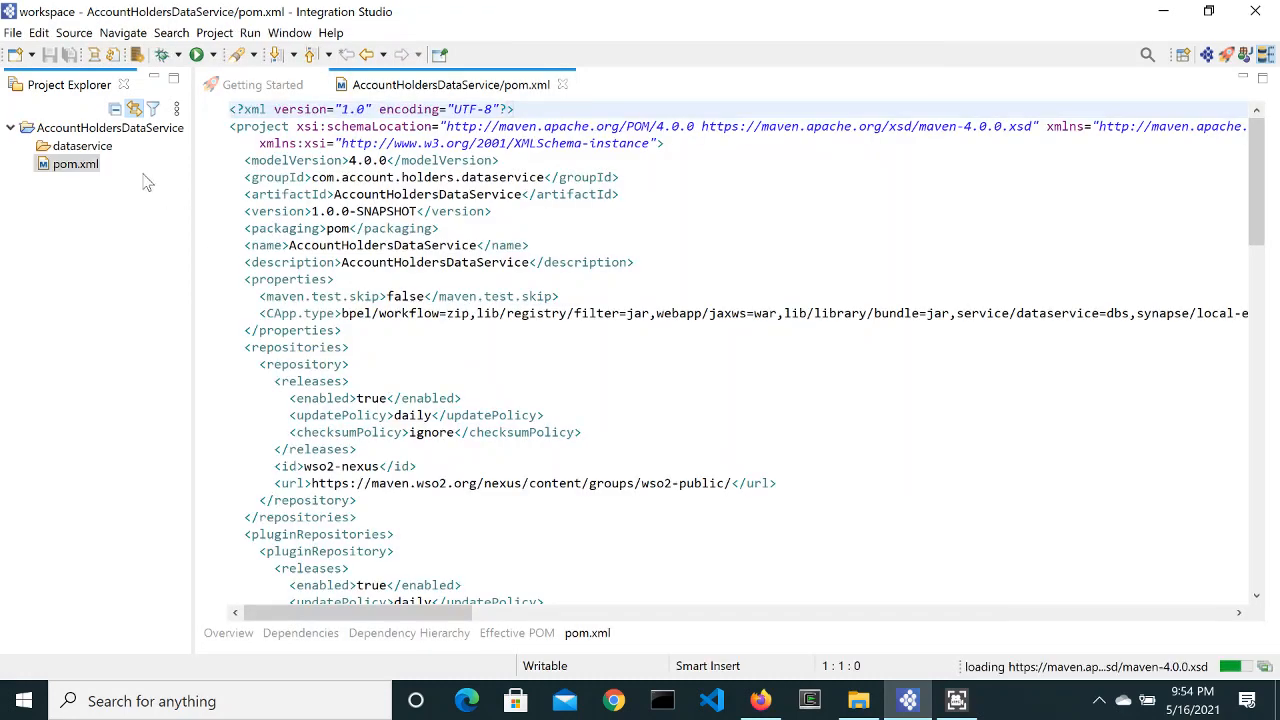
left_click(75, 132)
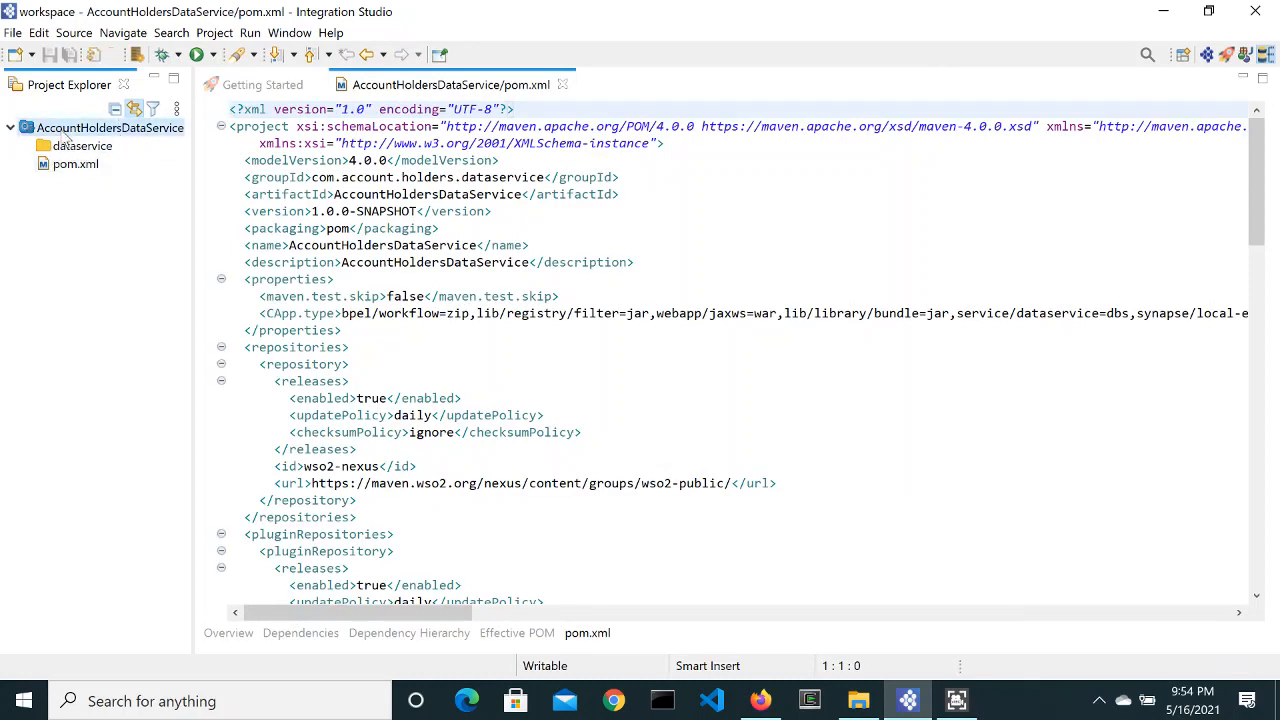
right_click(75, 138)
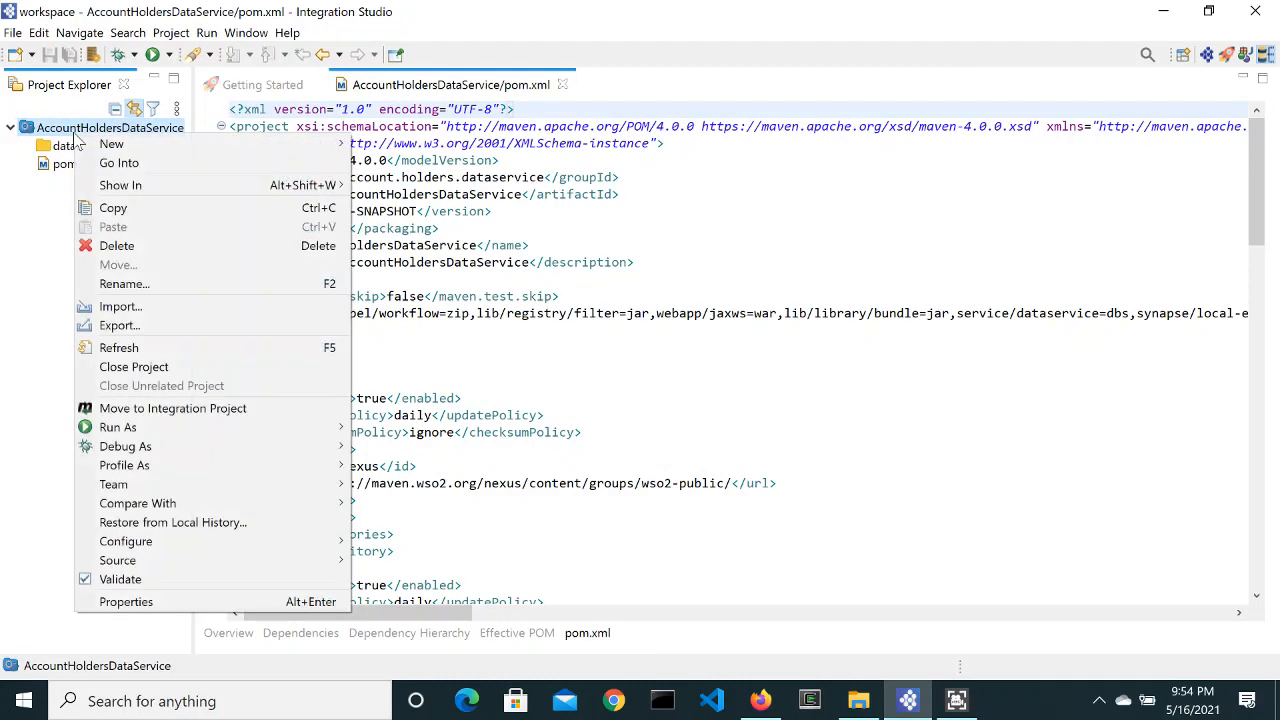
left_click(35, 316)
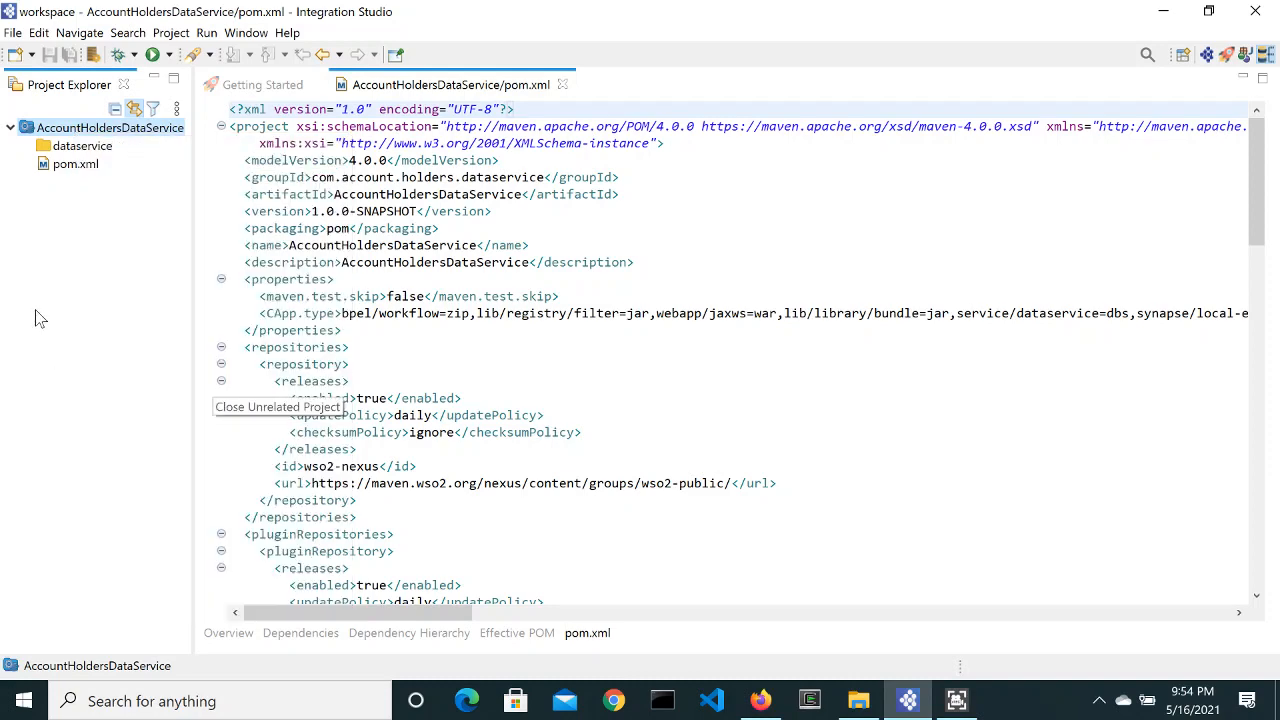
right_click(83, 150)
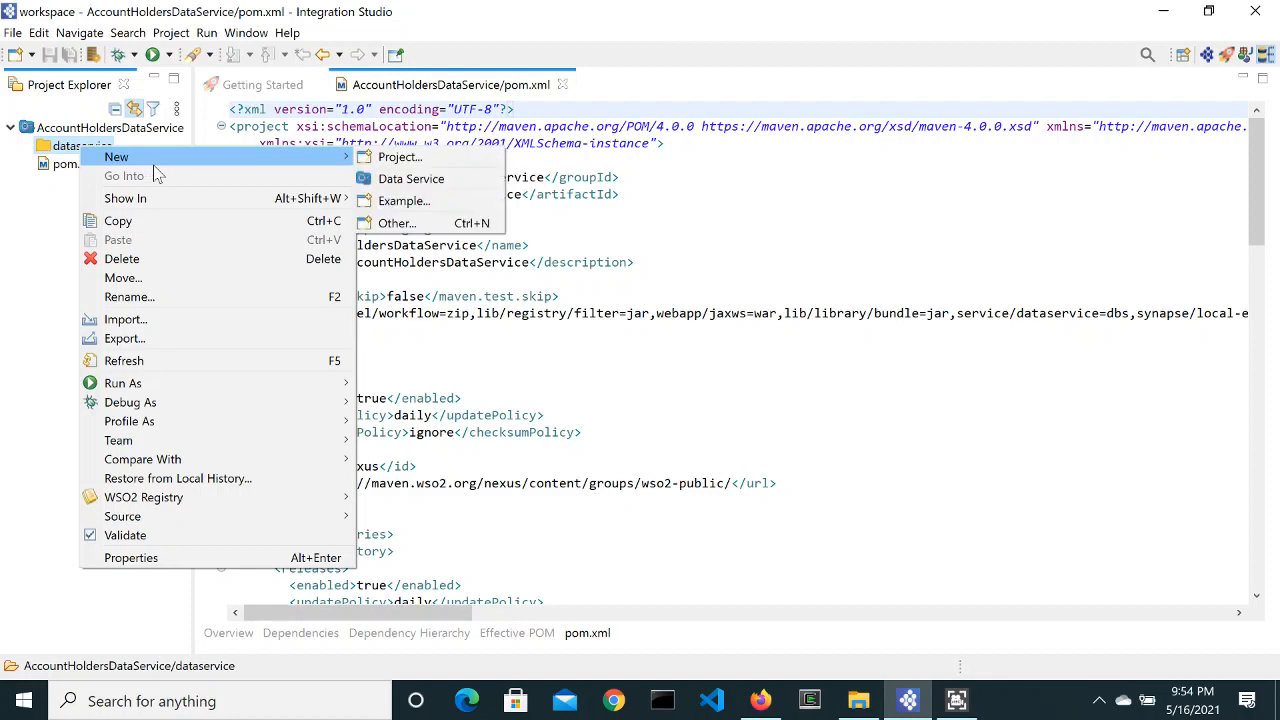
left_click(60, 218)
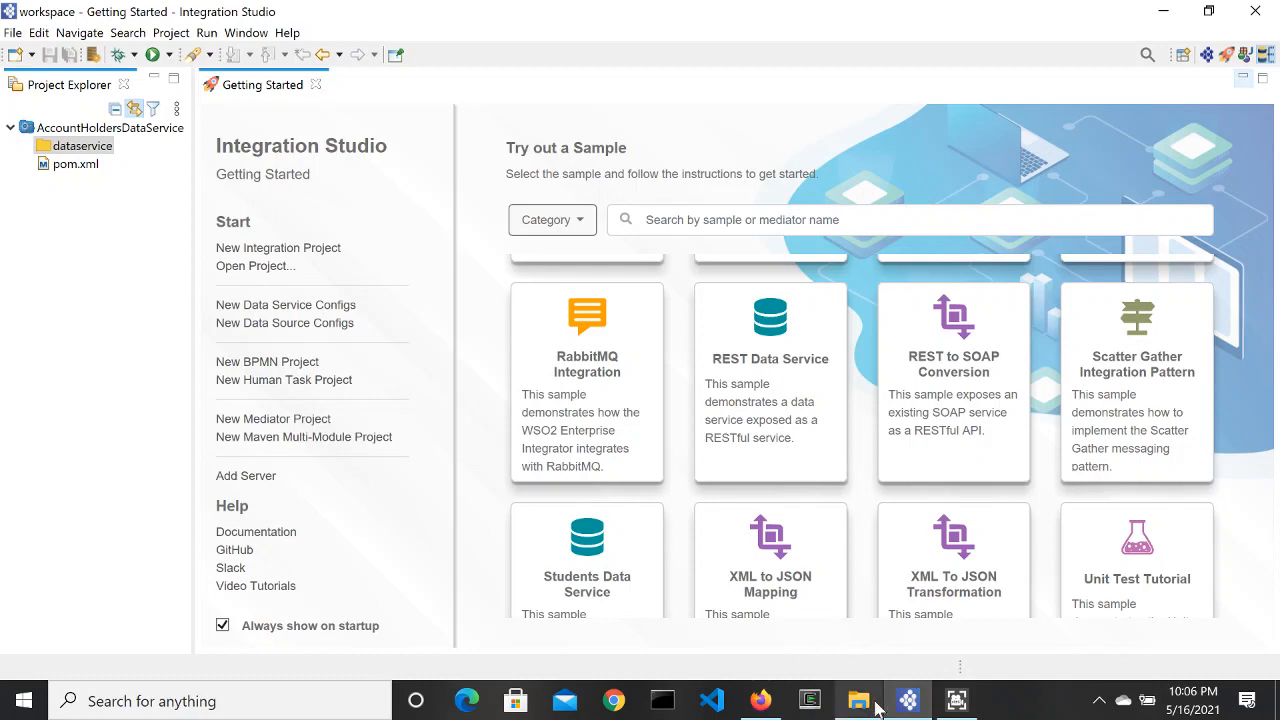
mouse_move(874, 708)
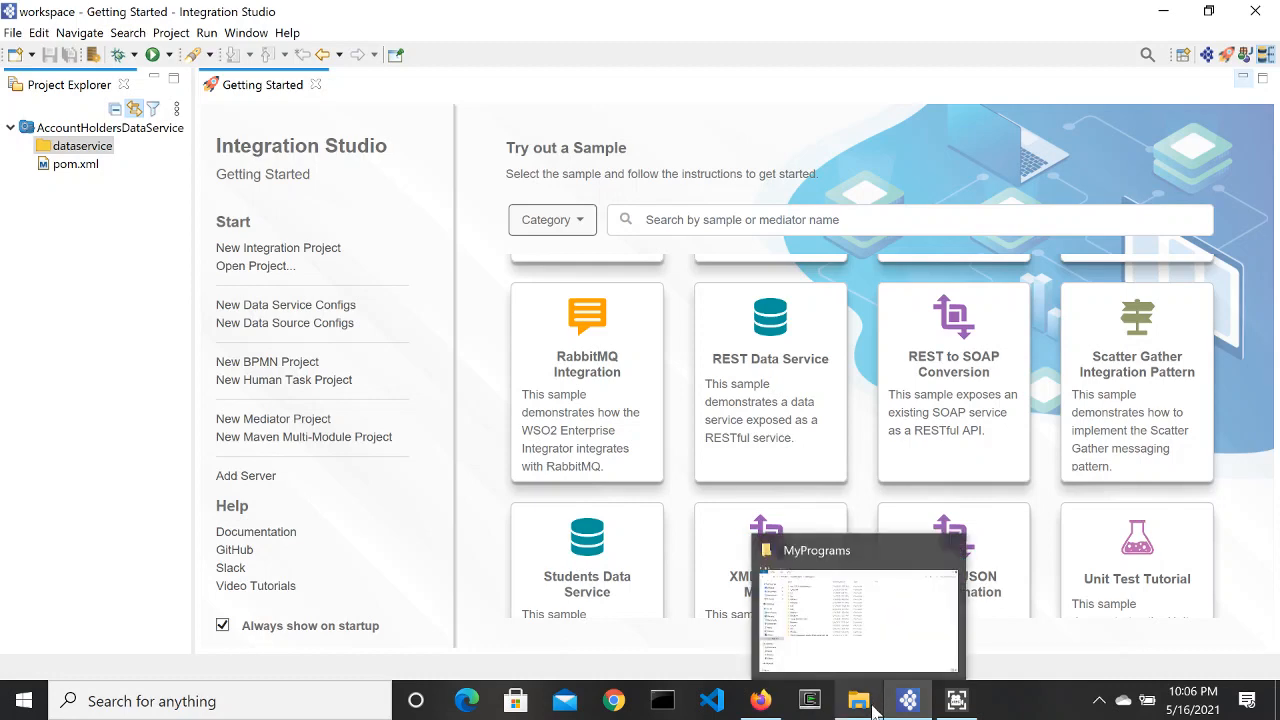
Step: Open C:\MyPrograms\mysql-8.0.20-winx64\bin, copy its path, and bring Command Prompt in front
left_click(876, 636)
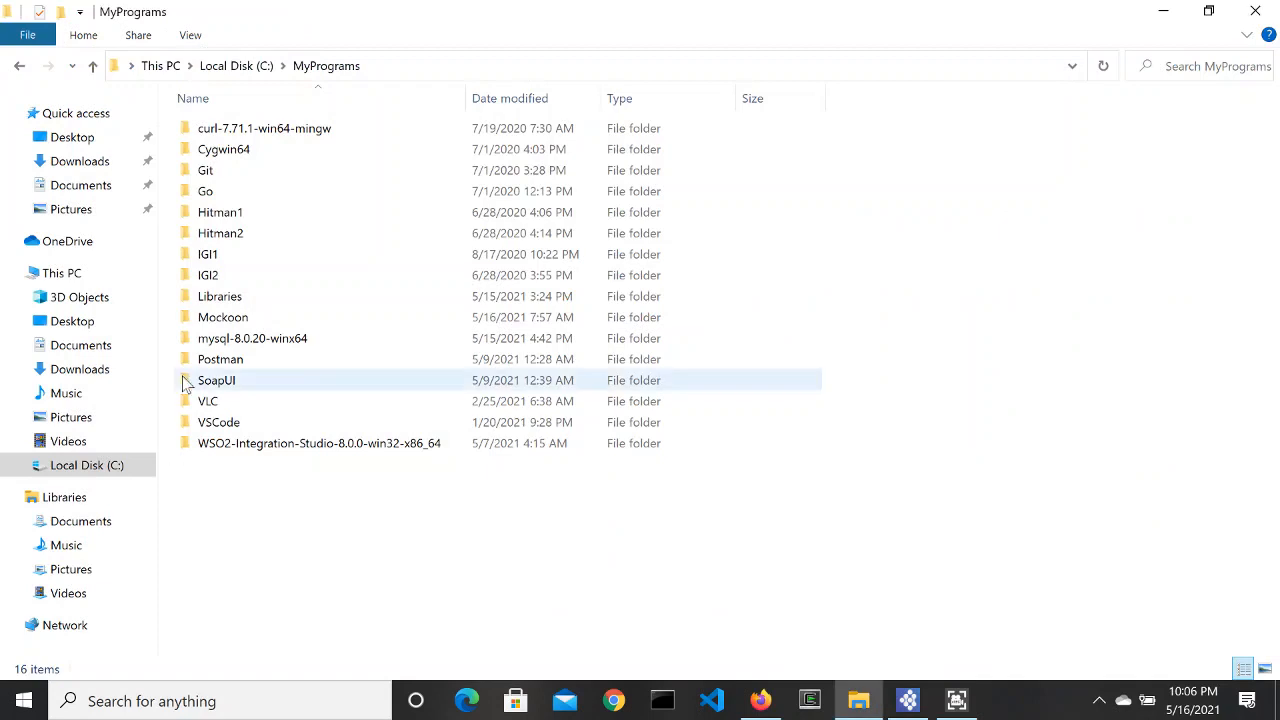
double_click(291, 343)
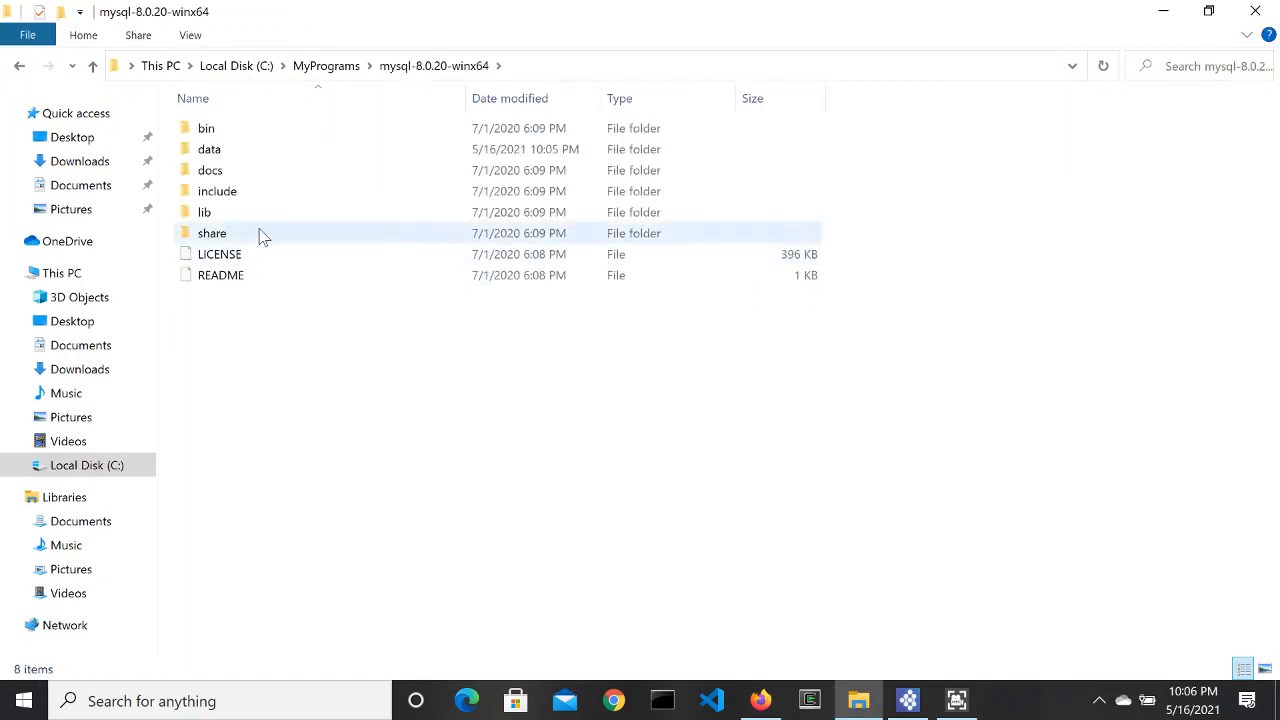
double_click(226, 130)
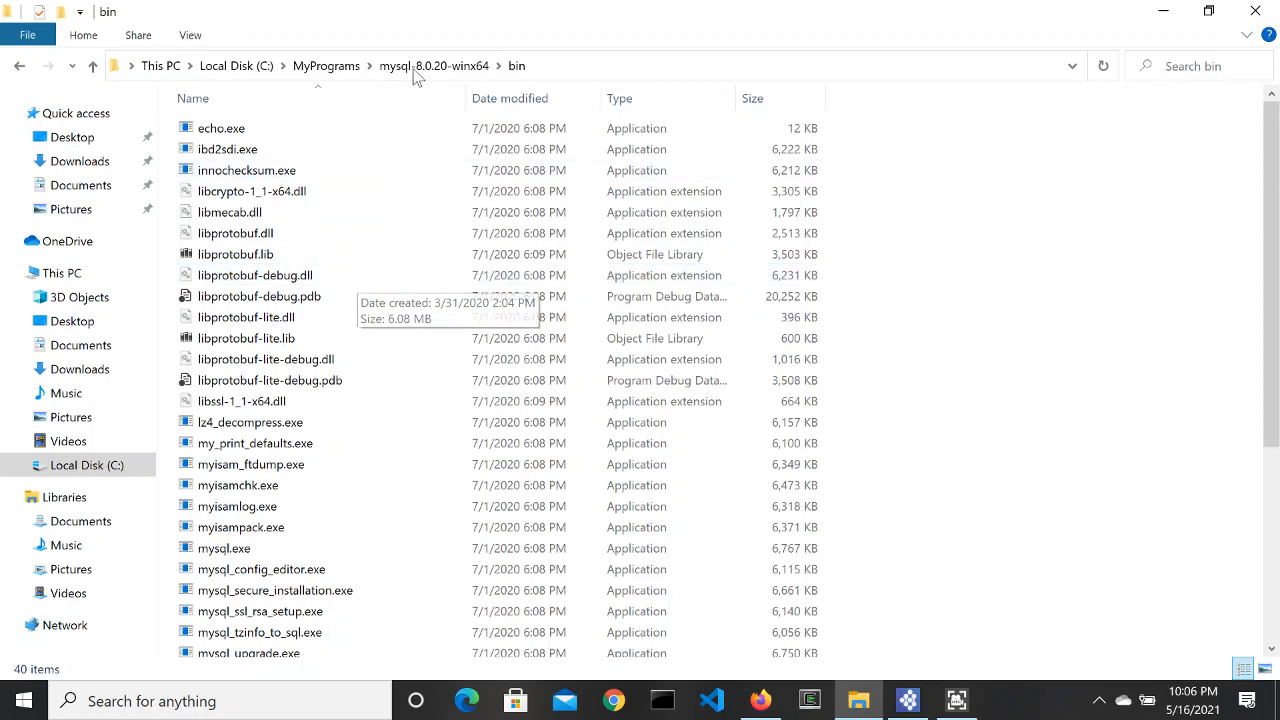
left_click(551, 68)
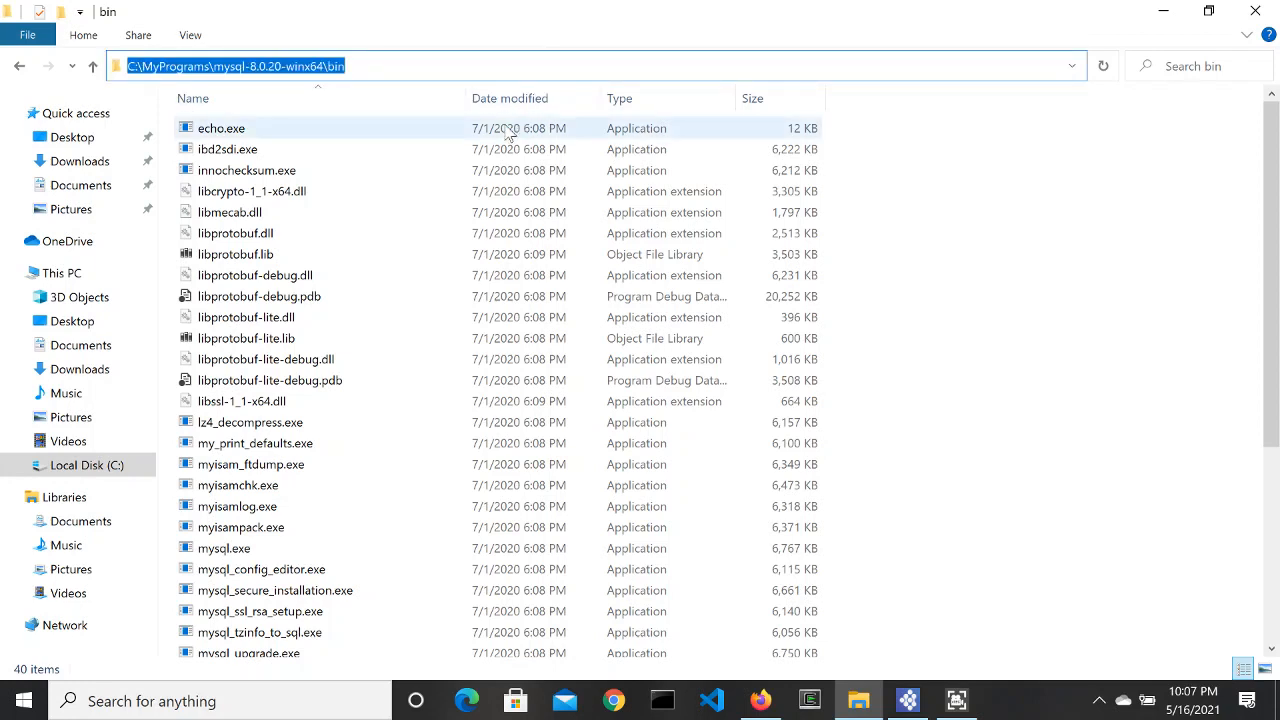
right_click(302, 64)
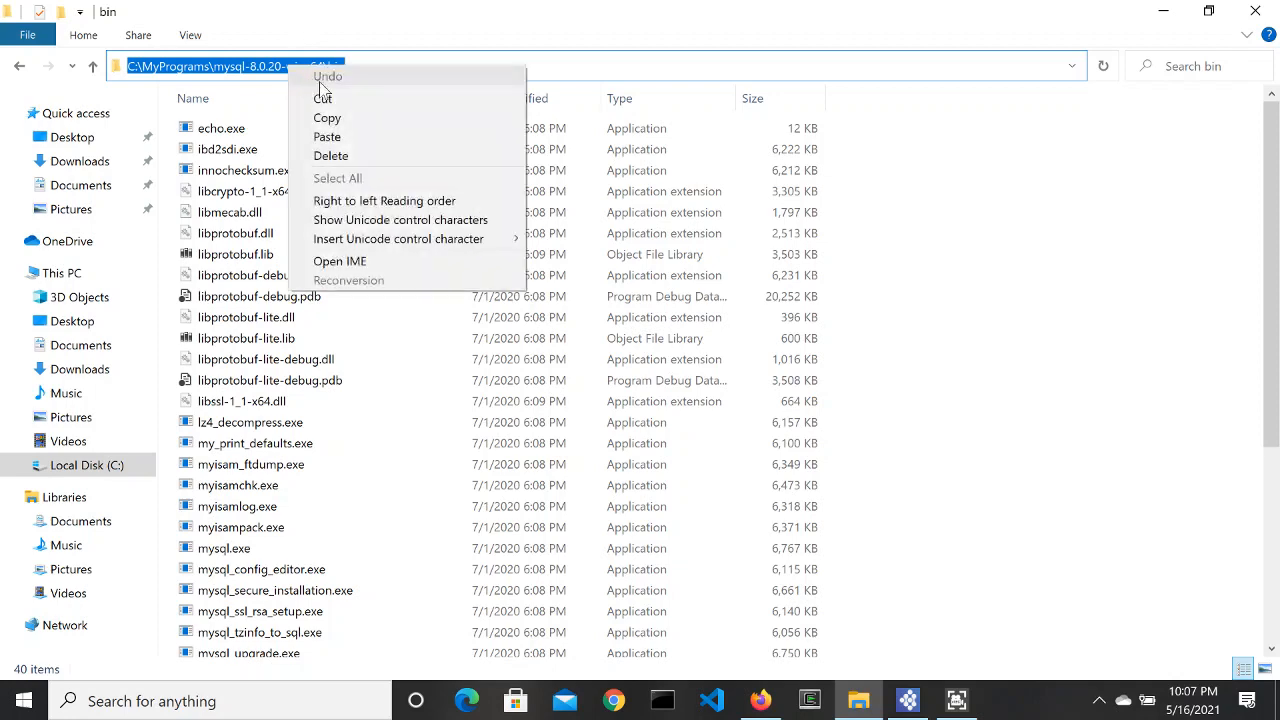
left_click(327, 117)
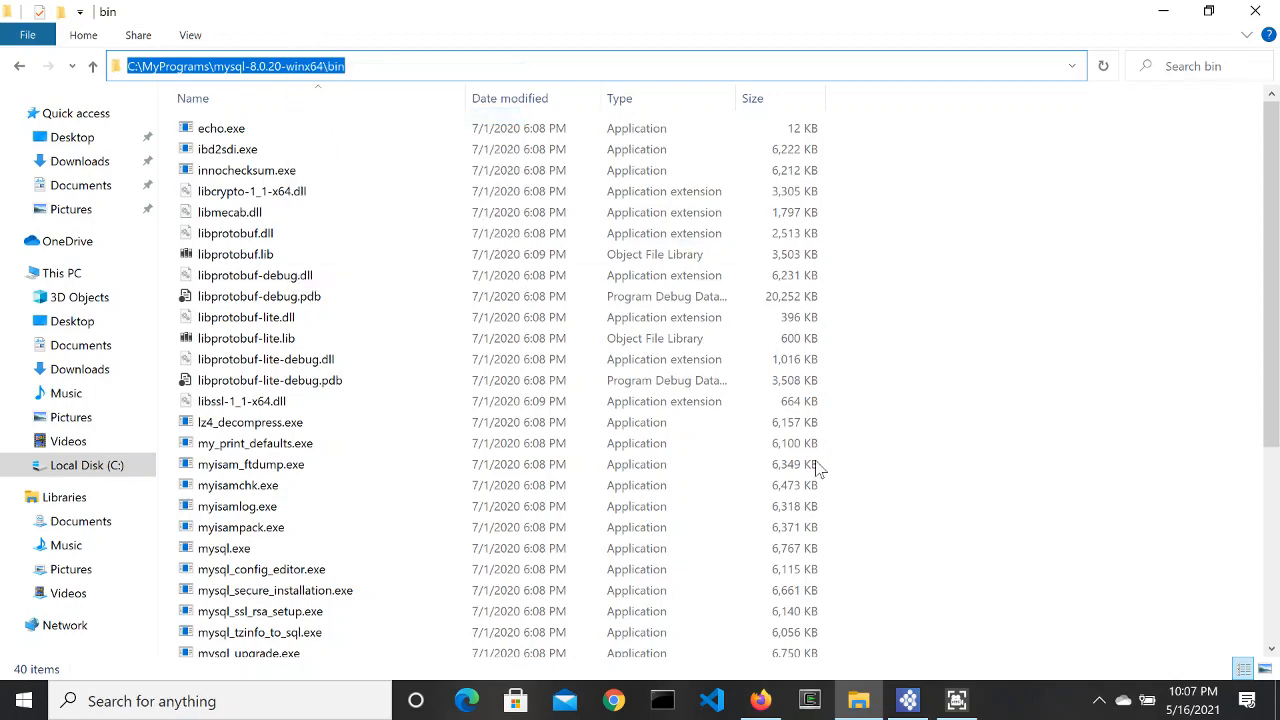
left_click(662, 703)
left_click_drag(1100, 114, 1018, 127)
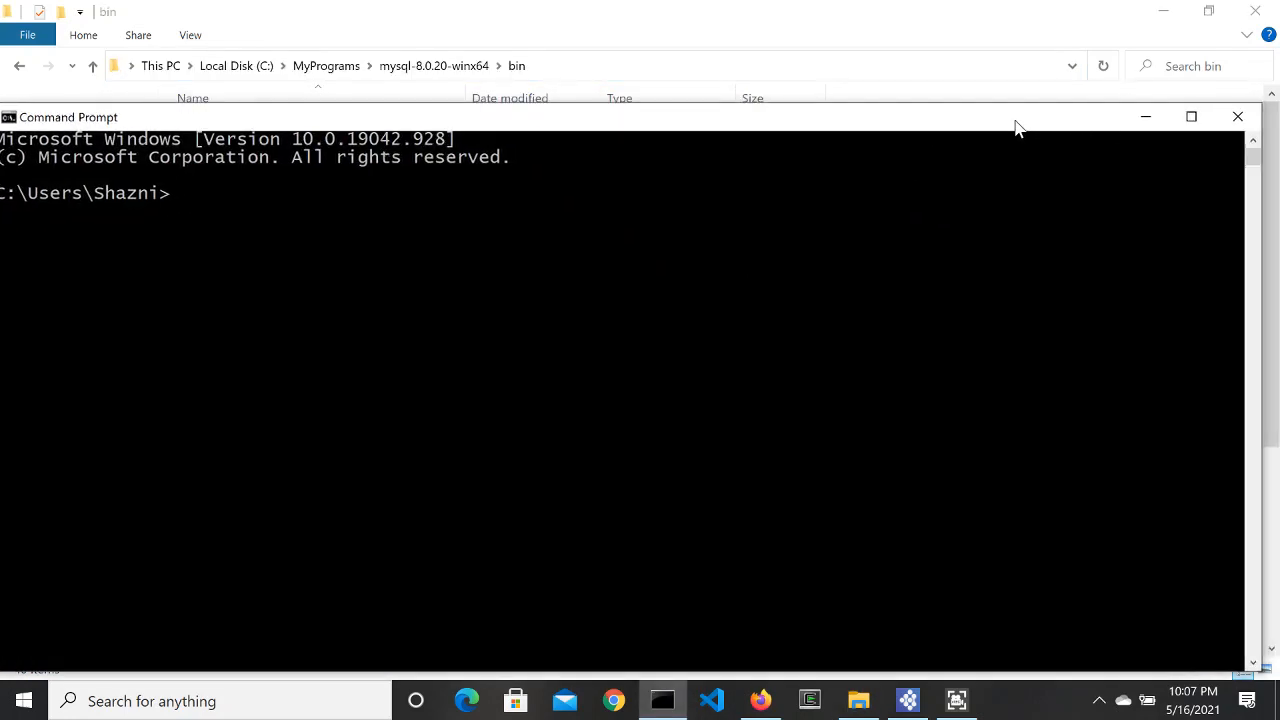
Step: Maximize Command Prompt, change into the MySQL bin folder, and list its files with dir
left_click(1191, 117)
type("cd")
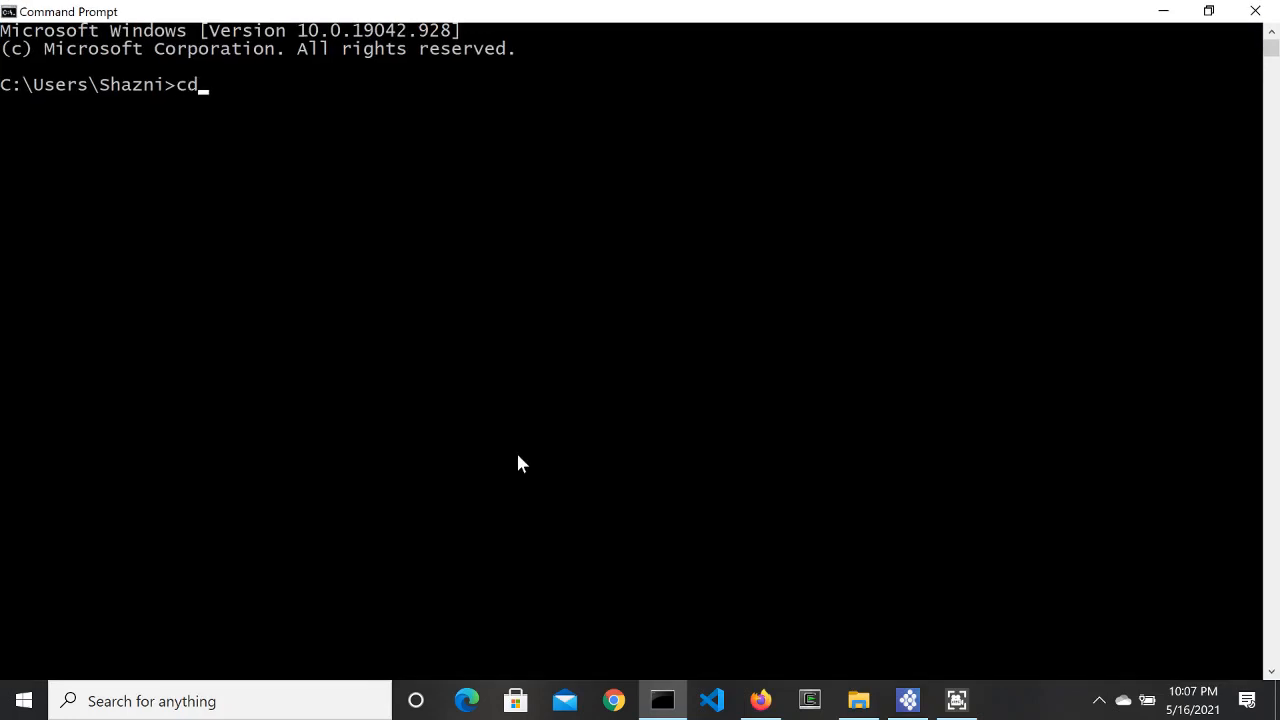
key("ctrl+v")
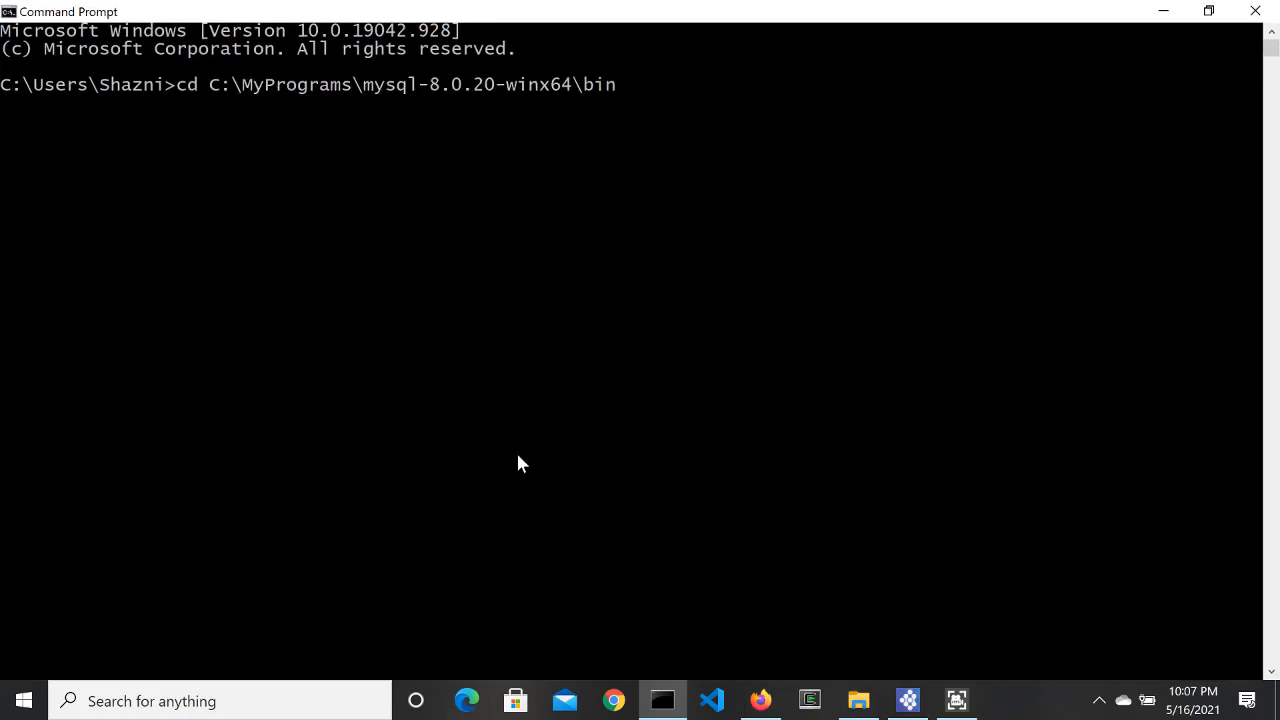
key("Return")
type("dir")
key("Return")
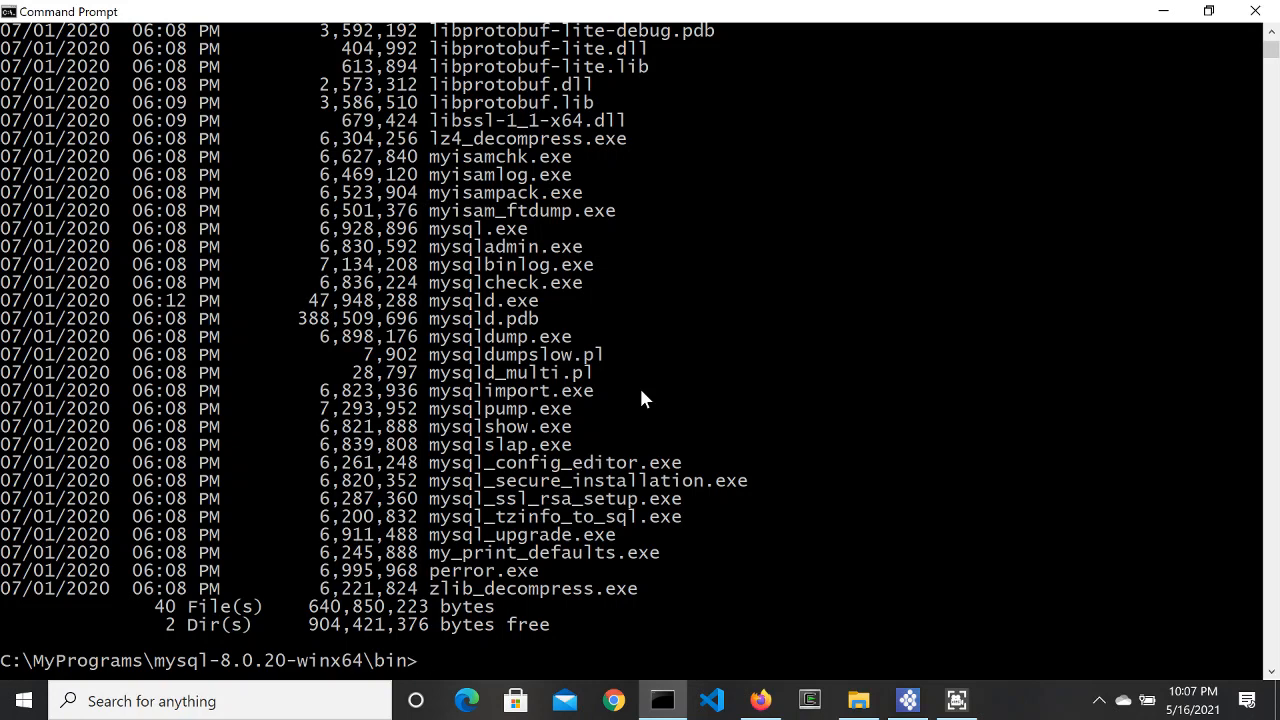
Step: Start the MySQL server with mysqld --console
type("mysqld --console")
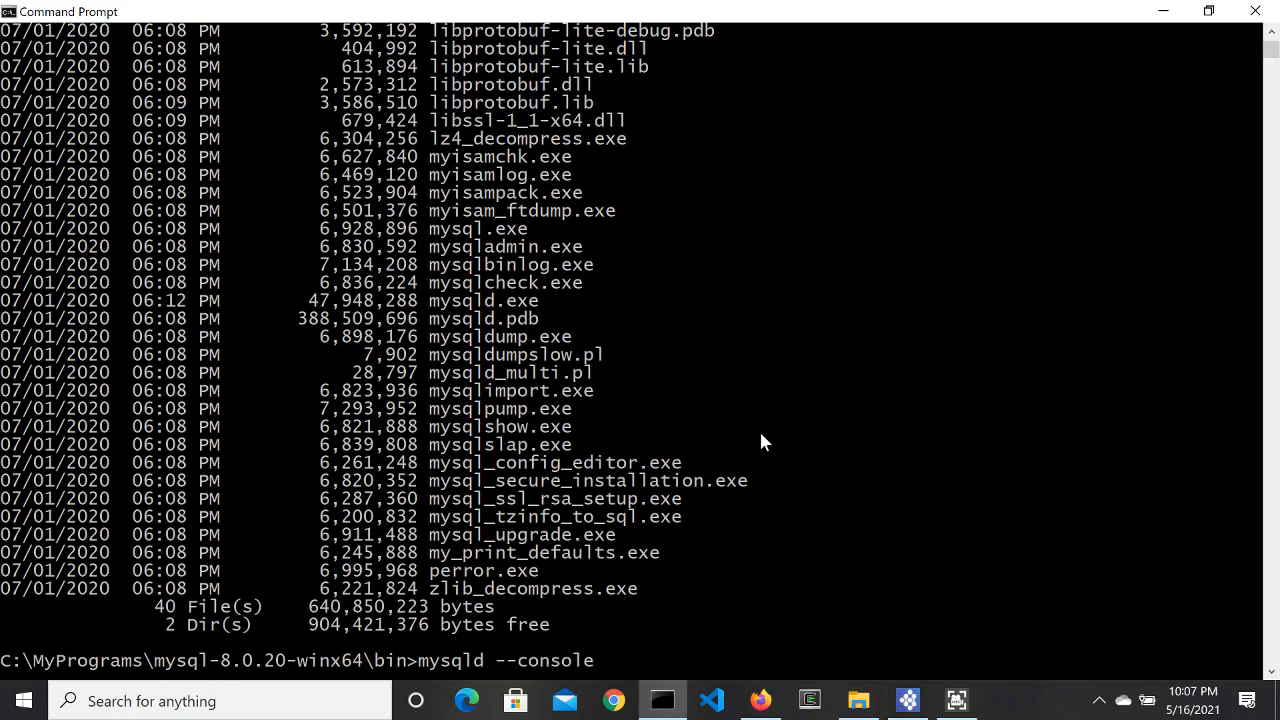
key("Return")
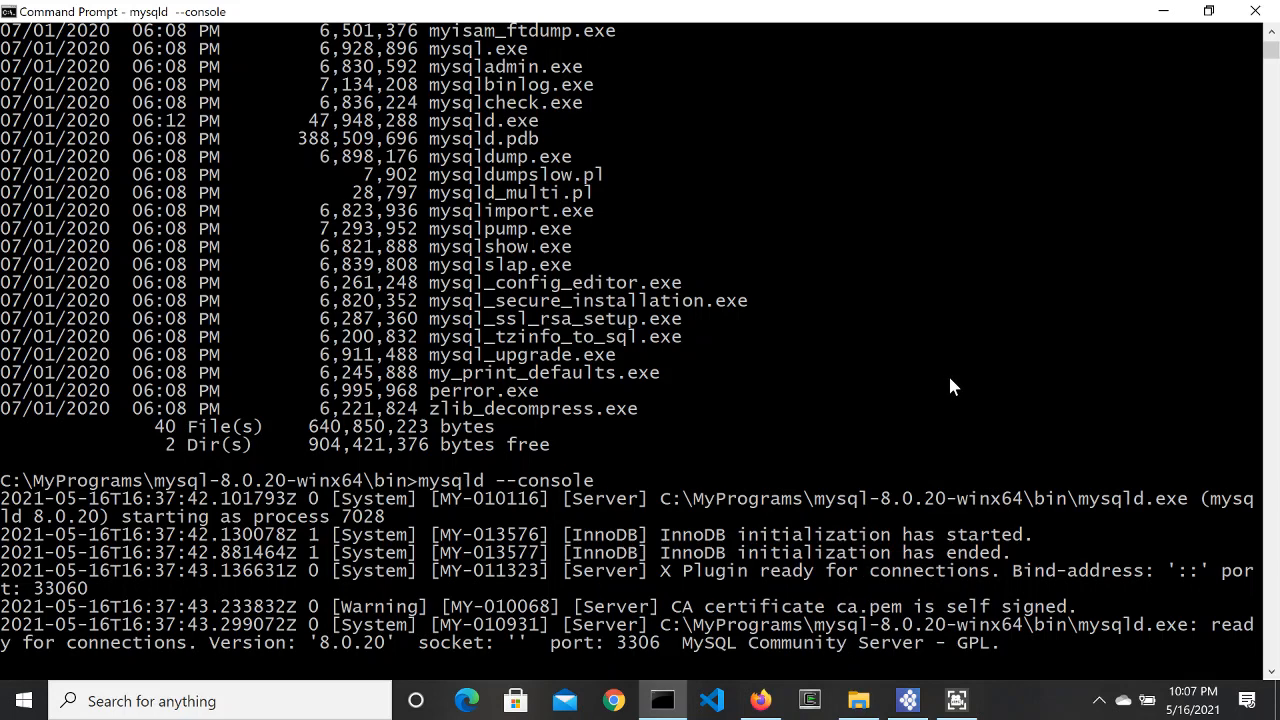
right_click(662, 700)
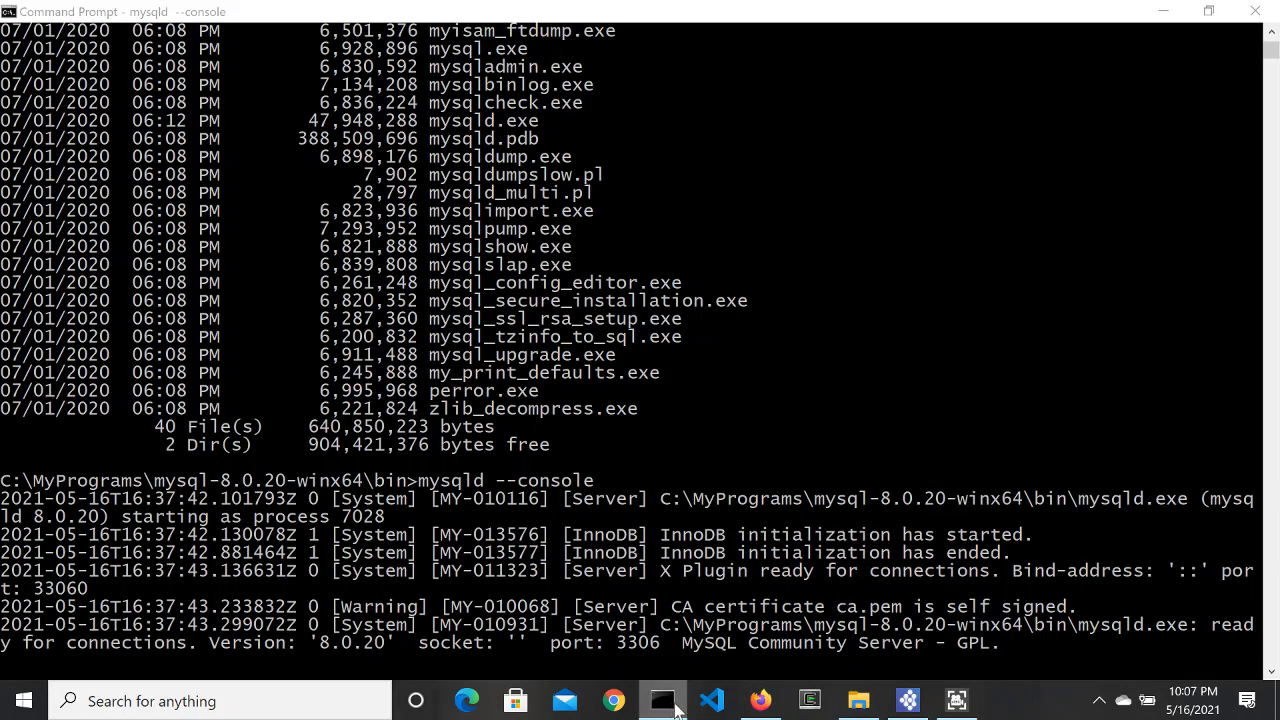
Step: Open a second maximized Command Prompt in C:\MyPrograms\mysql-8.0.20-winx64\bin
left_click(685, 593)
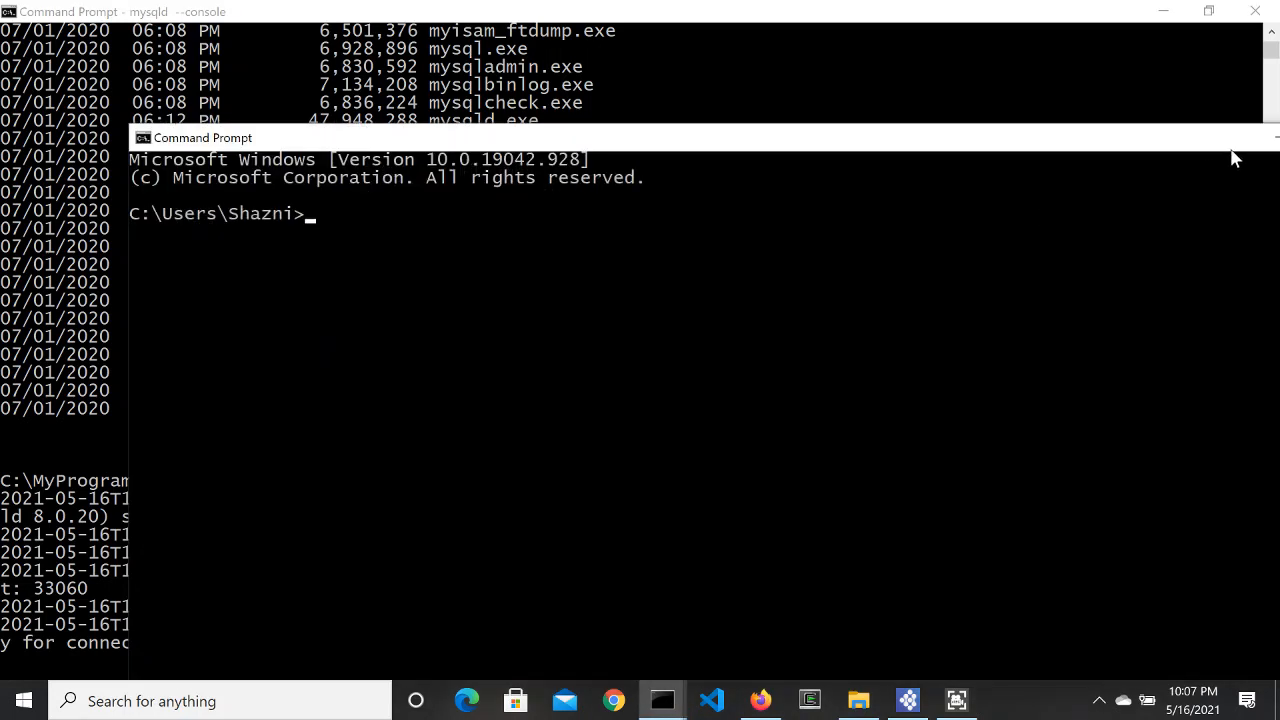
left_click(1264, 139)
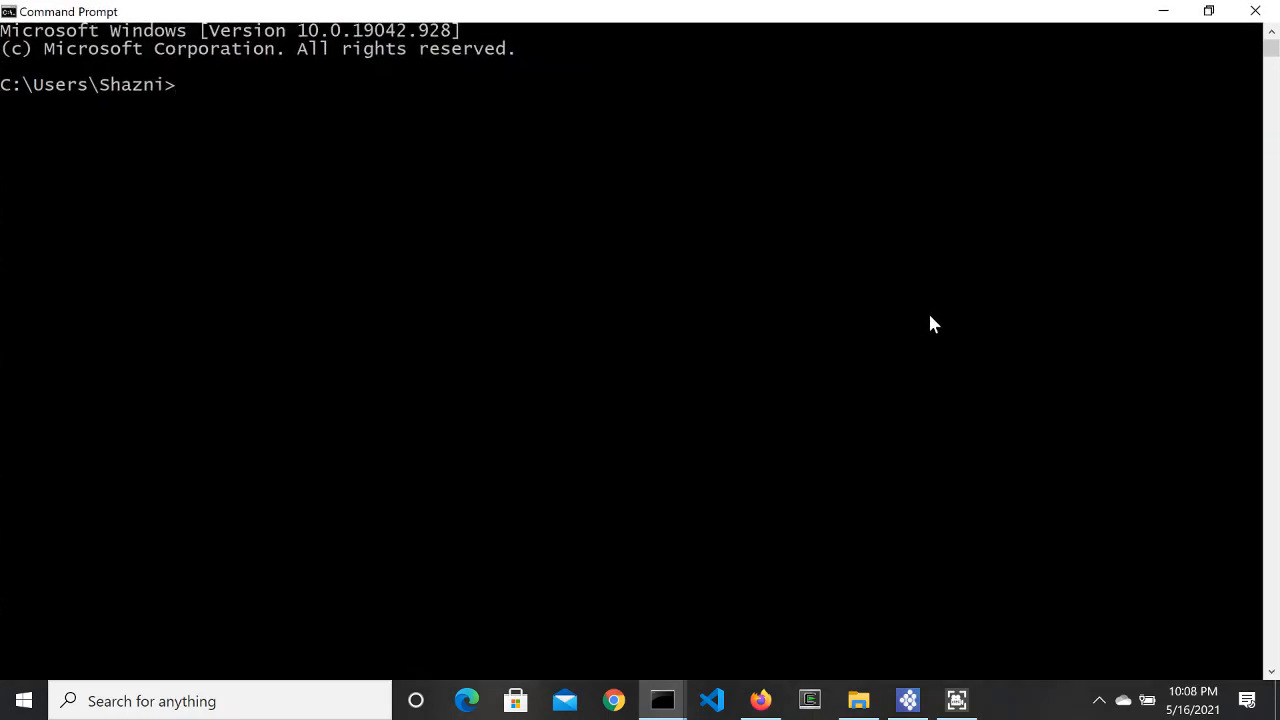
type("cd C:\\MyPrograms\\mysql-8.0.20-winx64\\bin")
key("Return")
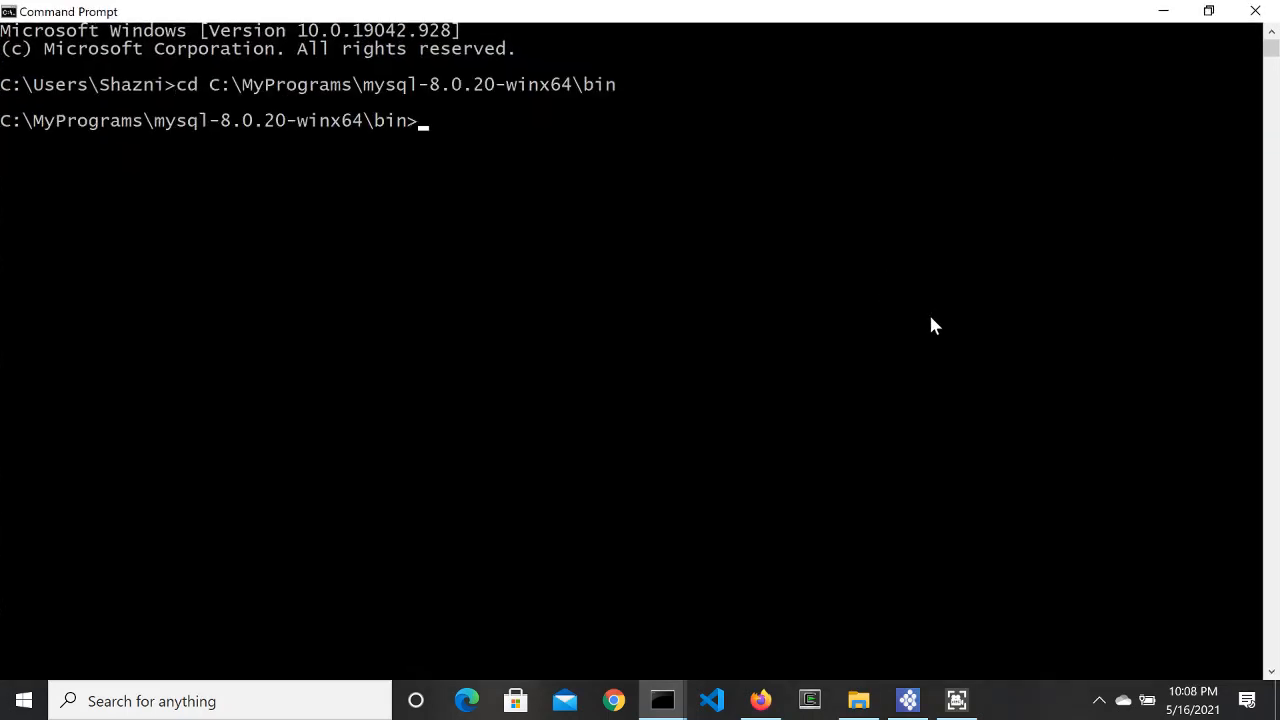
key("Return")
key("Return")
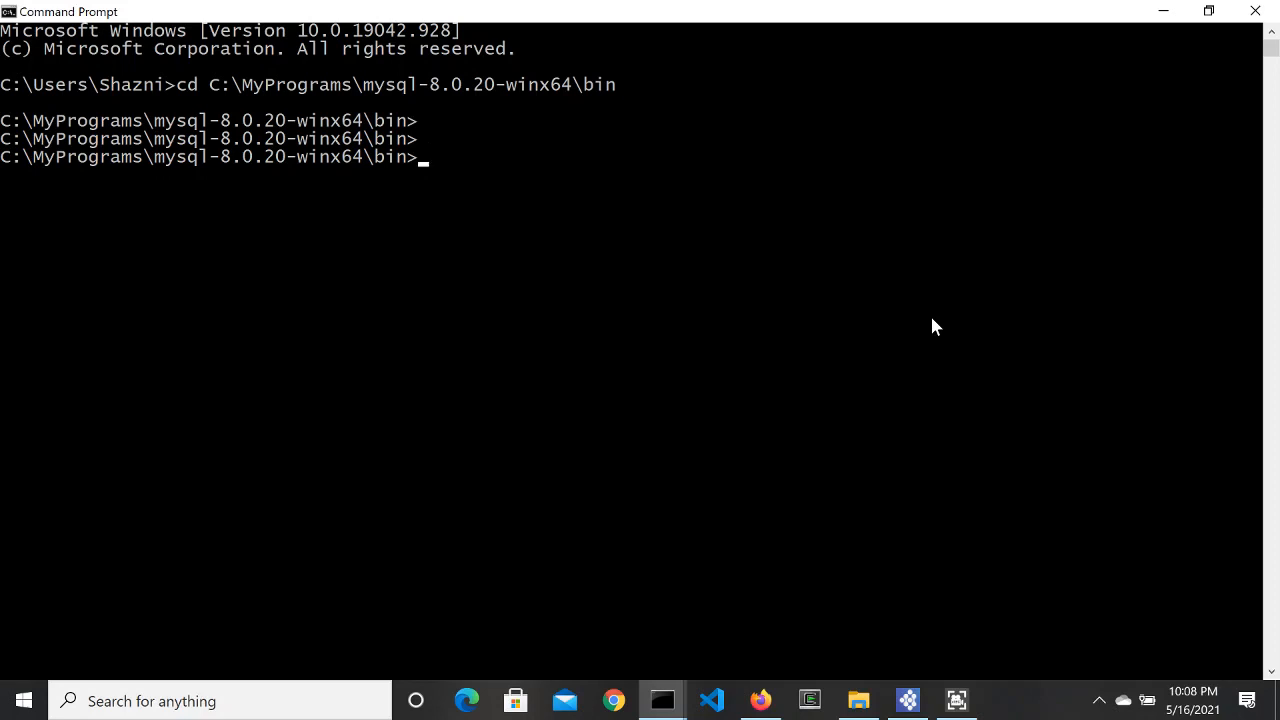
Step: Log in with mysql -u root -p using the root password and run show databases
type("mysql -u root ")
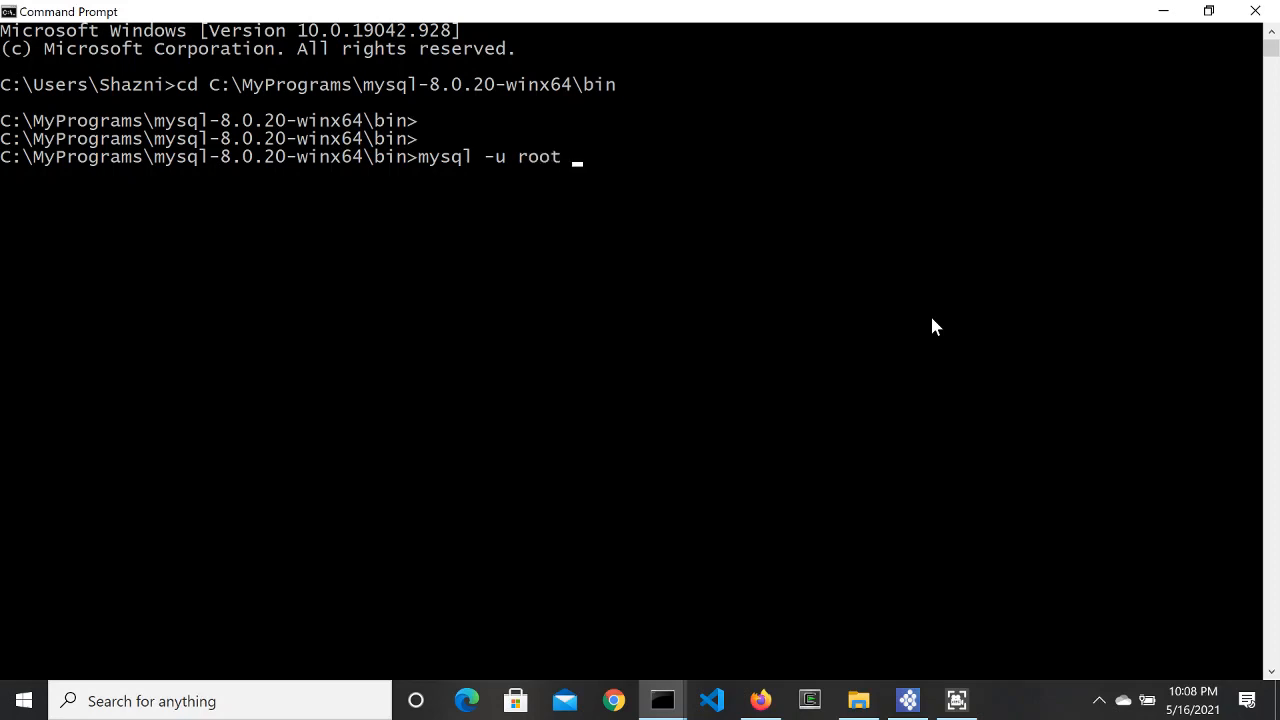
type("-p")
key("Return")
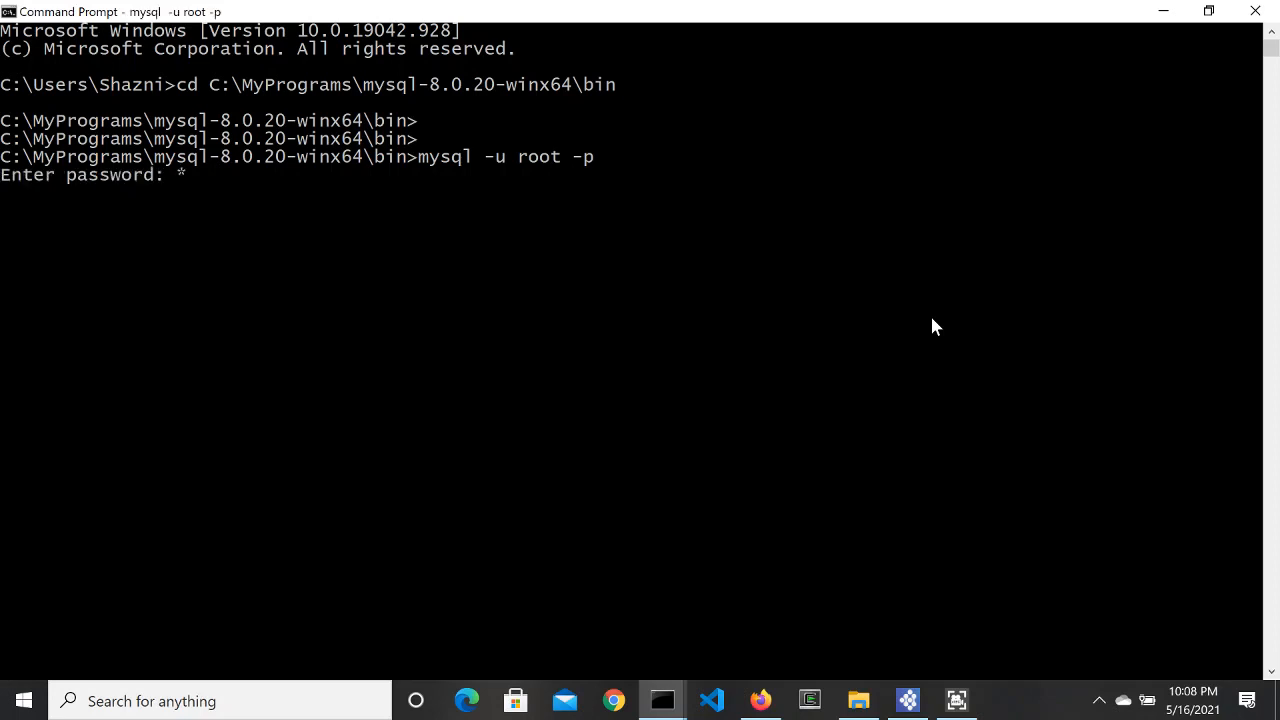
type("**********")
key("Return")
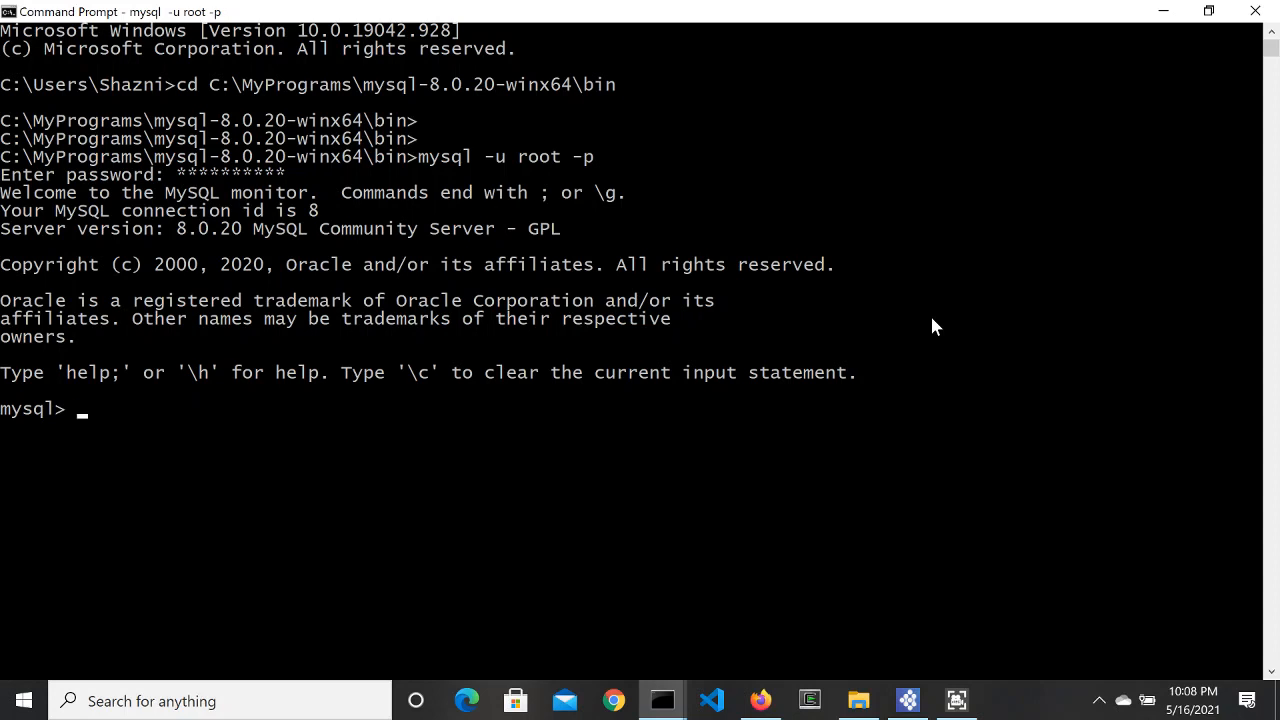
type("show database")
key("BackSpace")
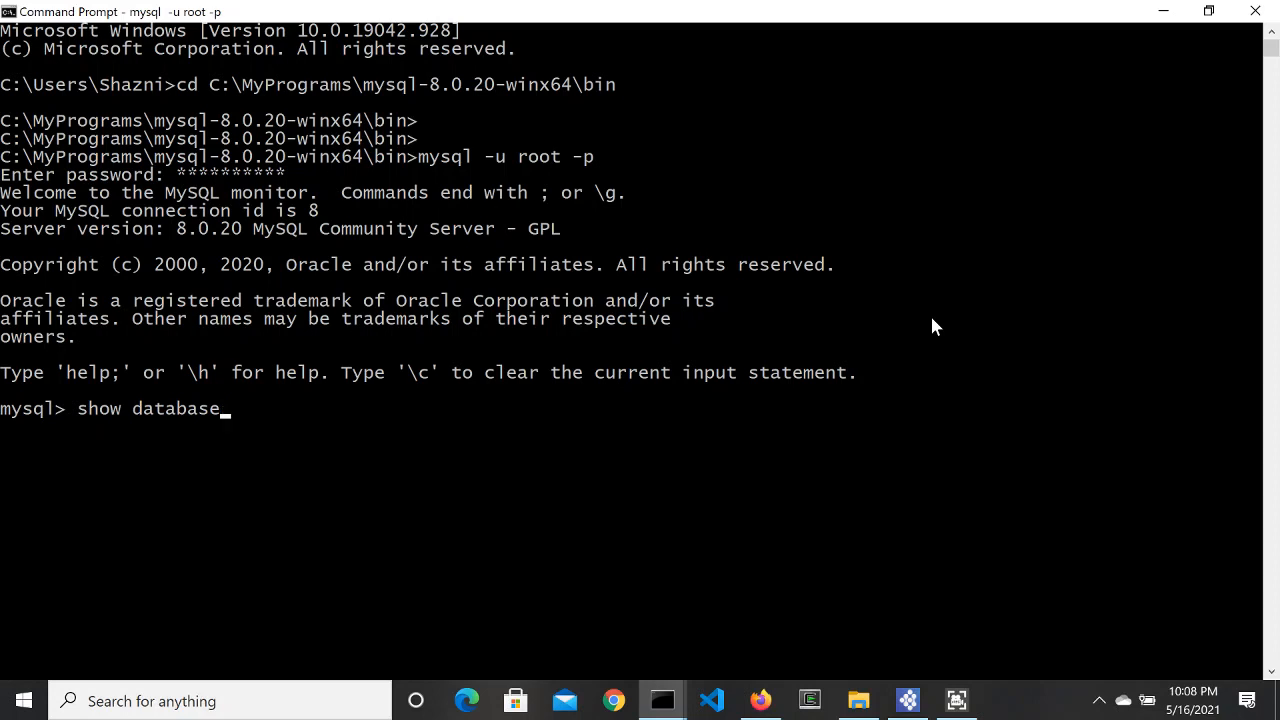
type("s;")
key("Return")
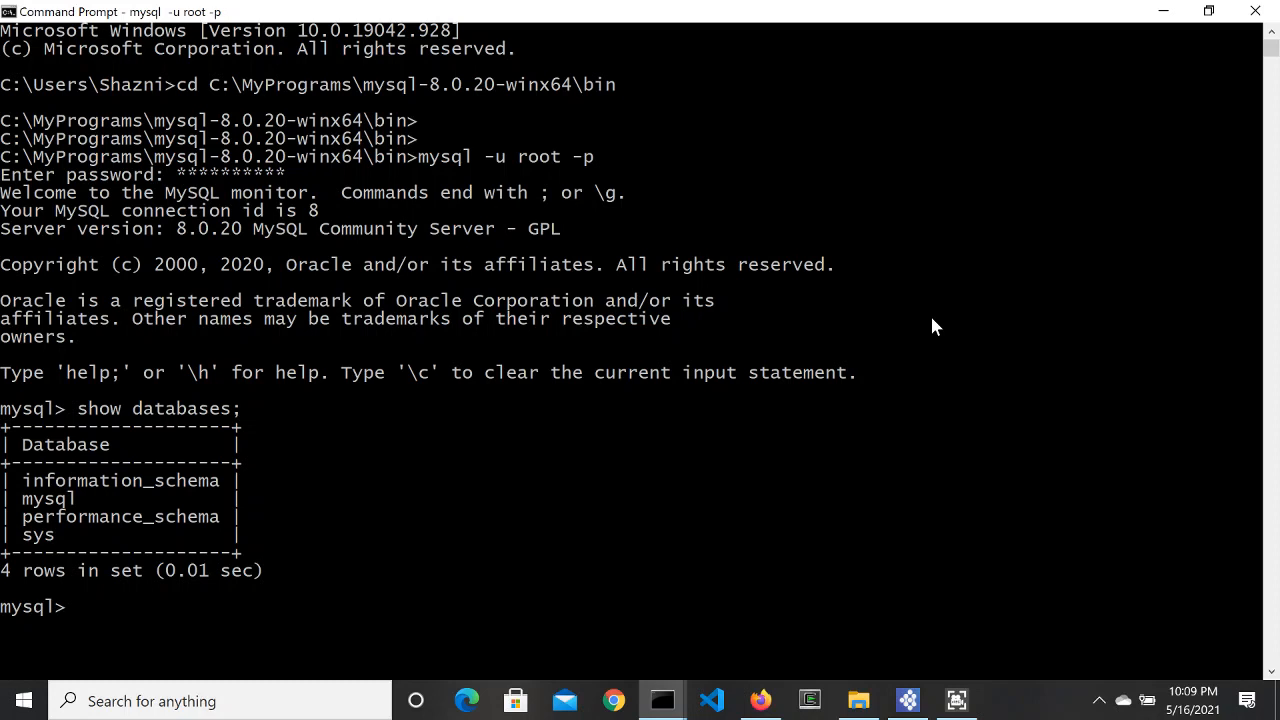
Step: Create the mi_dataservice database and list databases again to confirm it exists
type("create databased")
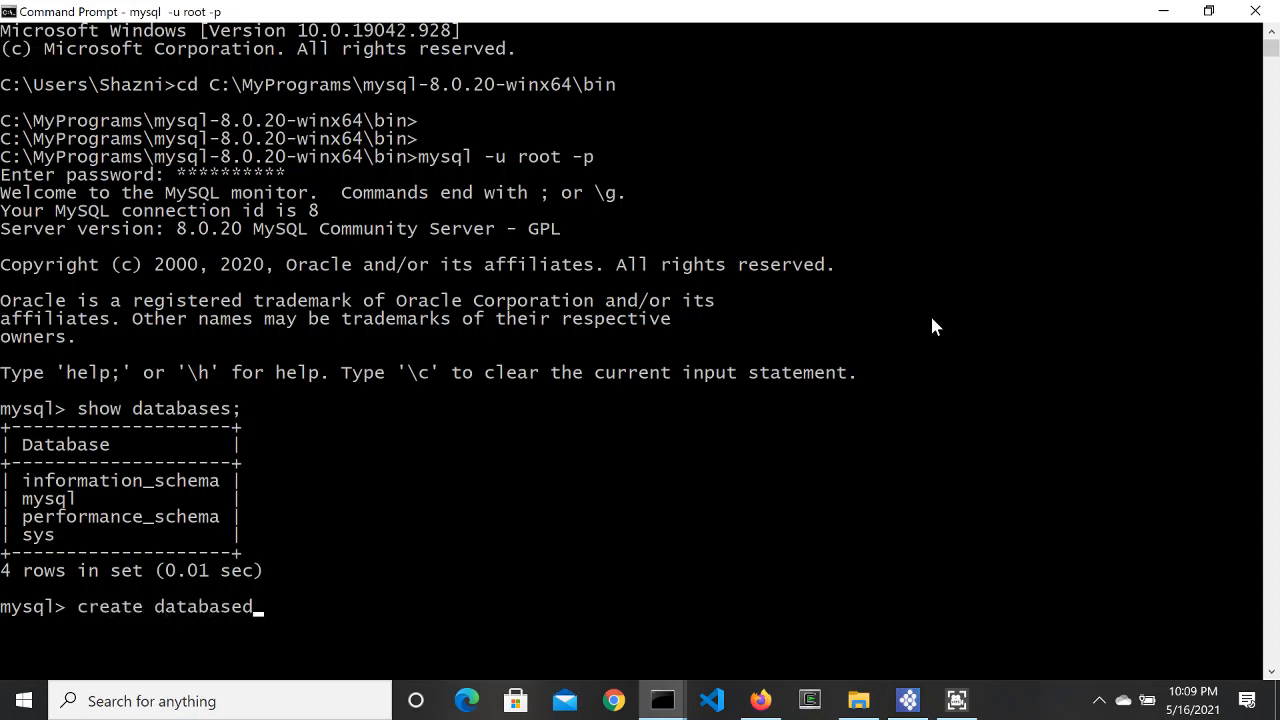
key("BackSpace")
type("mi_dataservo")
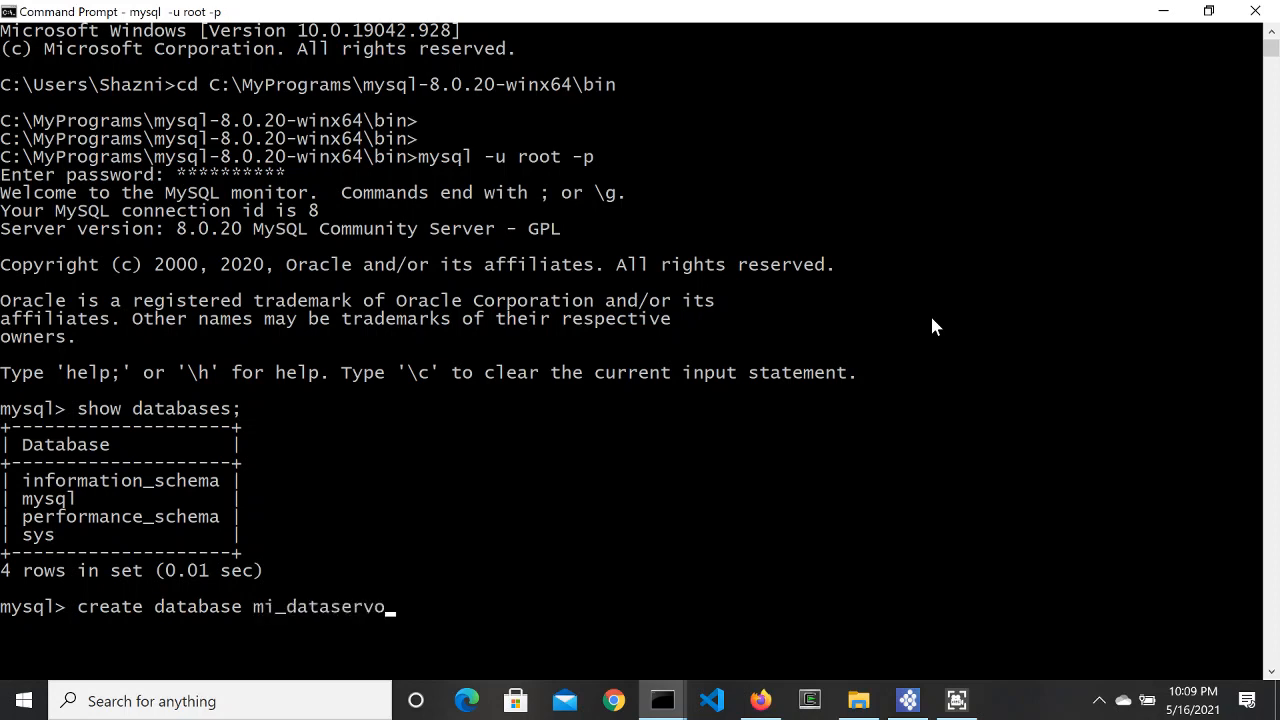
key("BackSpace")
type("ice;")
key("Return")
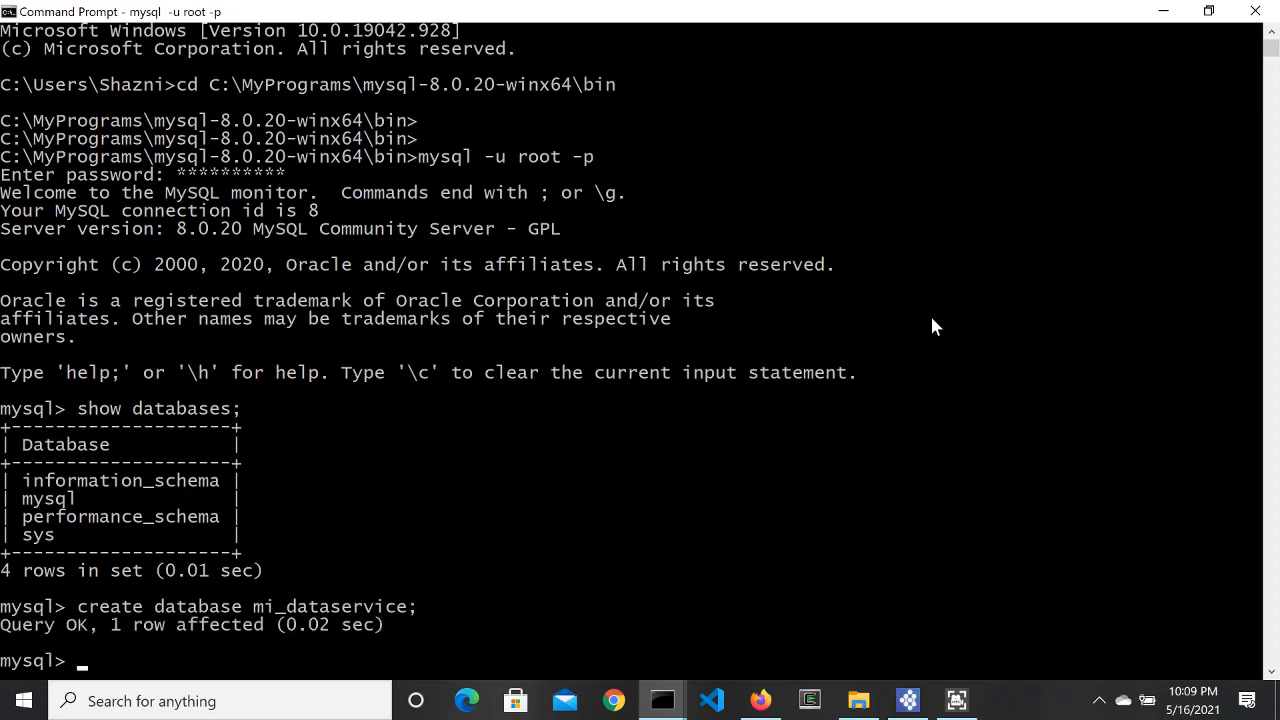
key("Up")
key("Up")
key("Return")
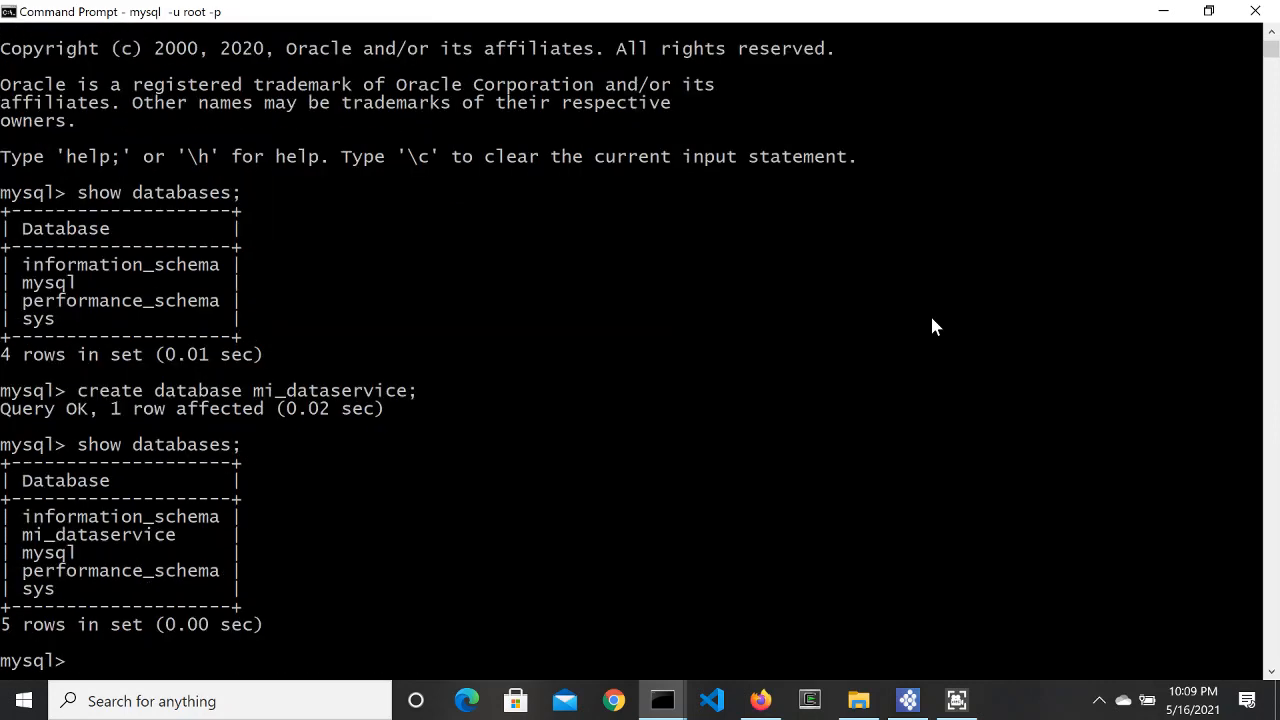
Step: Switch to mi_dataservice with use and run show tables to confirm it is empty
type("use mi_data")
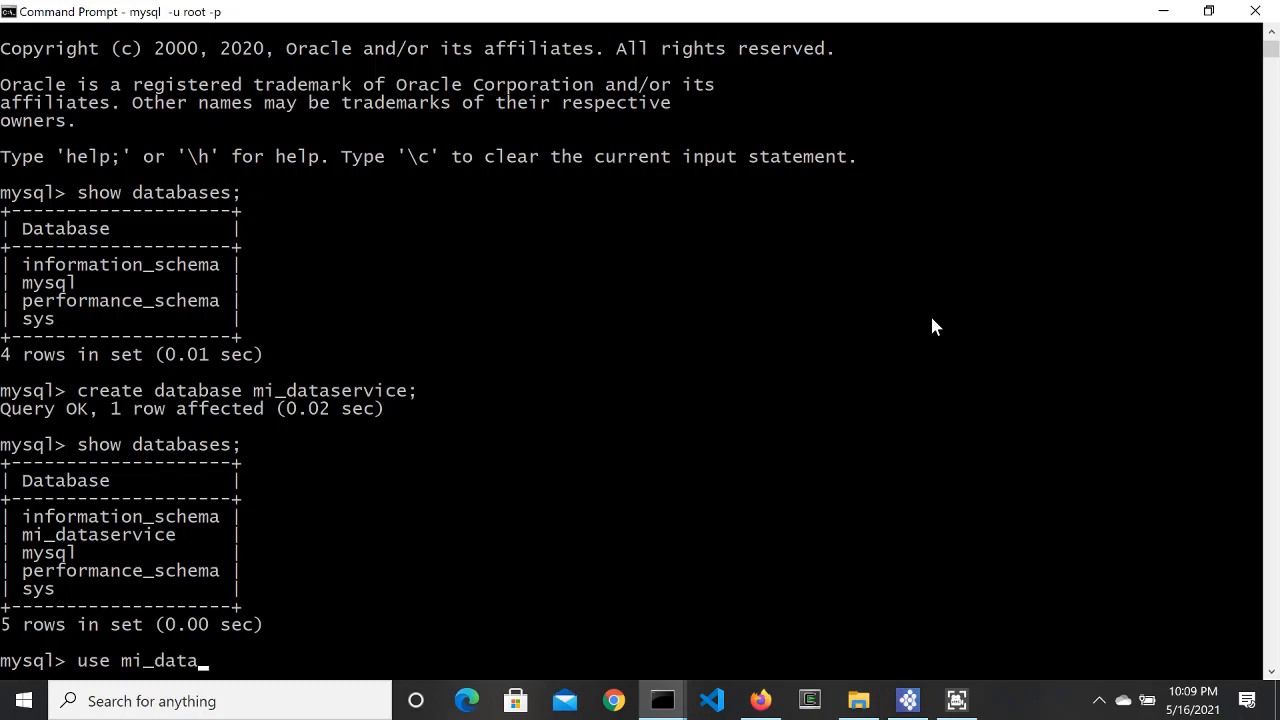
type("service;")
key("Return")
key("Return")
key("Return")
key("Return")
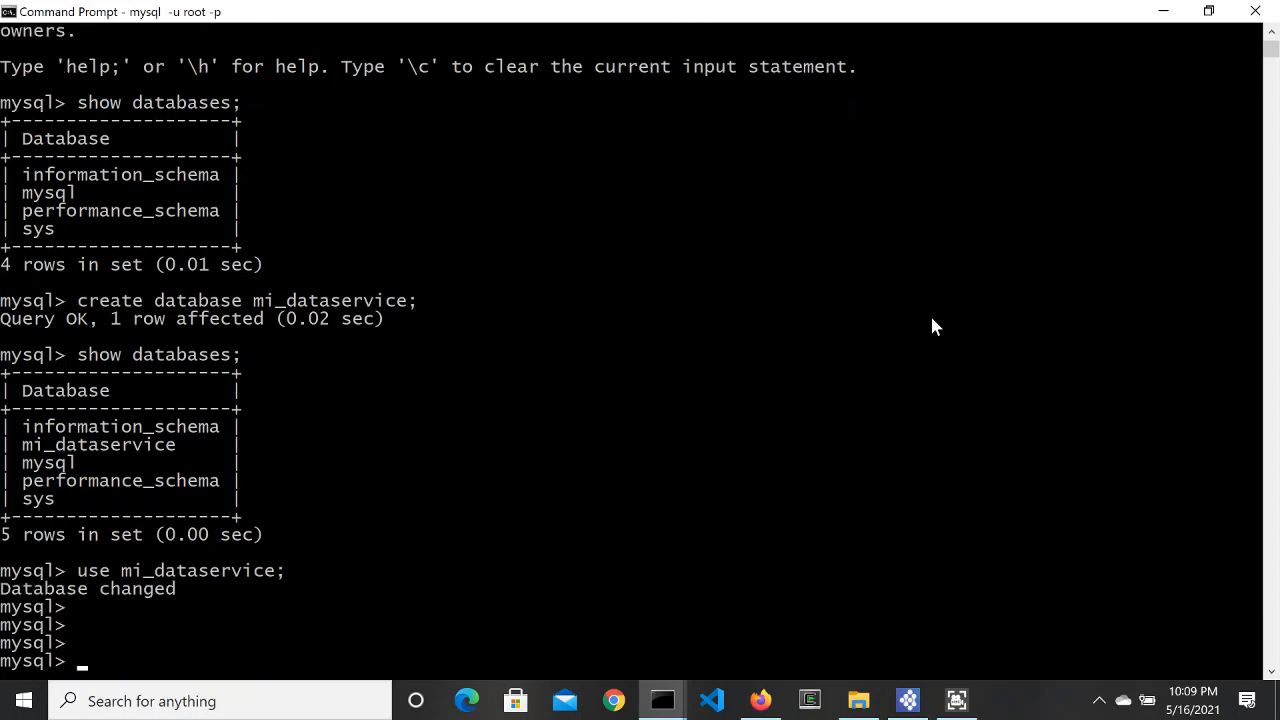
type("show tables;")
key("Return")
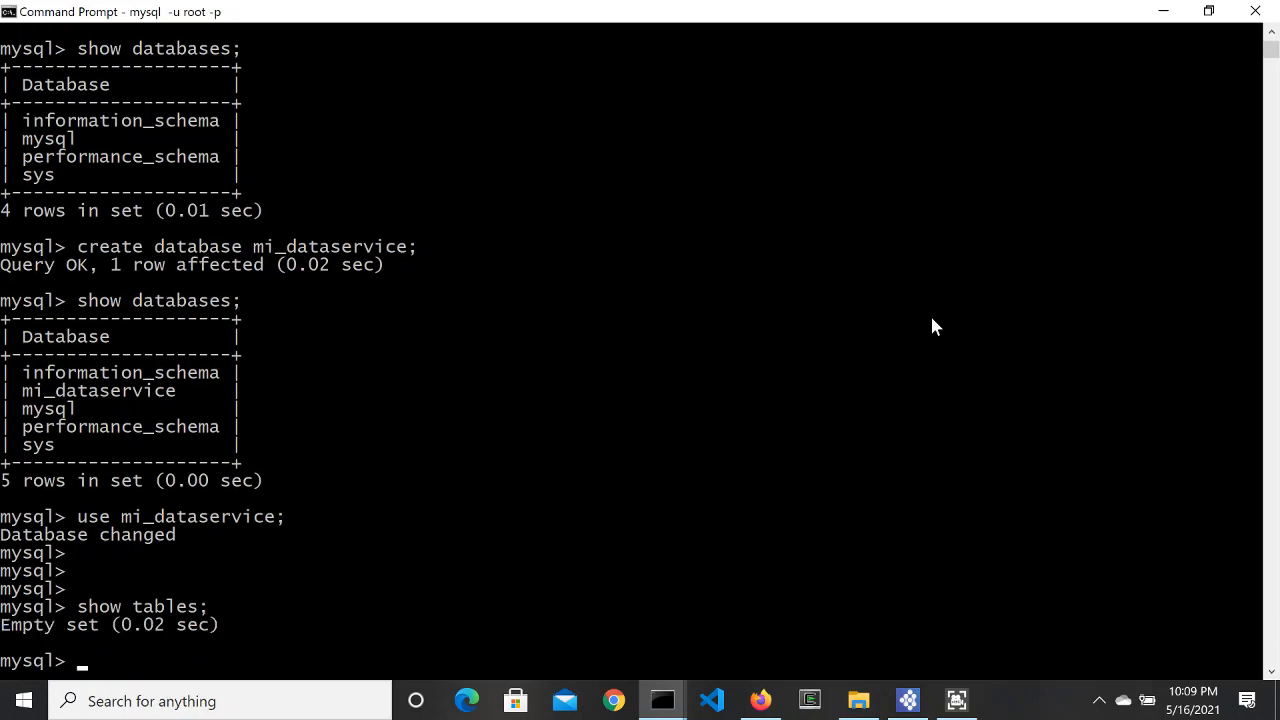
type("create")
key("alt+Tab")
key("alt+Tab")
key("alt+Tab")
key("alt+Tab")
key("alt+Tab")
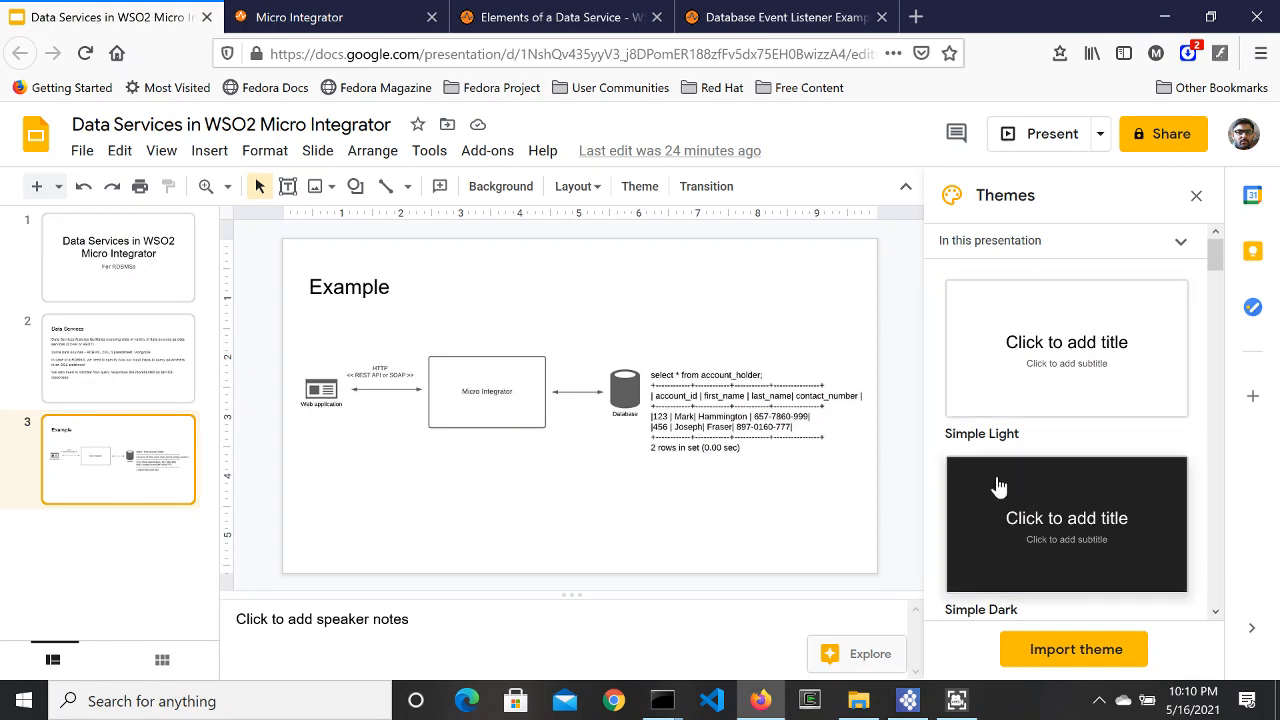
left_click(1052, 134)
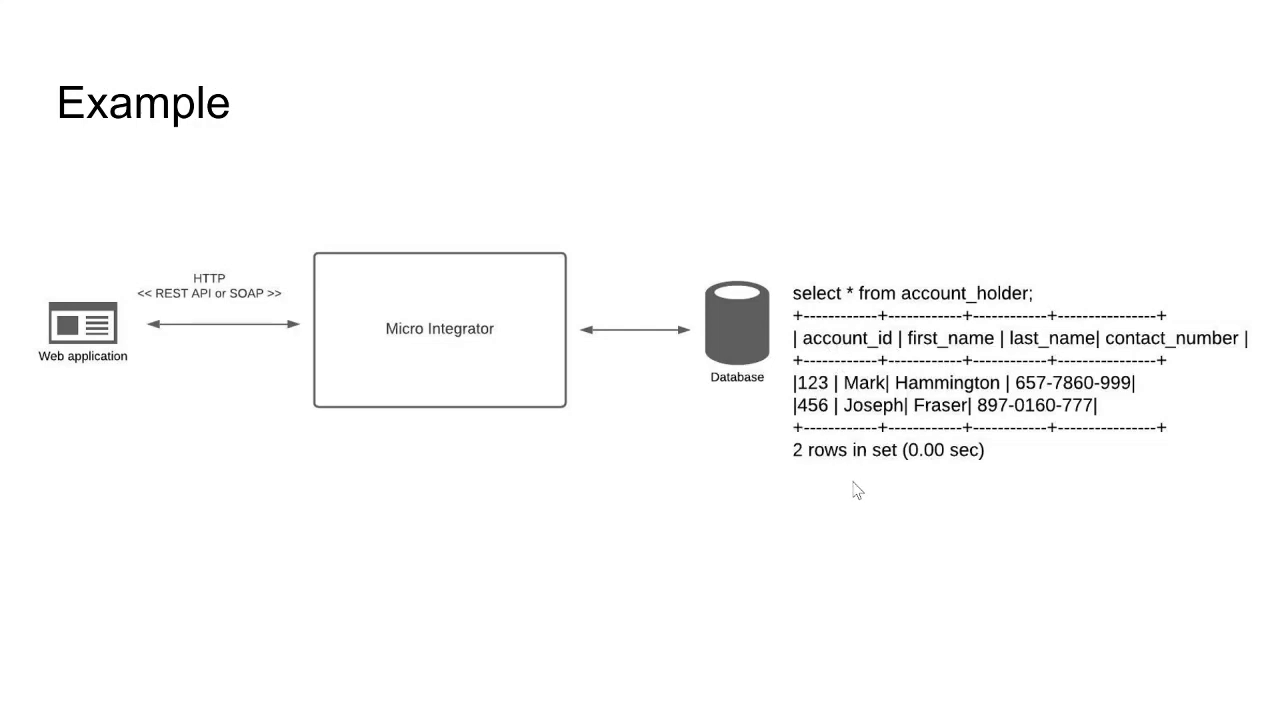
key("alt+Tab")
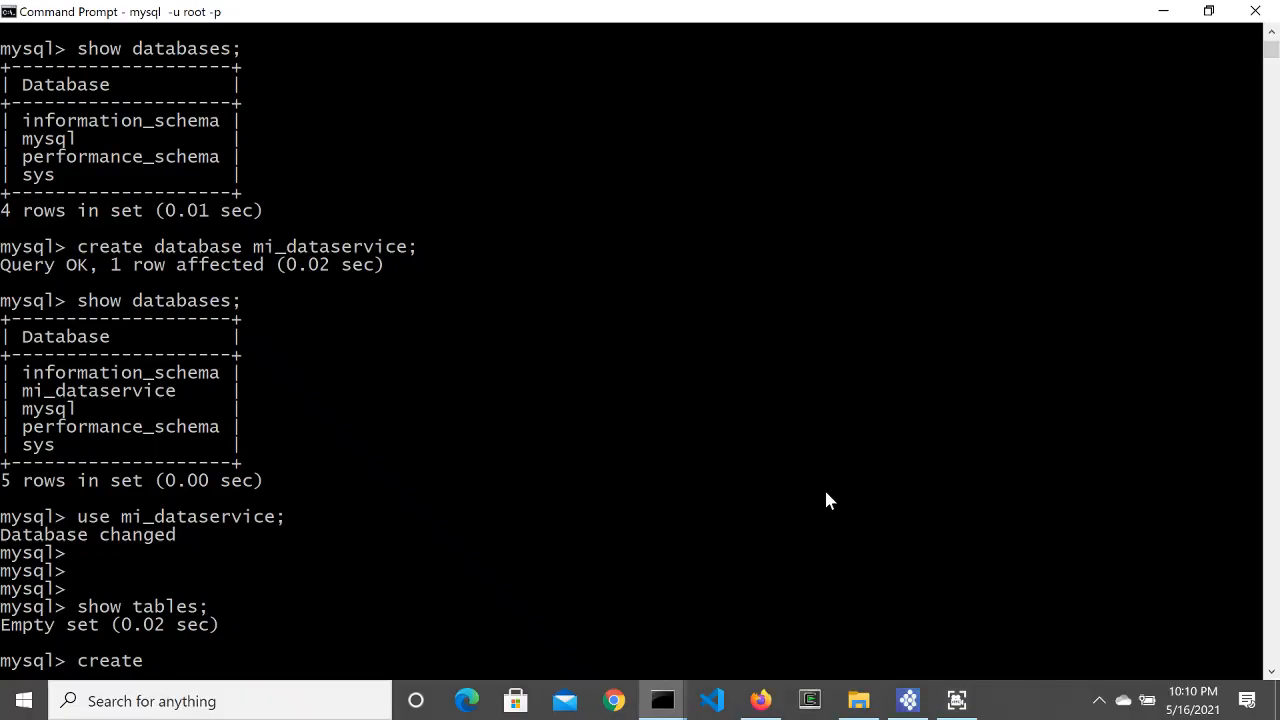
Step: Begin the account_holder table with account_id int and first_name varchar(20) columns
type("table account_holder")
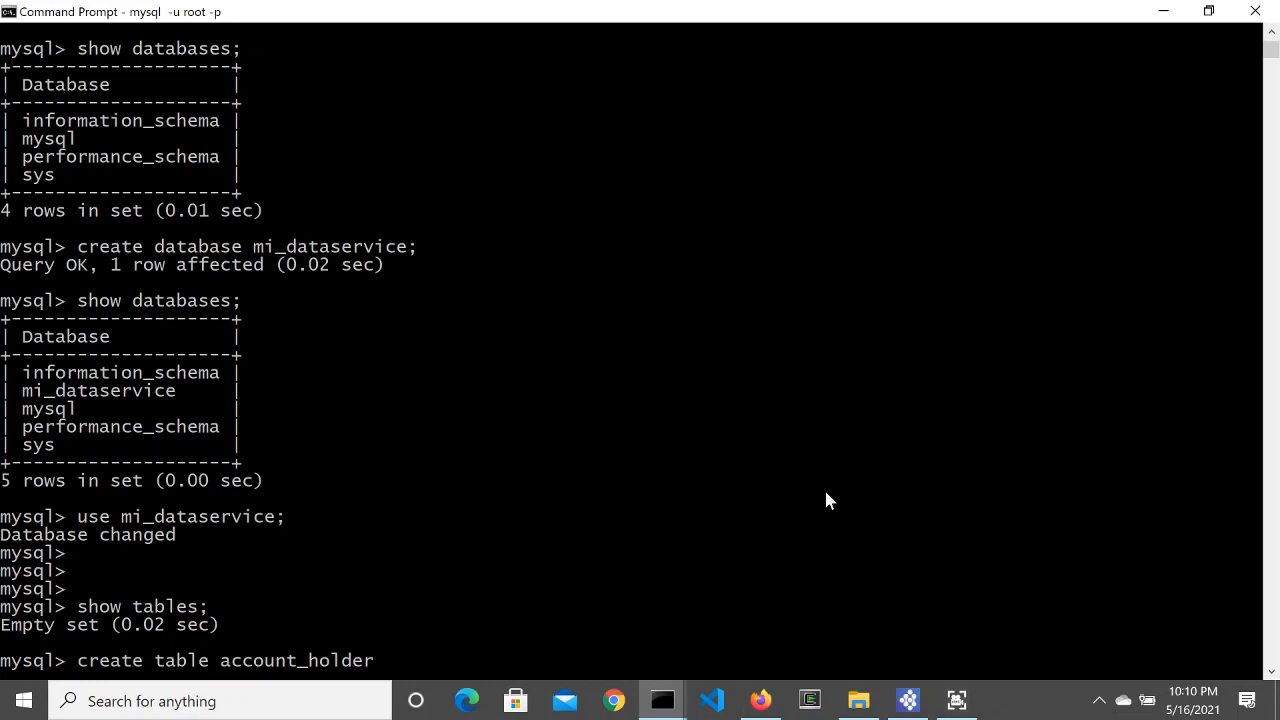
type(" (")
key("Return")
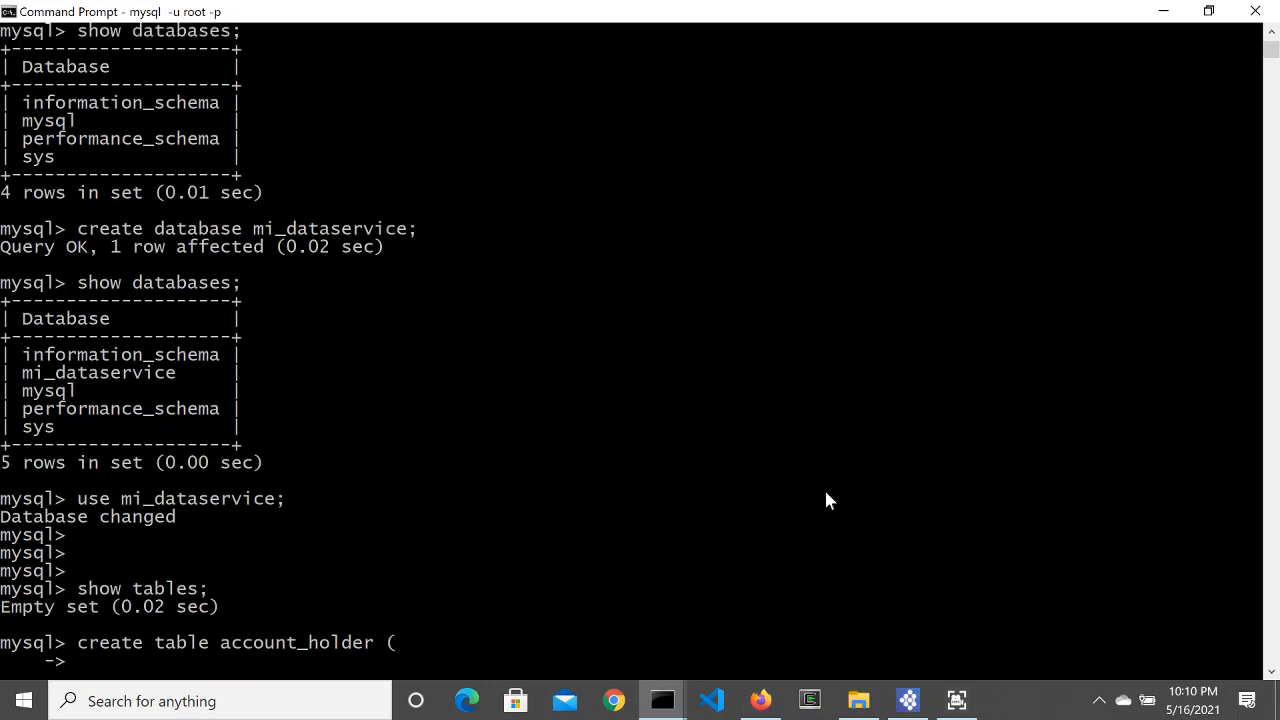
type("account_name")
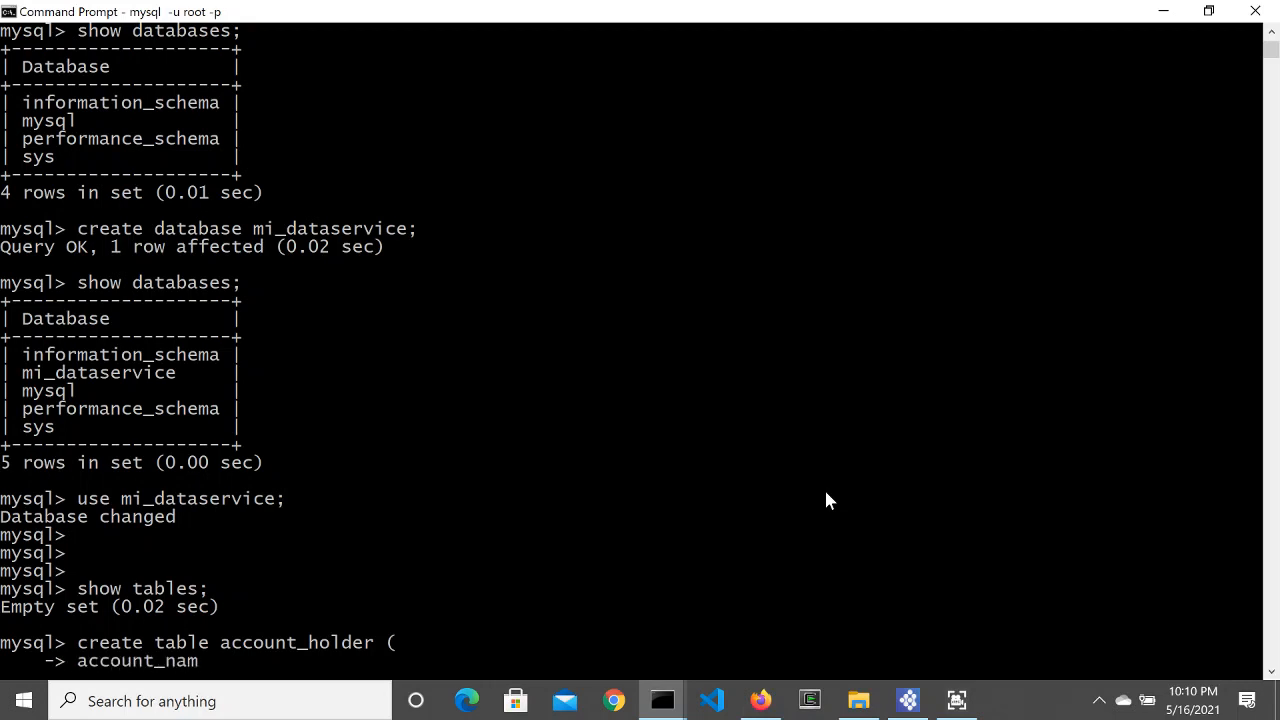
key("BackSpace")
key("BackSpace")
key("BackSpace")
key("BackSpace")
key("BackSpace")
type("id int,")
key("Return")
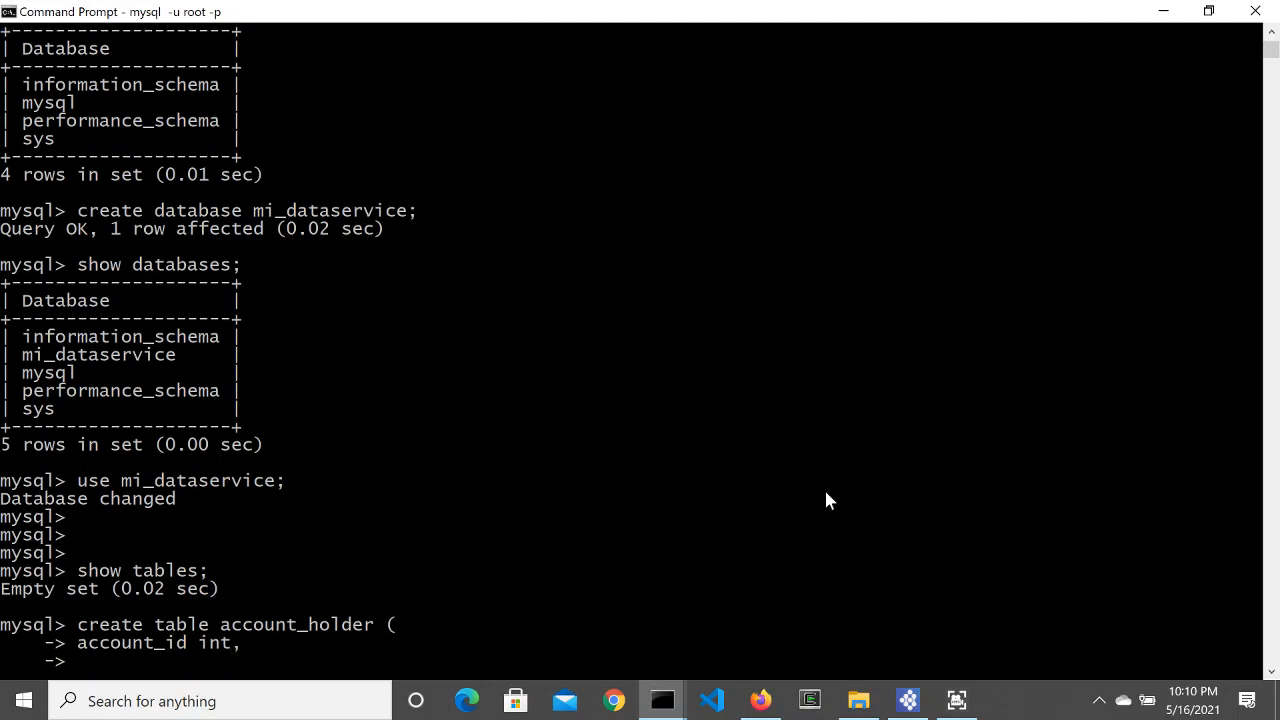
type("first_name varc")
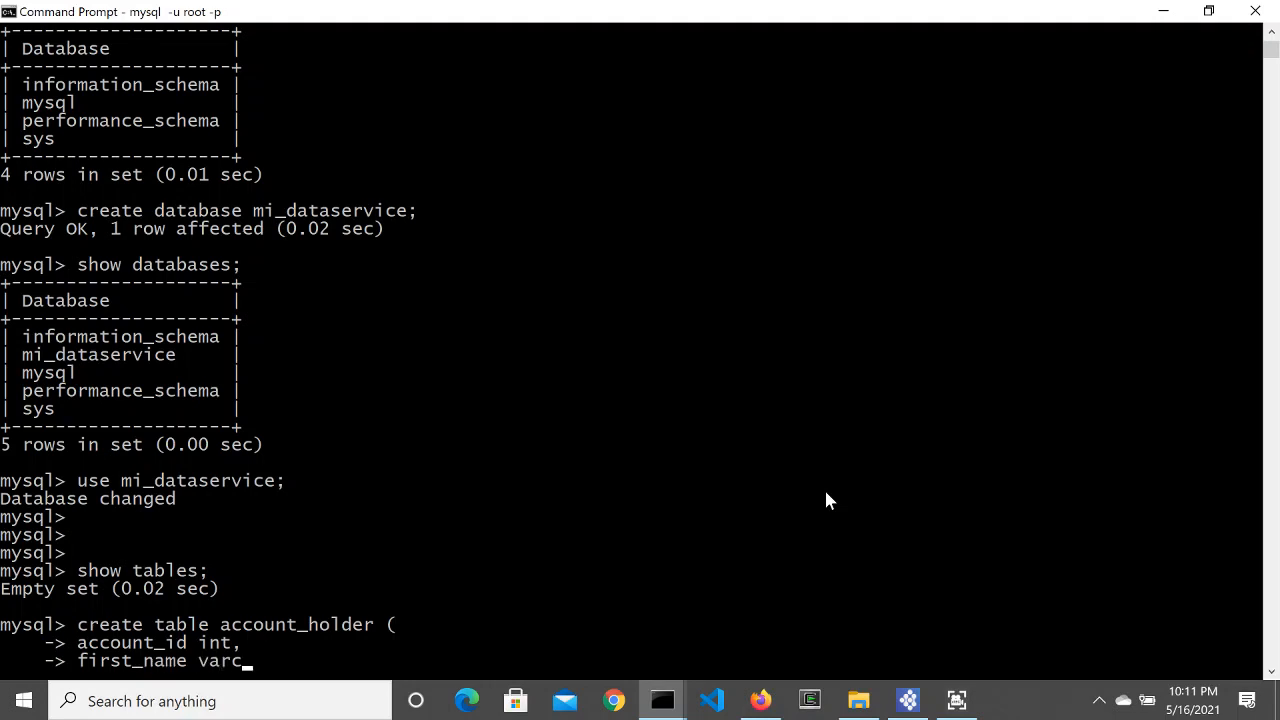
type("har(20),")
key("Return")
Step: Add last_name and contact_number varchar(20) columns and run the CREATE TABLE statement
type("last")
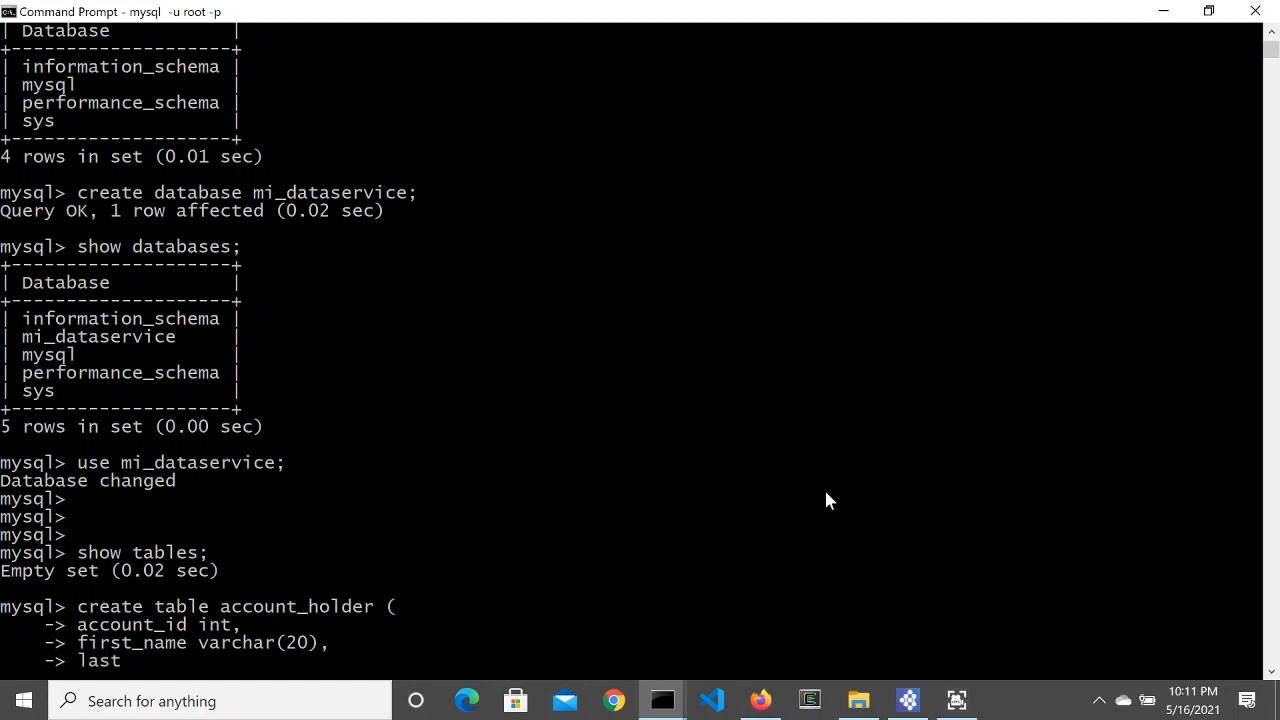
type("_name varchat")
key("BackSpace")
type("r")
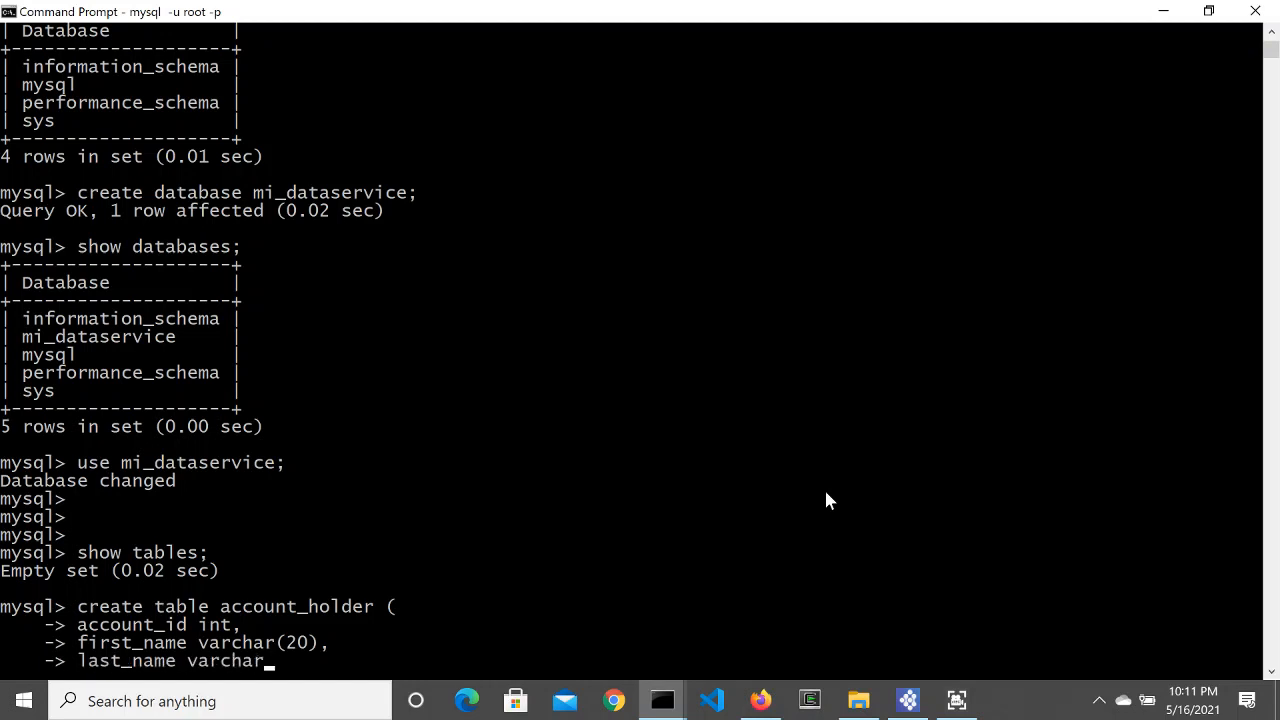
type("(")
type("20")
type("/0")
key("BackSpace")
key("BackSpace")
type(")")
key("Return")
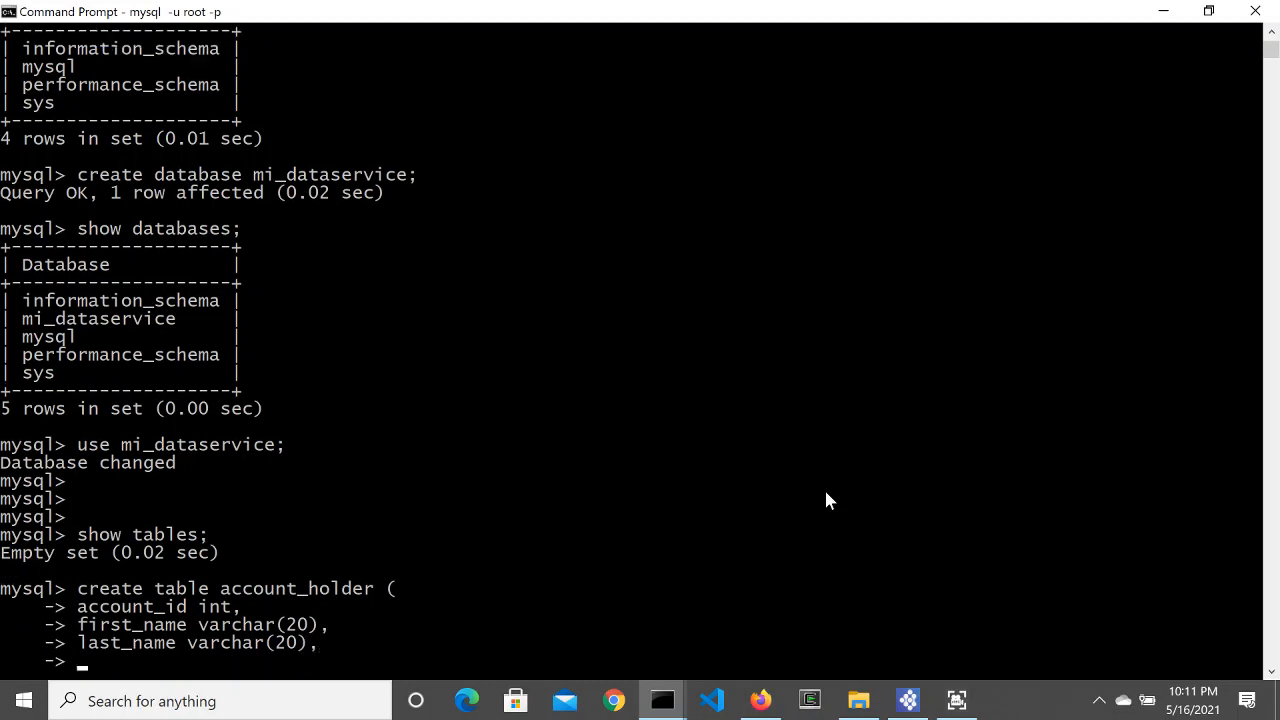
type("contact_number")
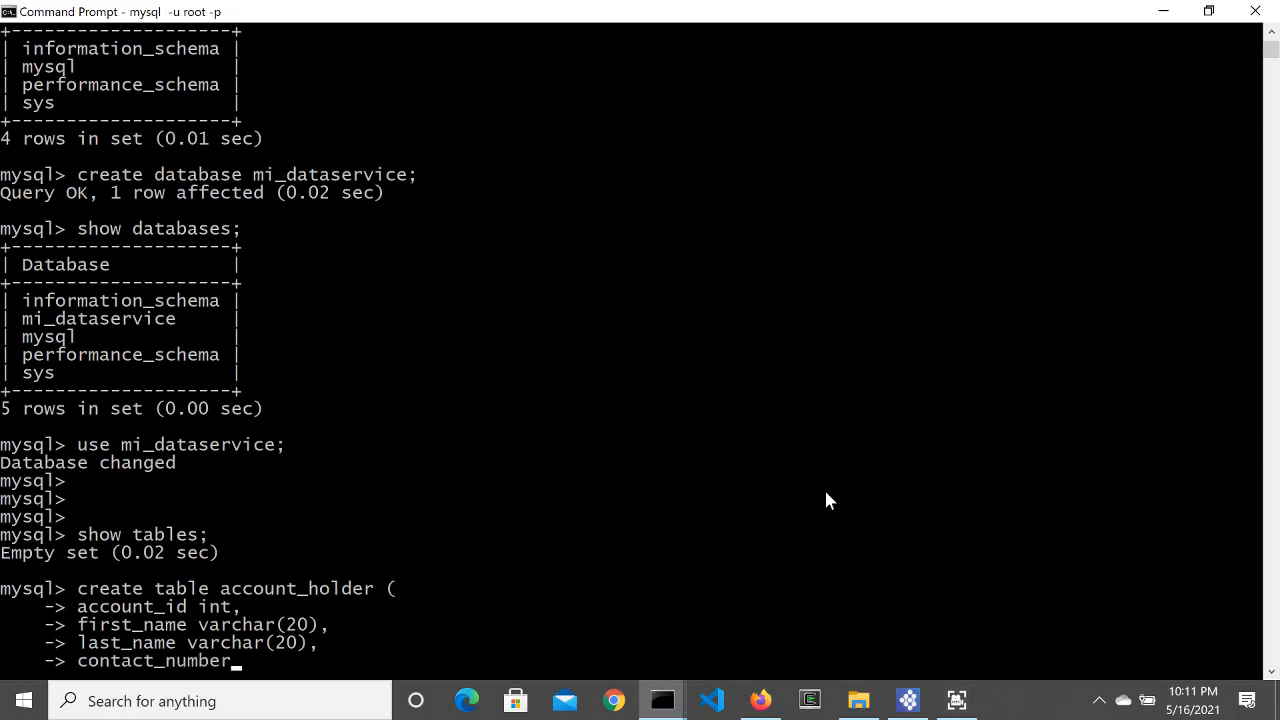
type(" varchar")
type("(")
type(")")
type("20")
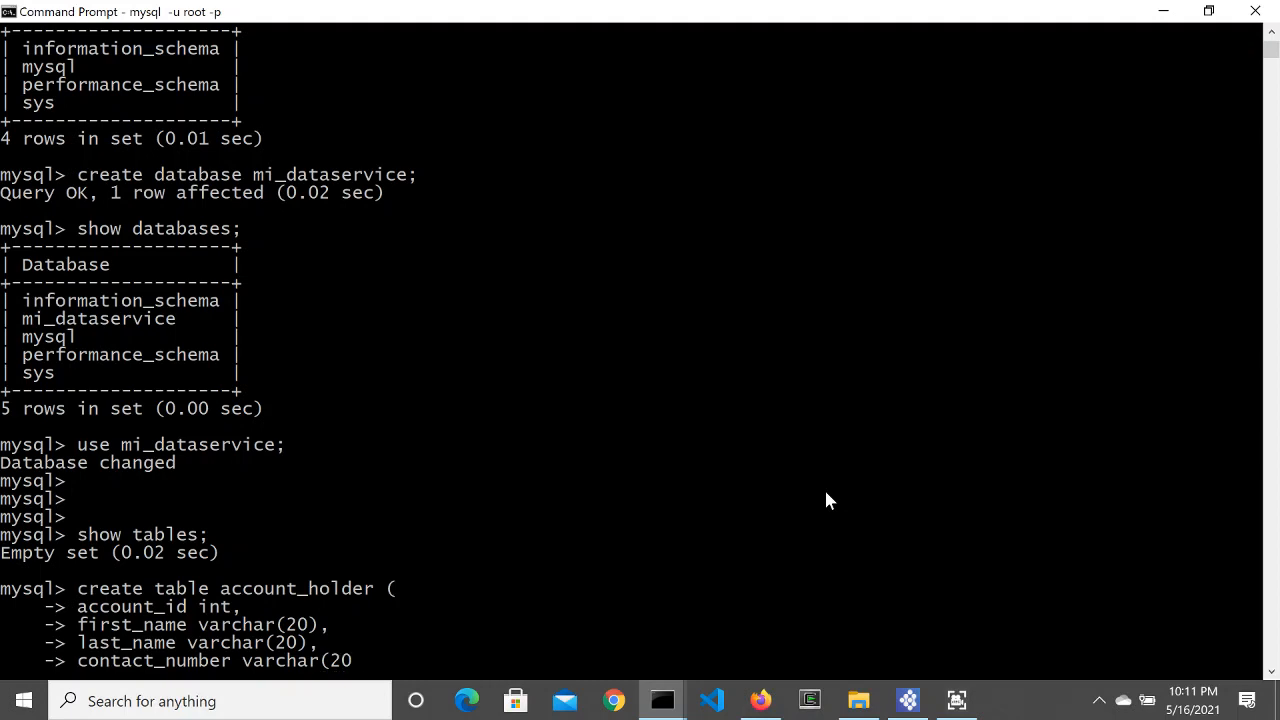
type(")")
key("Return")
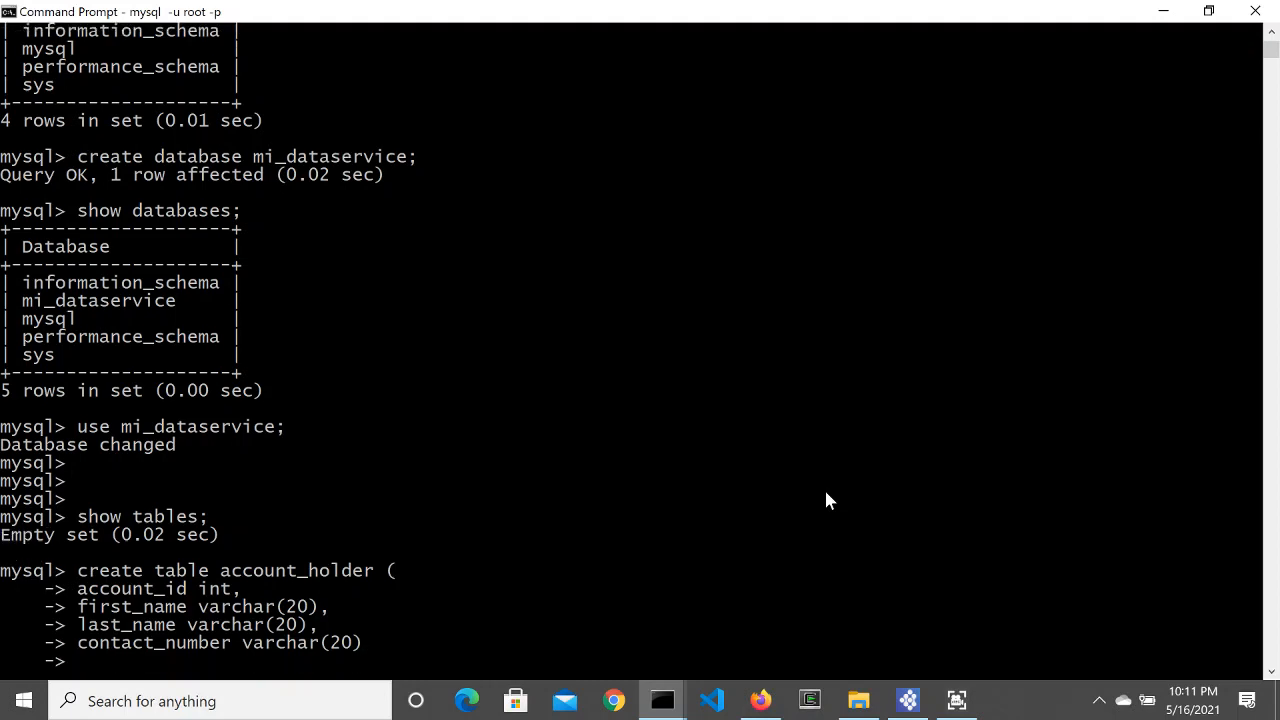
type(");")
key("Return")
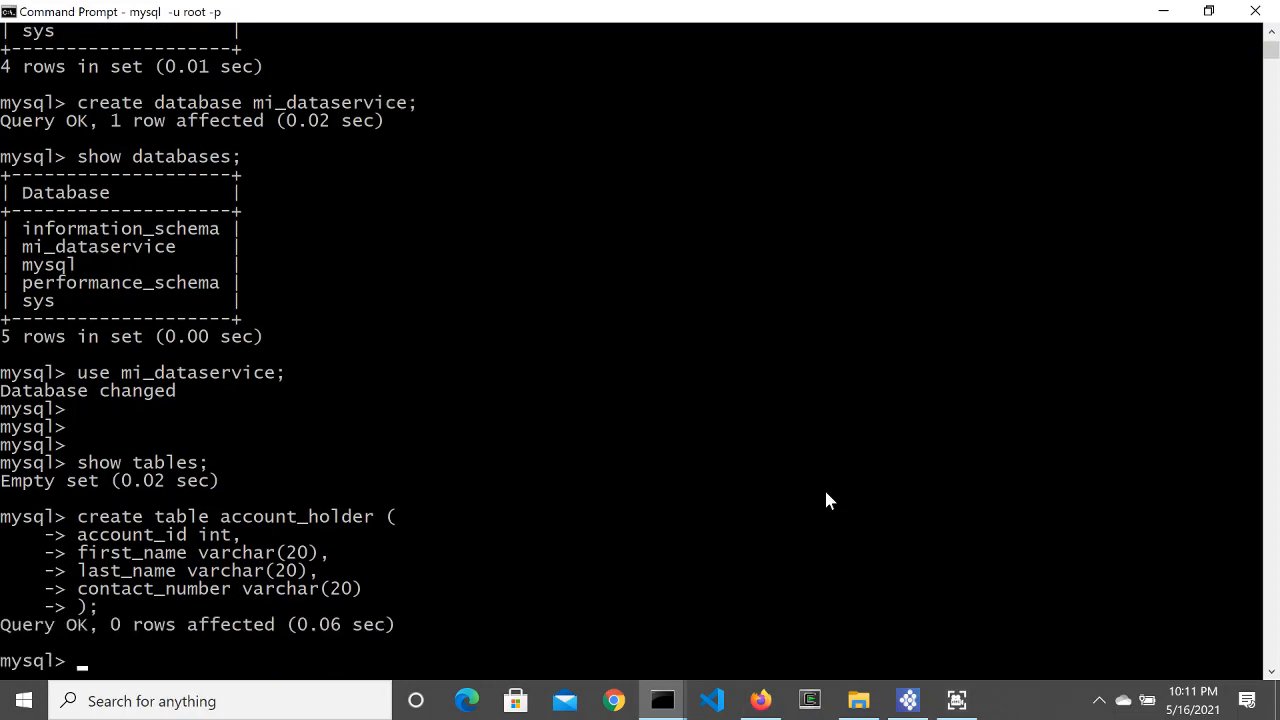
Step: Rerun show tables to confirm account_holder exists, briefly checking the Example slide
key("Return")
key("Return")
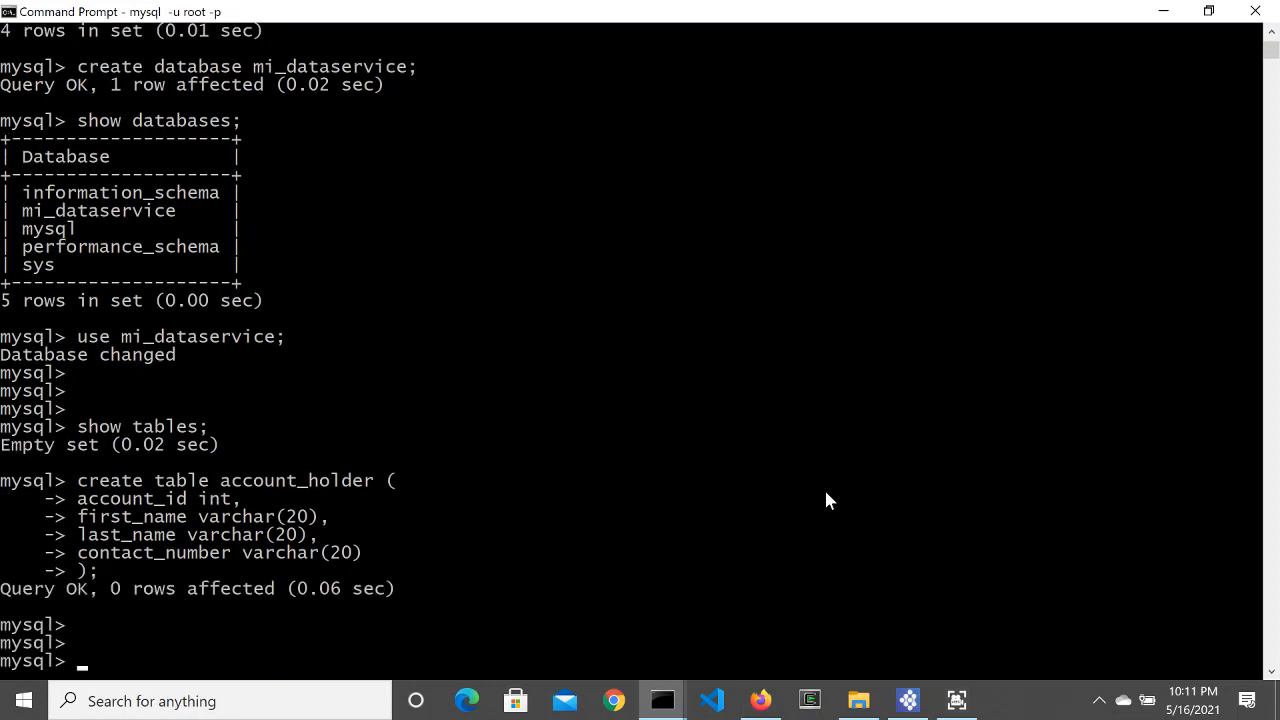
key("Up")
key("Up")
key("Up")
key("Up")
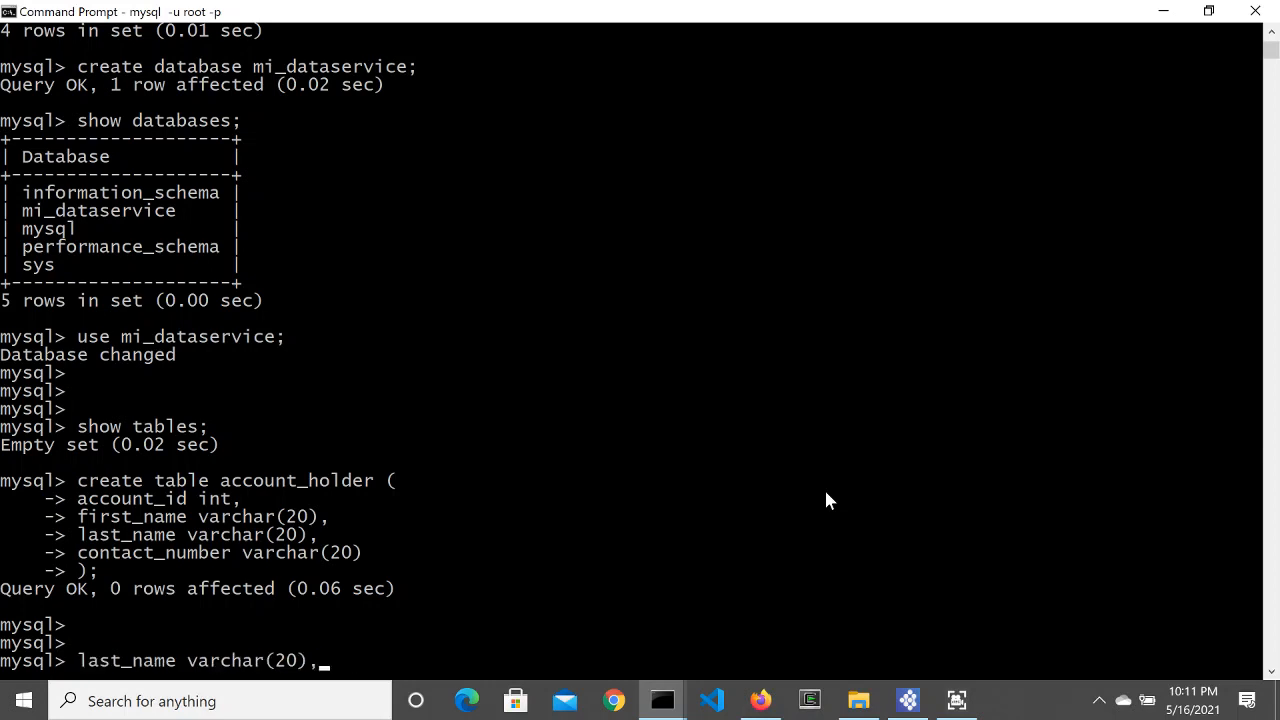
key("Up")
key("Up")
key("Up")
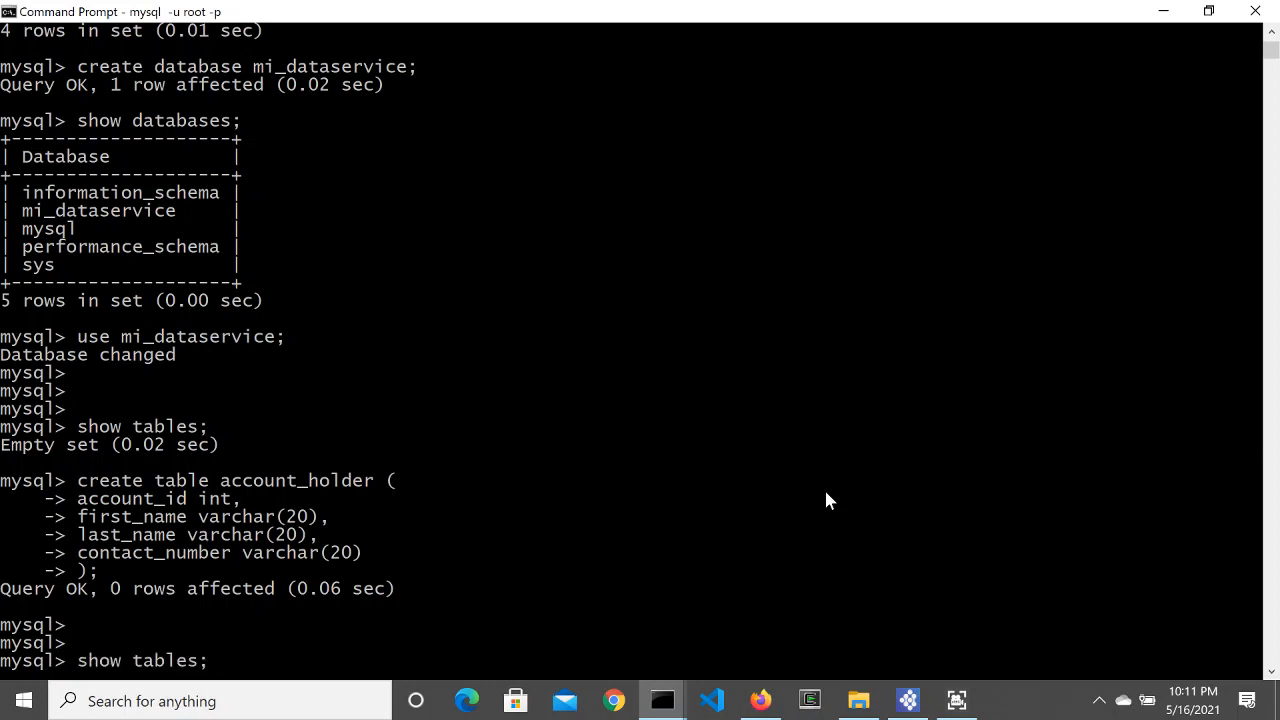
key("Return")
key("Return")
key("Return")
key("Return")
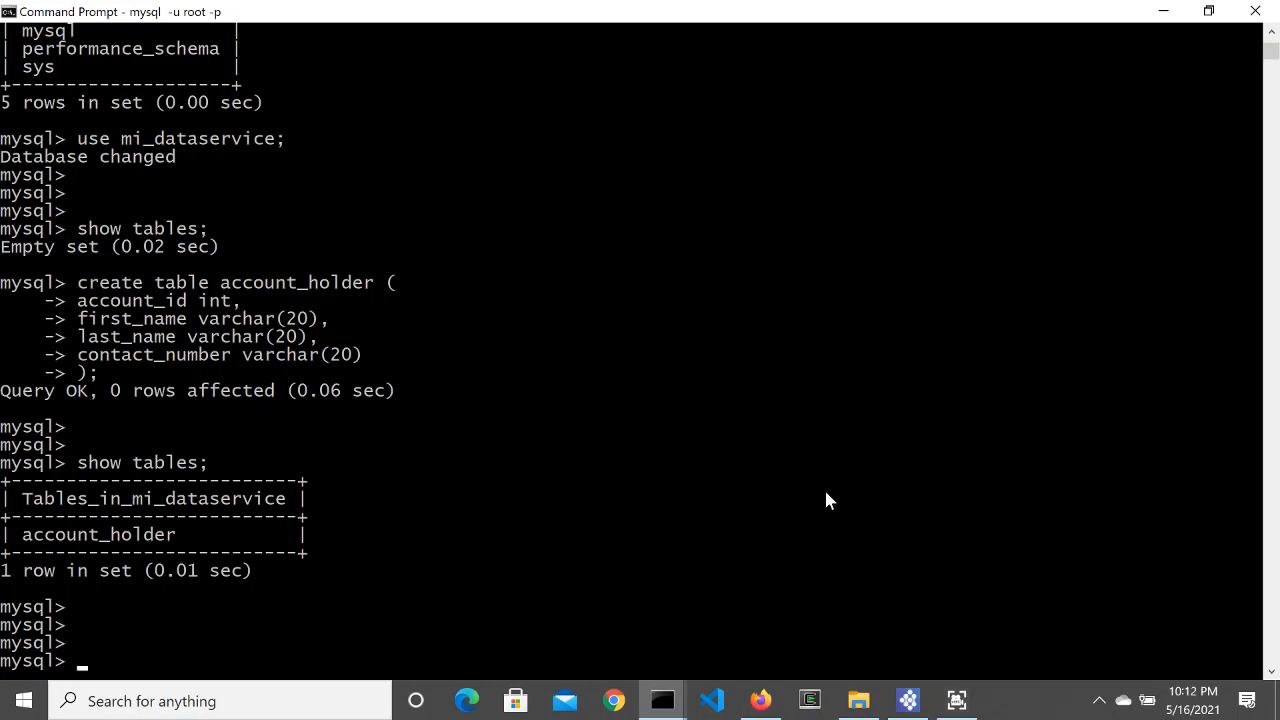
key("alt+Tab")
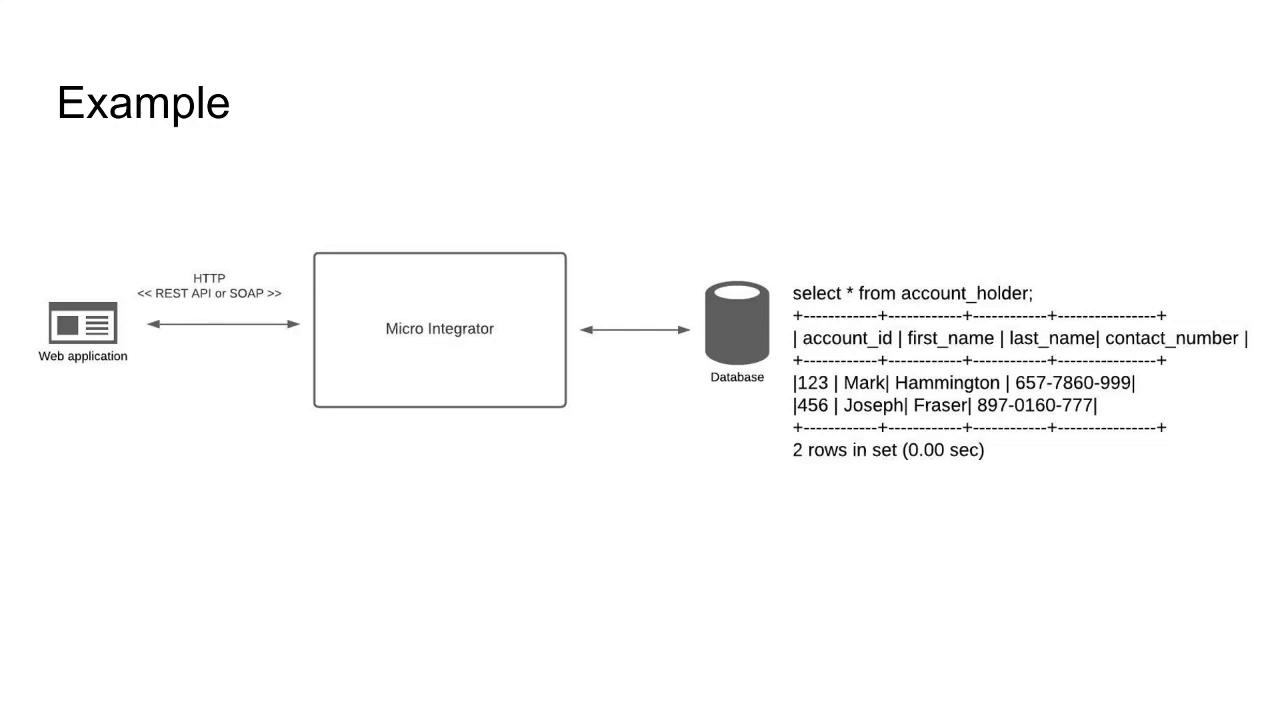
key("alt+Tab")
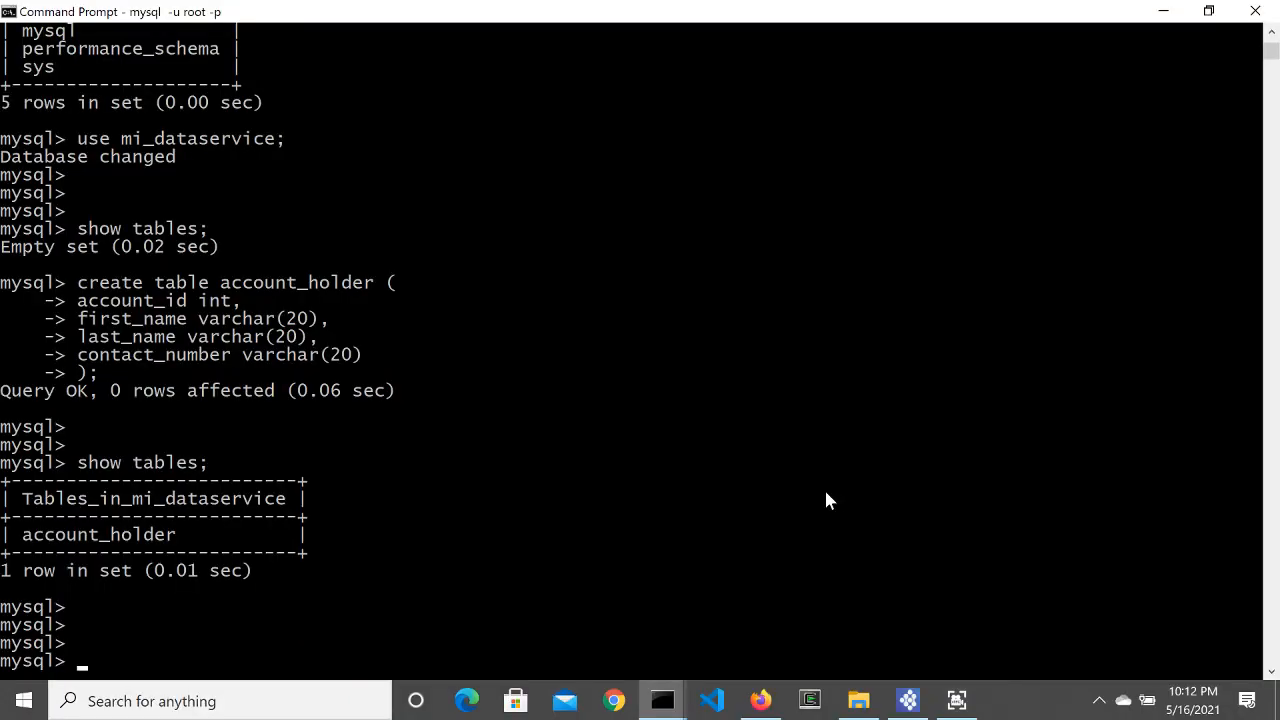
Step: Insert the first account_holder row with account_id 123, first and last name, and contact number
type("INSERT INTO ")
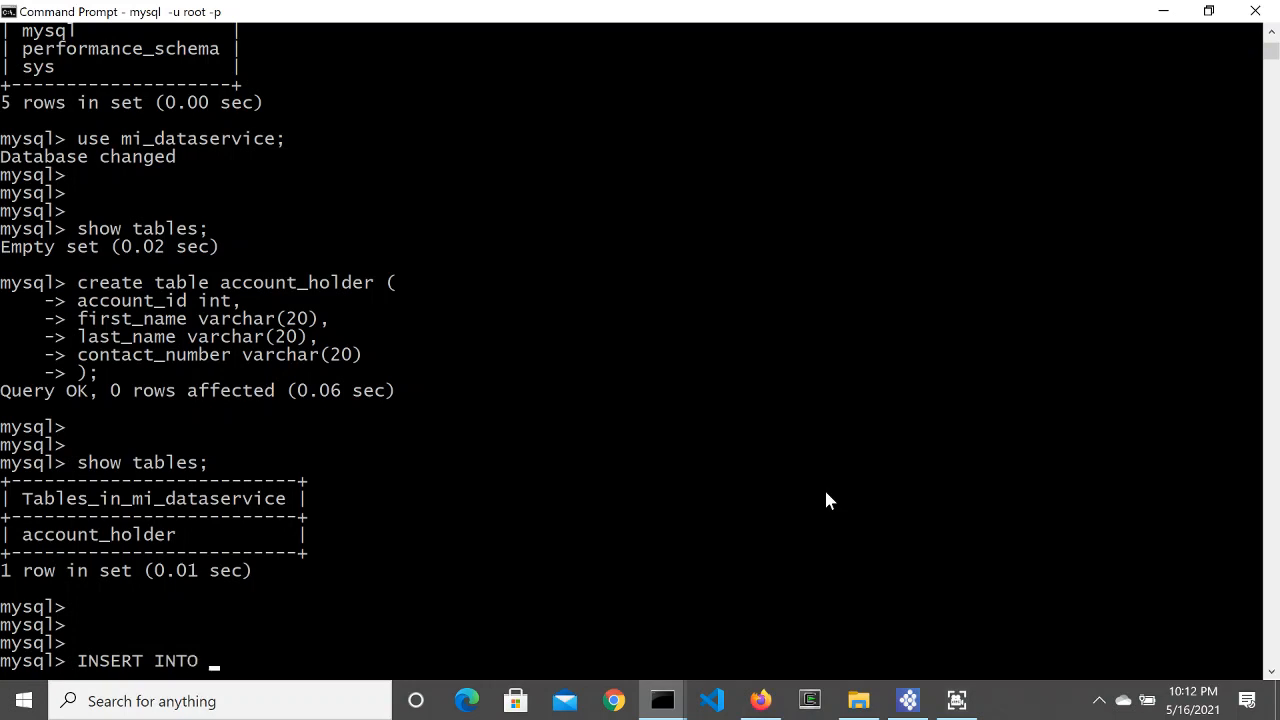
type("s")
key("BackSpace")
type("account_holder")
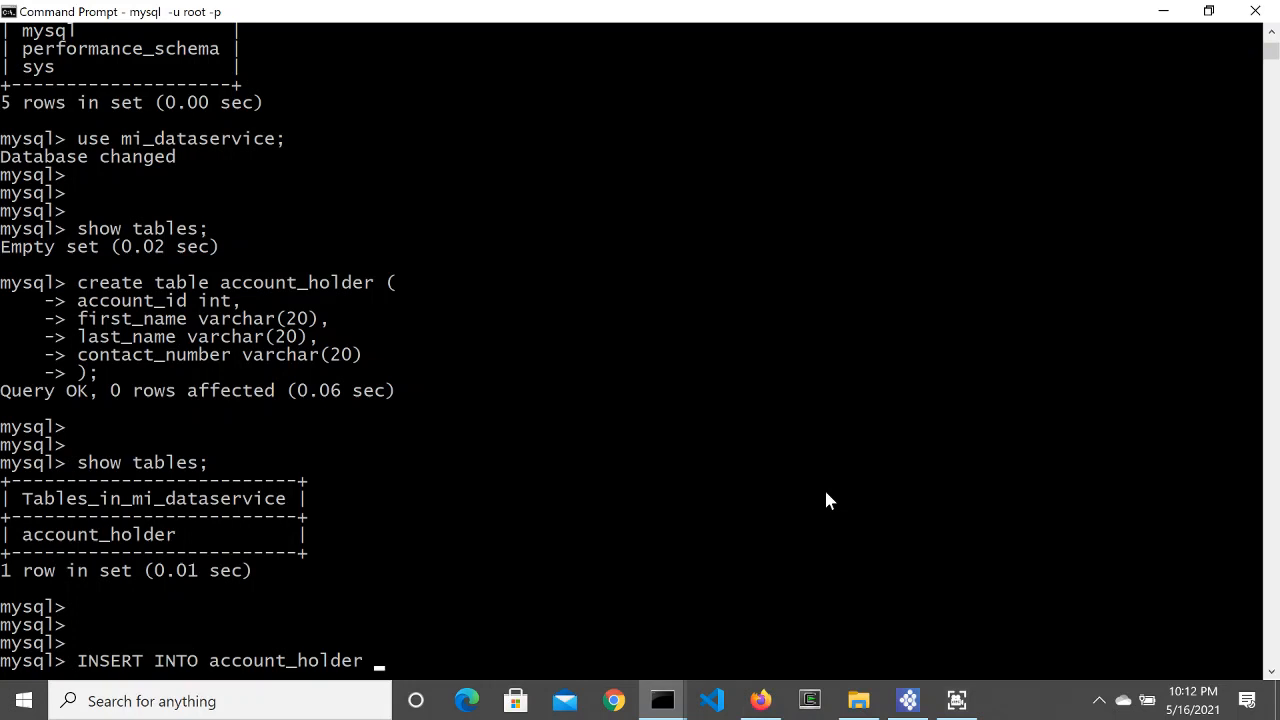
type("(account_id, f")
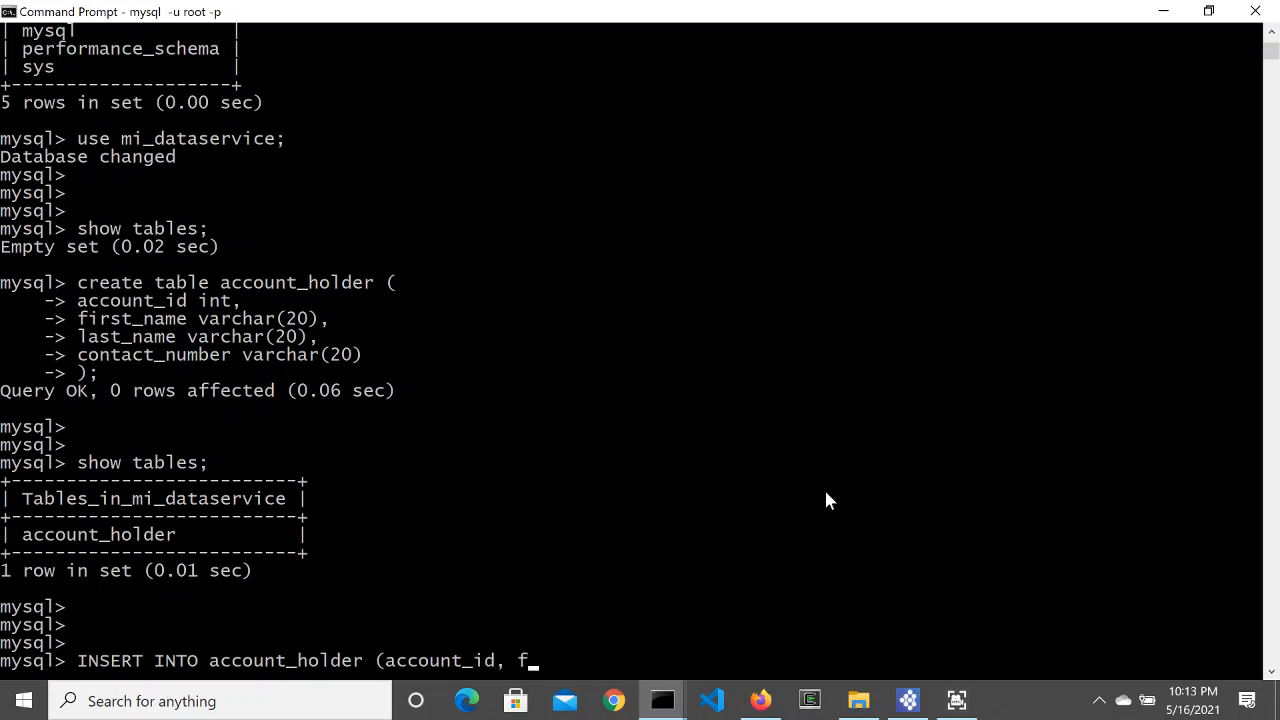
type("irst_name, l")
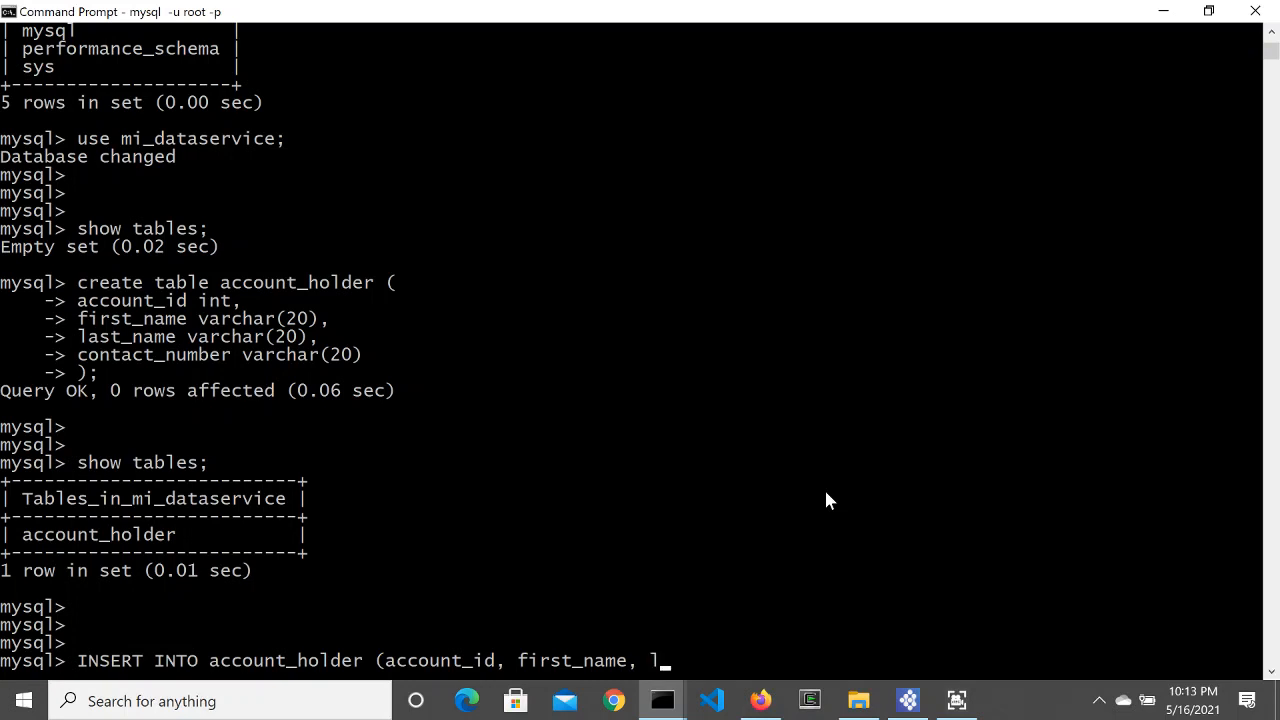
type("ast_name, contact")
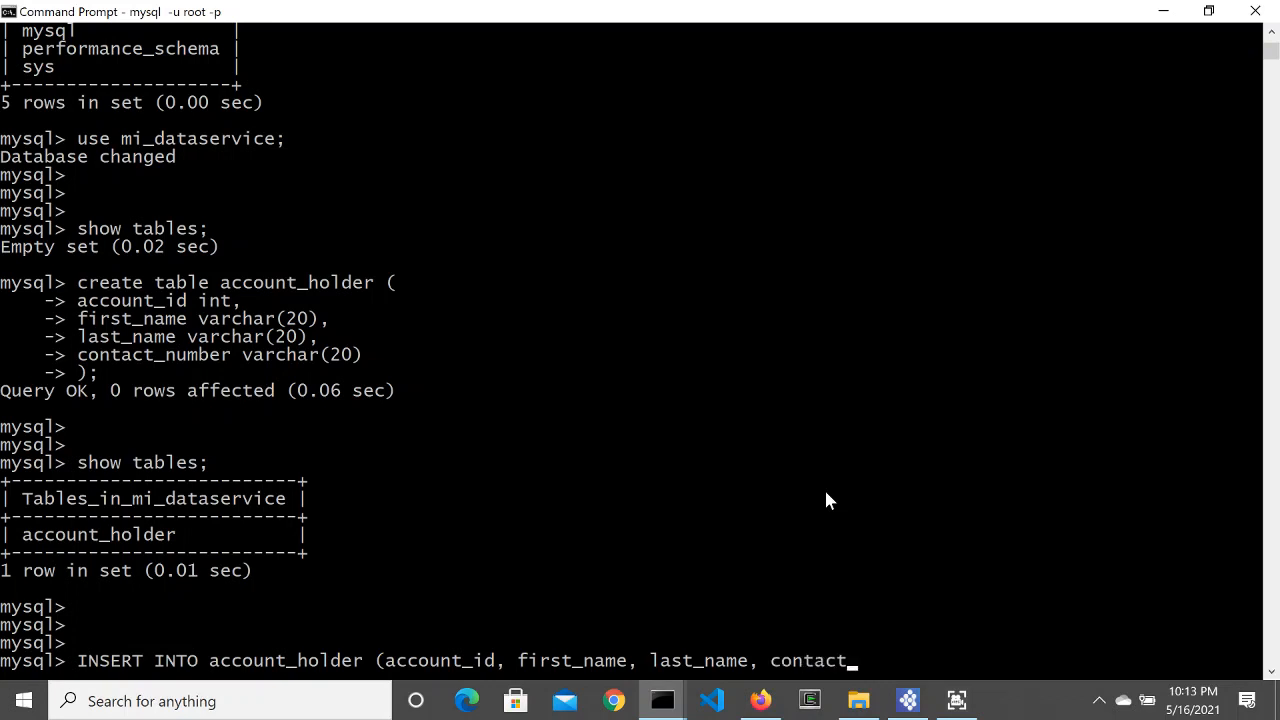
type("_number) value")
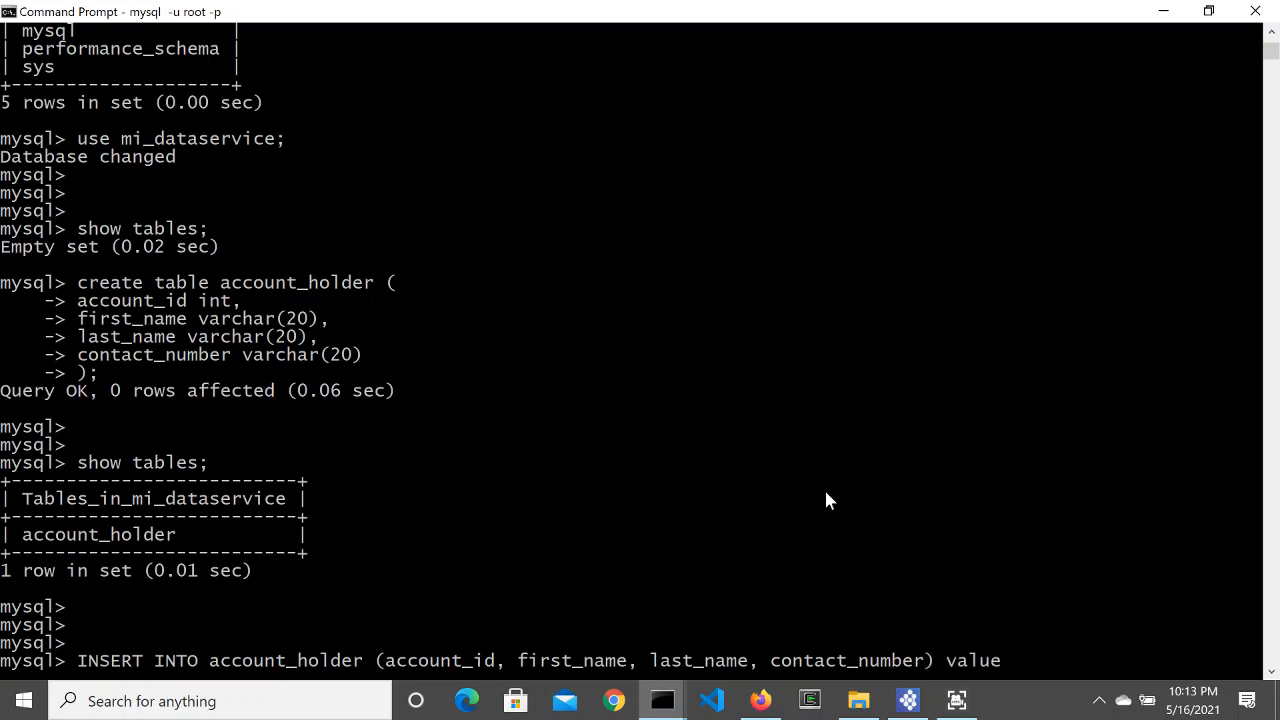
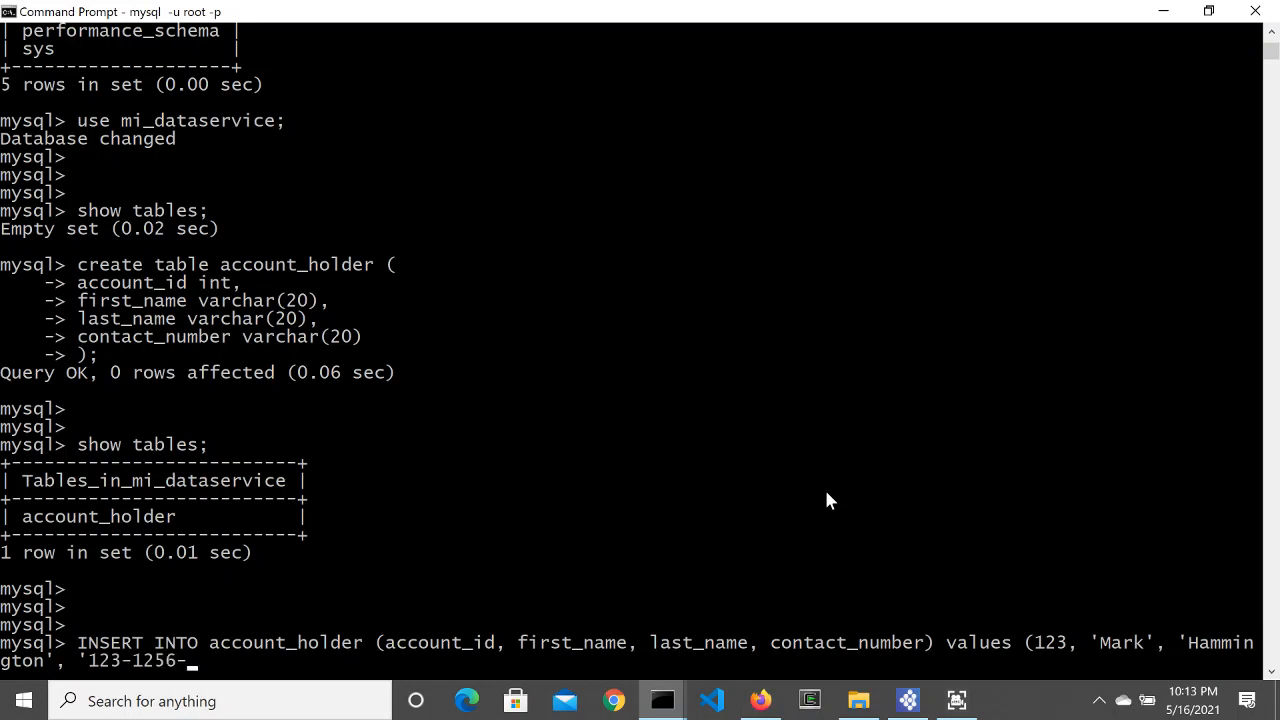
key("Return")
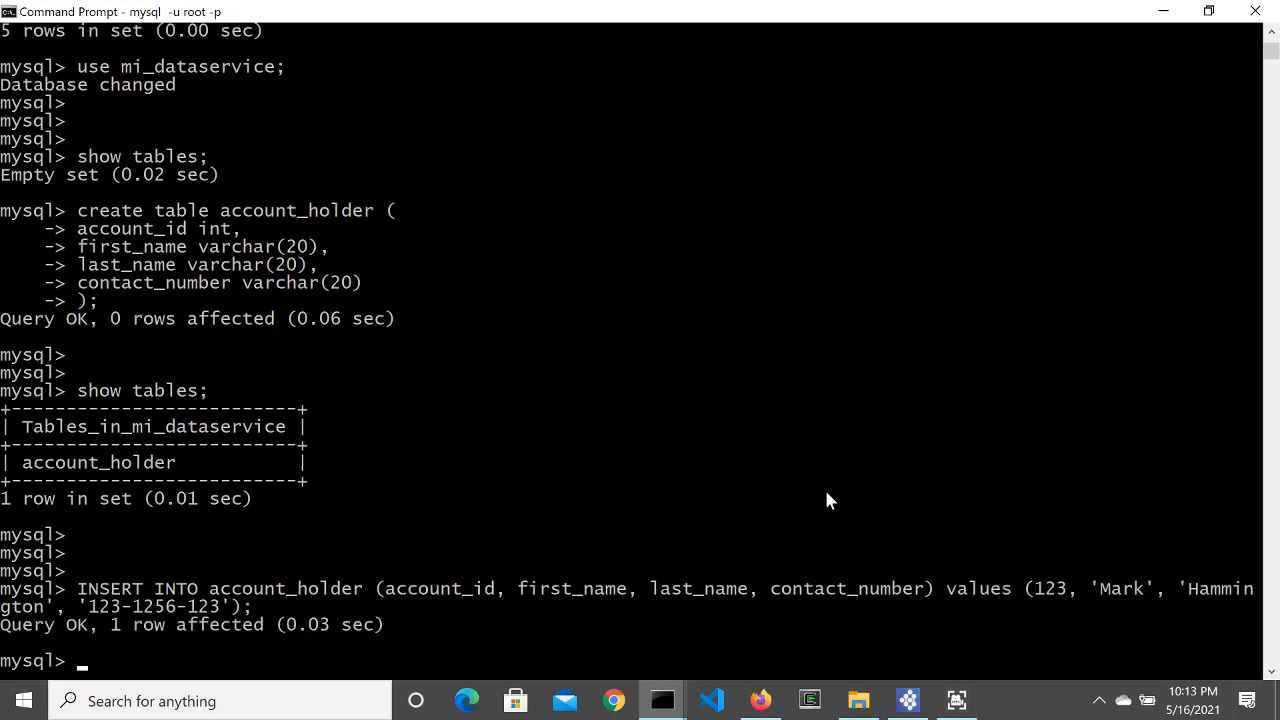
Step: Recall that INSERT and replace the contact number and last name for the second holder
key("Up")
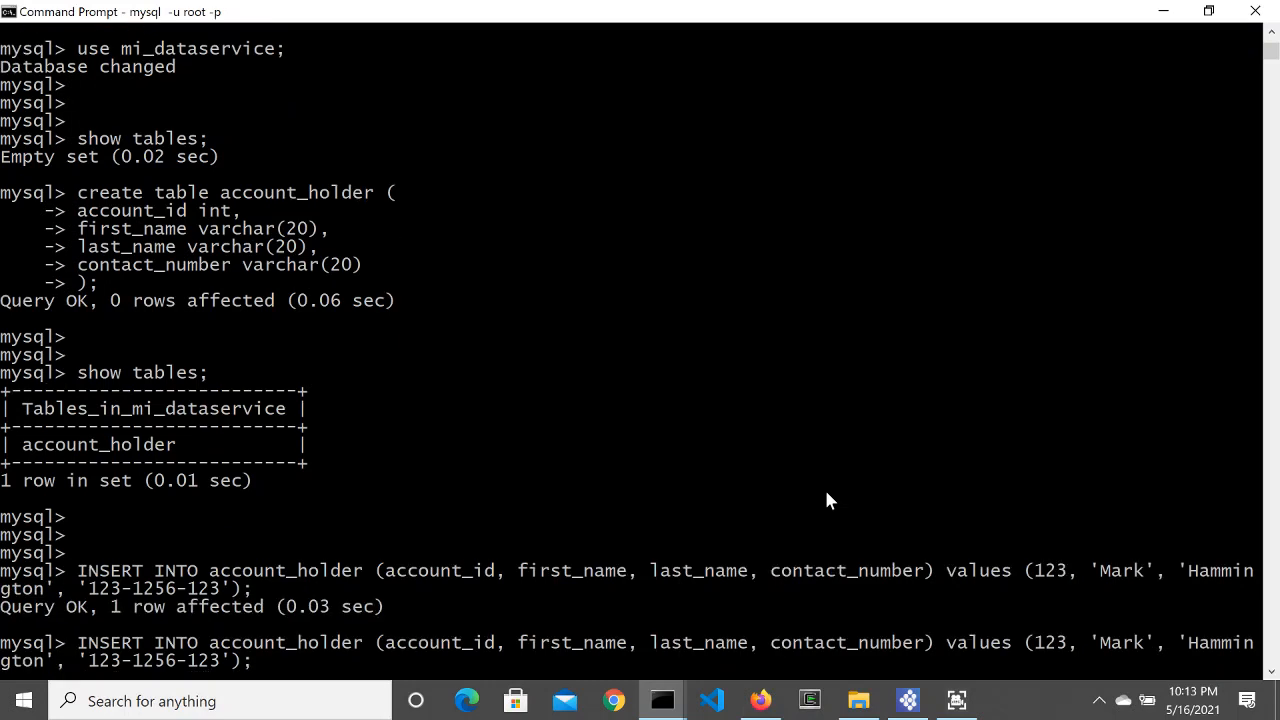
key("Left")
key("Left")
key("Left")
key("BackSpace")
key("BackSpace")
key("BackSpace")
type("456")
key("Left")
key("Left")
key("Left")
key("Left")
key("Left")
key("Left")
key("Left")
key("Left")
key("Left")
key("BackSpace")
key("BackSpace")
key("BackSpace")
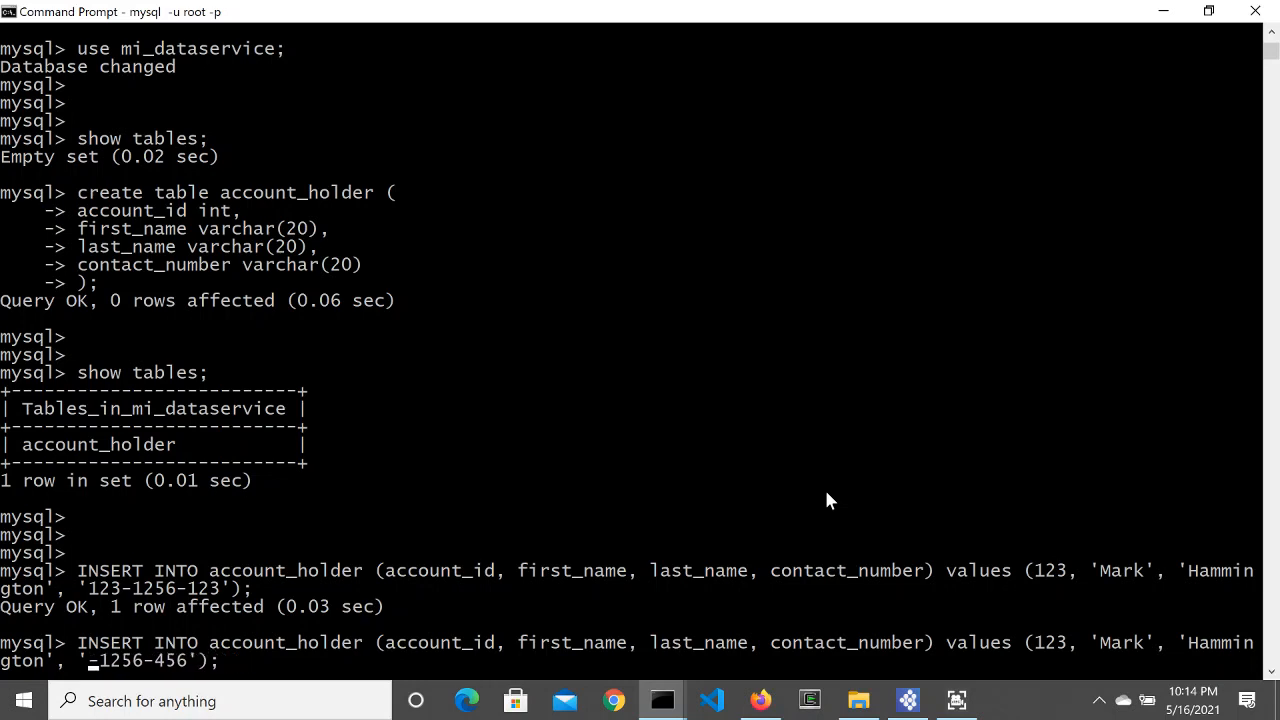
type("456")
key("Left")
key("Left")
key("Left")
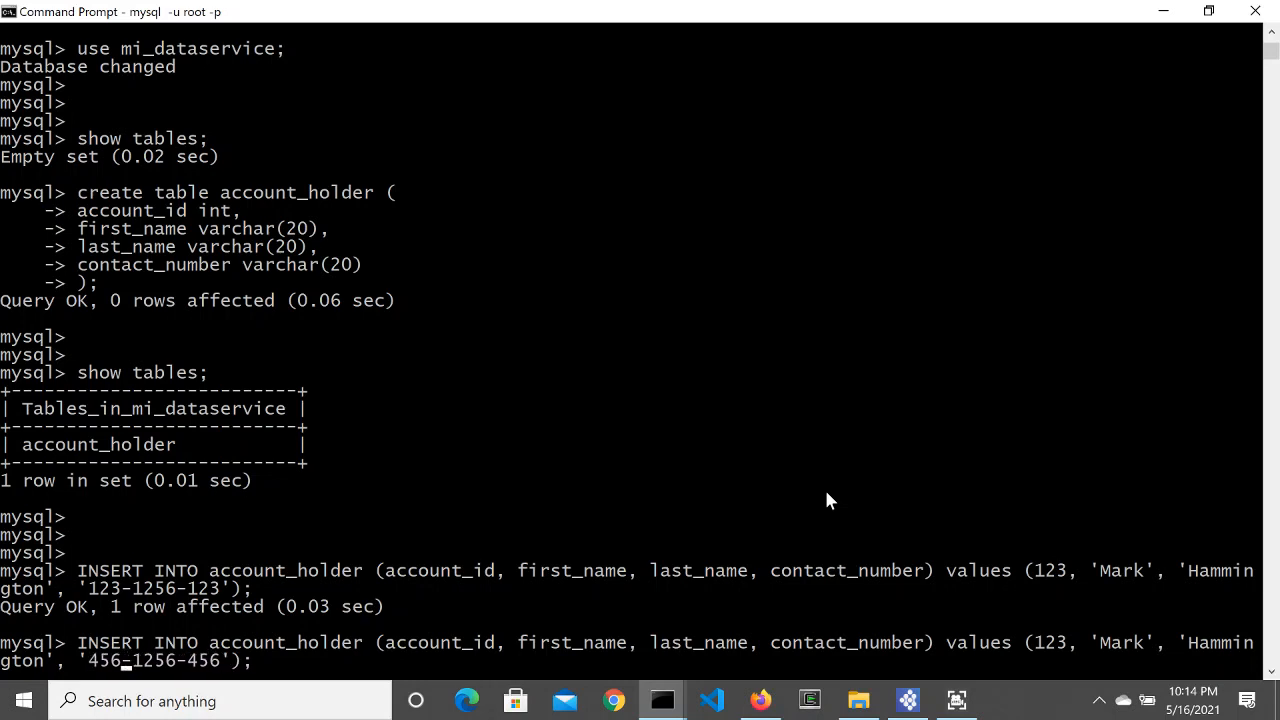
key("Left")
key("Left")
key("Left")
key("Left")
key("BackSpace")
key("BackSpace")
key("BackSpace")
key("BackSpace")
key("BackSpace")
key("BackSpace")
key("BackSpace")
key("BackSpace")
key("BackSpace")
key("BackSpace")
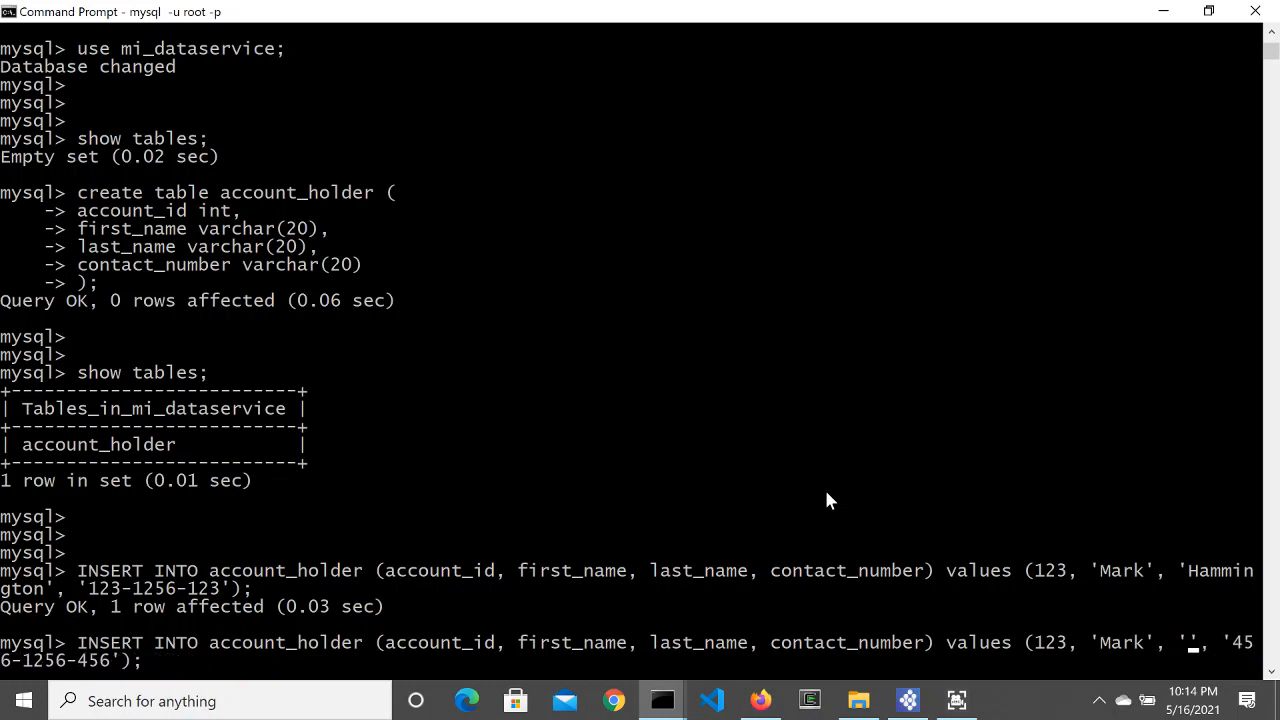
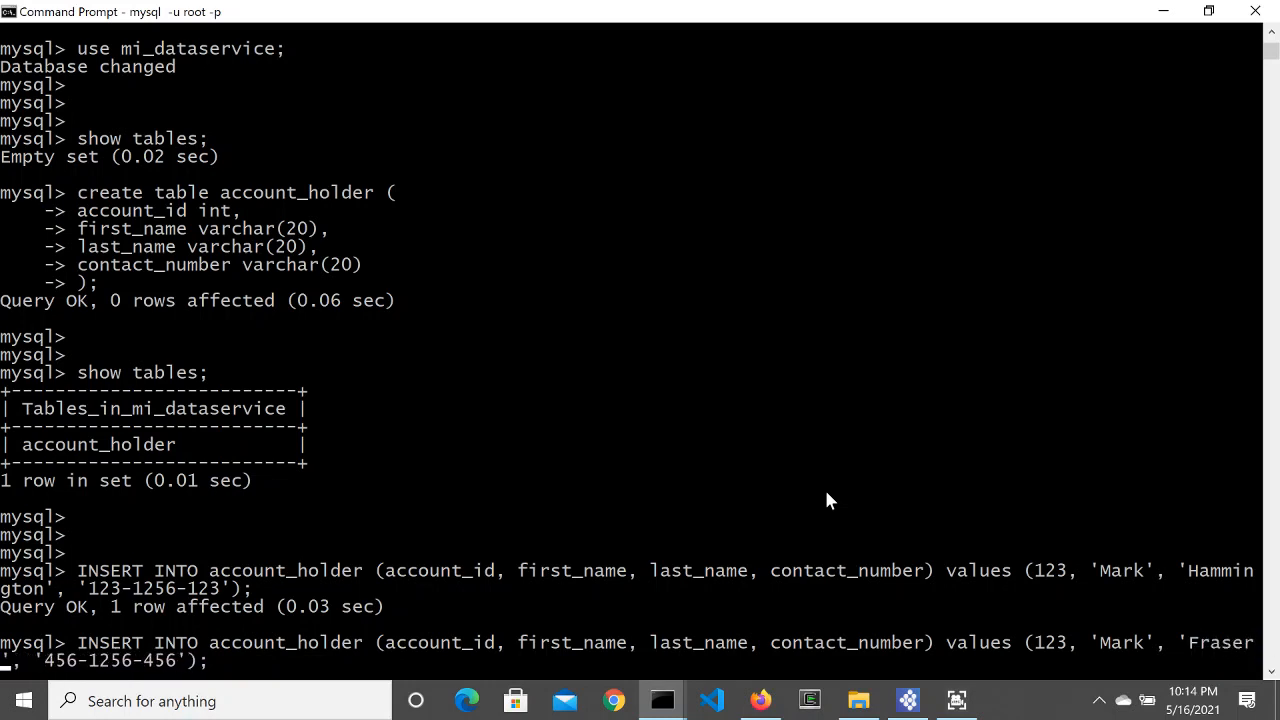
Step: Replace the first name, set account_id to 456, and run the second insert
key("Left")
key("Left")
key("Left")
key("Left")
key("Left")
key("Left")
key("BackSpace")
key("BackSpace")
key("BackSpace")
key("BackSpace")
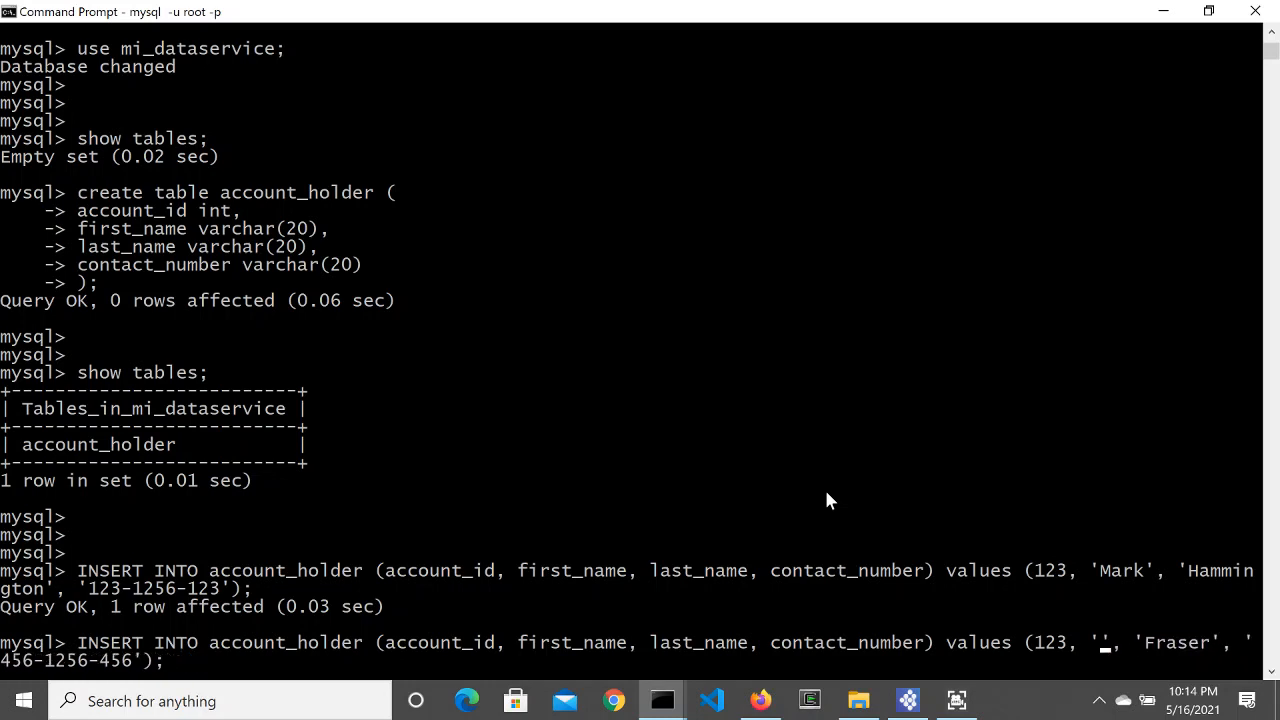
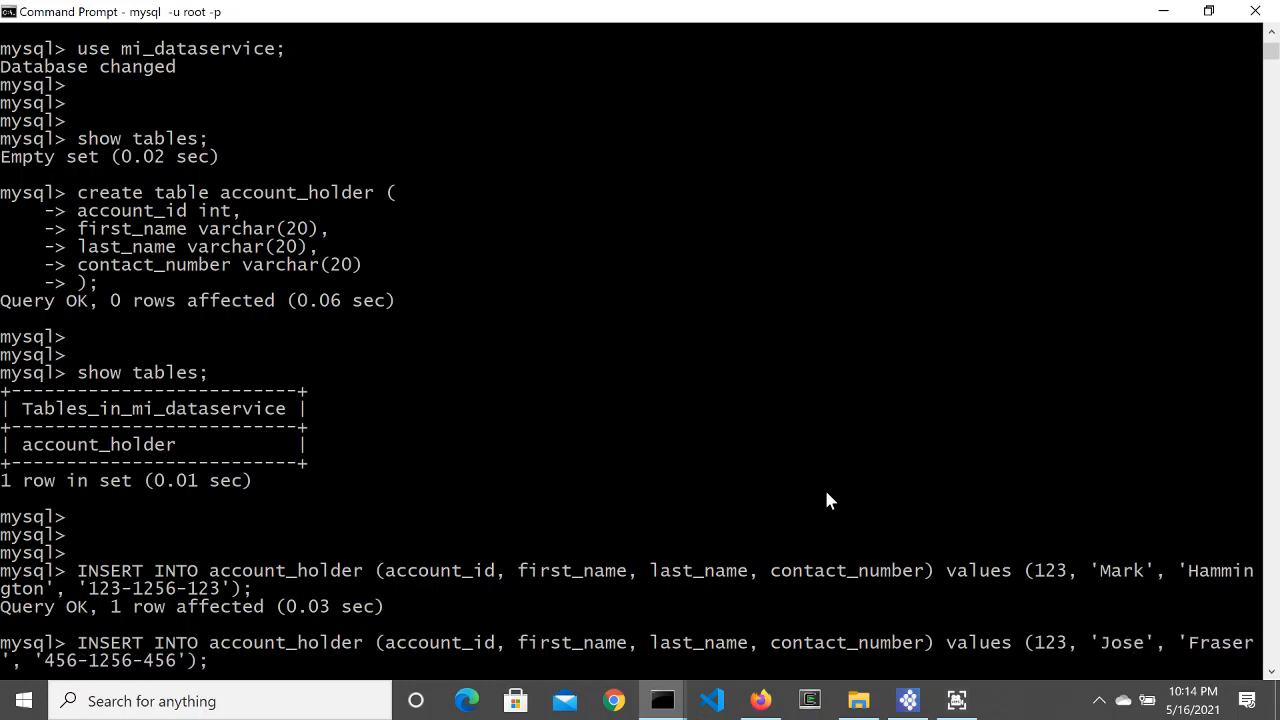
key("Left")
key("Left")
key("Left")
key("Left")
key("Left")
key("Left")
key("Left")
key("Left")
key("Left")
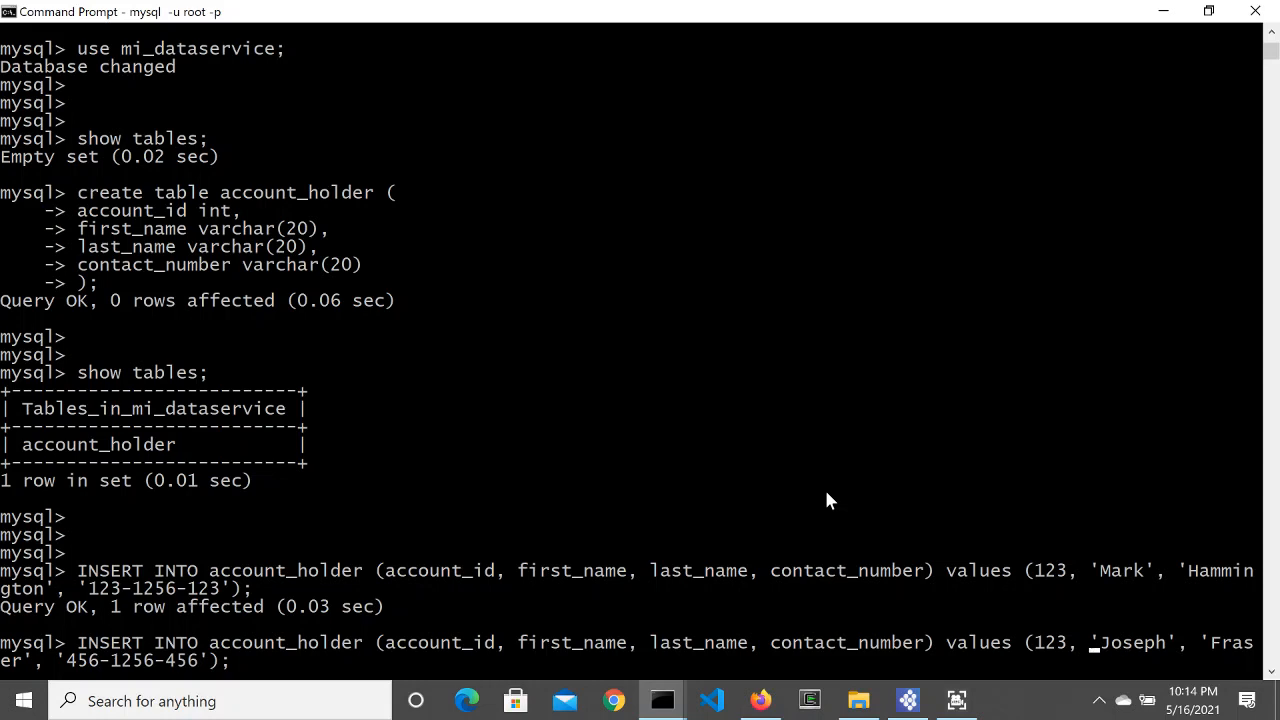
key("BackSpace")
key("BackSpace")
key("BackSpace")
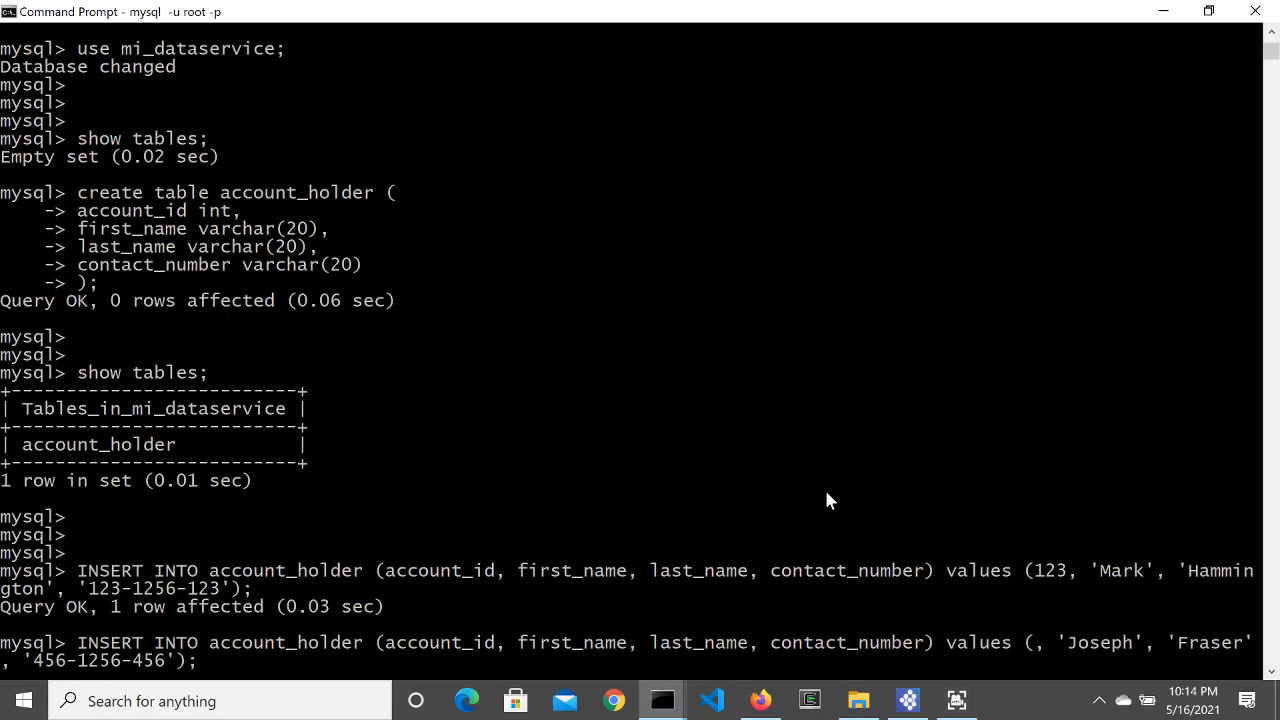
type("56")
key("BackSpace")
key("BackSpace")
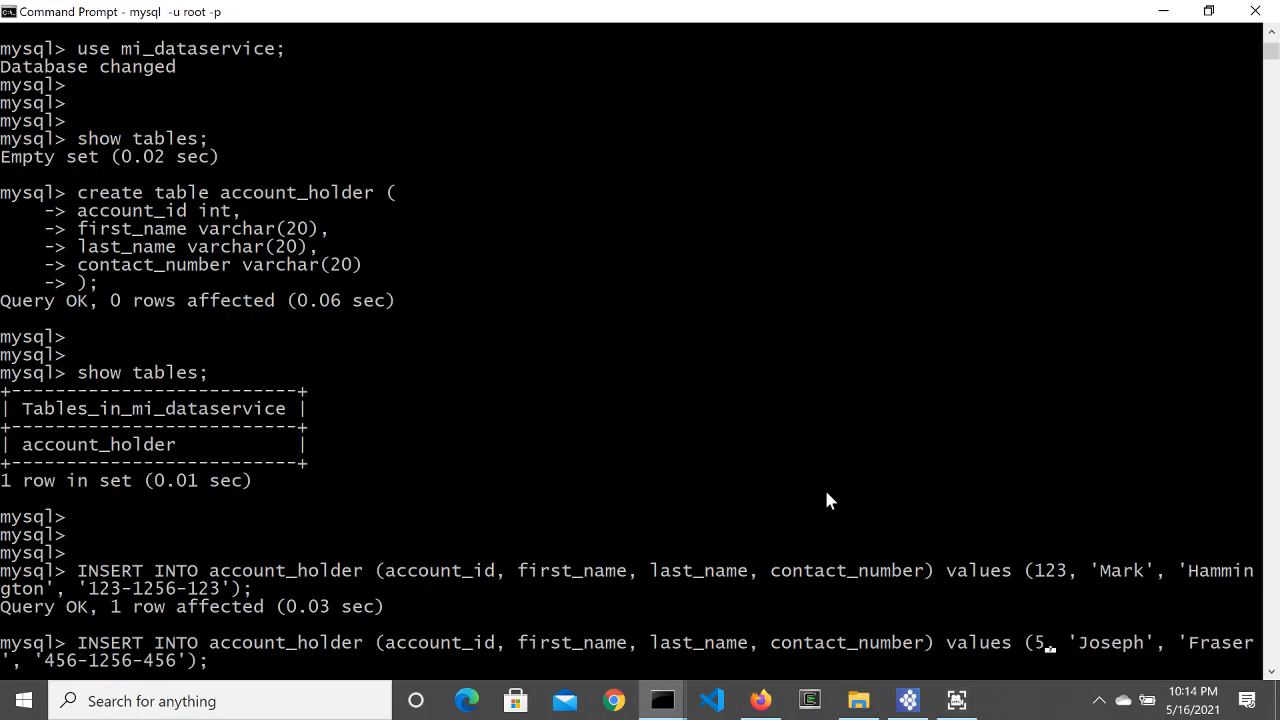
type("456")
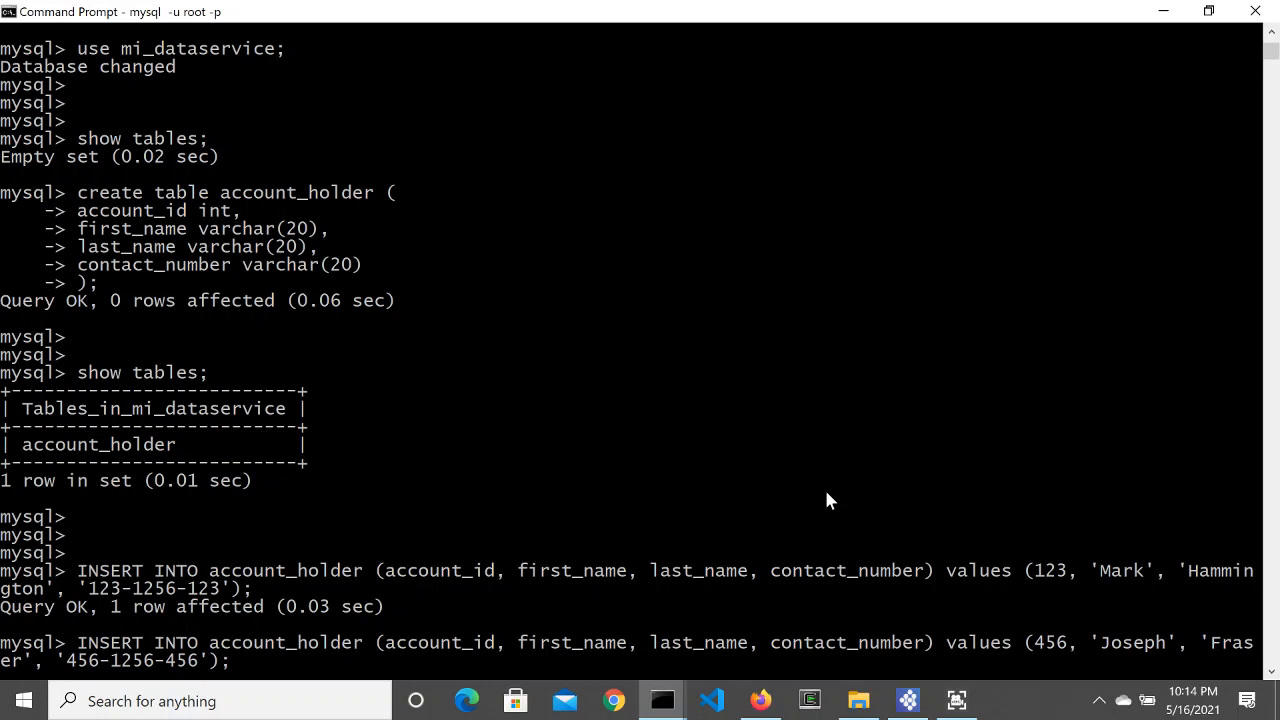
key("Return")
key("Return")
key("Return")
key("Return")
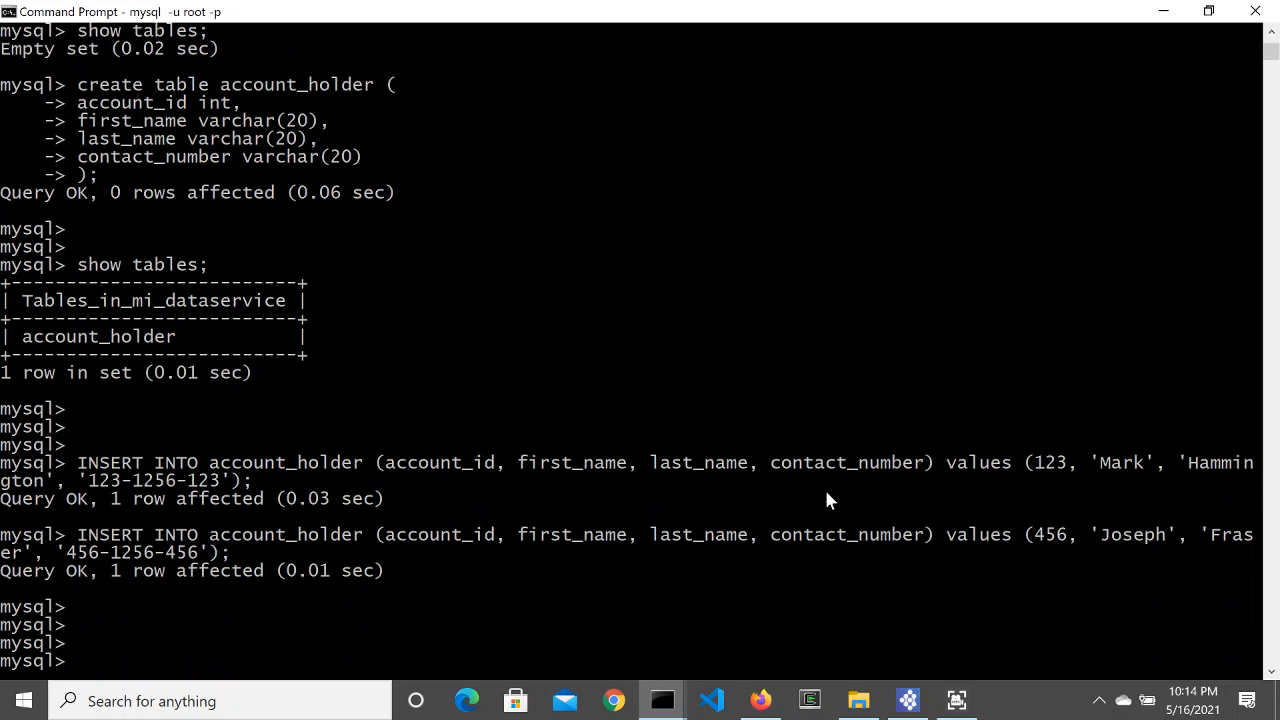
Step: Select account_id, first_name, last_name and contact_number from account_holder, listing both rows
type("select")
type("*")
key("BackSpace")
key("BackSpace")
type("account")
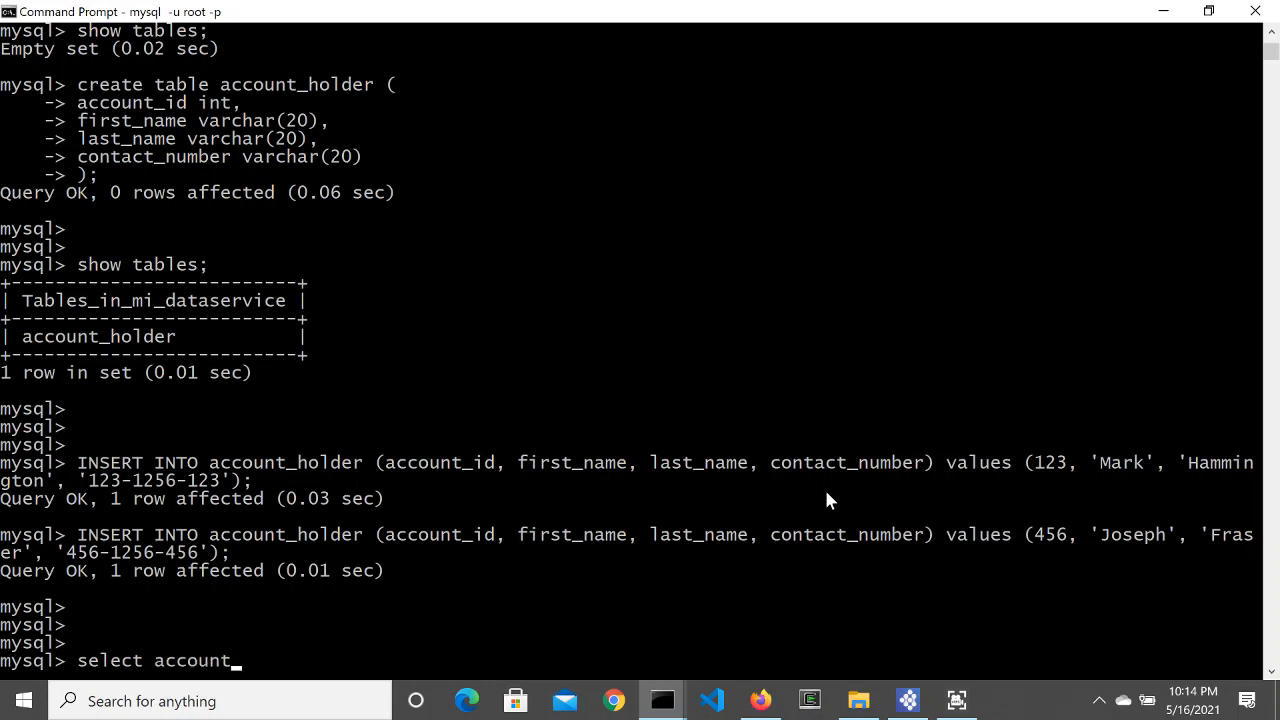
type("_id, first_na")
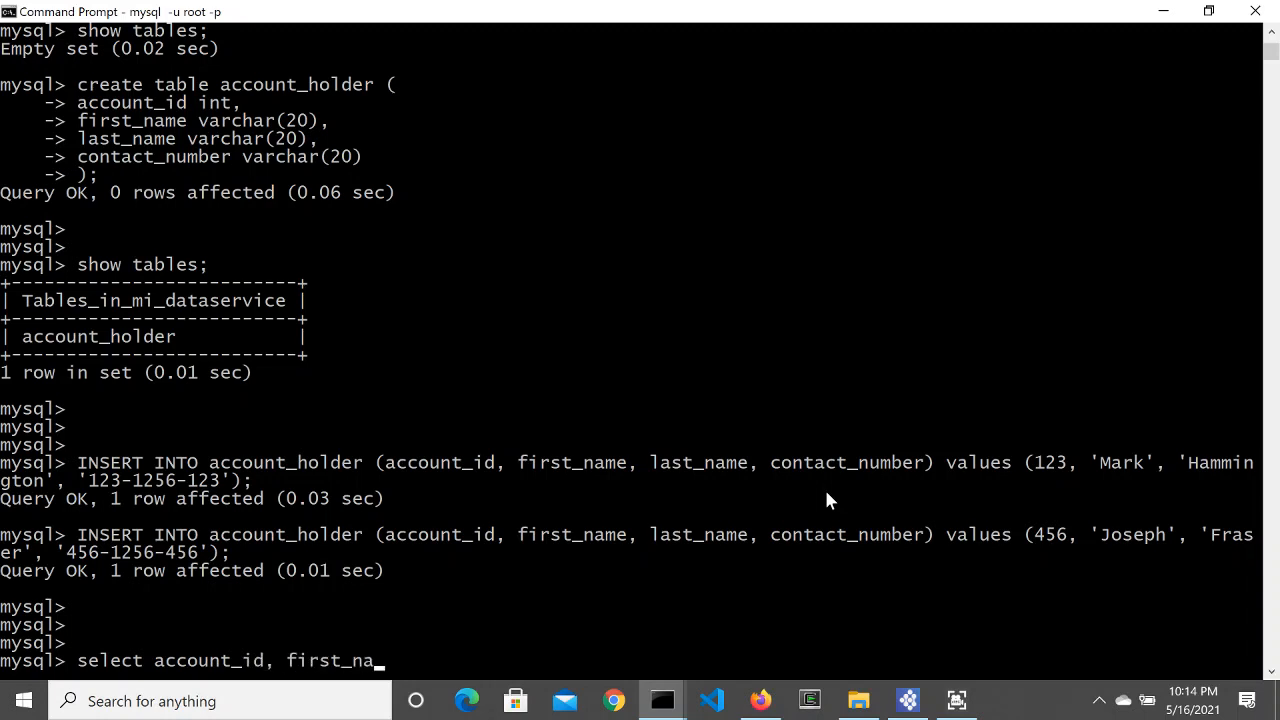
type("me, last")
type("_nma")
key("BackSpace")
key("BackSpace")
type("ame,")
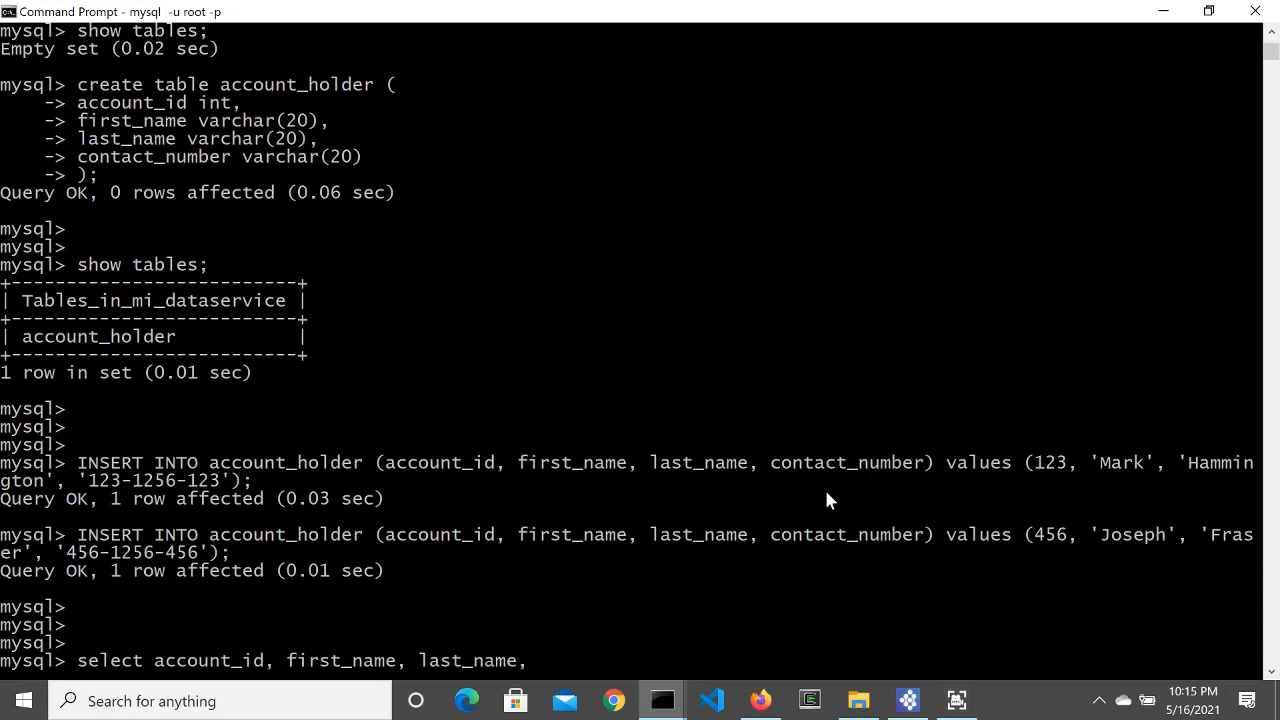
type(" contact_num")
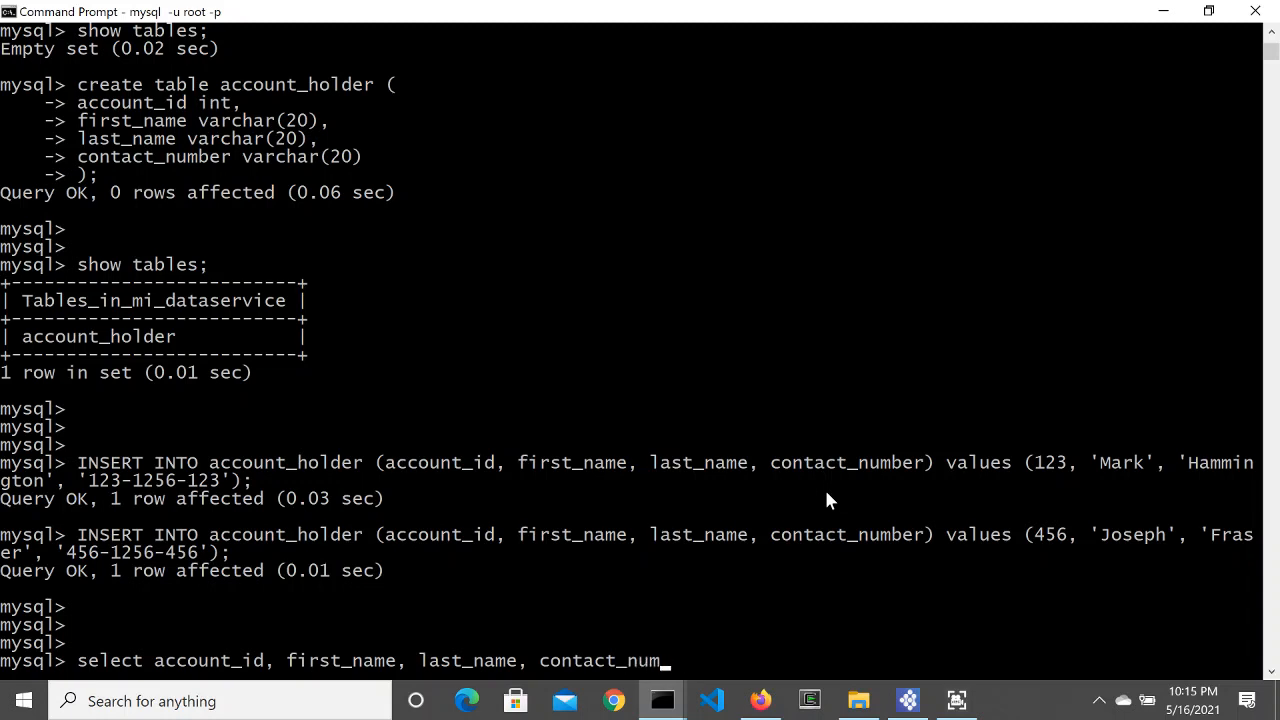
type("ber from accou")
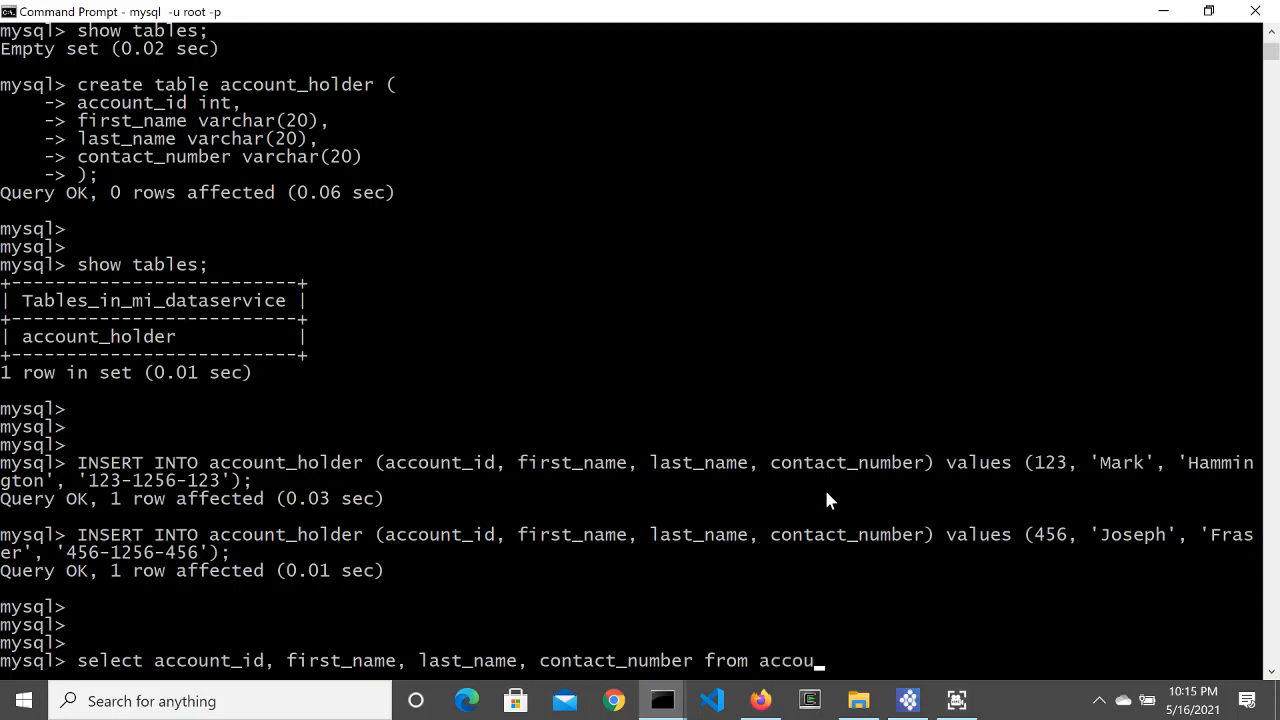
type("nt_+holder;")
key("Return")
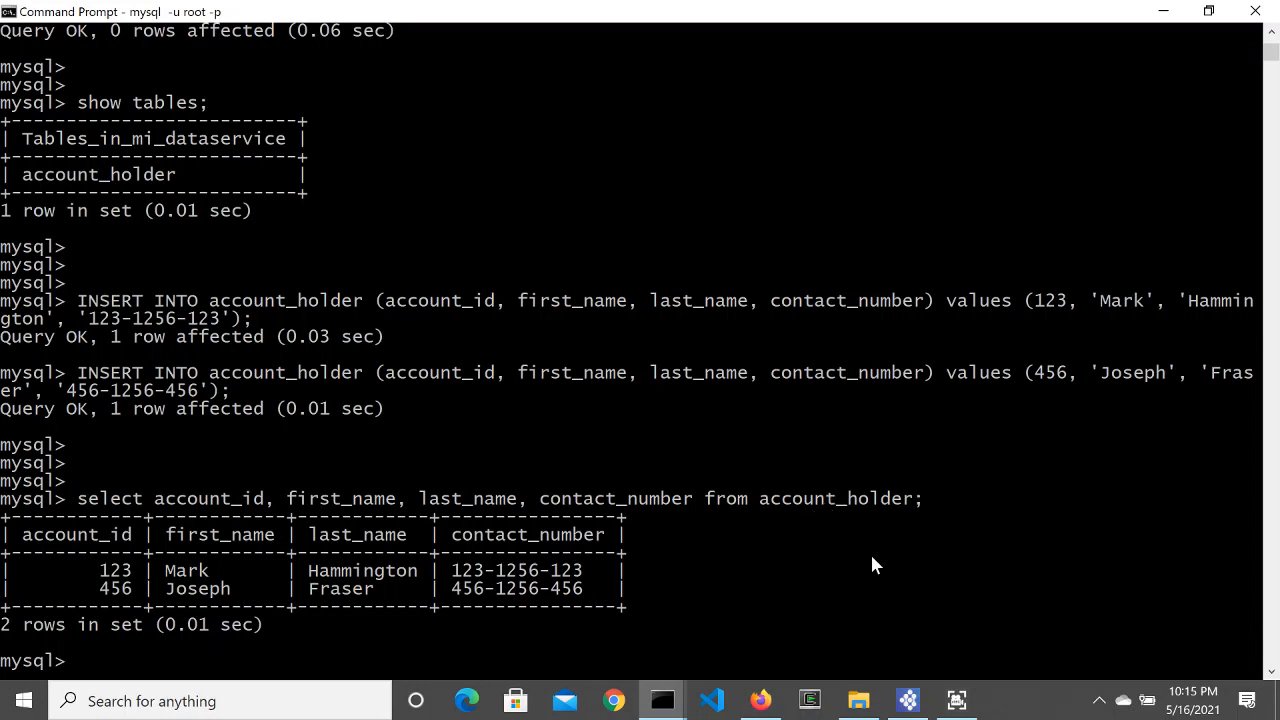
Step: Add a new data service called AccountHolders under the project's dataservice folder
left_click(957, 700)
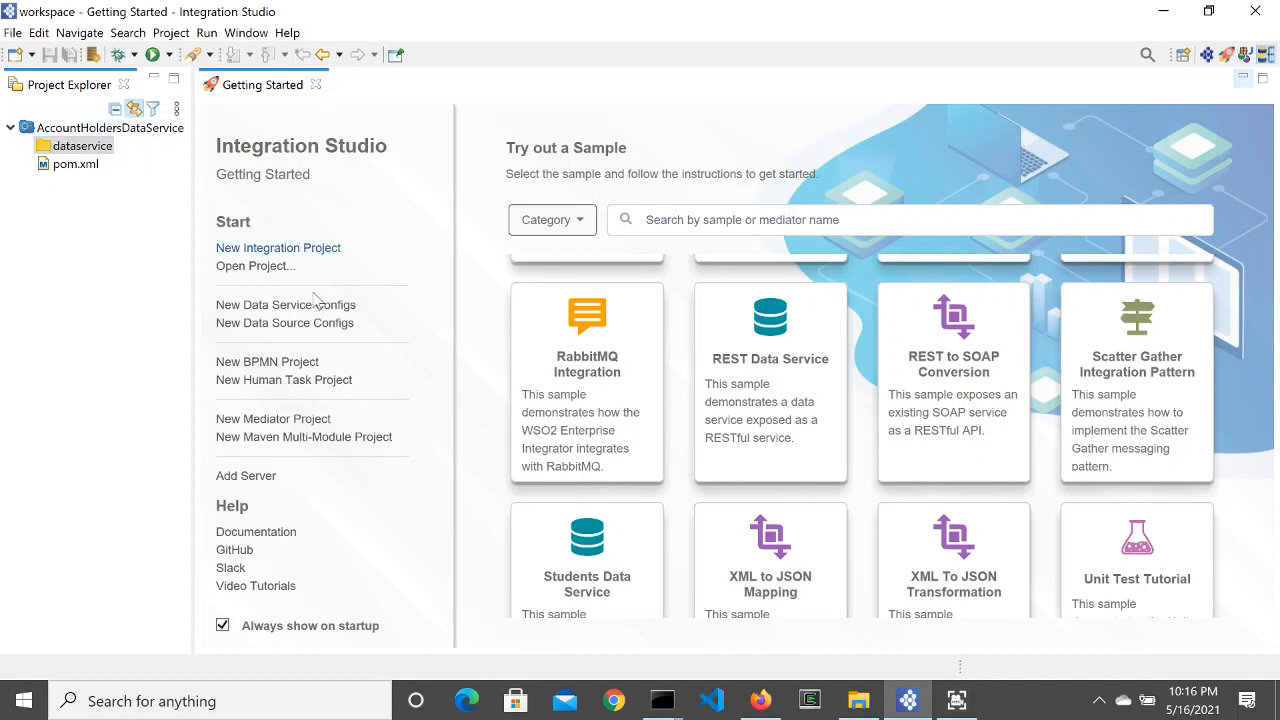
left_click(78, 145)
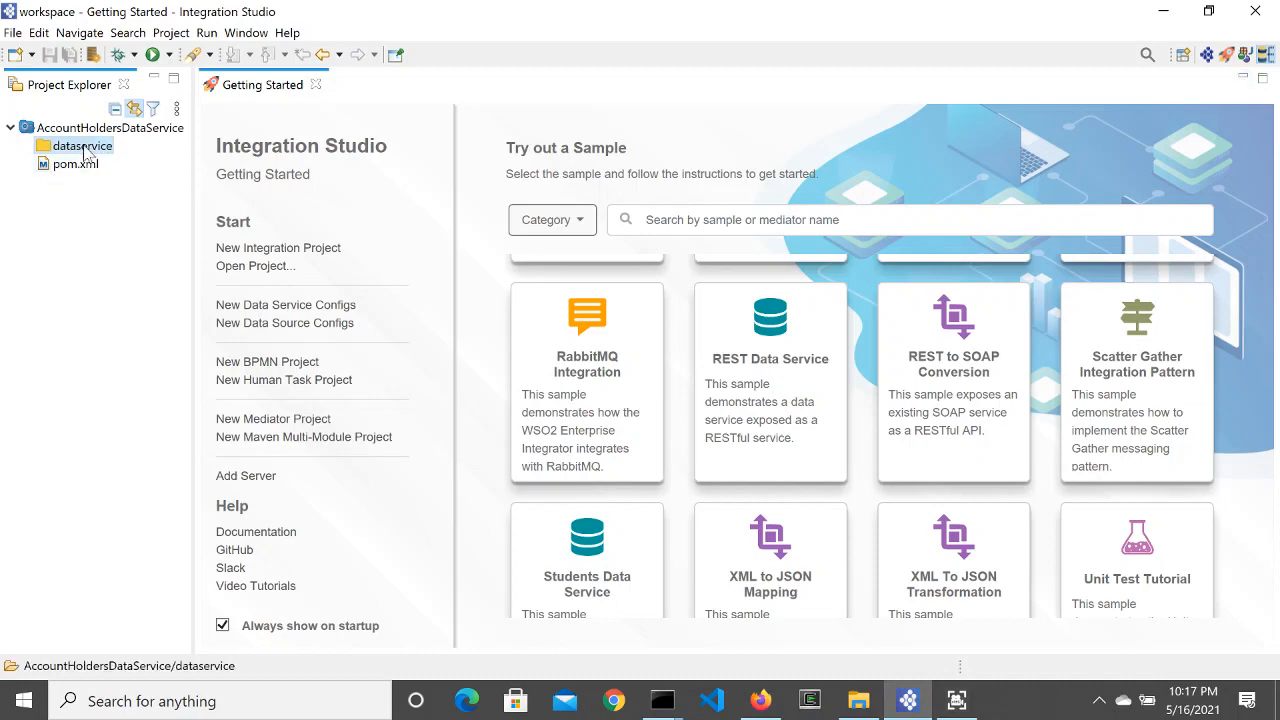
right_click(88, 150)
mouse_move(176, 155)
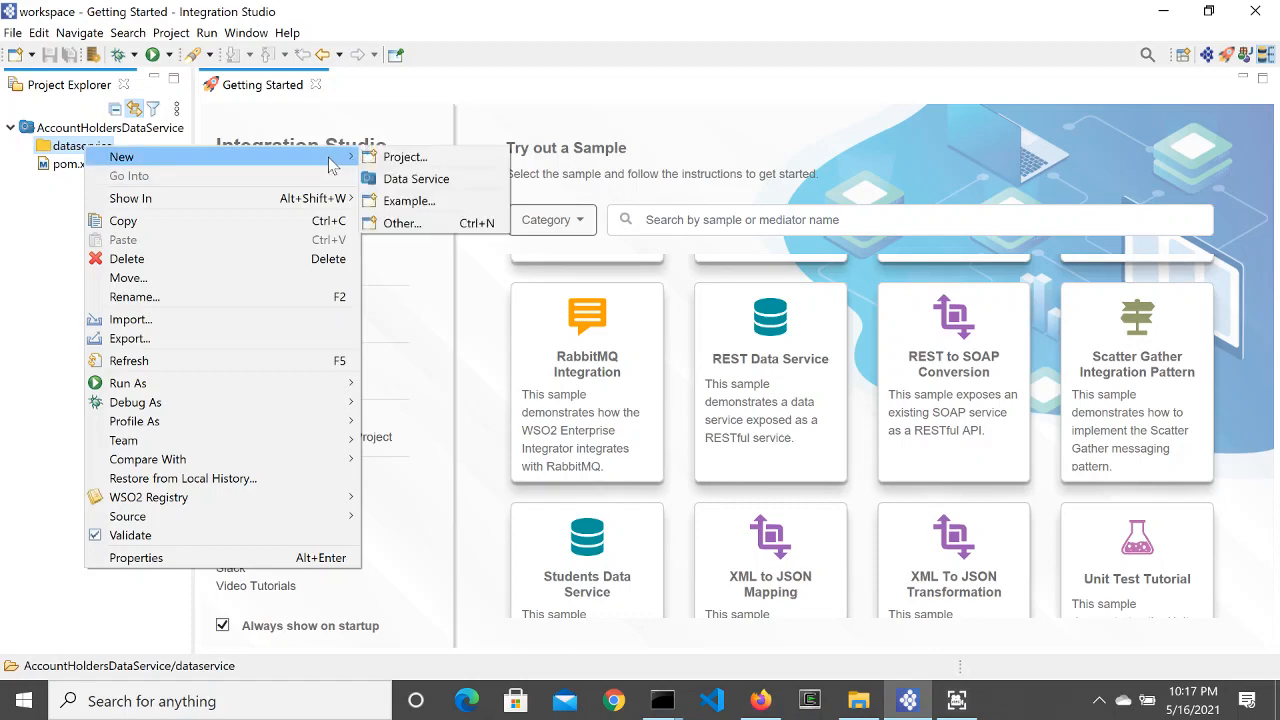
left_click(414, 179)
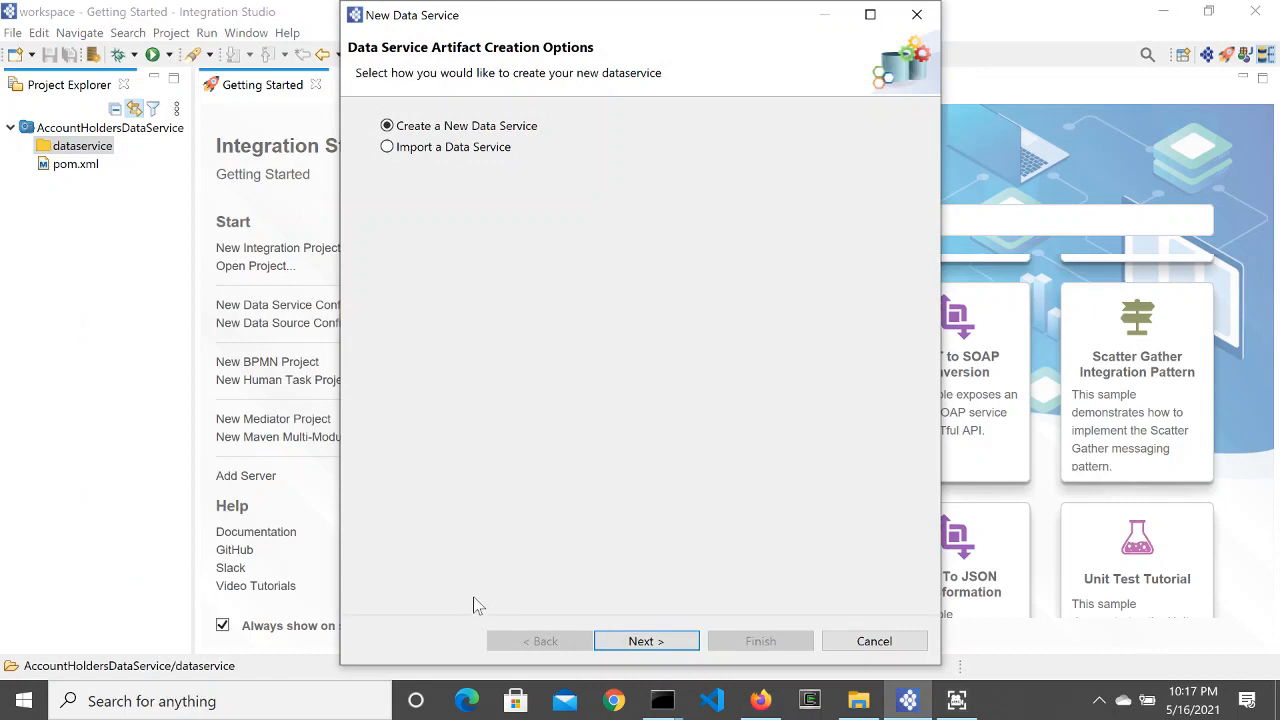
left_click(648, 641)
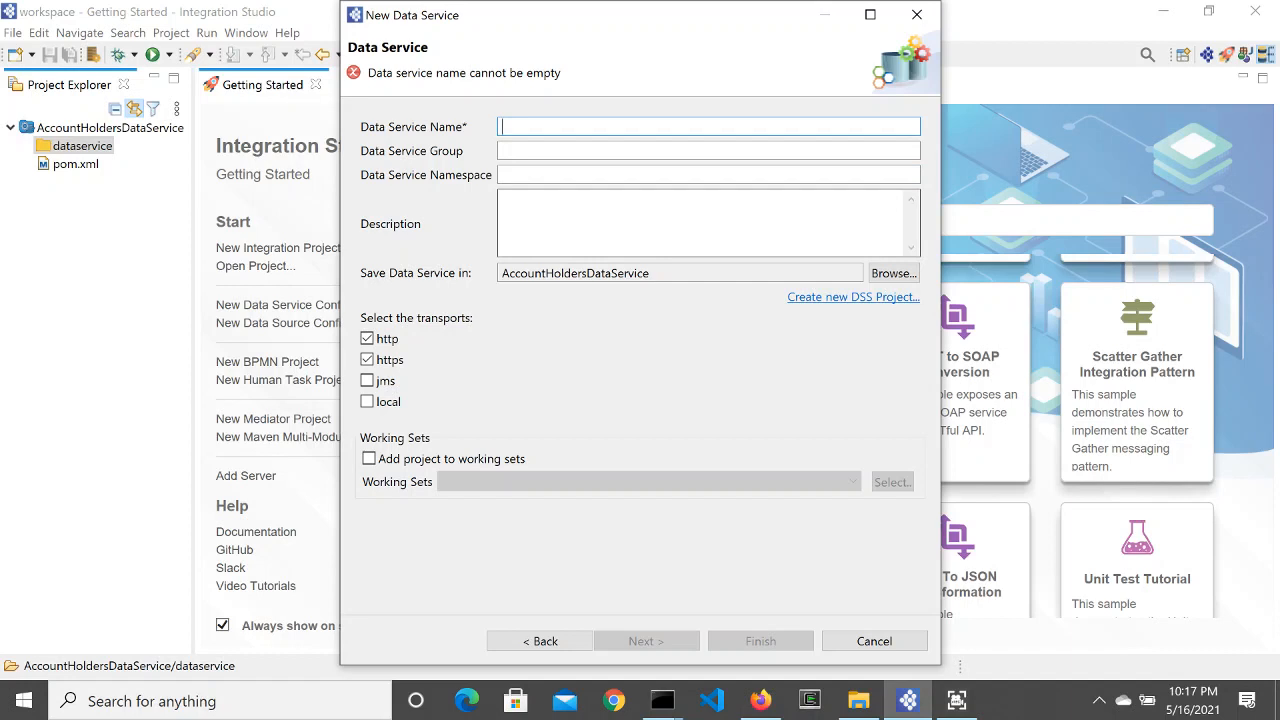
type("AccountHolders")
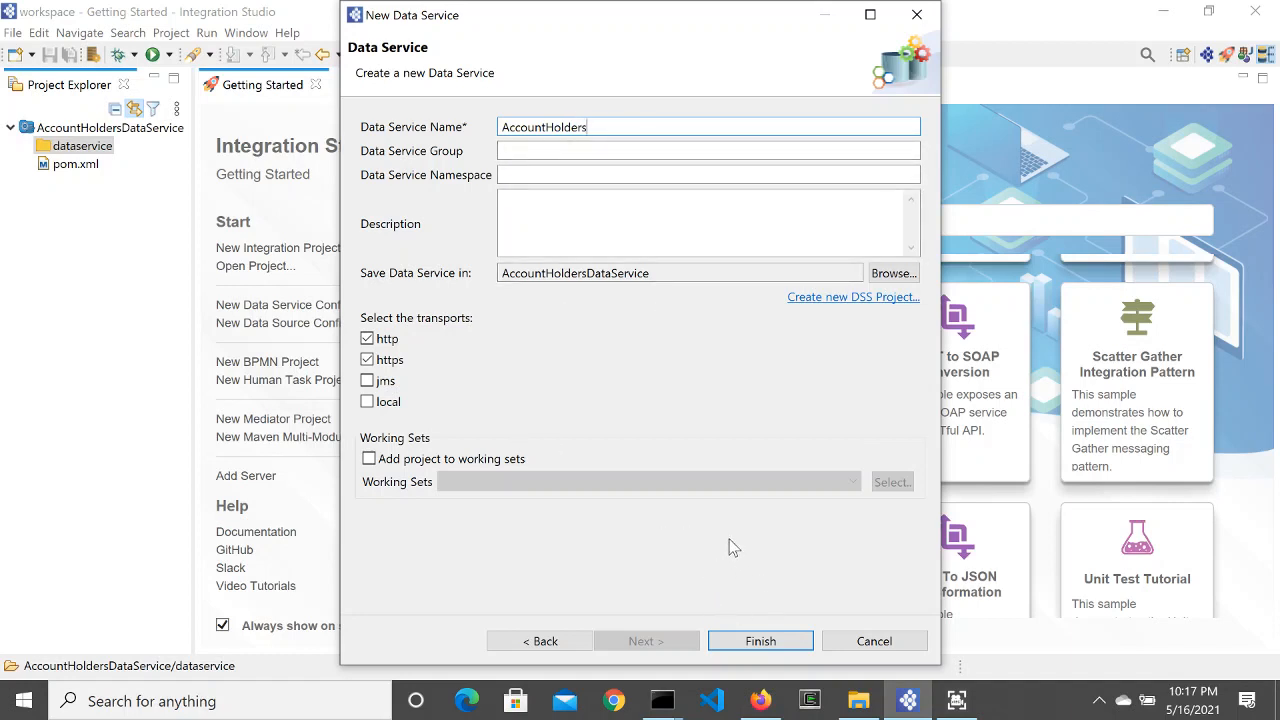
left_click(758, 641)
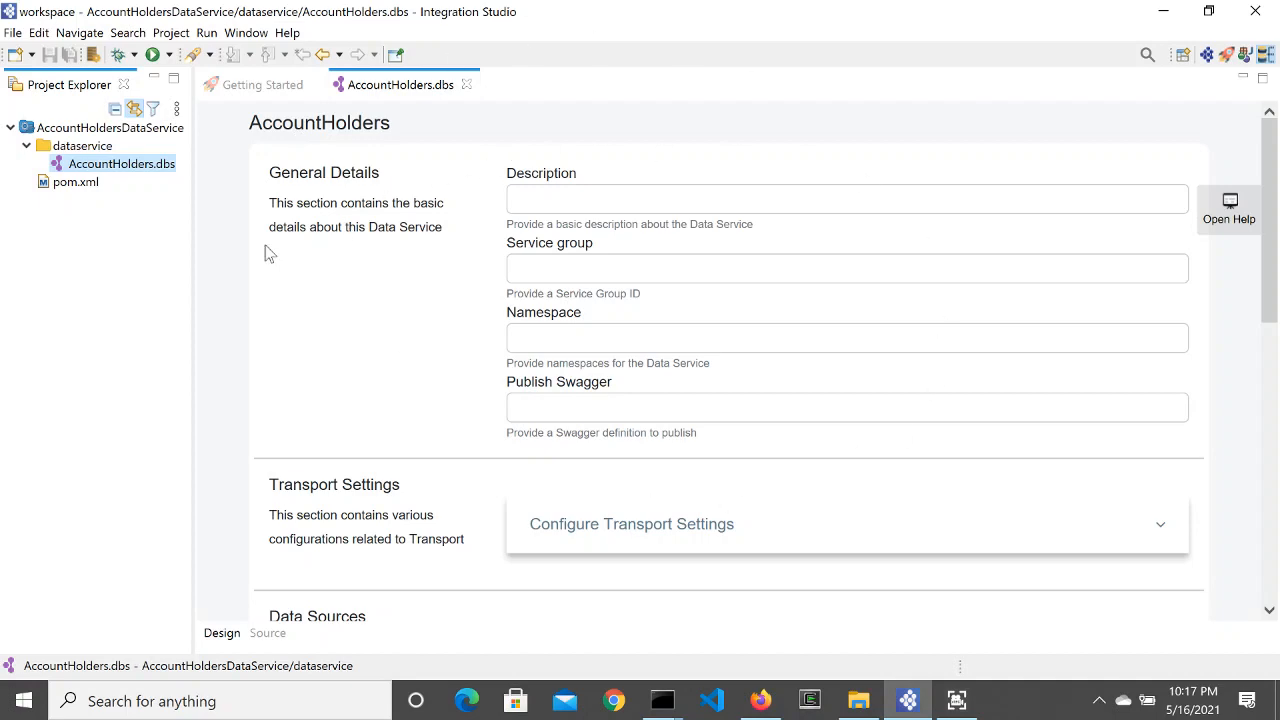
Step: Enter 'Fetching account details' as the AccountHolders data service description
scroll(593, 225, "down", 5)
scroll(593, 225, "down", 3)
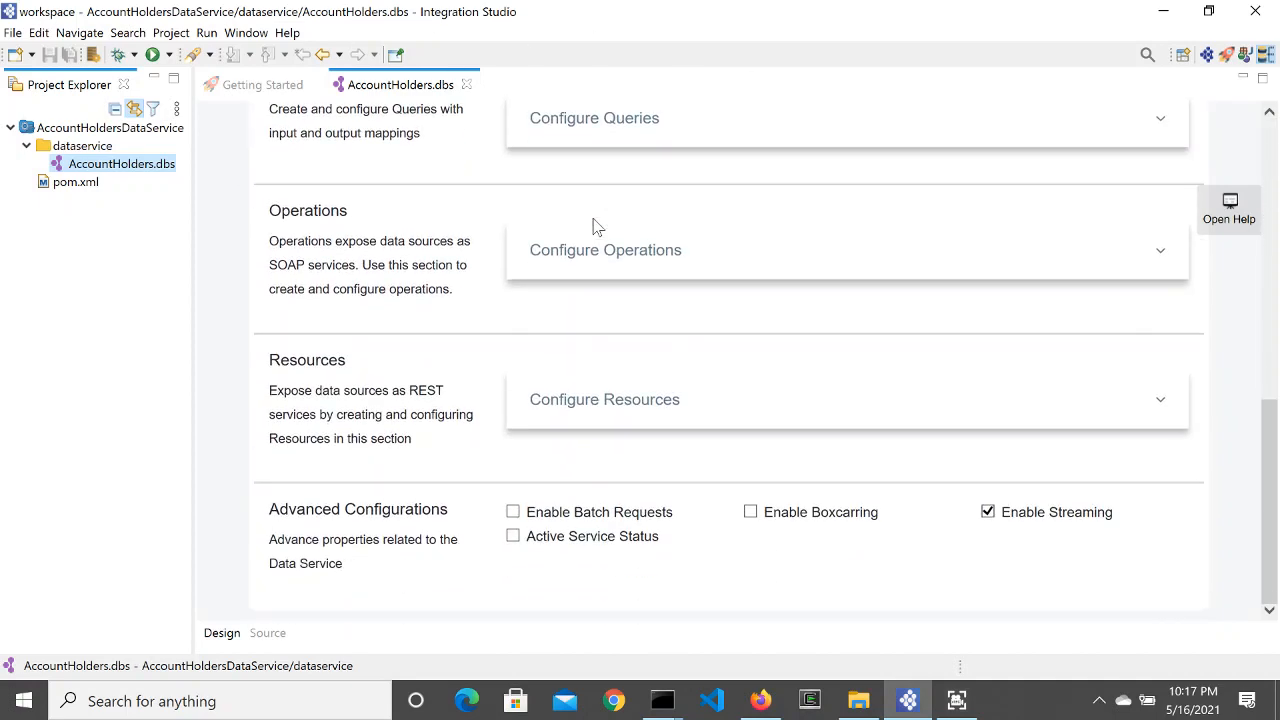
scroll(593, 225, "up", 8)
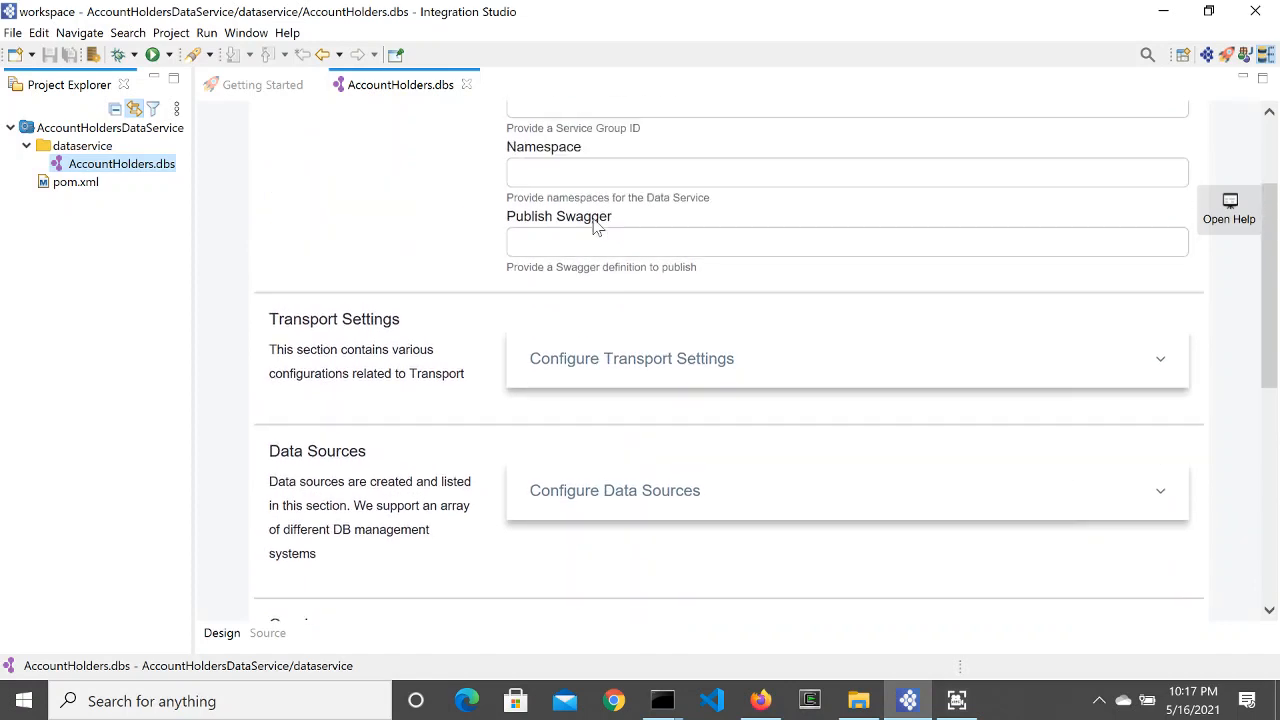
scroll(593, 225, "up", 1)
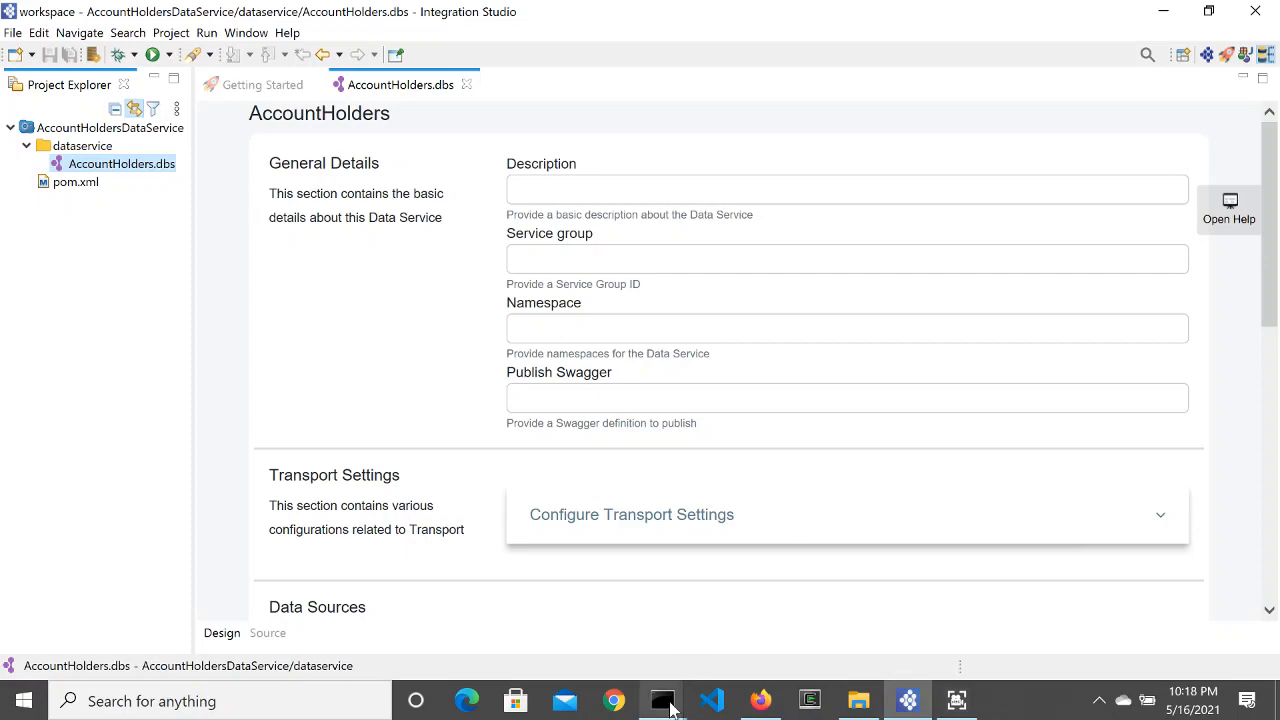
mouse_move(662, 700)
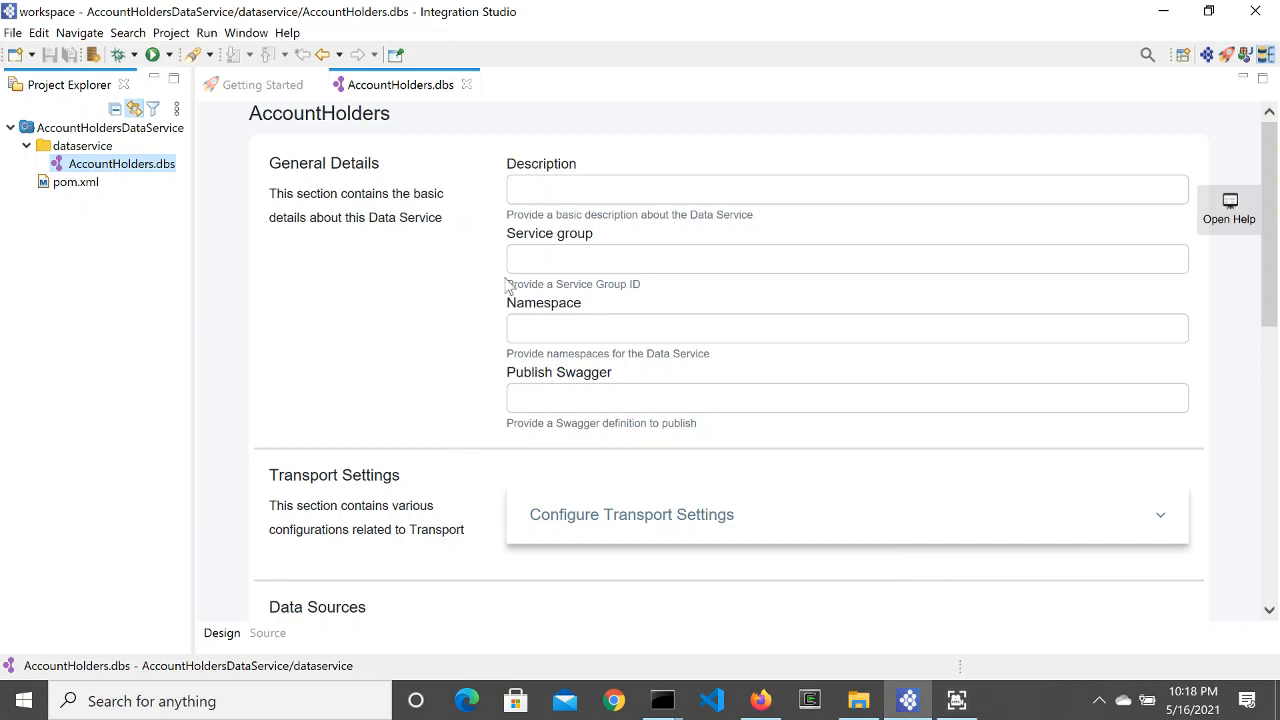
left_click(513, 190)
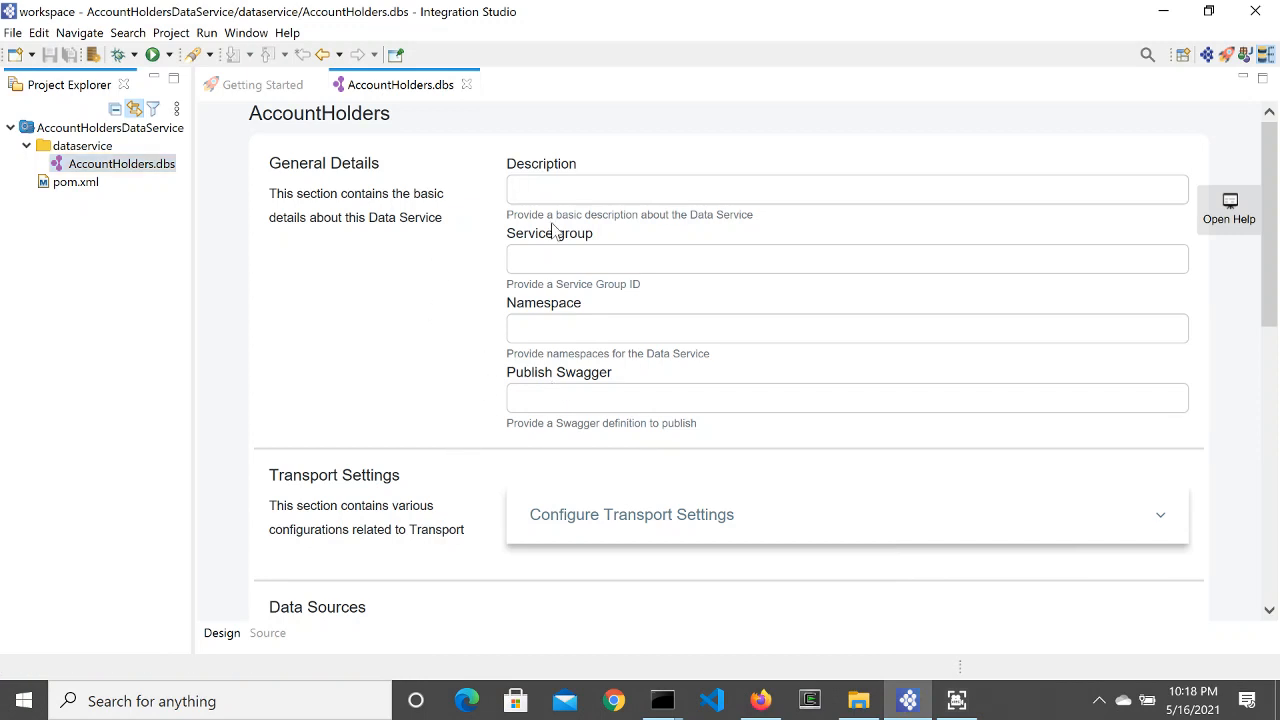
type("Fetching ")
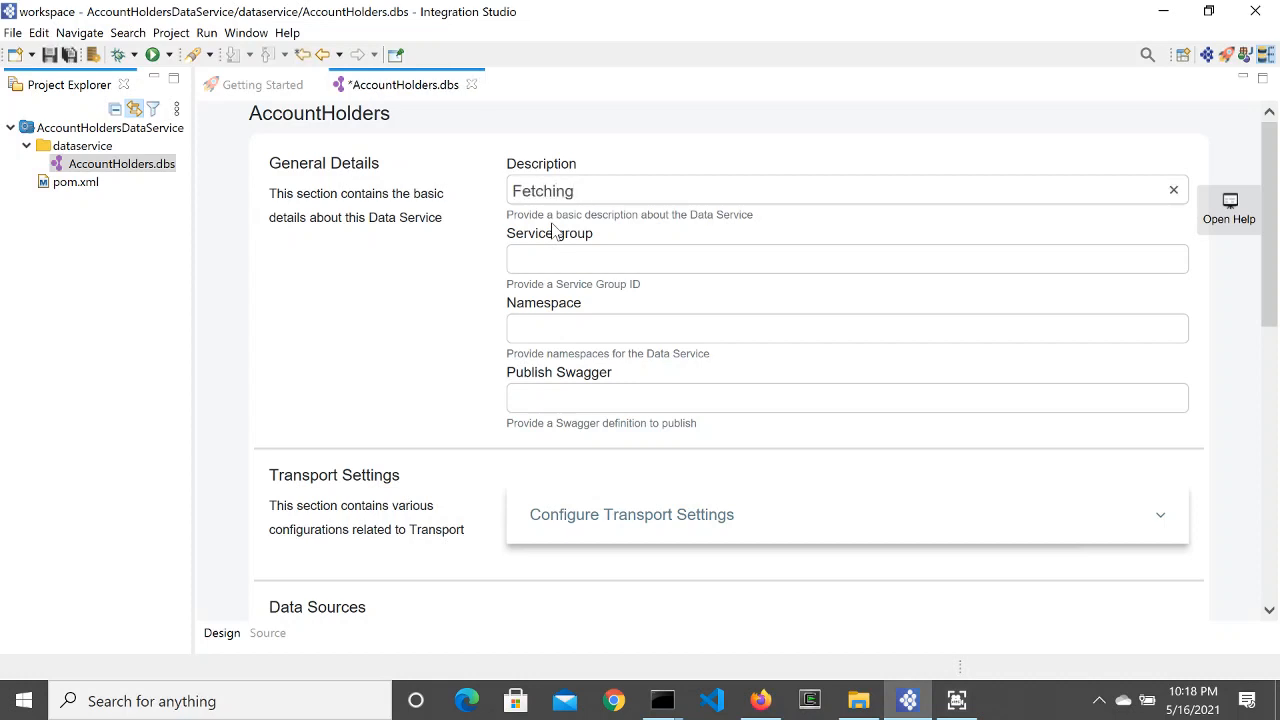
type("account det")
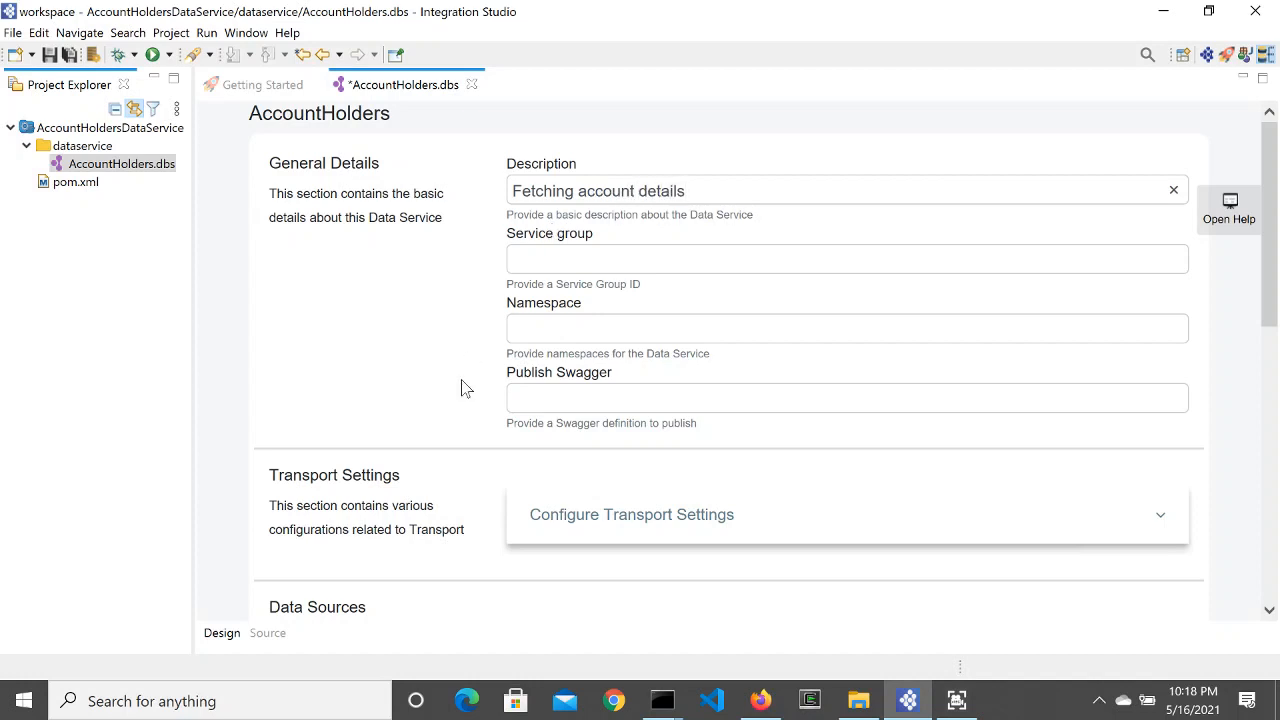
Step: Expand Transport Settings and scroll down until the Data Sources section shows
scroll(480, 375, "down", 3)
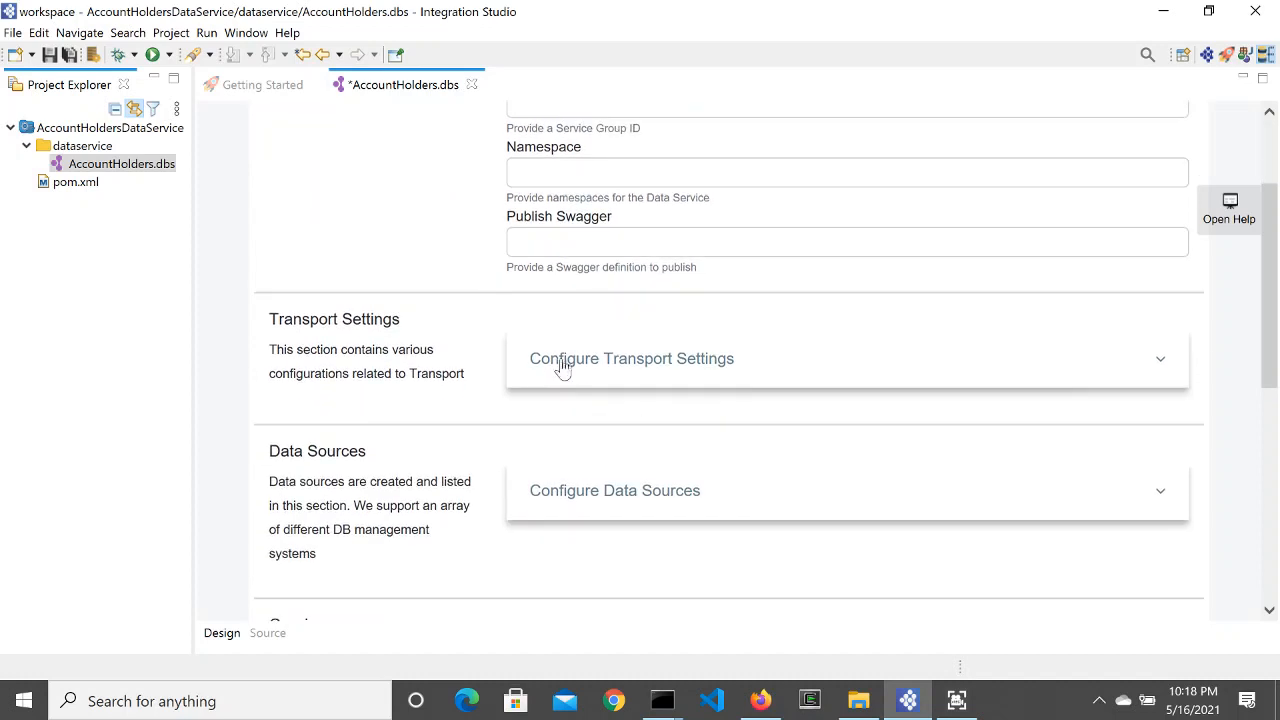
left_click(561, 362)
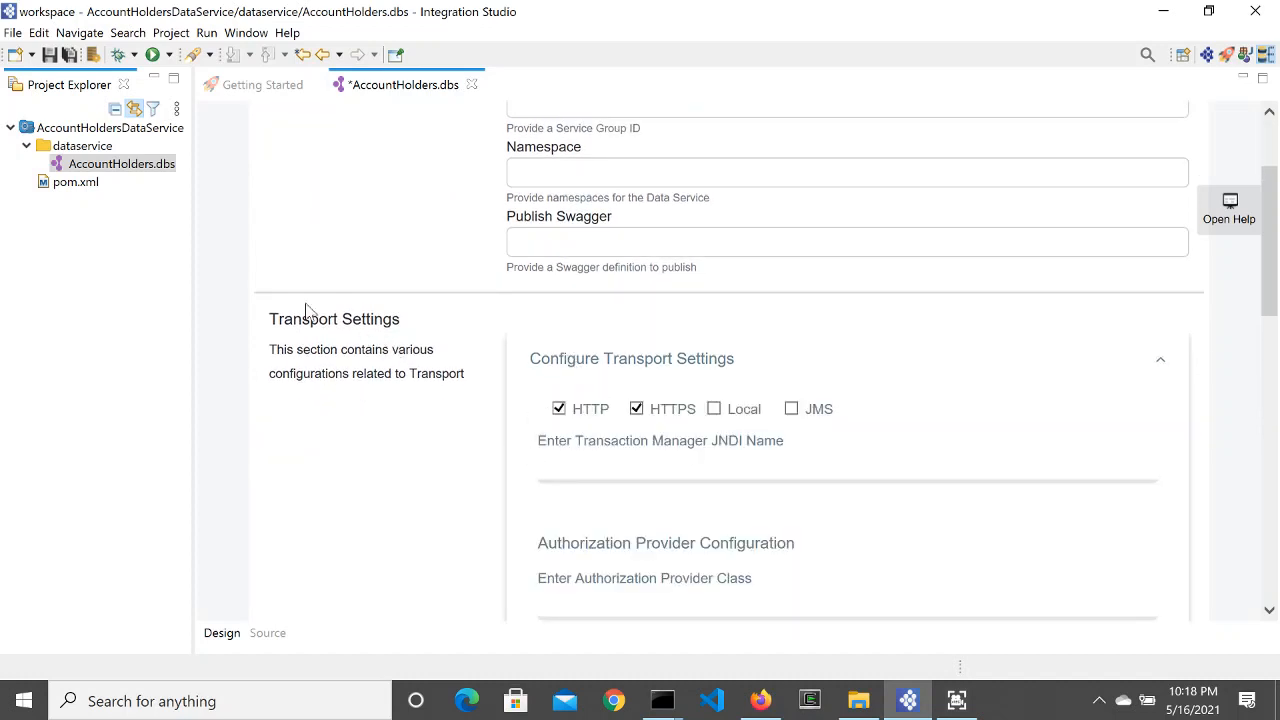
scroll(396, 247, "up", 3)
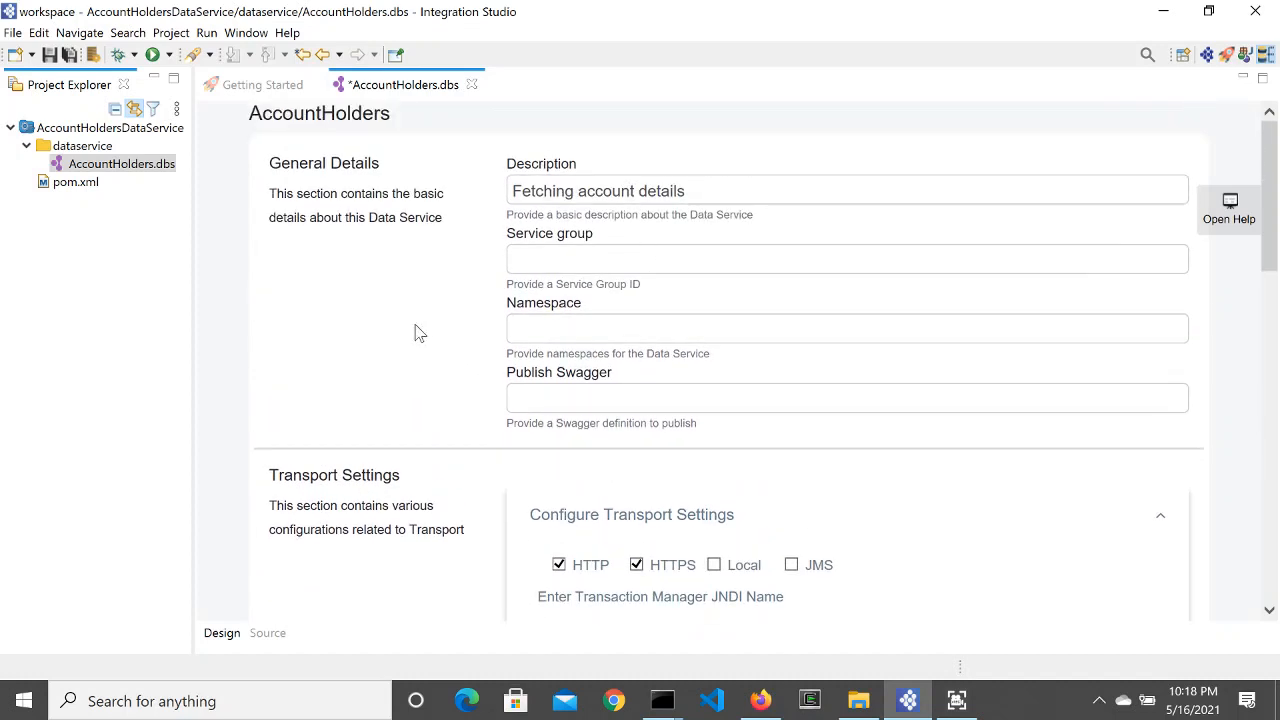
scroll(403, 417, "down", 6)
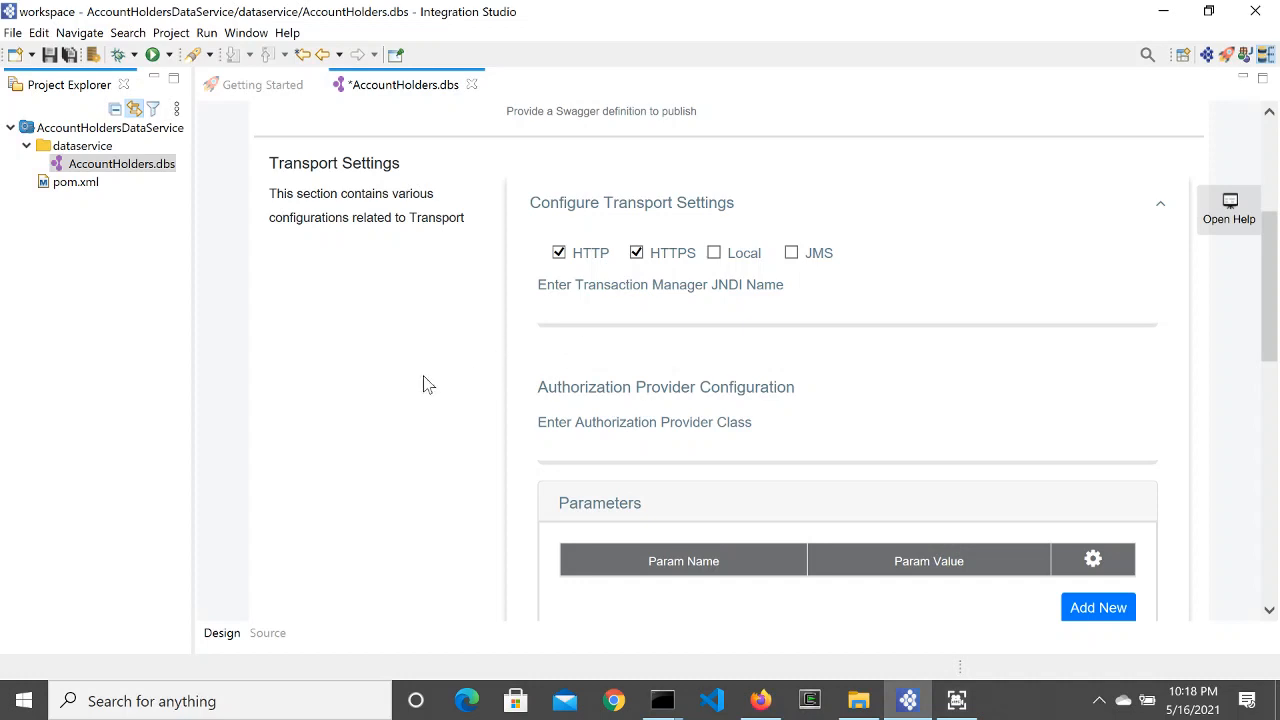
scroll(401, 385, "down", 1)
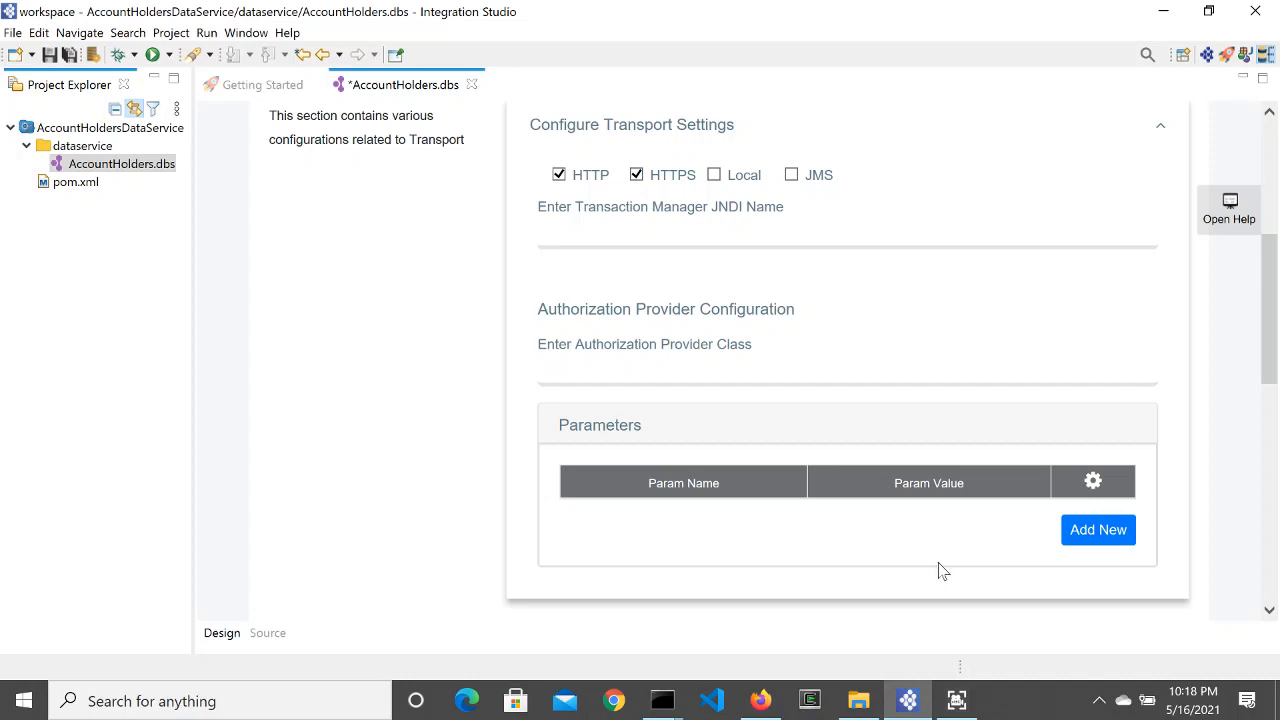
scroll(348, 432, "down", 1)
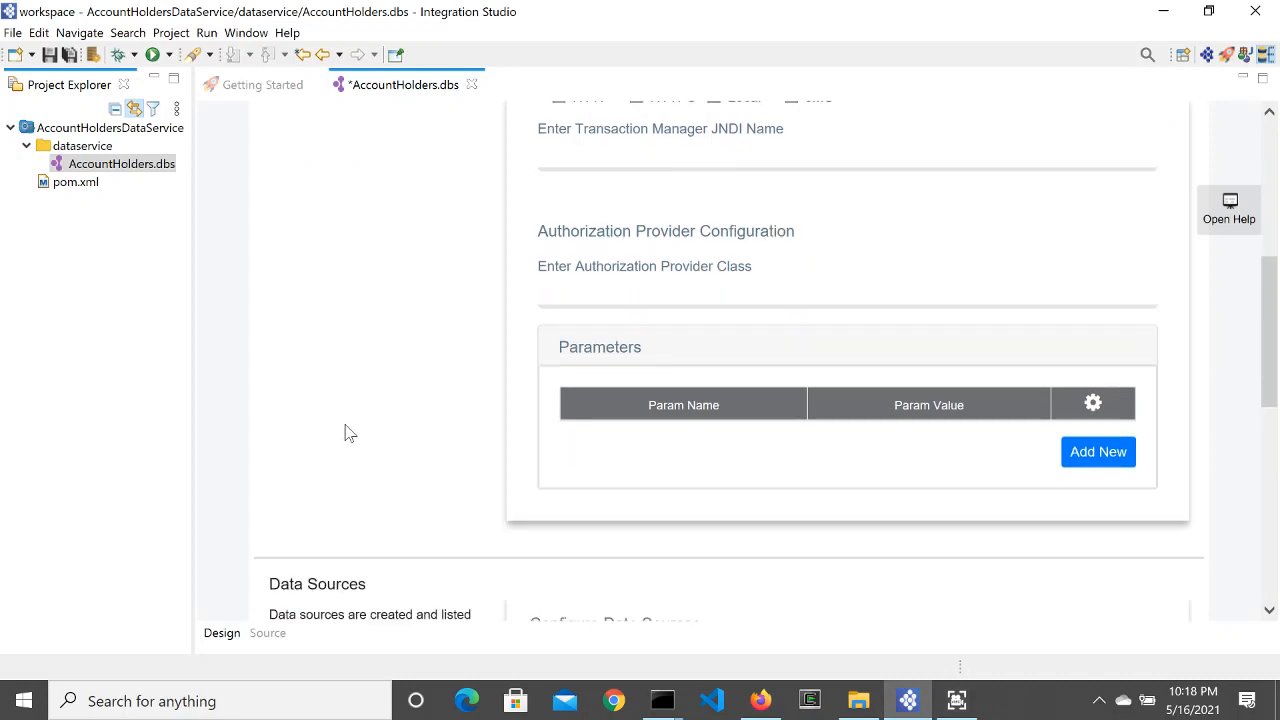
scroll(348, 432, "down", 1)
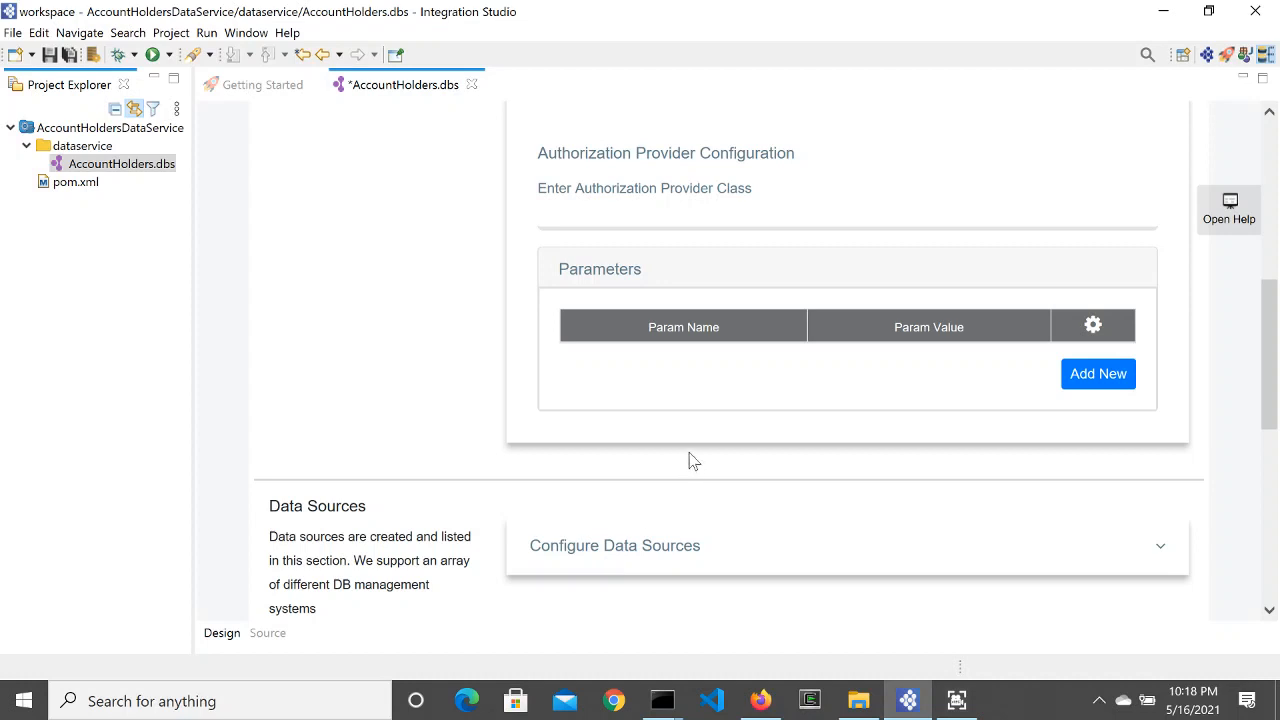
scroll(430, 462, "down", 3)
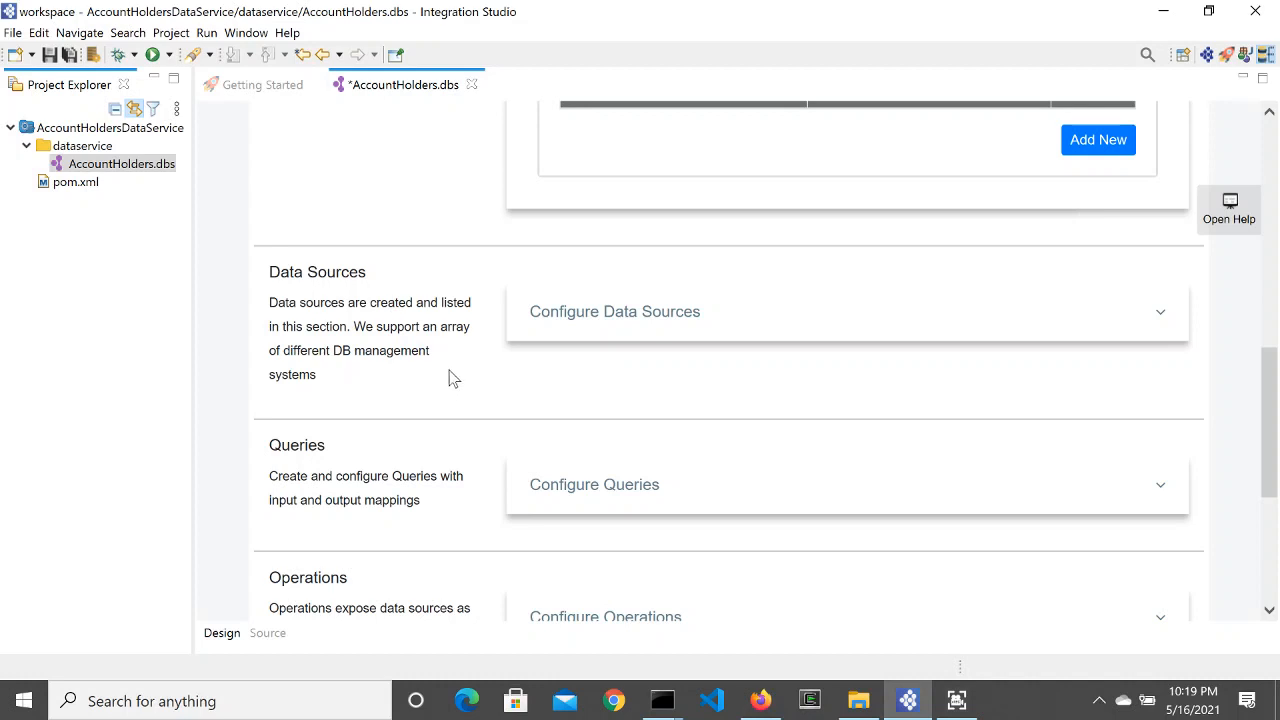
Step: Add a new datasource AccountHoldersDB of type RDBMS, Default, with the MySQL engine
left_click(660, 316)
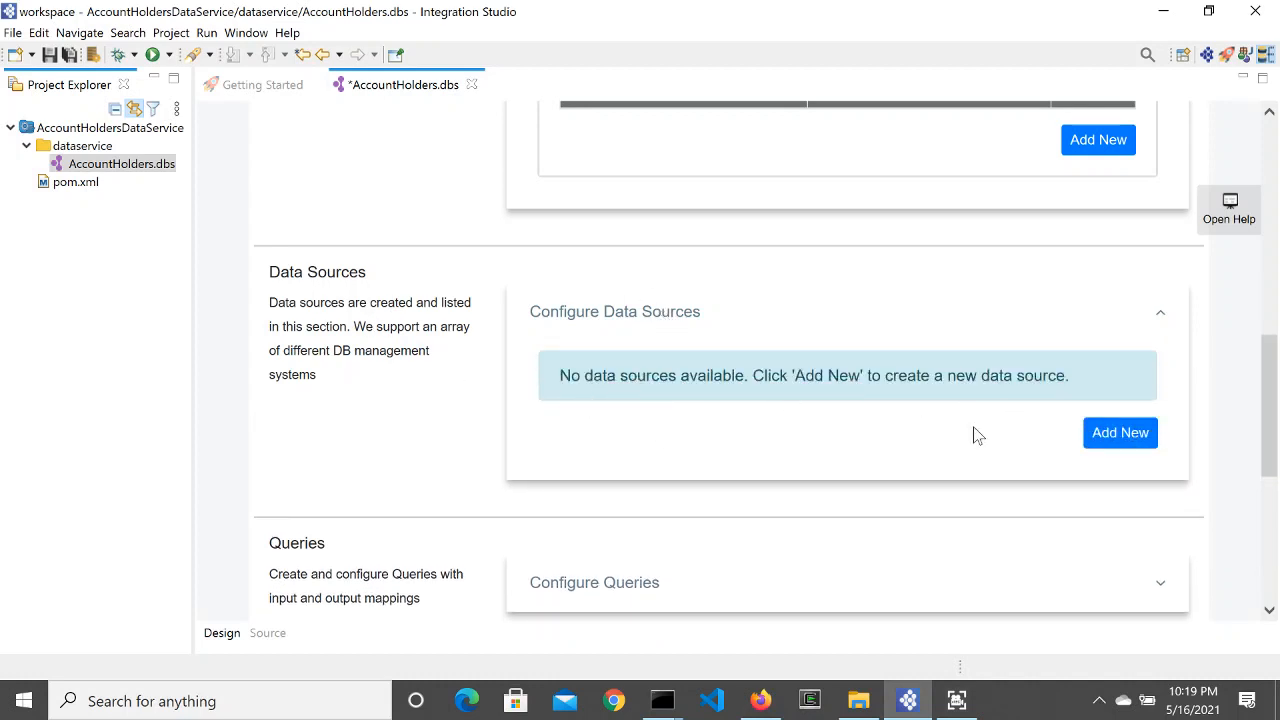
left_click(1110, 450)
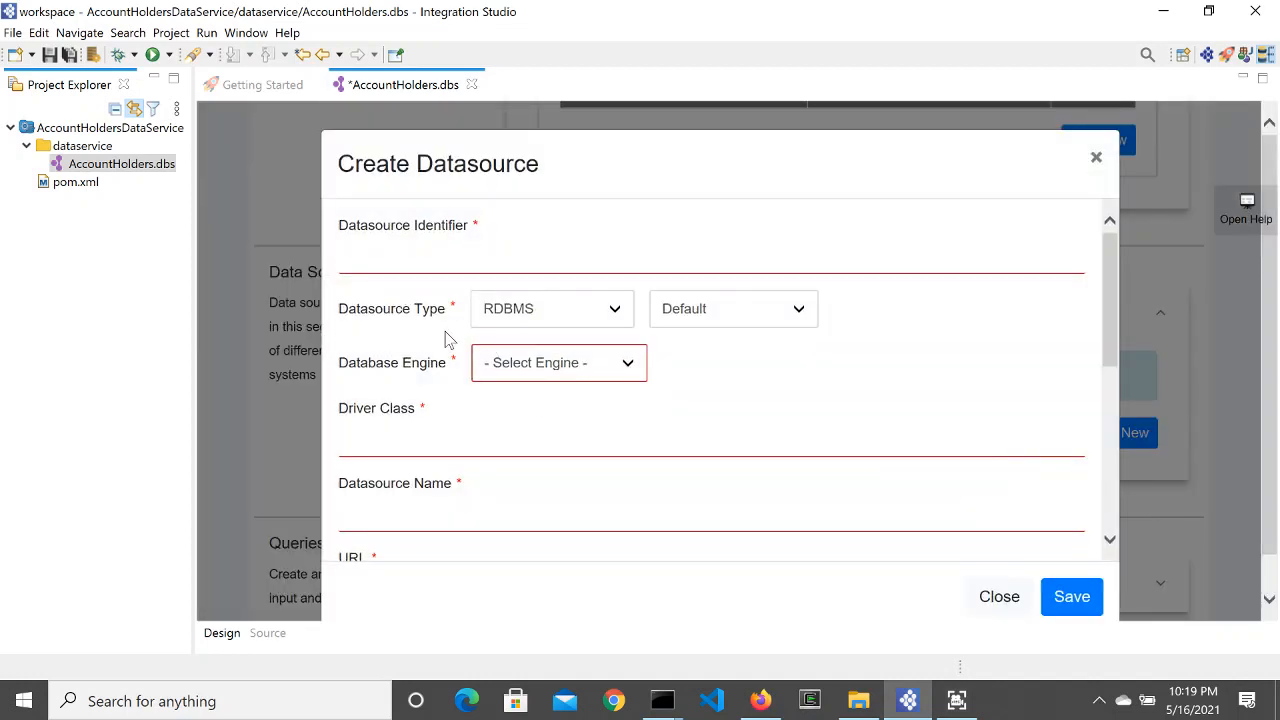
left_click(494, 236)
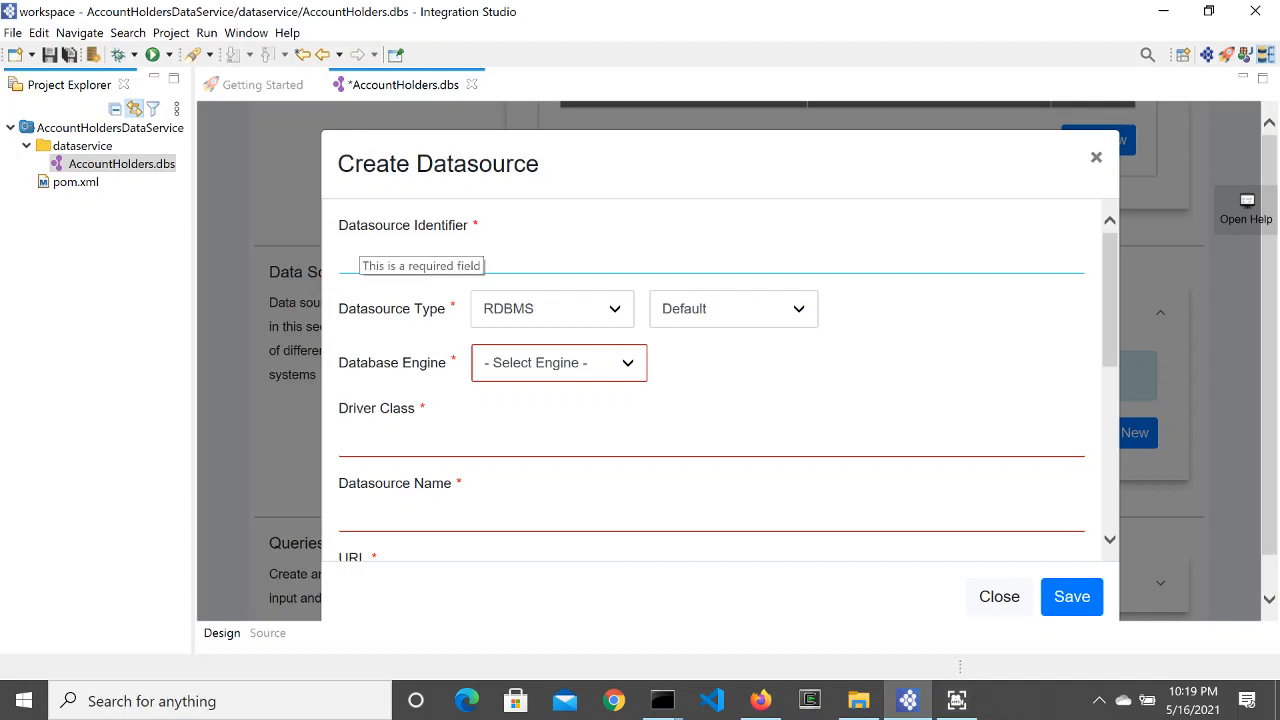
type("Accou")
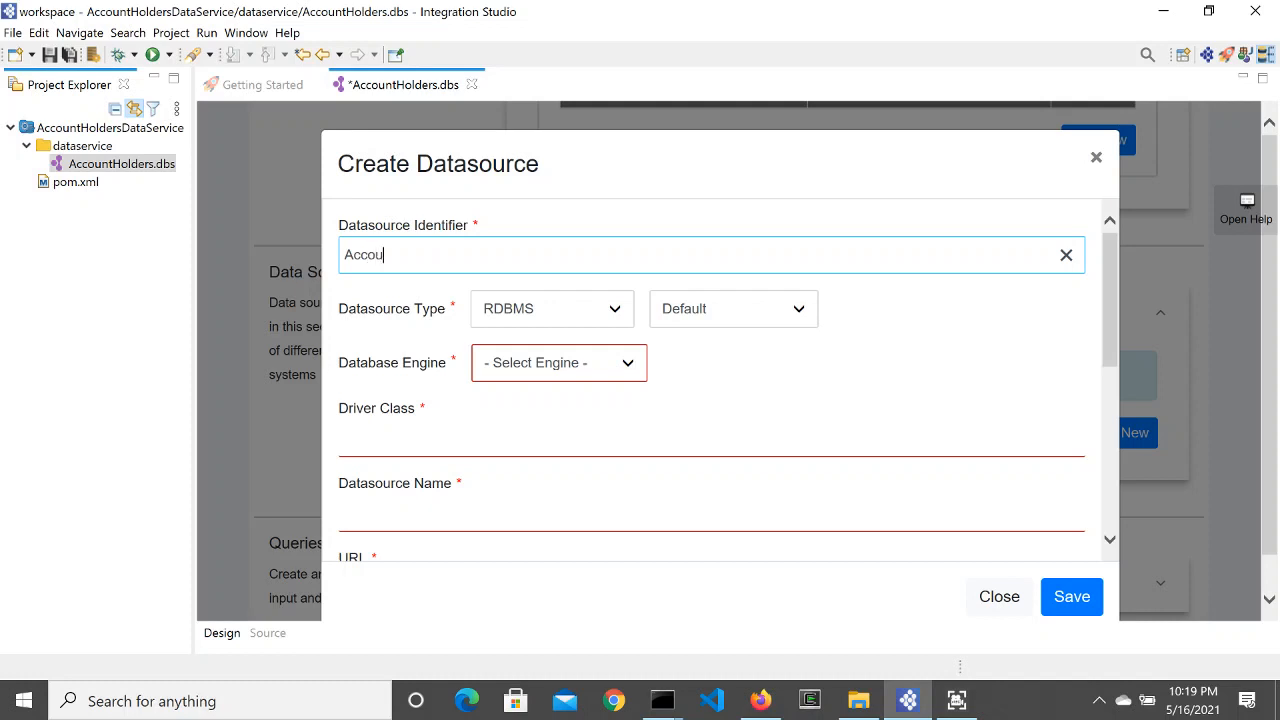
type("ntHoldersDB")
left_click(607, 309)
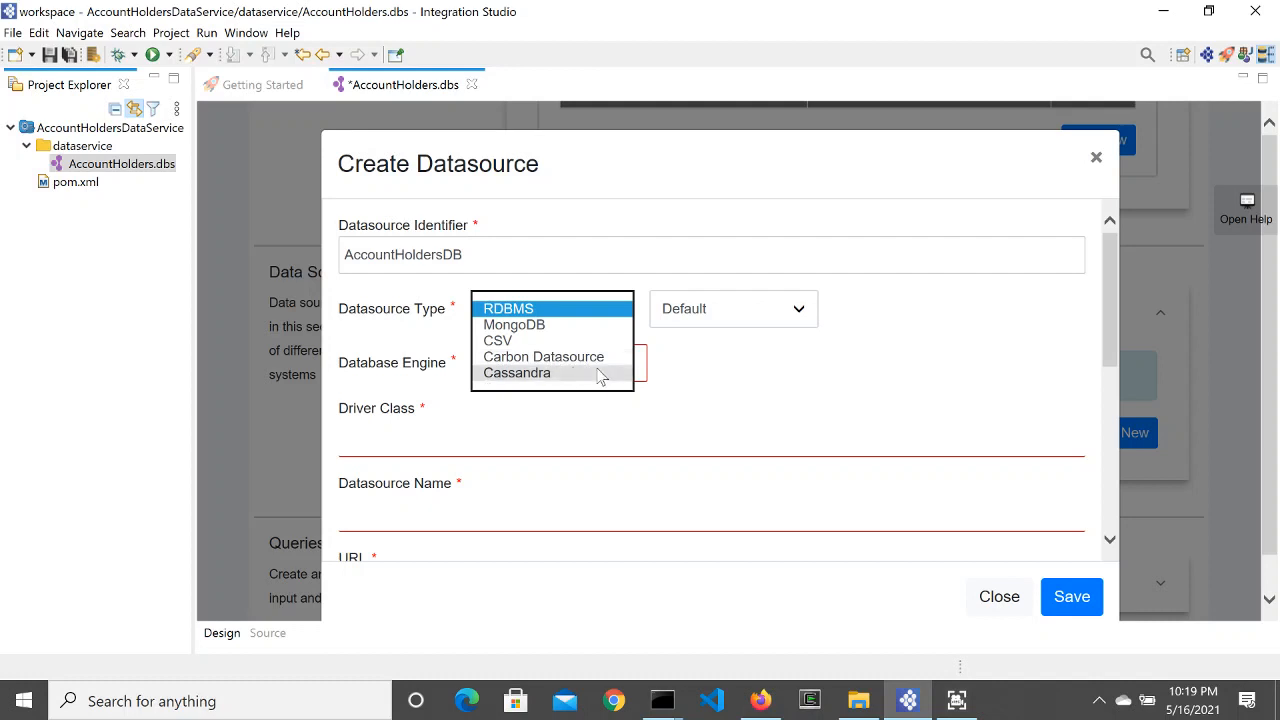
left_click(741, 370)
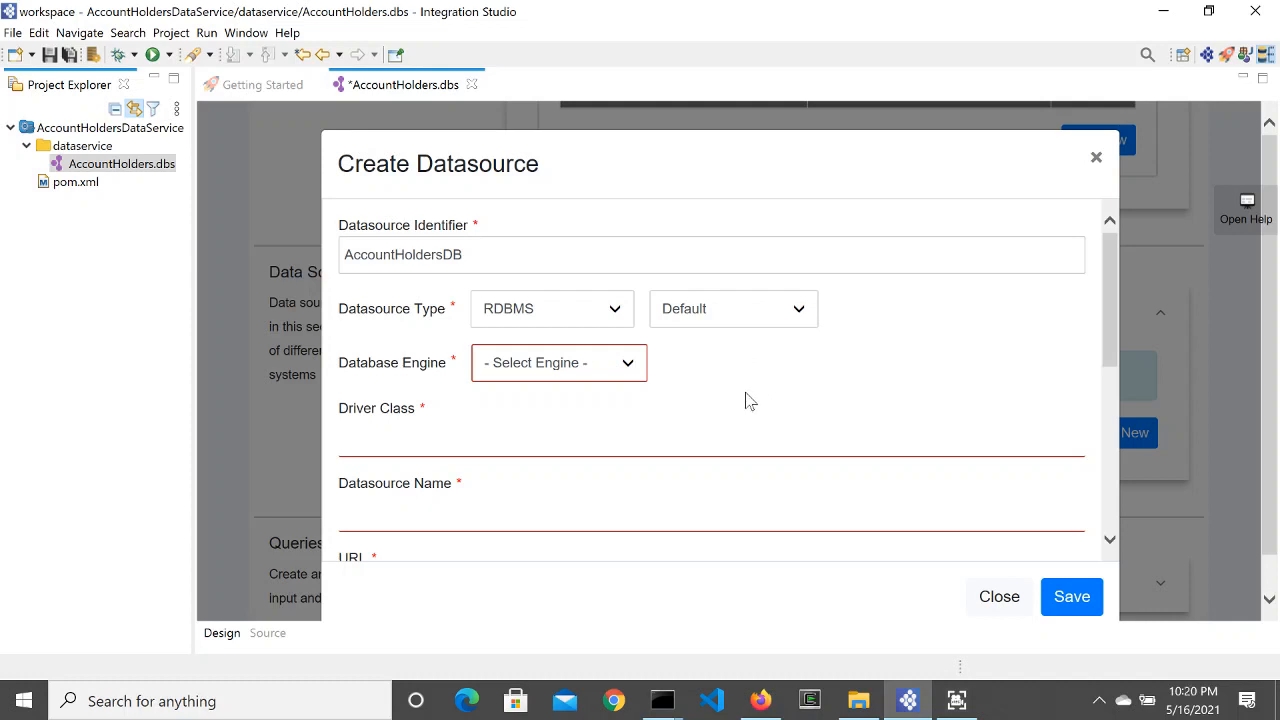
left_click(751, 313)
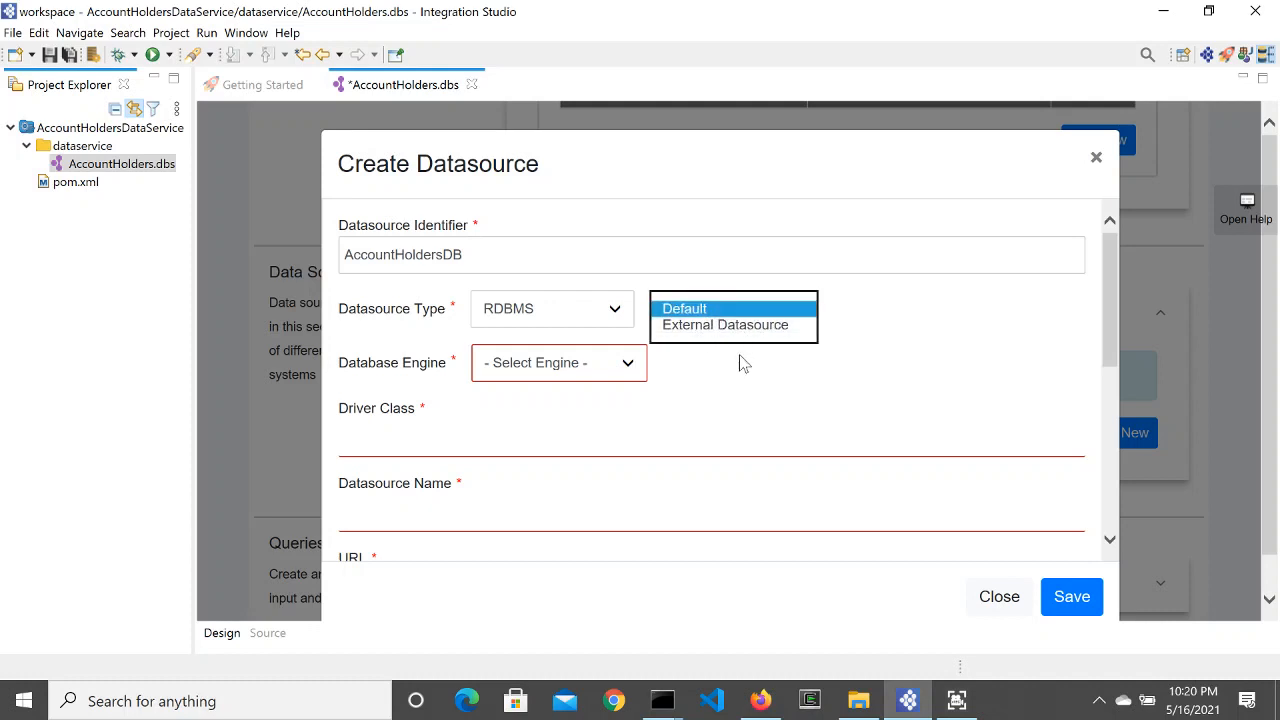
left_click(743, 393)
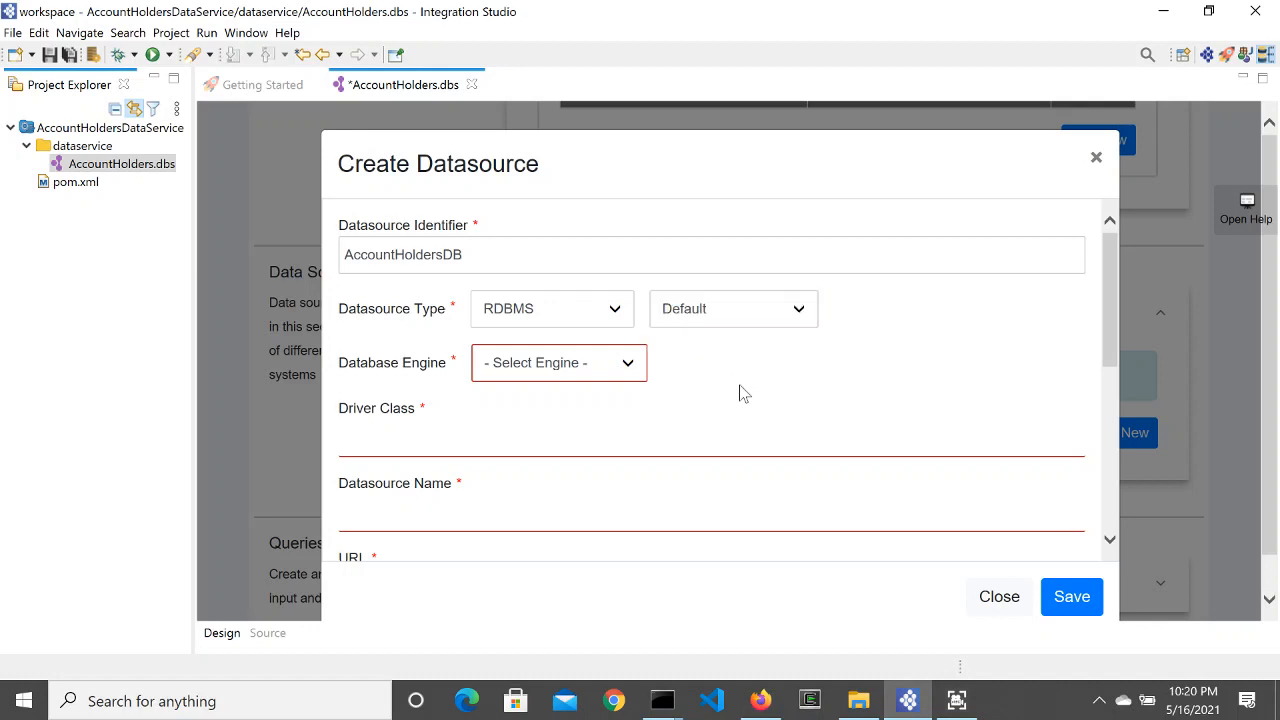
left_click(628, 366)
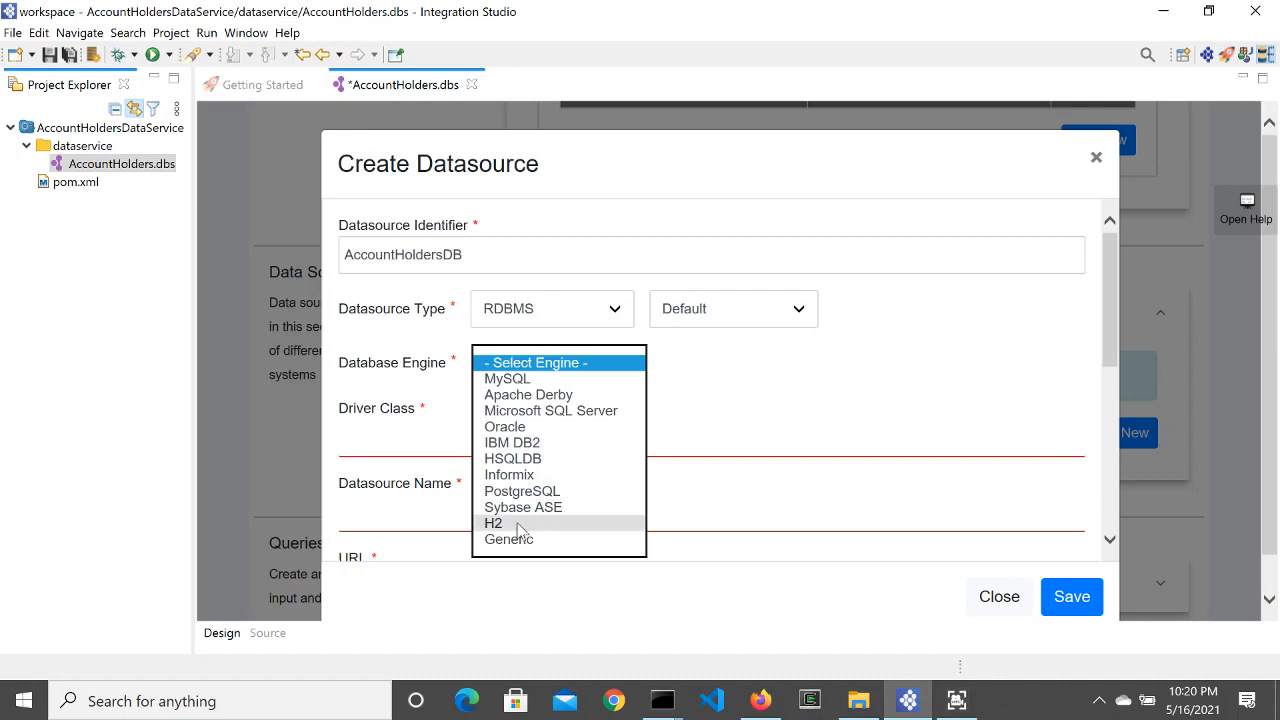
left_click(790, 400)
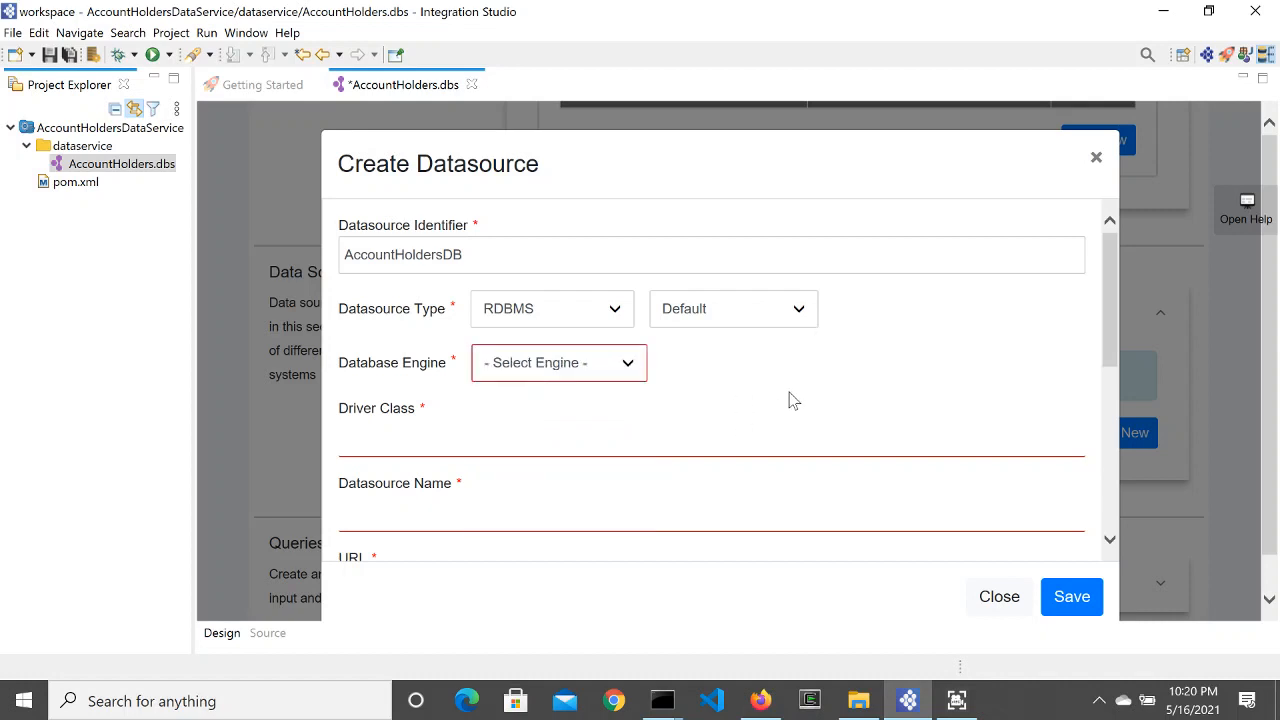
left_click(558, 363)
left_click(540, 376)
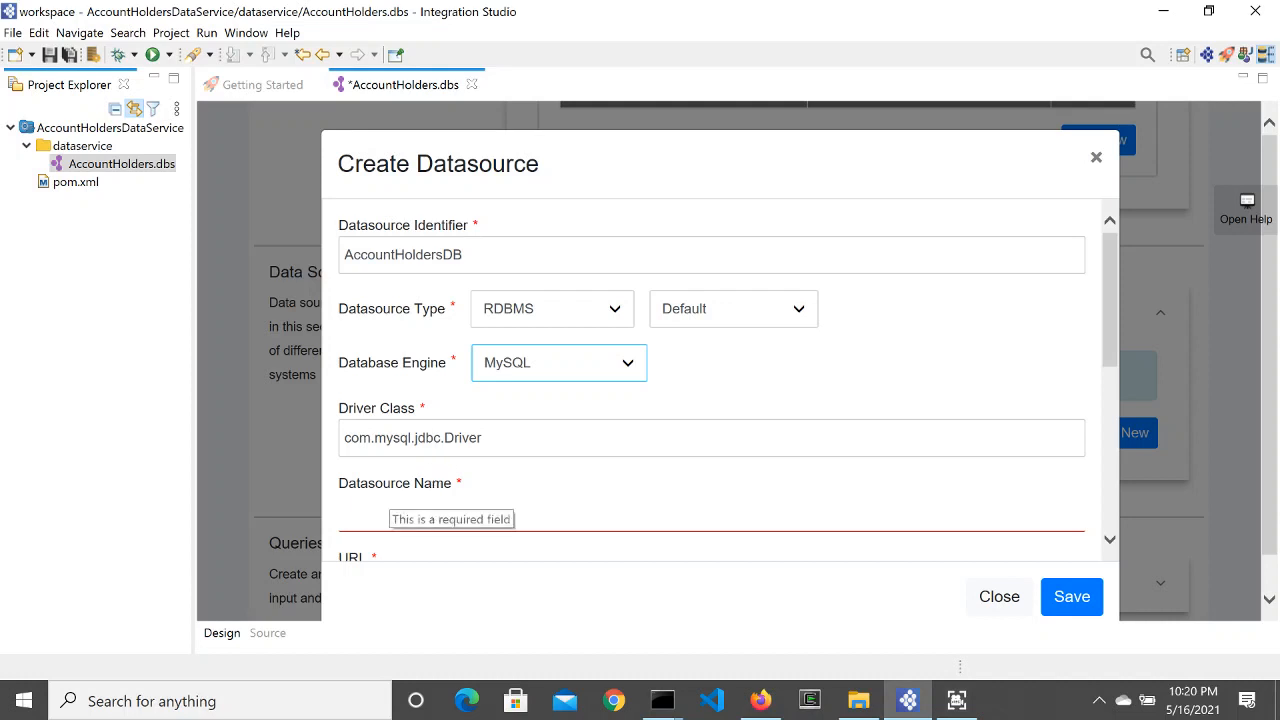
Step: Name it AccountHoldersDataSource with URL jdbc:mysql://localhost:3306/account_holder
left_click(390, 507)
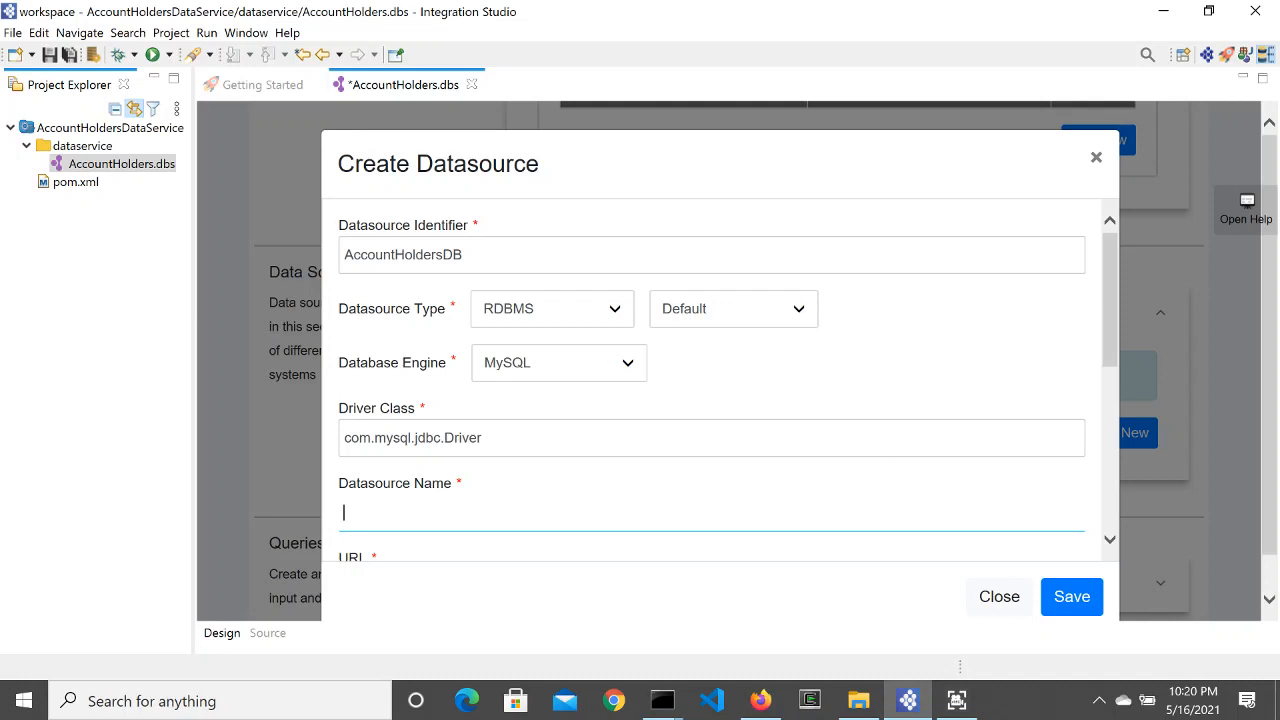
scroll(731, 393, "down", 3)
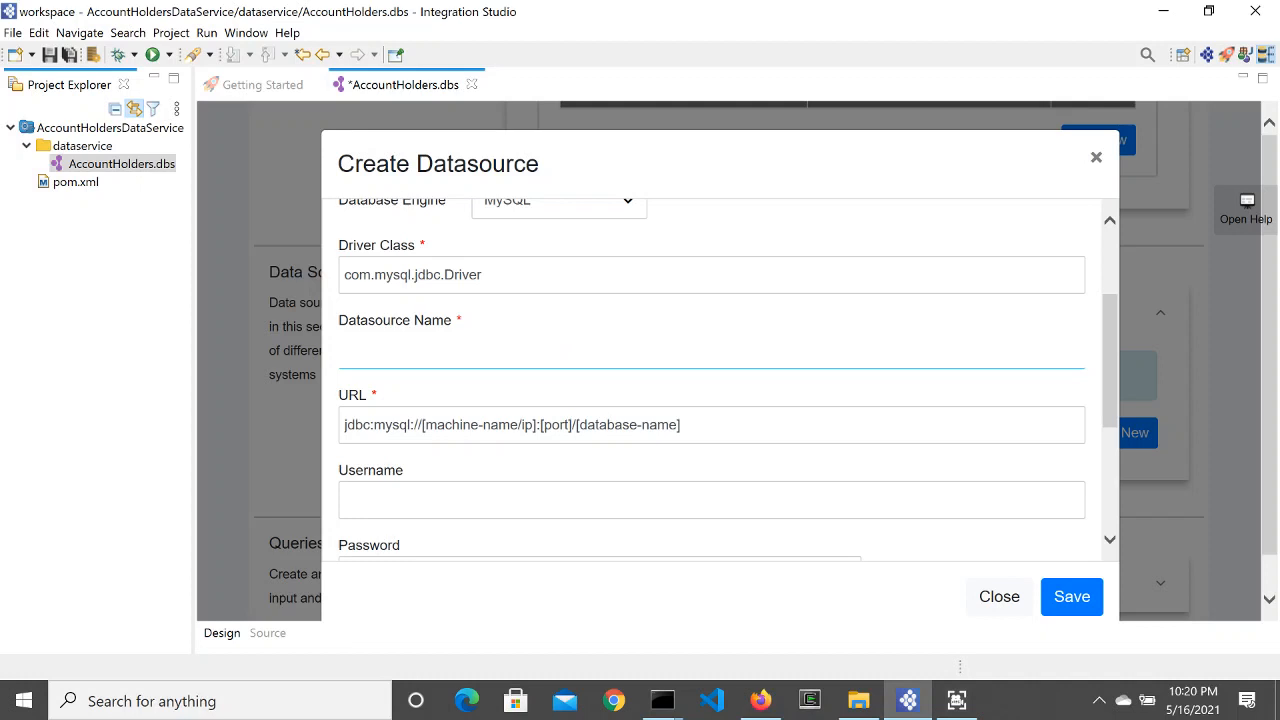
type("Account")
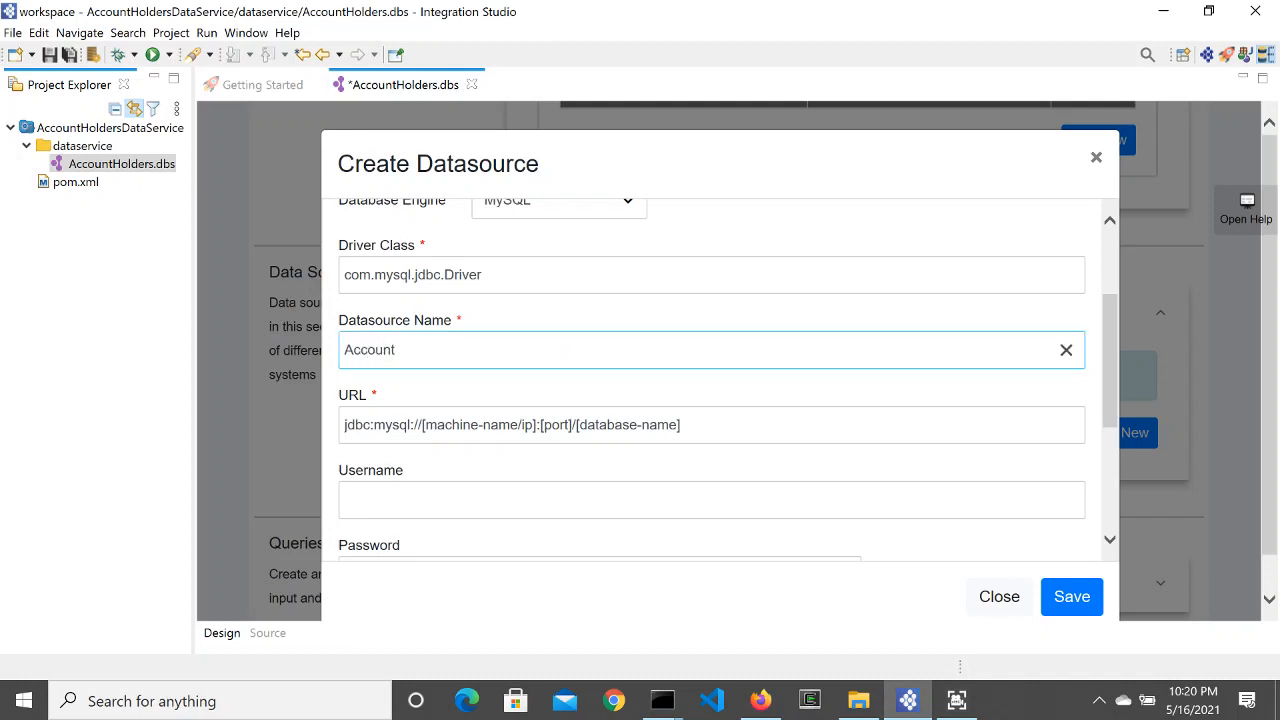
type("HoldersDataSource")
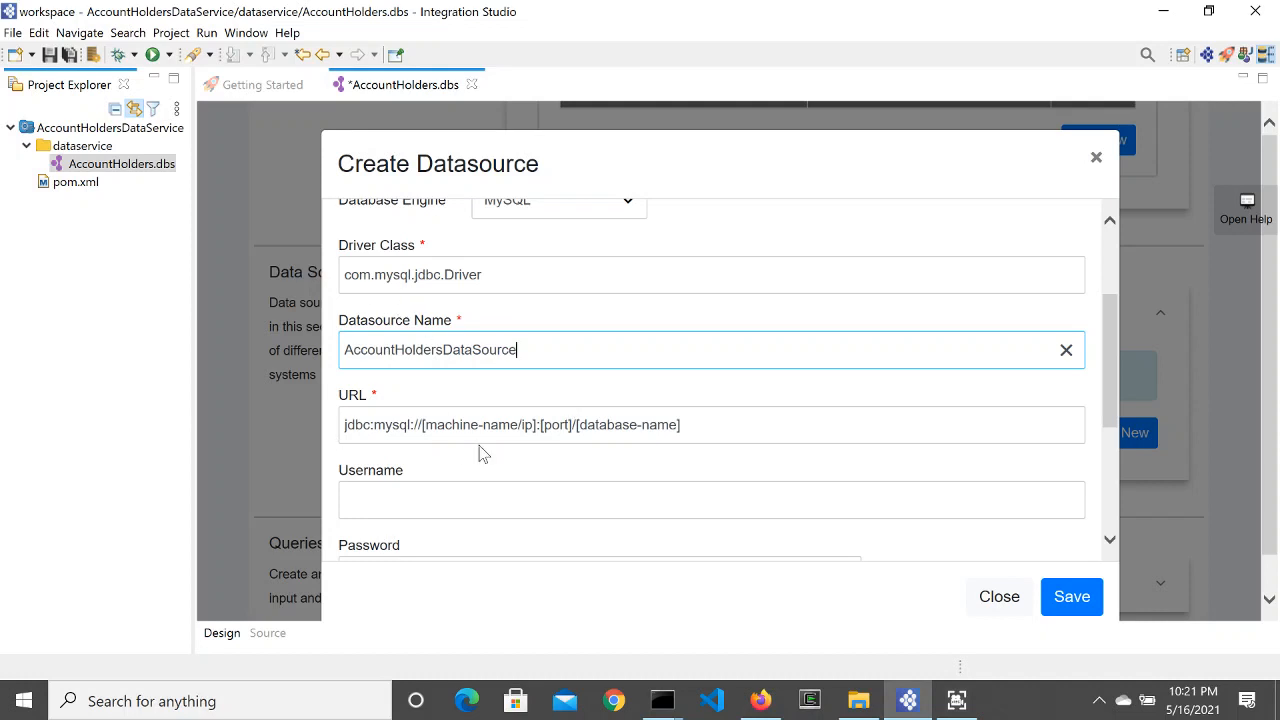
left_click_drag(542, 425, 430, 428)
left_click(551, 425)
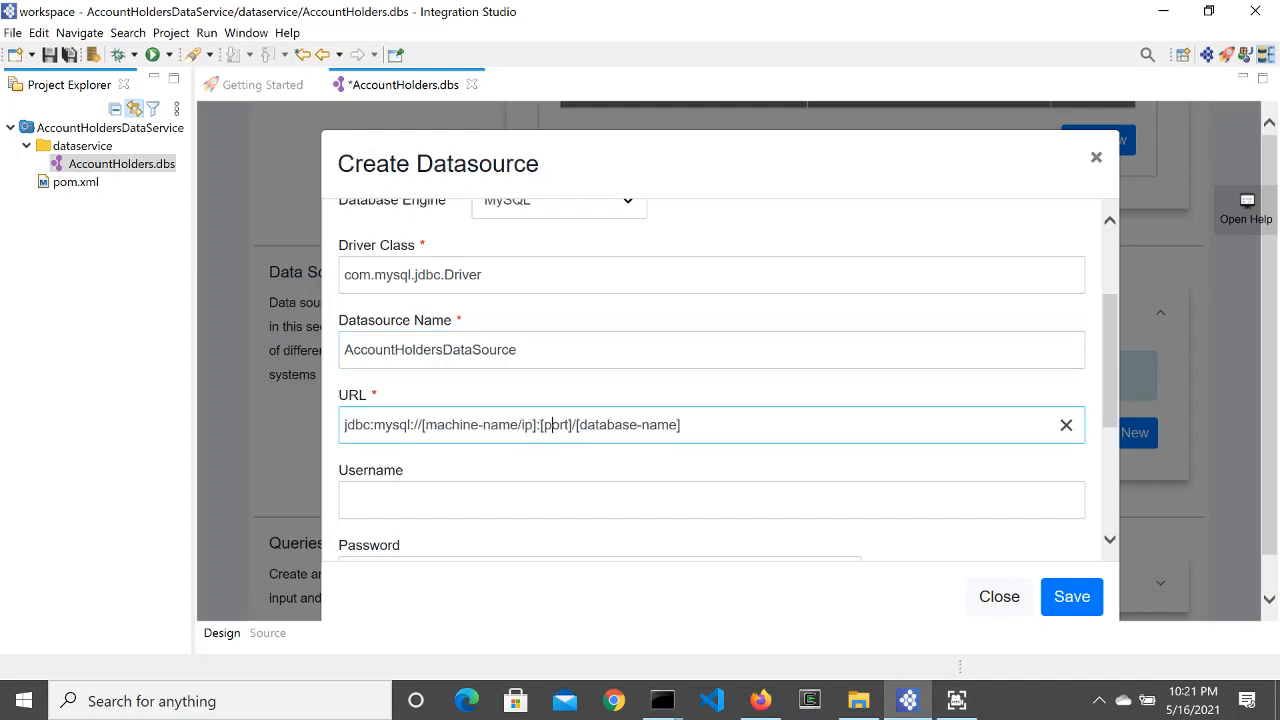
key("BackSpace")
key("BackSpace")
key("BackSpace")
key("BackSpace")
key("BackSpace")
key("BackSpace")
key("BackSpace")
key("BackSpace")
key("BackSpace")
key("BackSpace")
key("BackSpace")
key("BackSpace")
key("BackSpace")
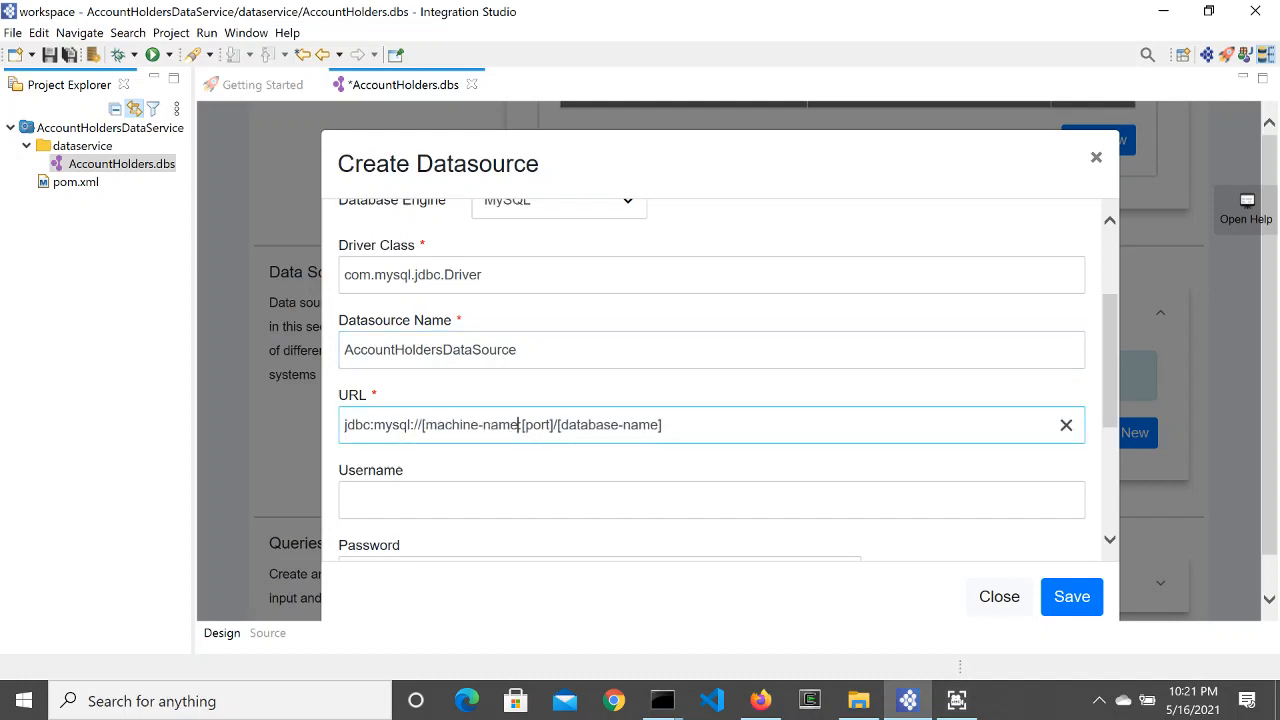
key("BackSpace")
key("BackSpace")
key("BackSpace")
key("BackSpace")
key("BackSpace")
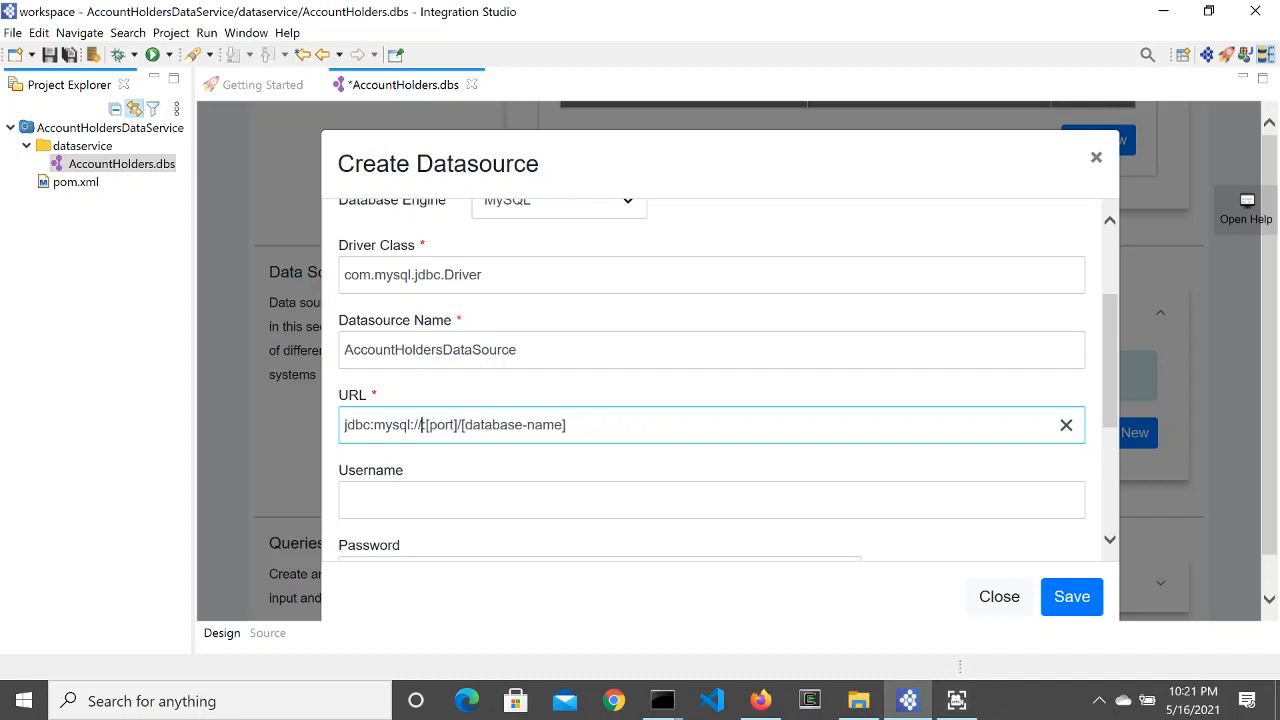
type("localhost")
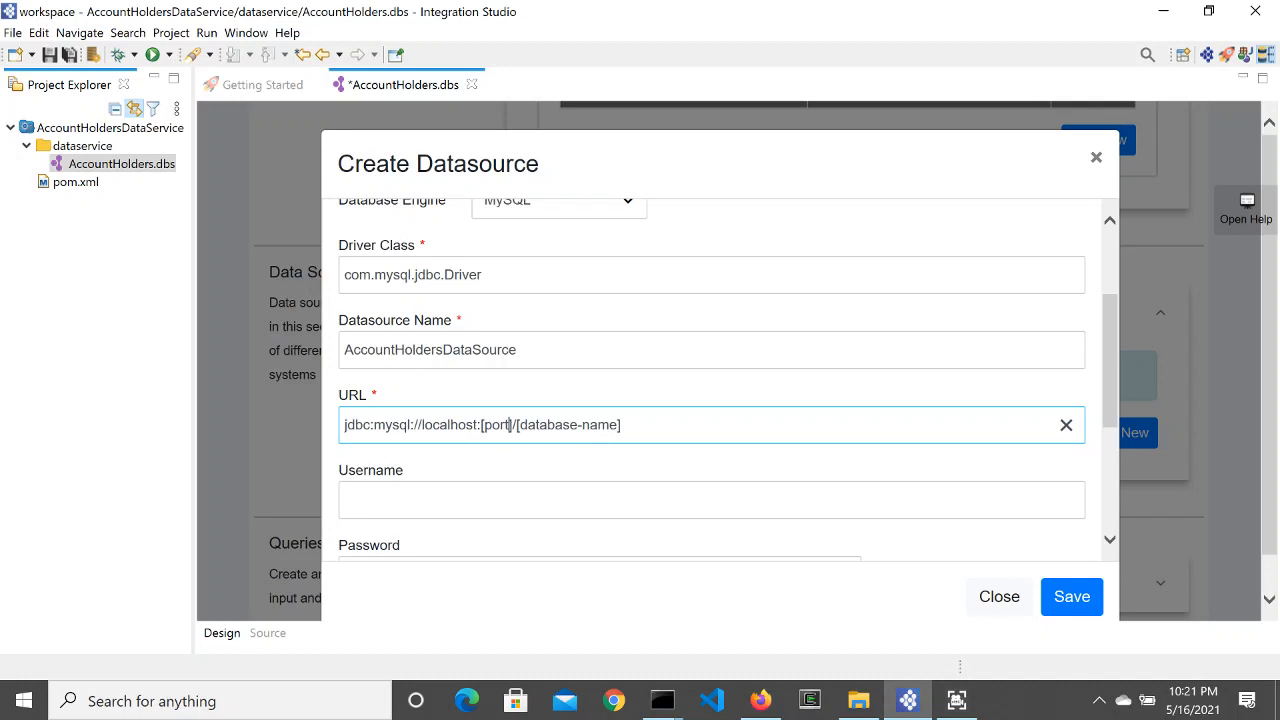
key("Right")
key("BackSpace")
key("BackSpace")
key("BackSpace")
key("BackSpace")
key("BackSpace")
key("BackSpace")
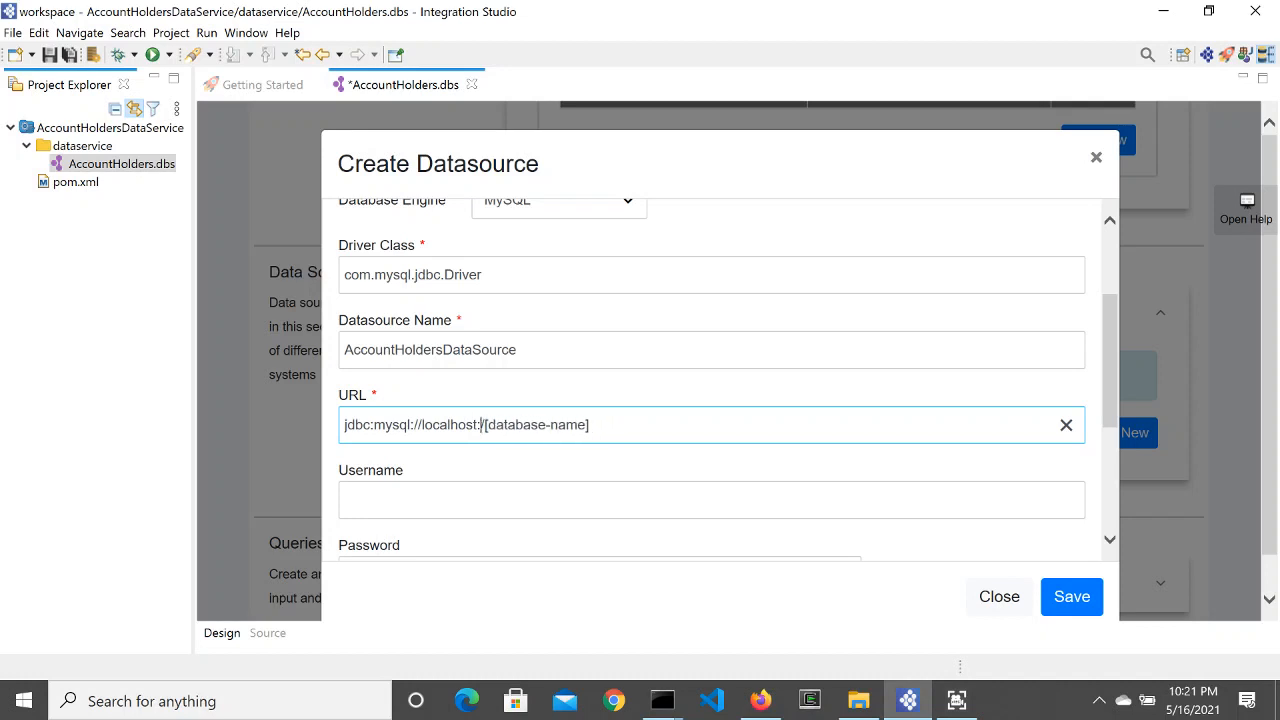
type("3306")
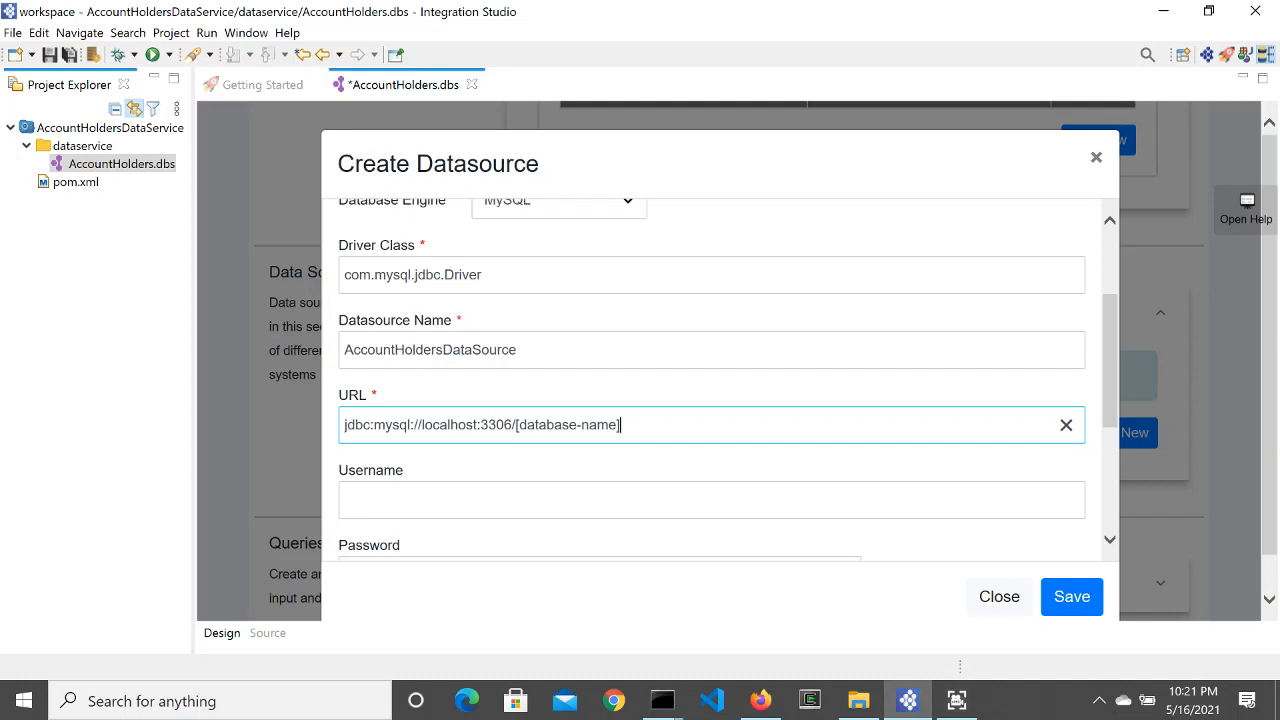
key("BackSpace")
key("BackSpace")
key("BackSpace")
key("BackSpace")
key("BackSpace")
key("BackSpace")
key("BackSpace")
key("BackSpace")
key("BackSpace")
key("BackSpace")
key("BackSpace")
key("BackSpace")
key("BackSpace")
key("BackSpace")
type("account_holder")
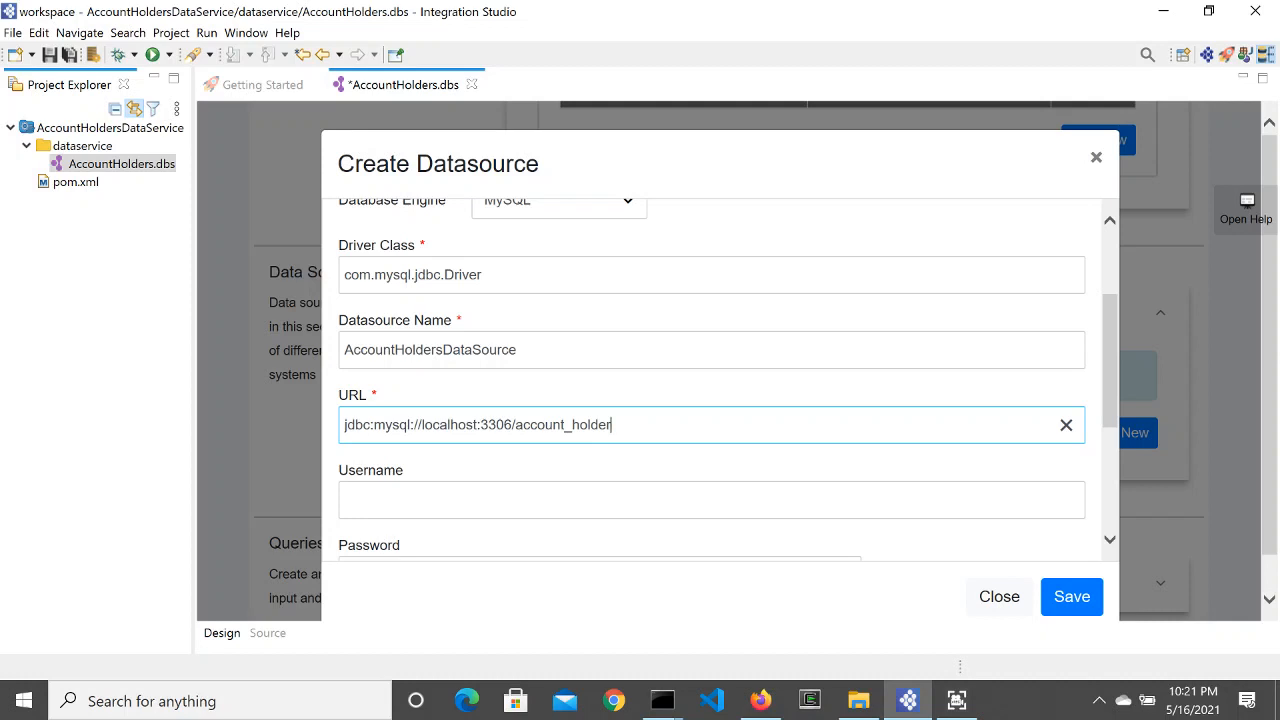
Step: Enter username root and the database password
left_click(477, 499)
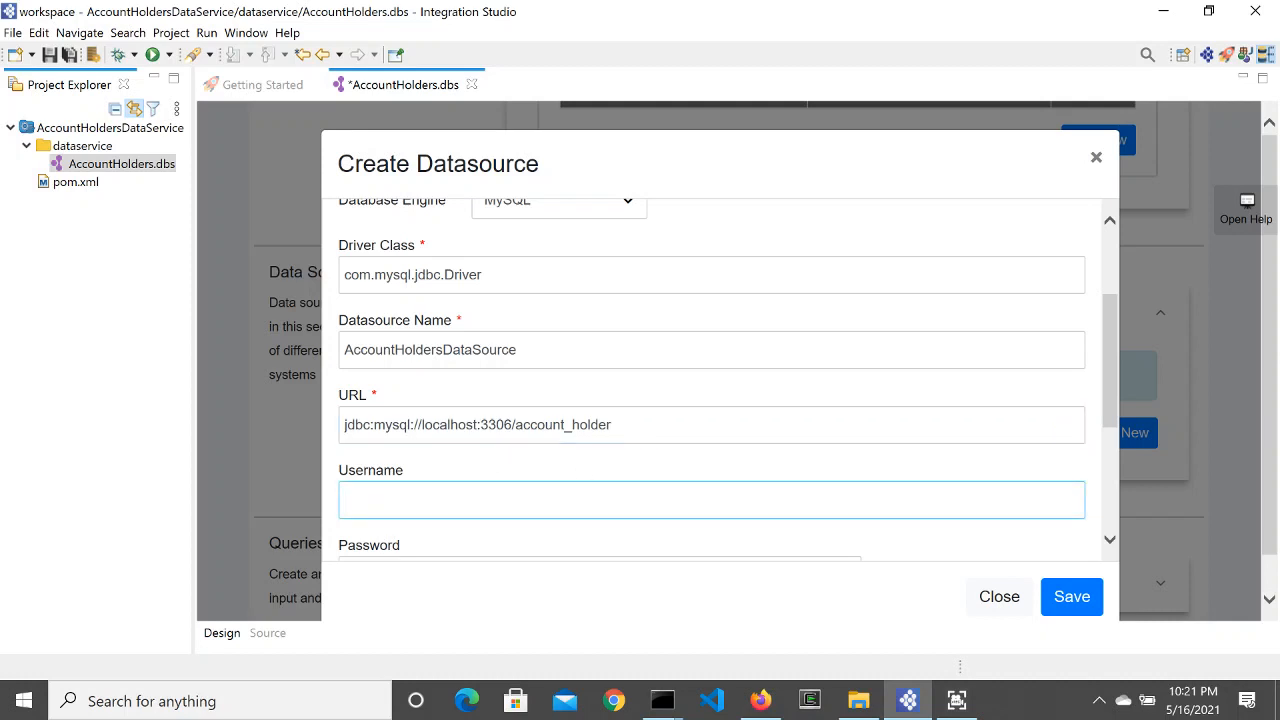
type("root")
scroll(423, 537, "down", 1)
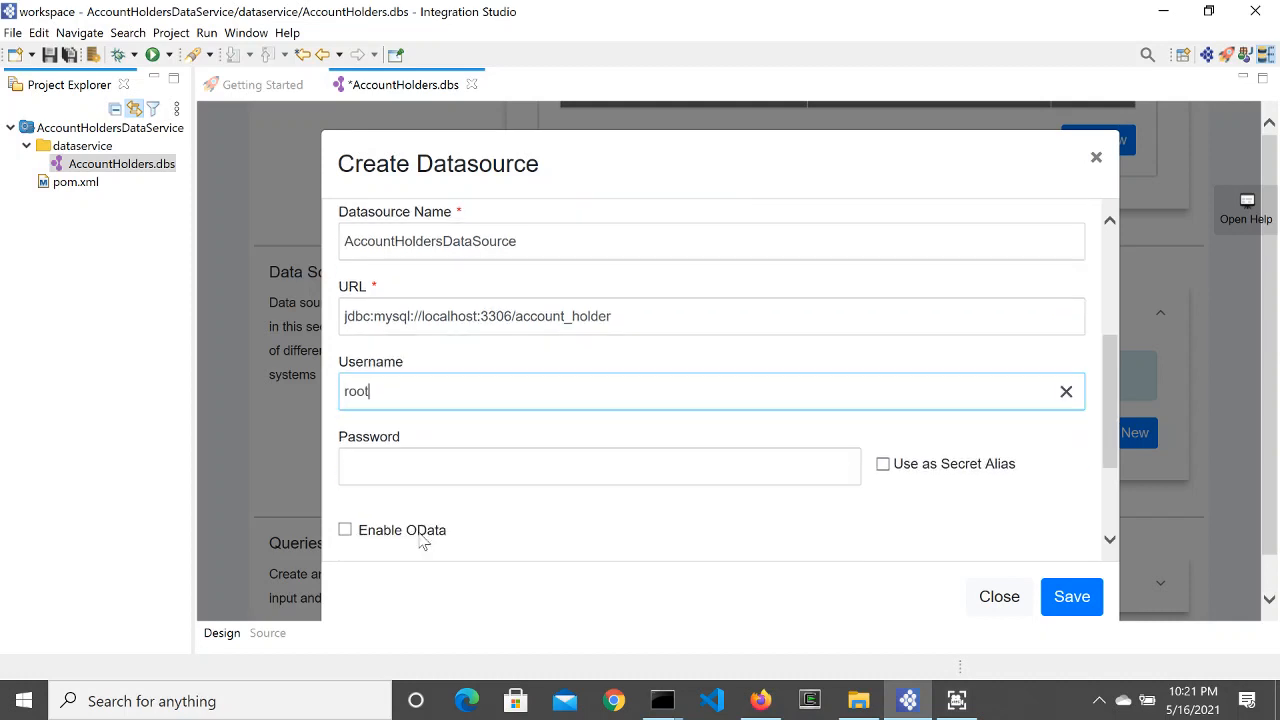
key("Tab")
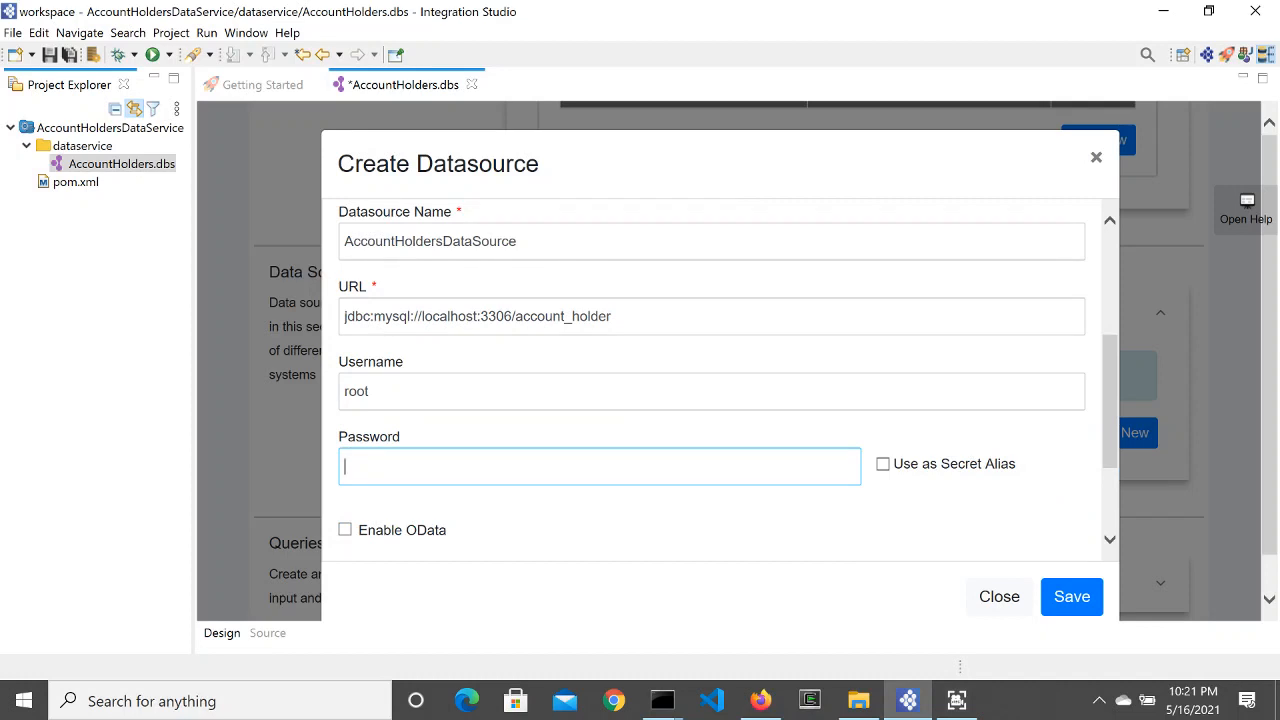
type("admin12345")
Step: Run Test Connection on the datasource and inspect the RDBMS version choices
scroll(506, 520, "down", 2)
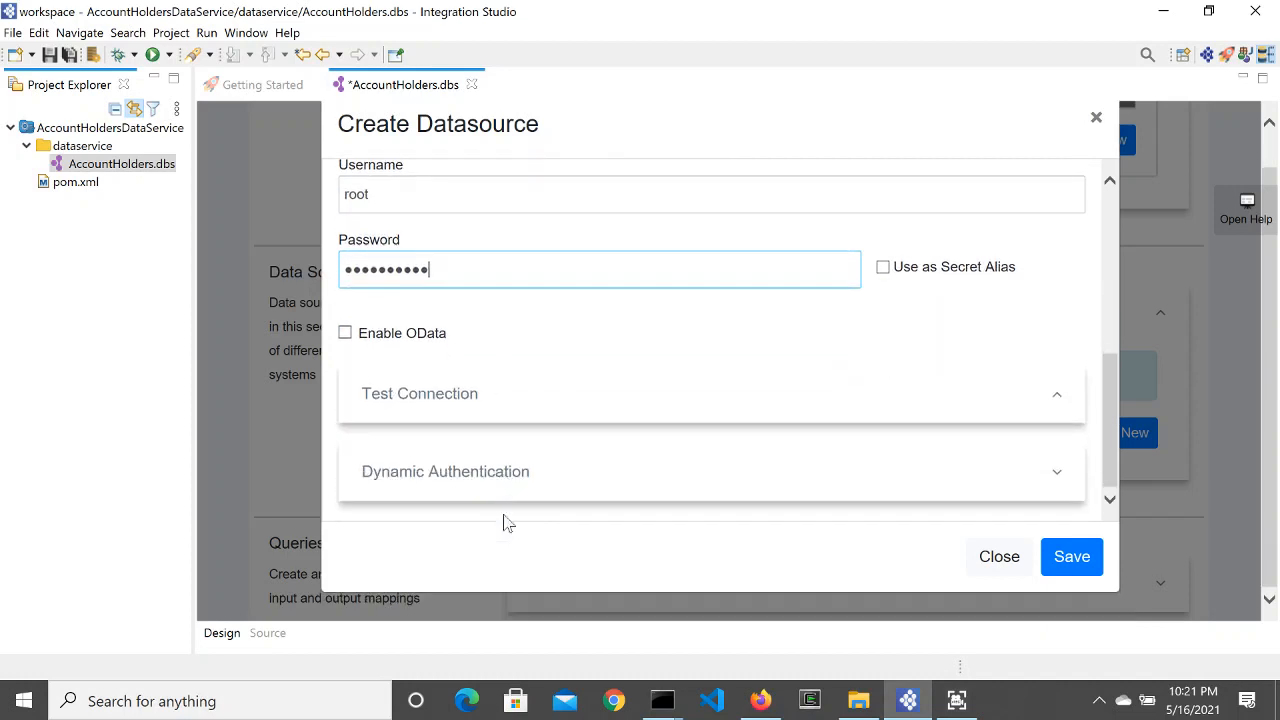
left_click(483, 406)
scroll(510, 436, "down", 1)
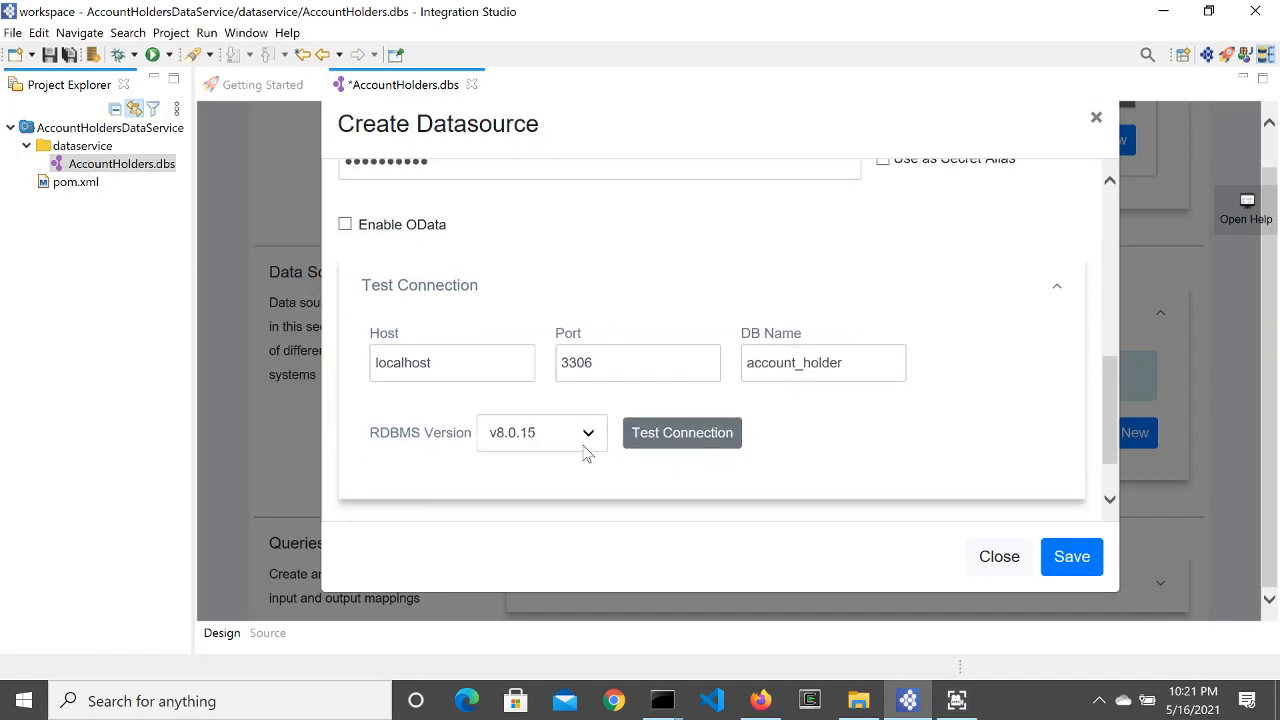
left_click(658, 444)
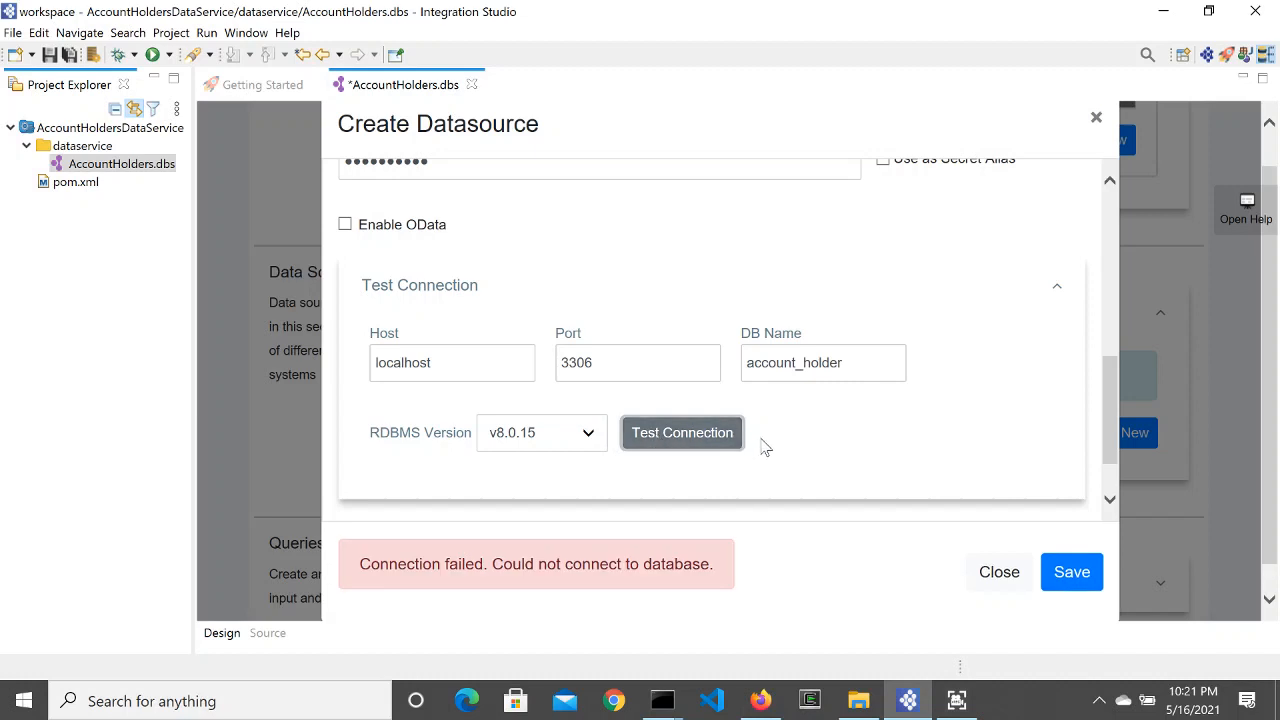
scroll(771, 469, "down", 1)
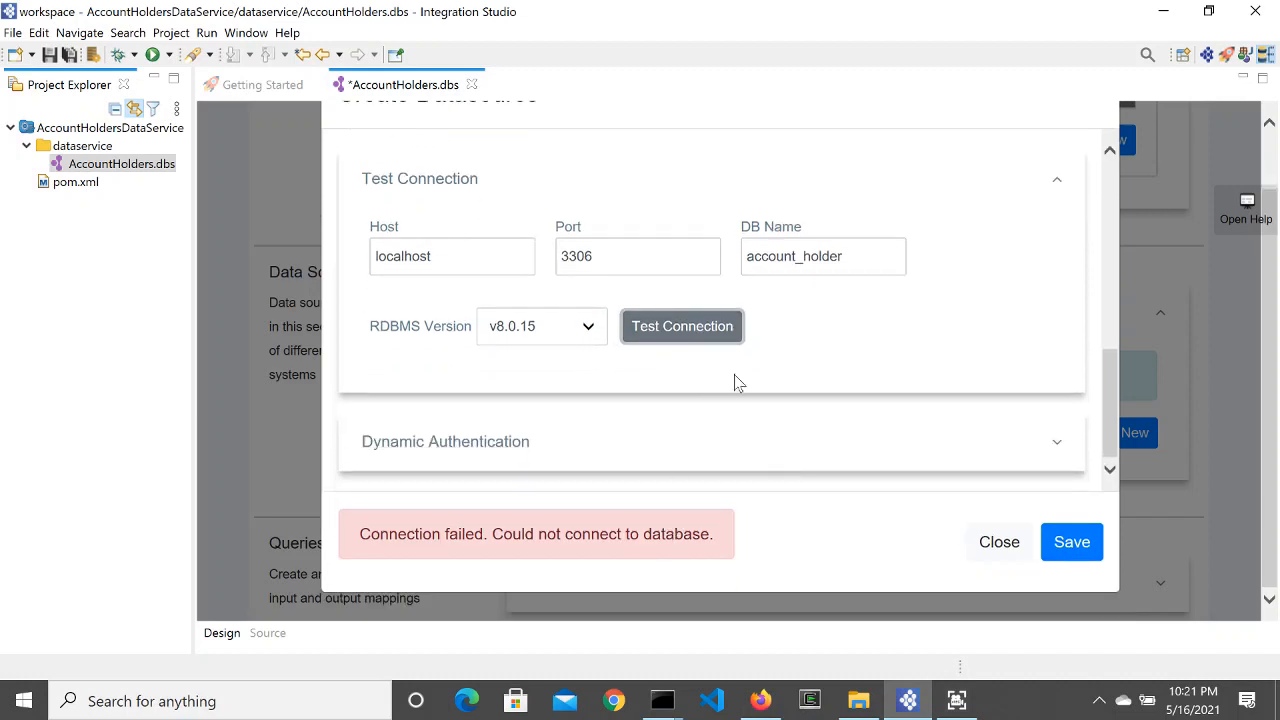
left_click(590, 326)
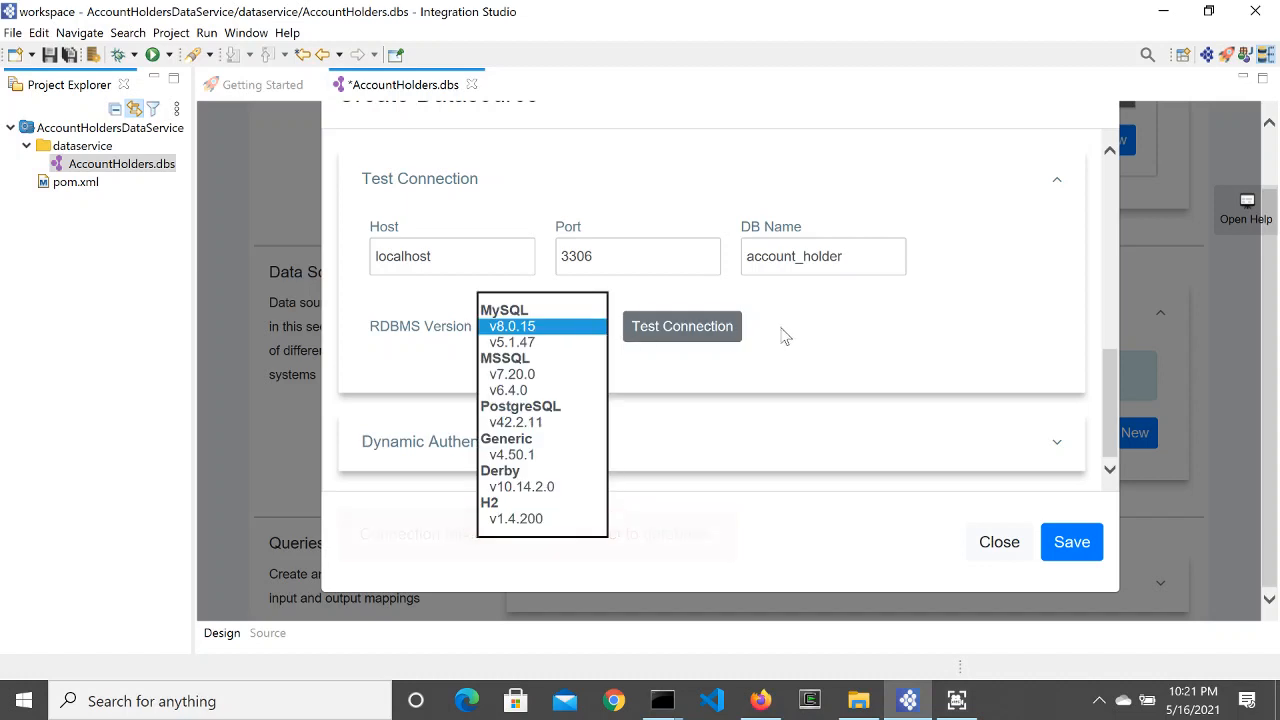
Step: Check the mysqld server console, then return to the datasource form
scroll(700, 331, "up", 5)
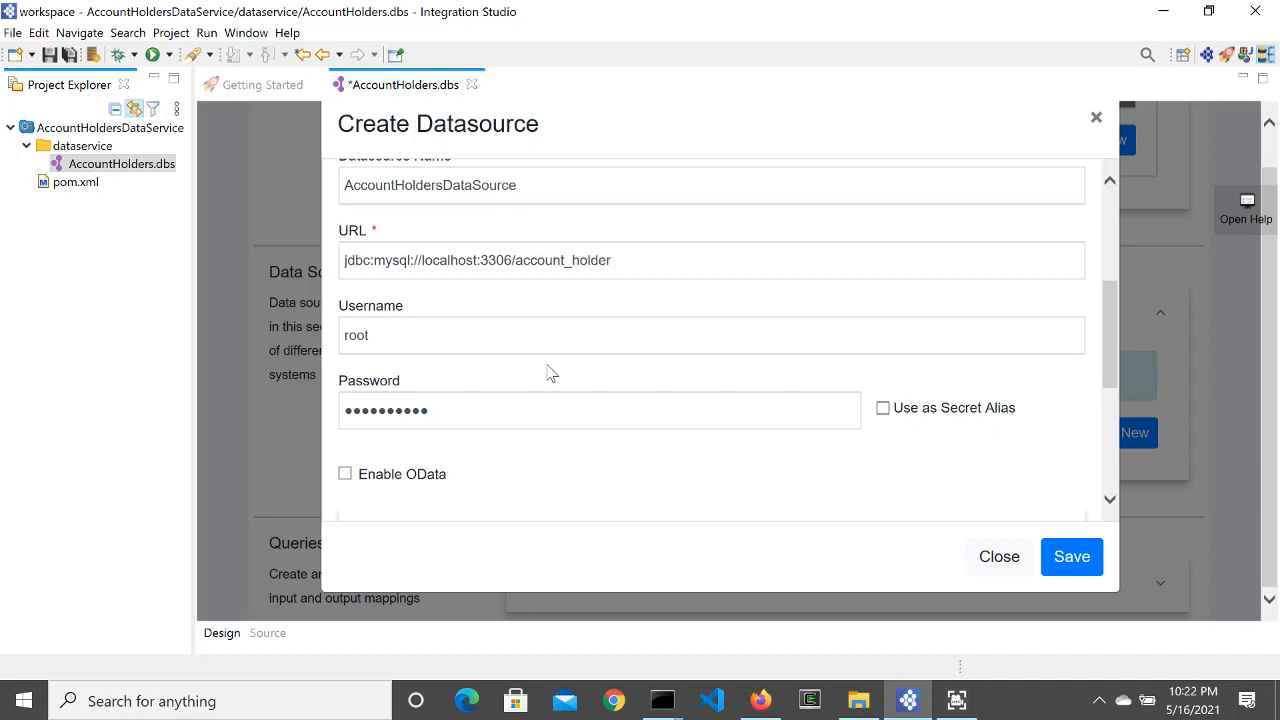
scroll(577, 388, "up", 1)
mouse_move(662, 700)
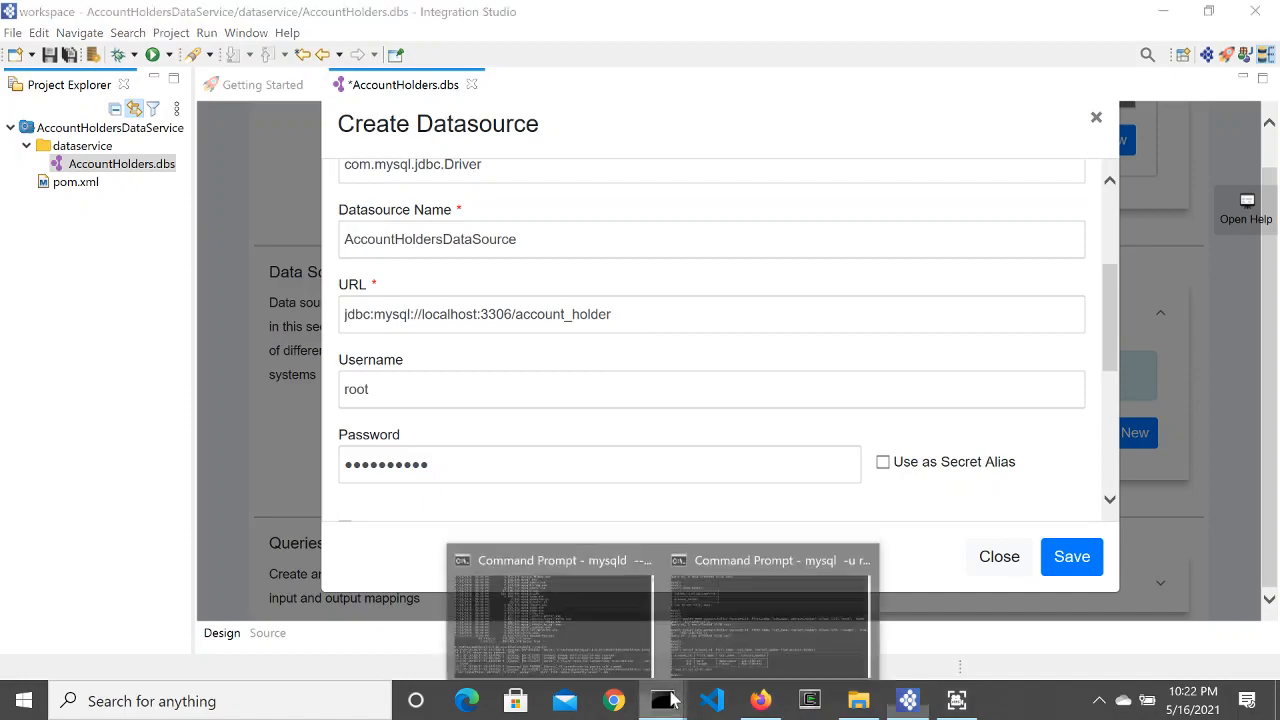
left_click(537, 623)
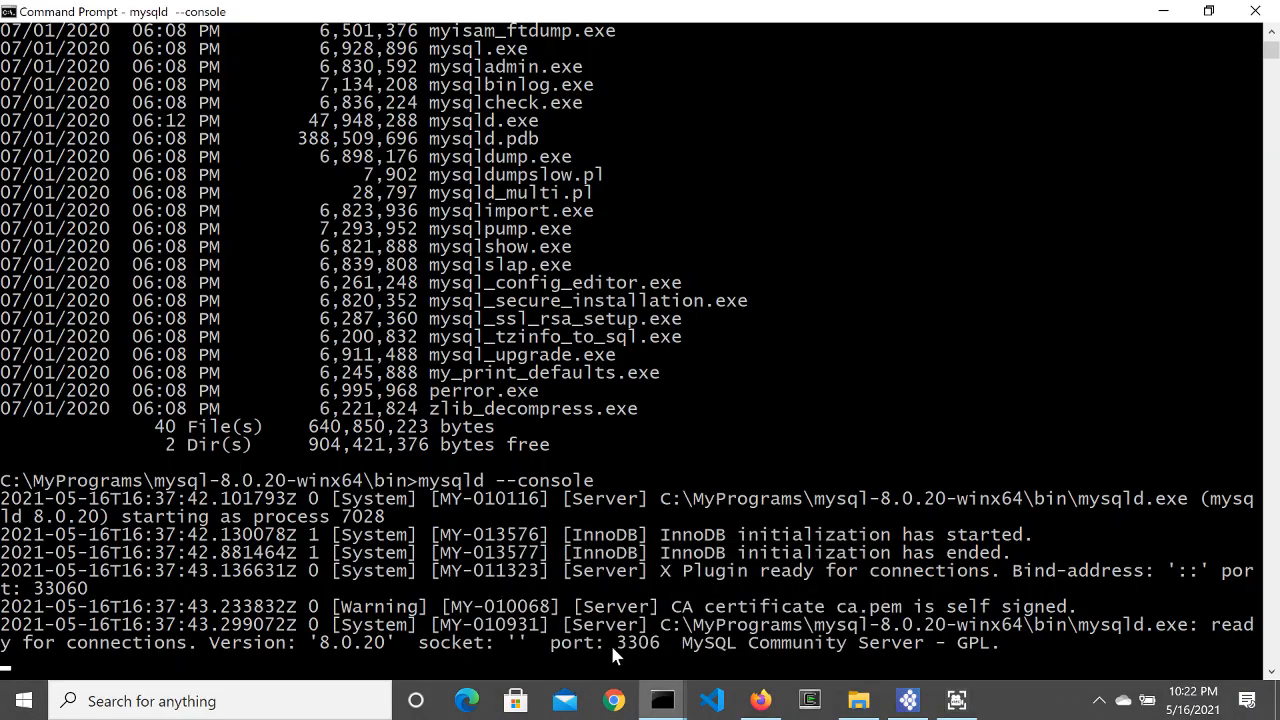
left_click(1163, 12)
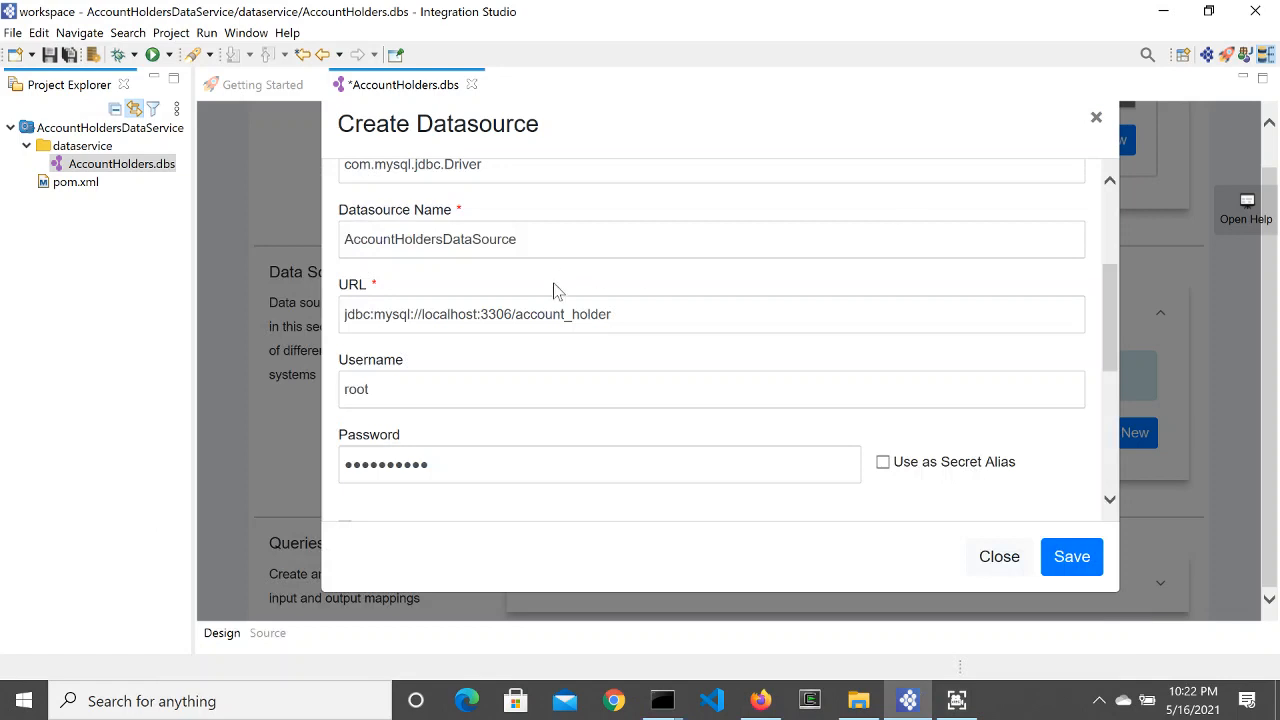
Step: Keep RDBMS version v8.0.15 and switch to the mysql client Command Prompt
scroll(520, 478, "down", 3)
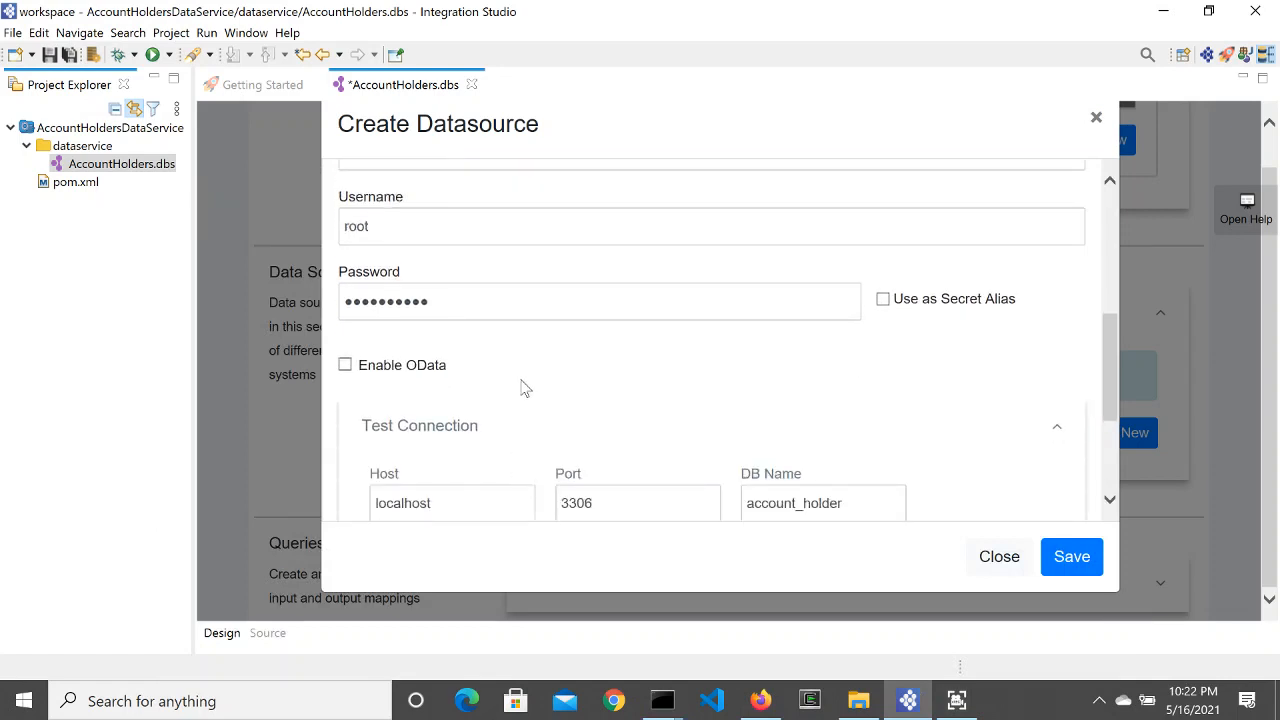
scroll(522, 388, "down", 1)
scroll(522, 388, "down", 2)
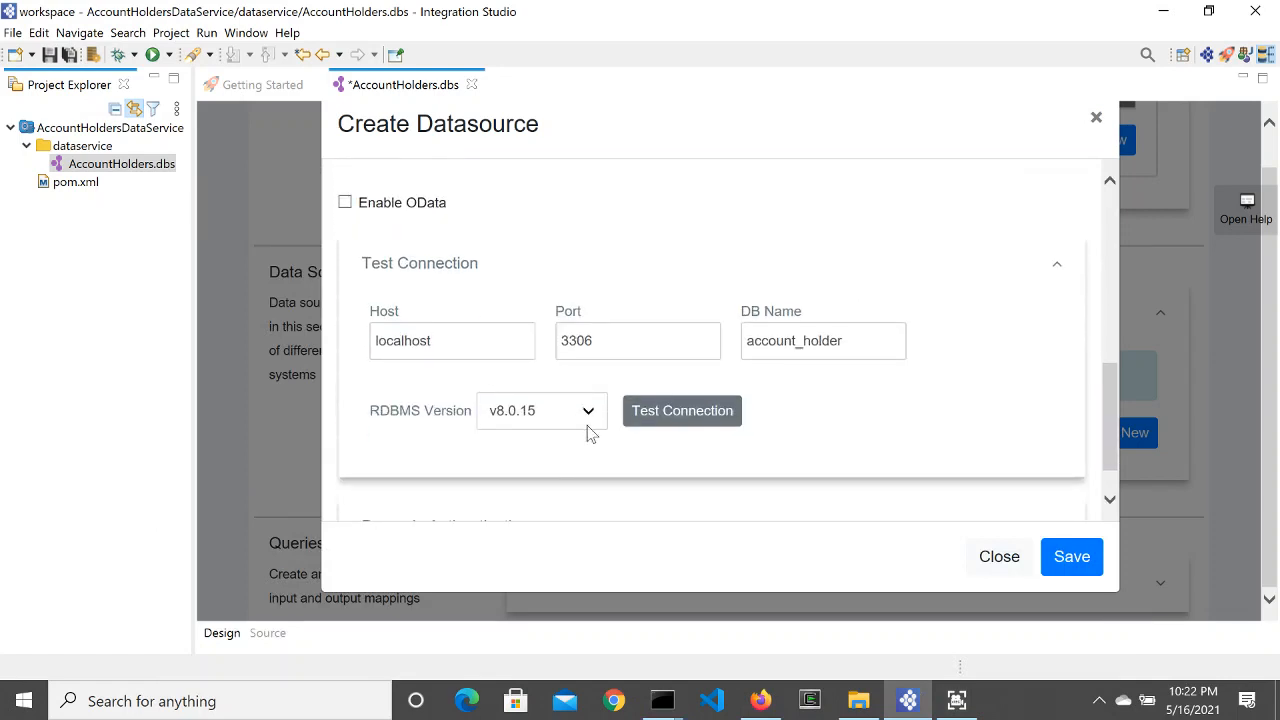
left_click(590, 414)
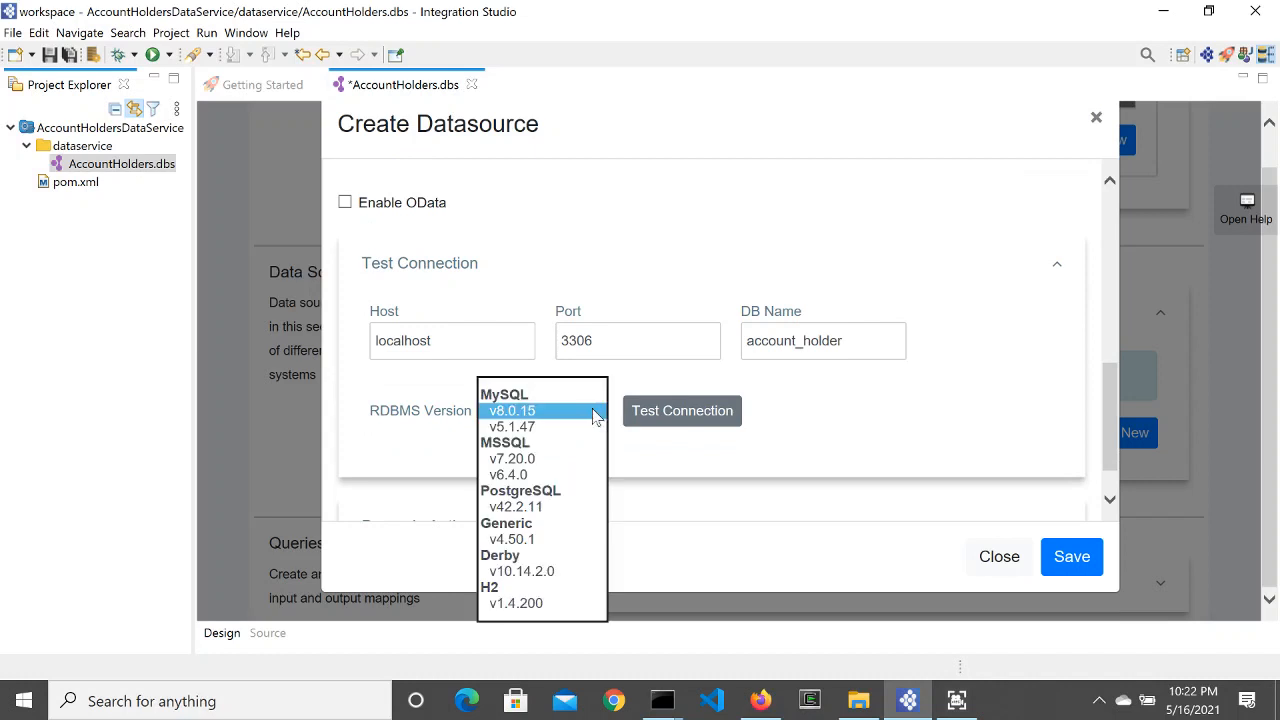
left_click(926, 416)
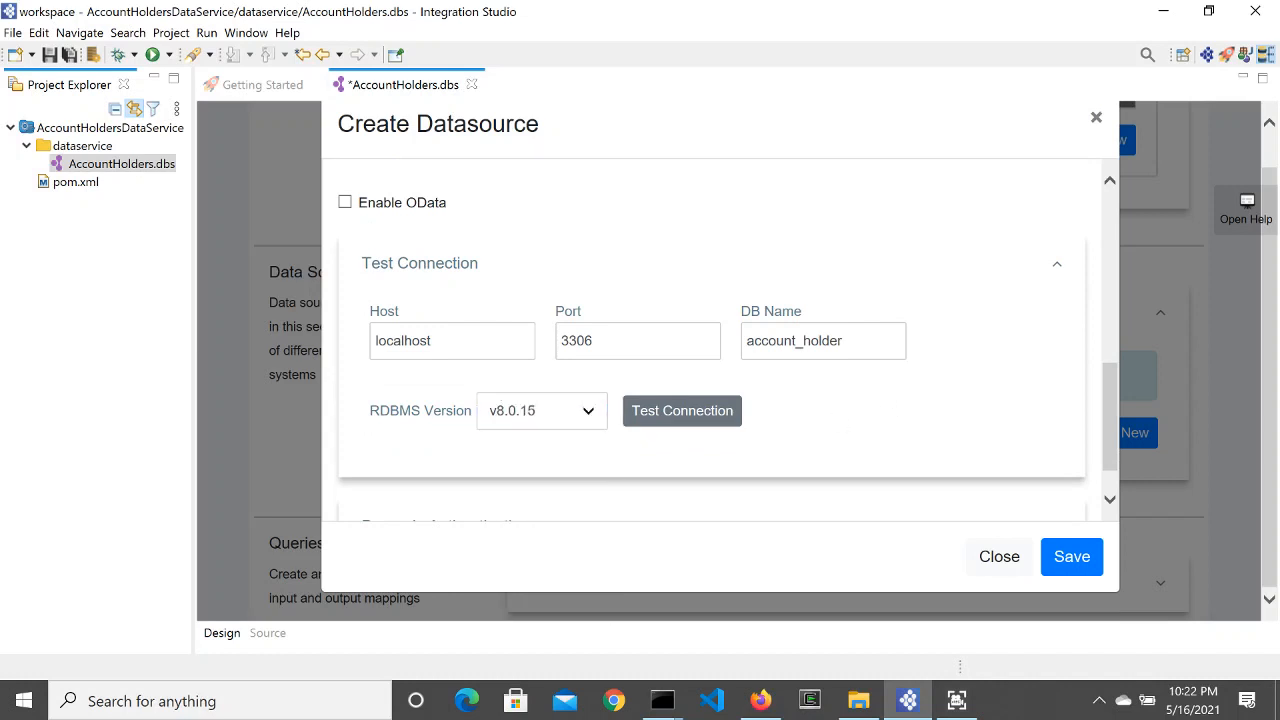
mouse_move(660, 698)
left_click(755, 597)
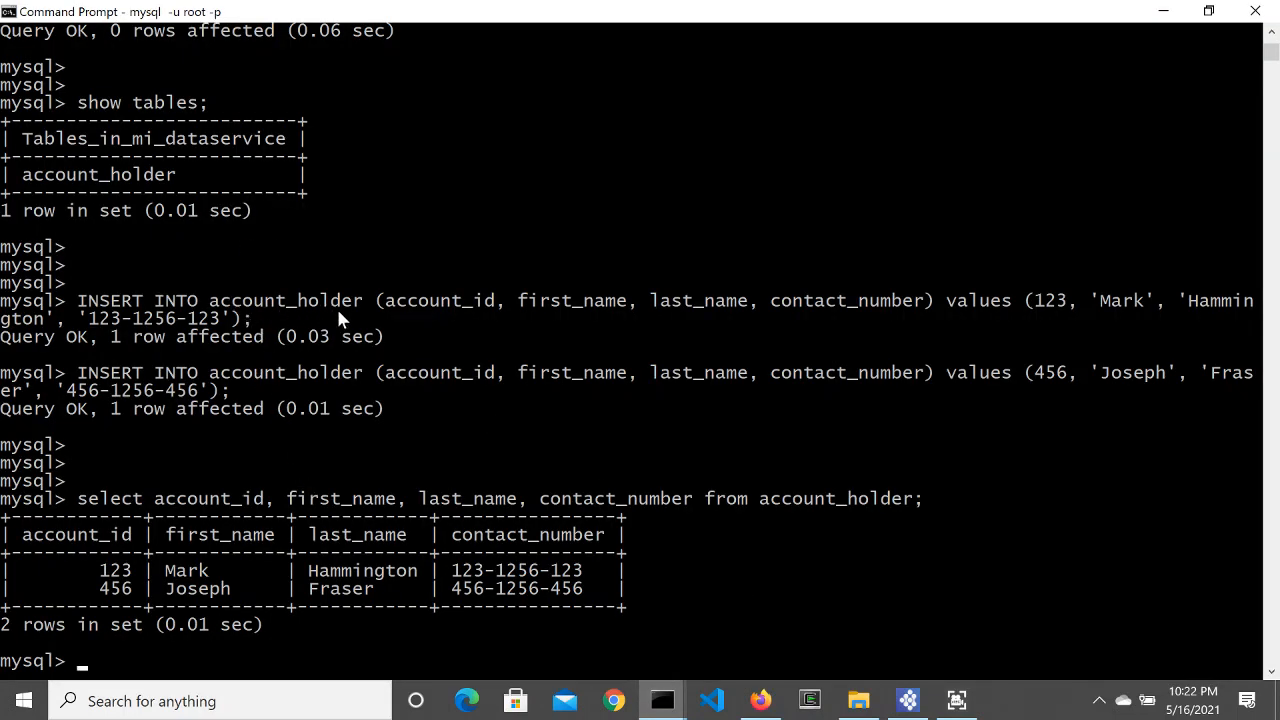
Step: Change the URL database to mi_dataservice, test the connection successfully, and save AccountHoldersDB
scroll(338, 312, "up", 5)
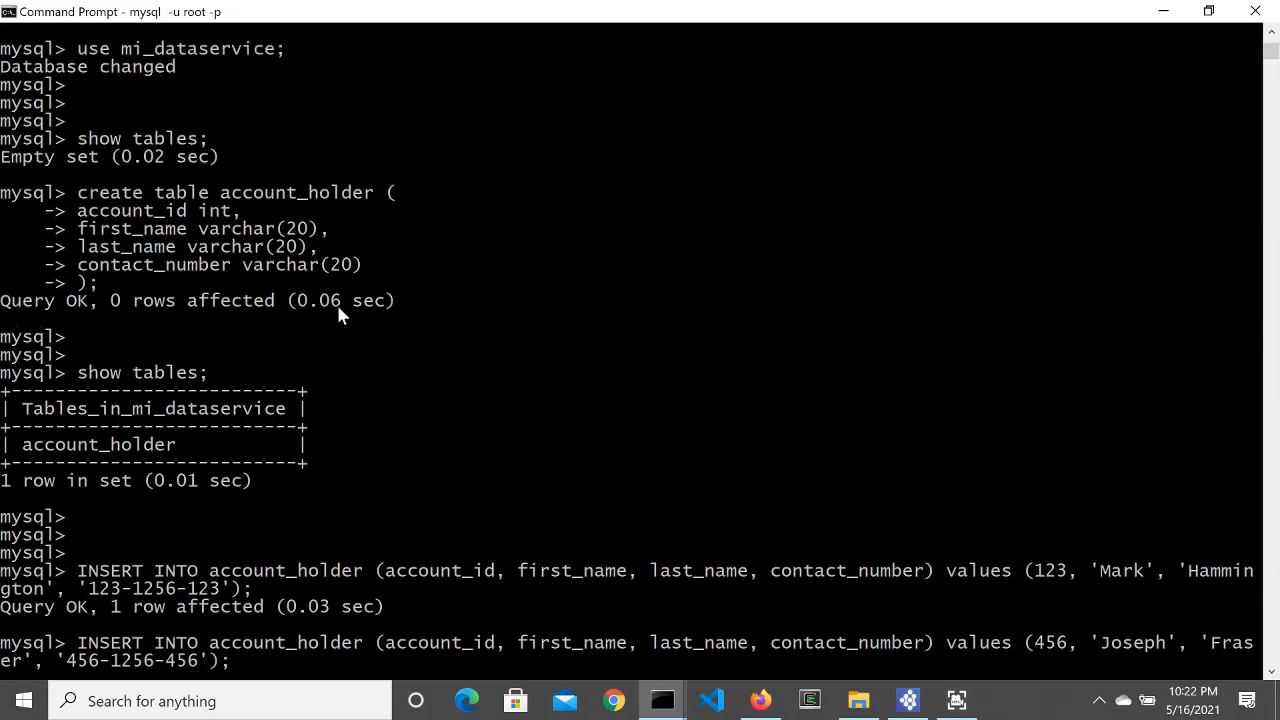
scroll(338, 310, "up", 3)
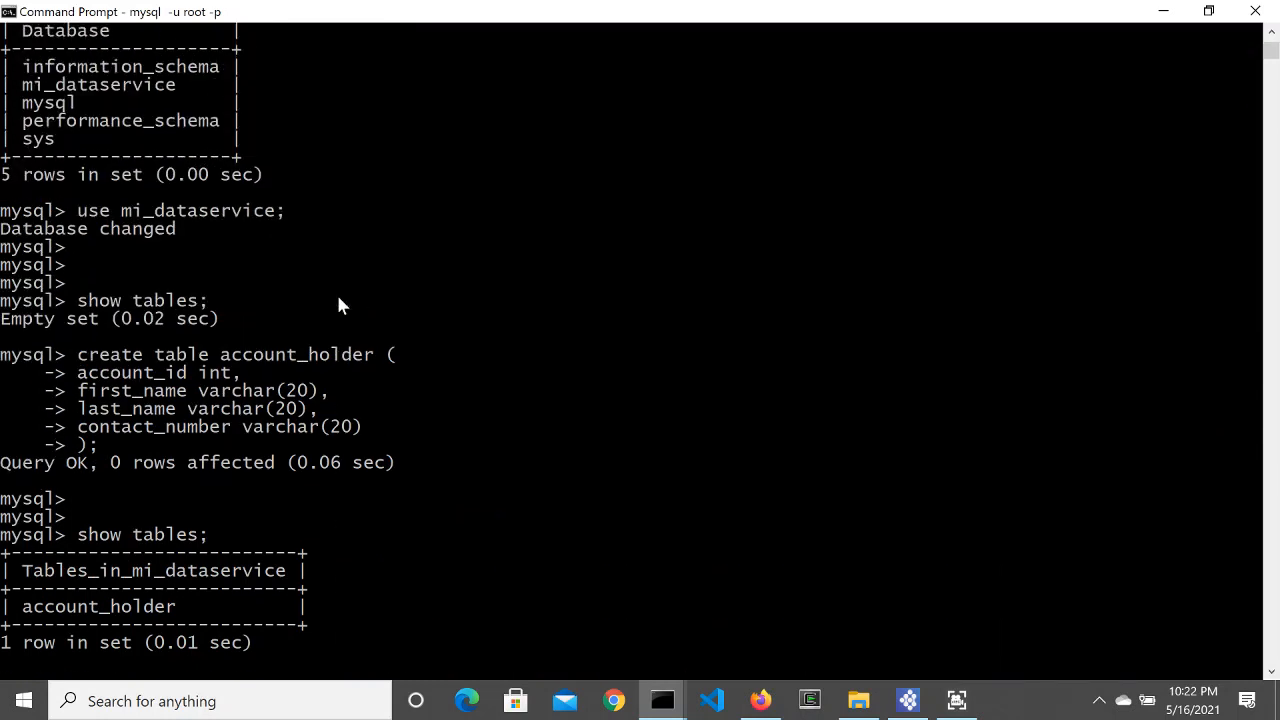
left_click(908, 702)
scroll(637, 337, "up", 5)
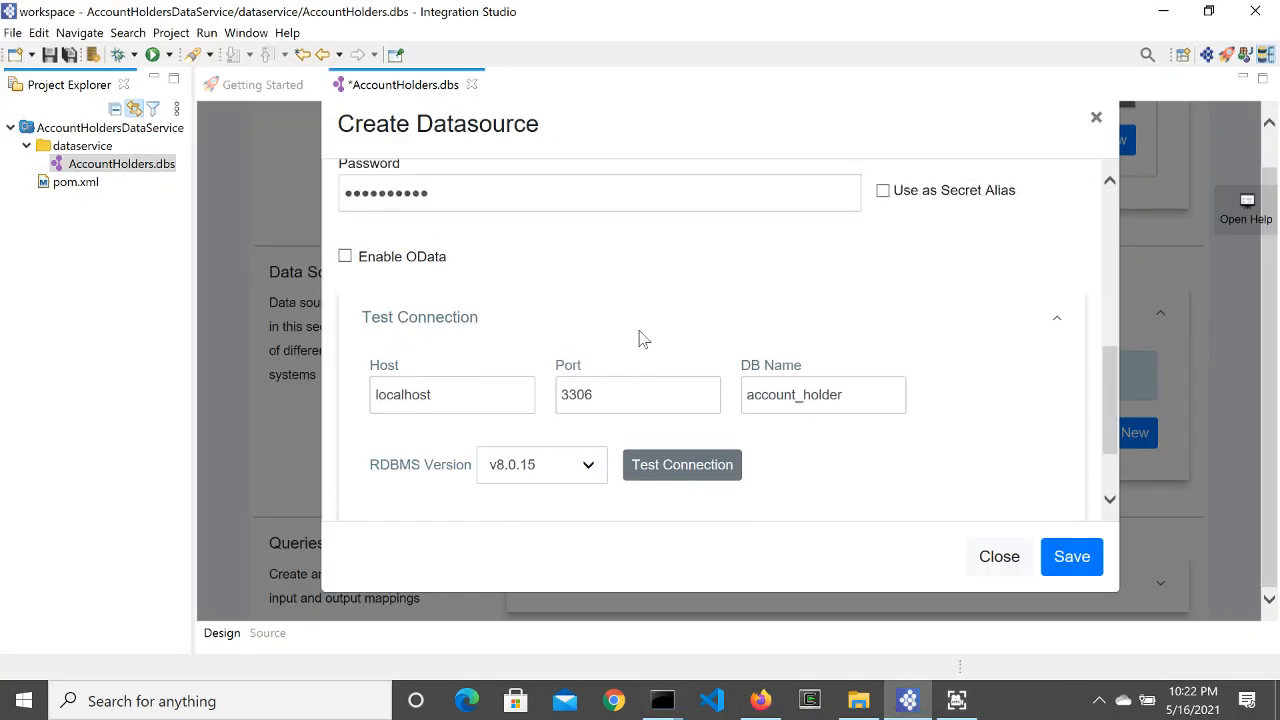
double_click(563, 314)
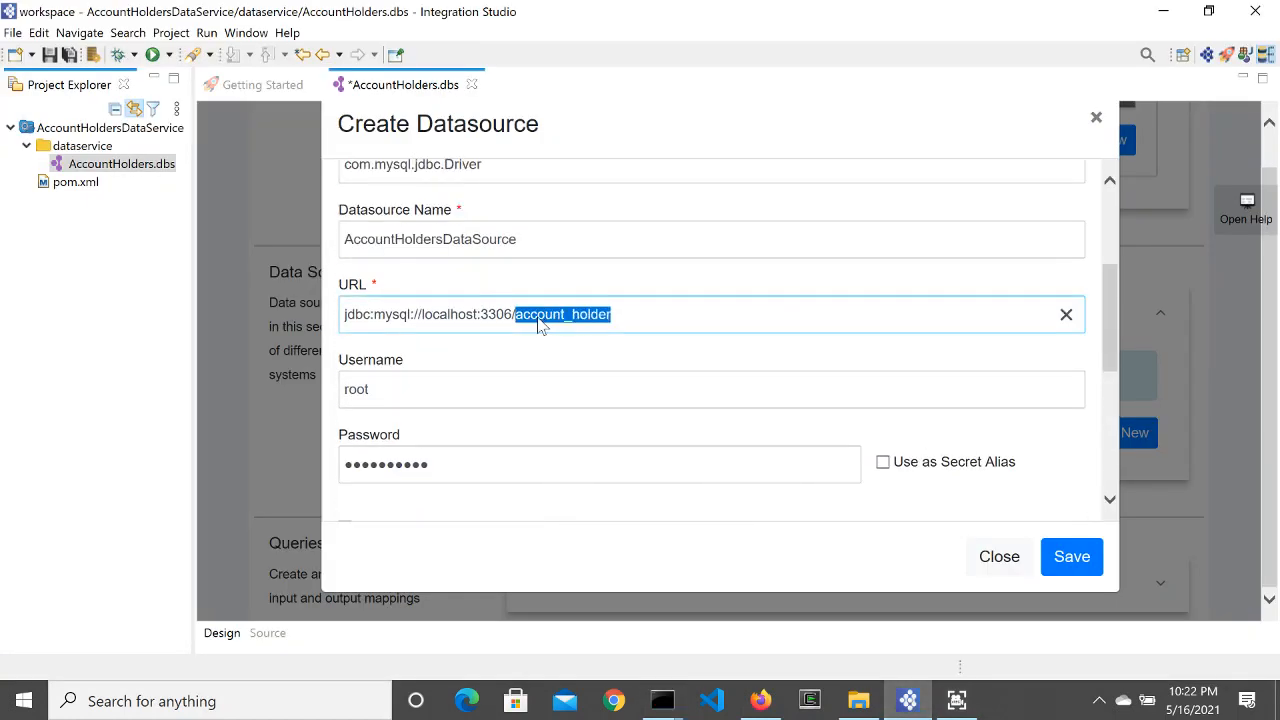
type("ml_data")
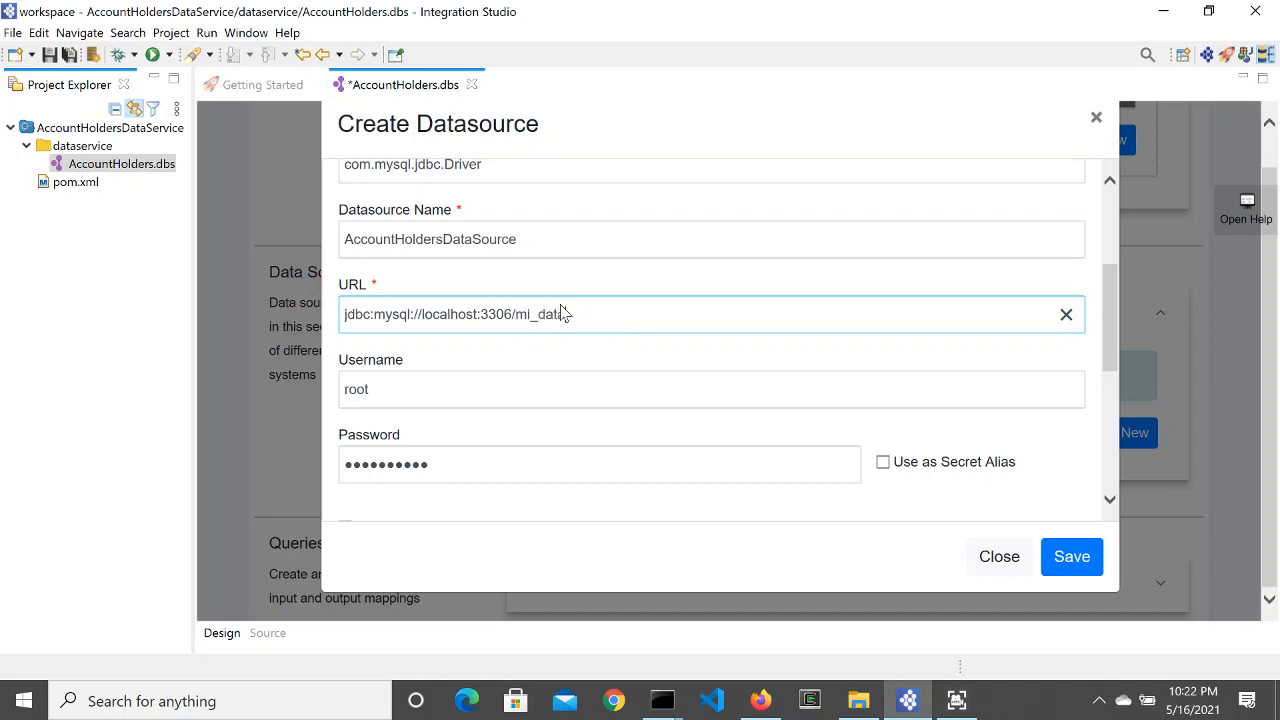
type("service")
scroll(763, 322, "down", 5)
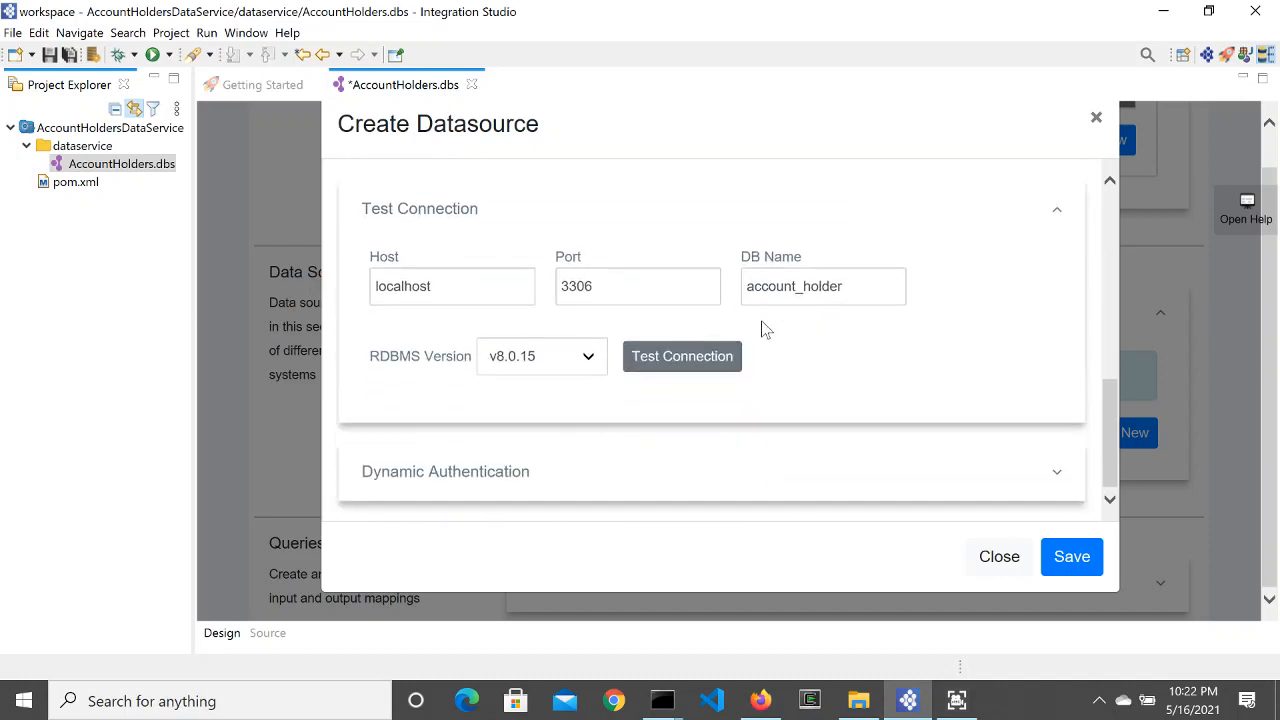
left_click(699, 352)
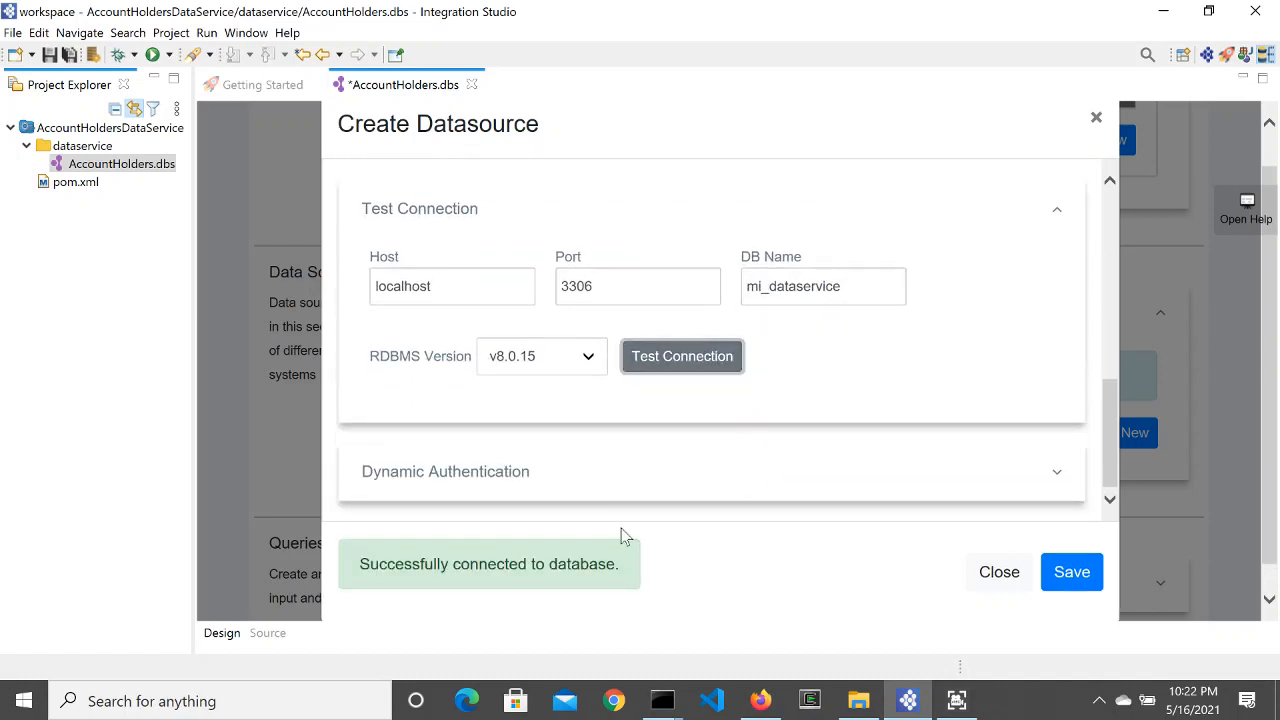
scroll(663, 580, "down", 1)
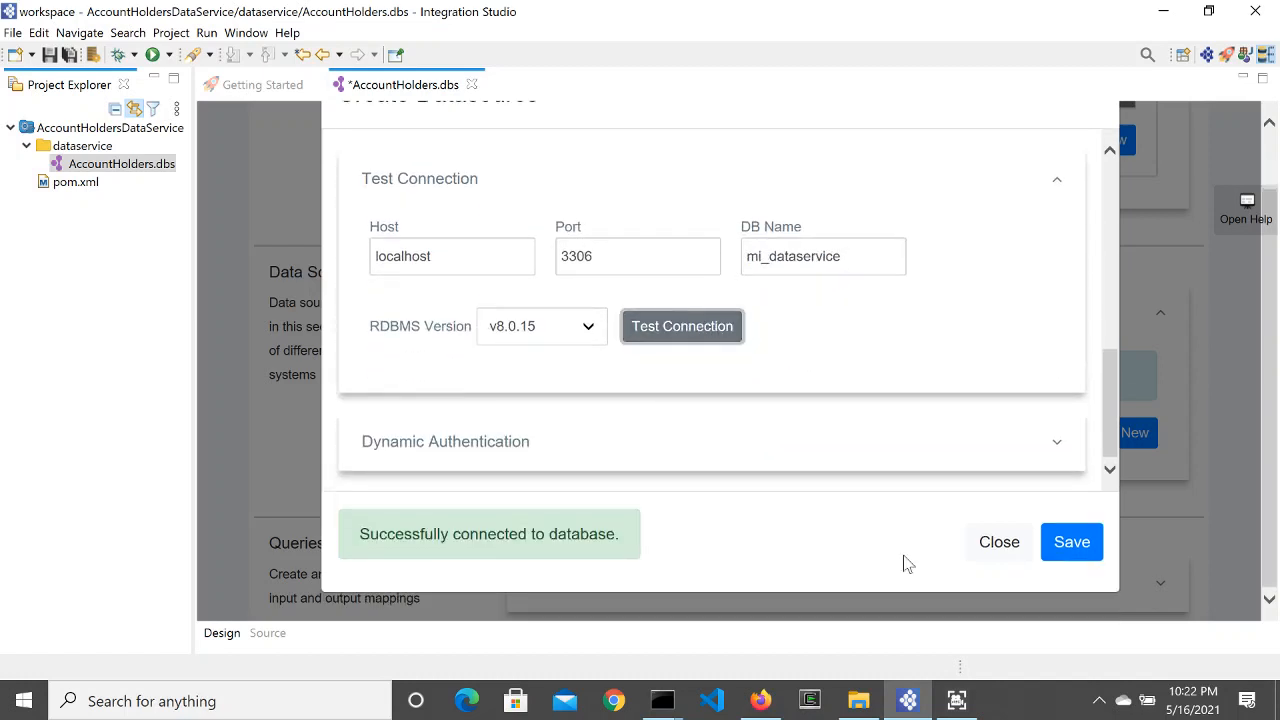
left_click(1068, 548)
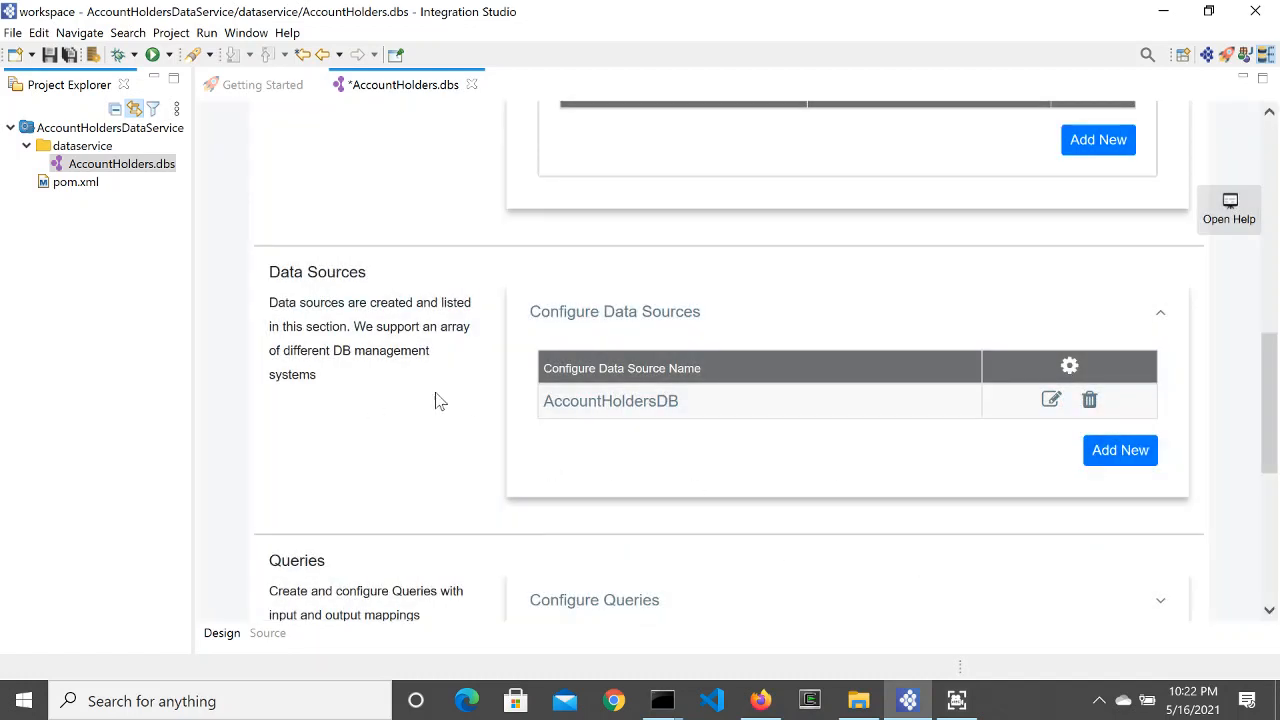
scroll(430, 420, "down", 3)
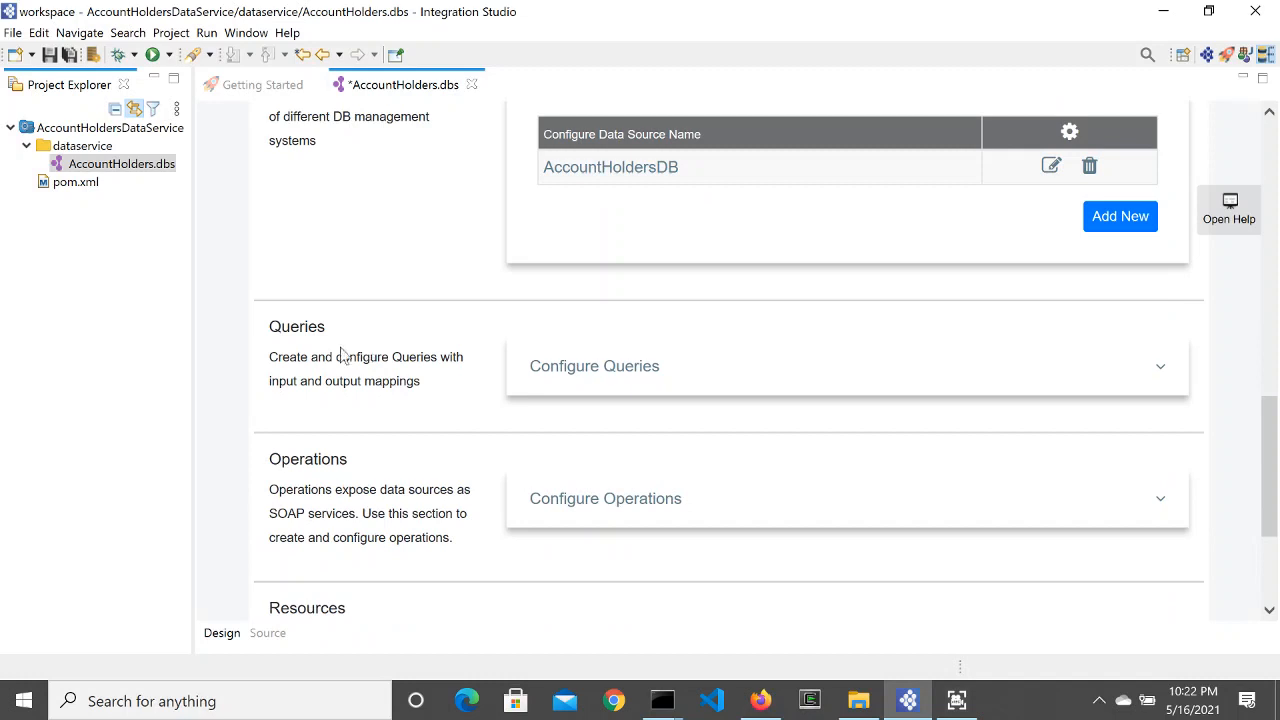
Step: Rerun the account_holder select with WHERE account_id = 123 to return one row
mouse_move(662, 700)
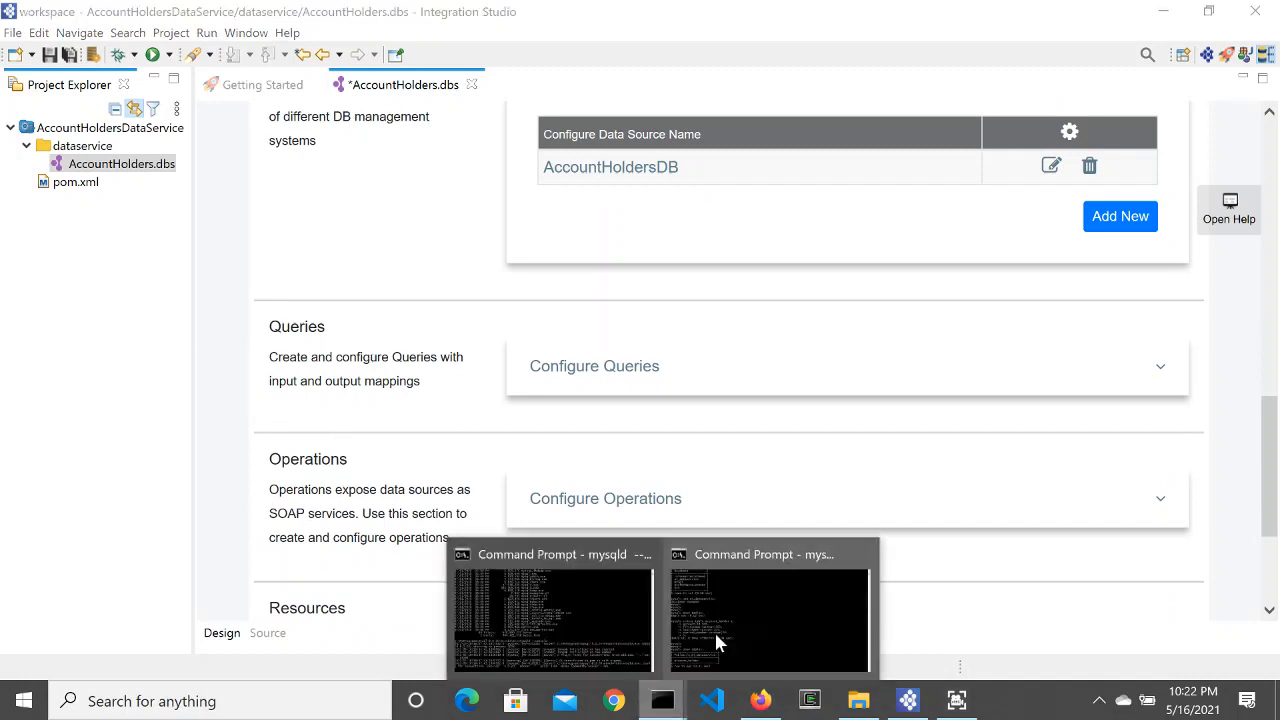
mouse_move(758, 622)
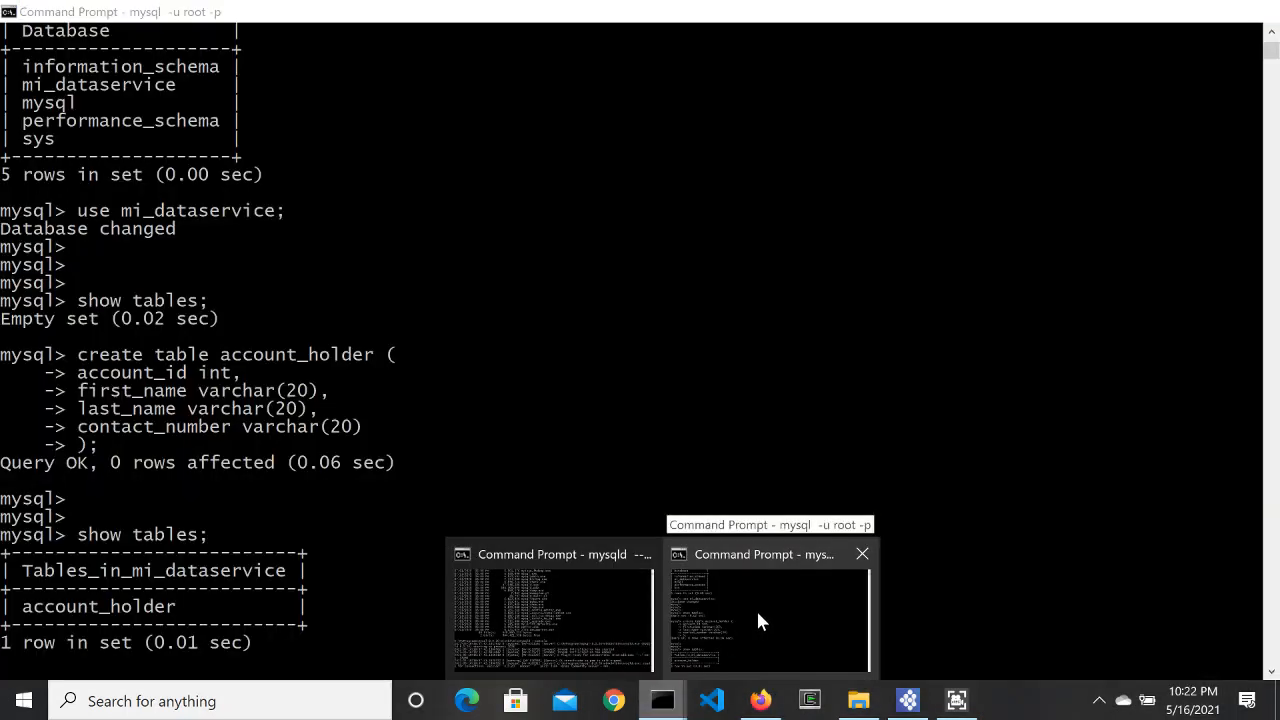
left_click(758, 622)
scroll(580, 393, "down", 10)
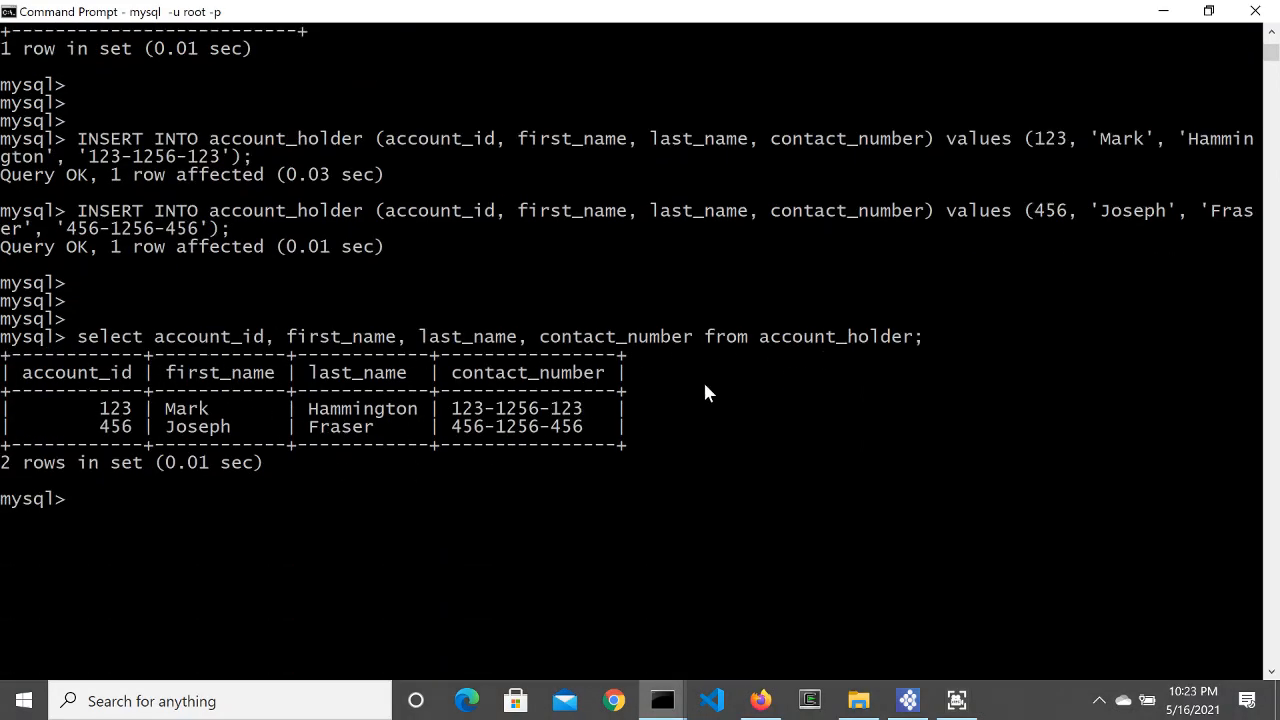
key("Up")
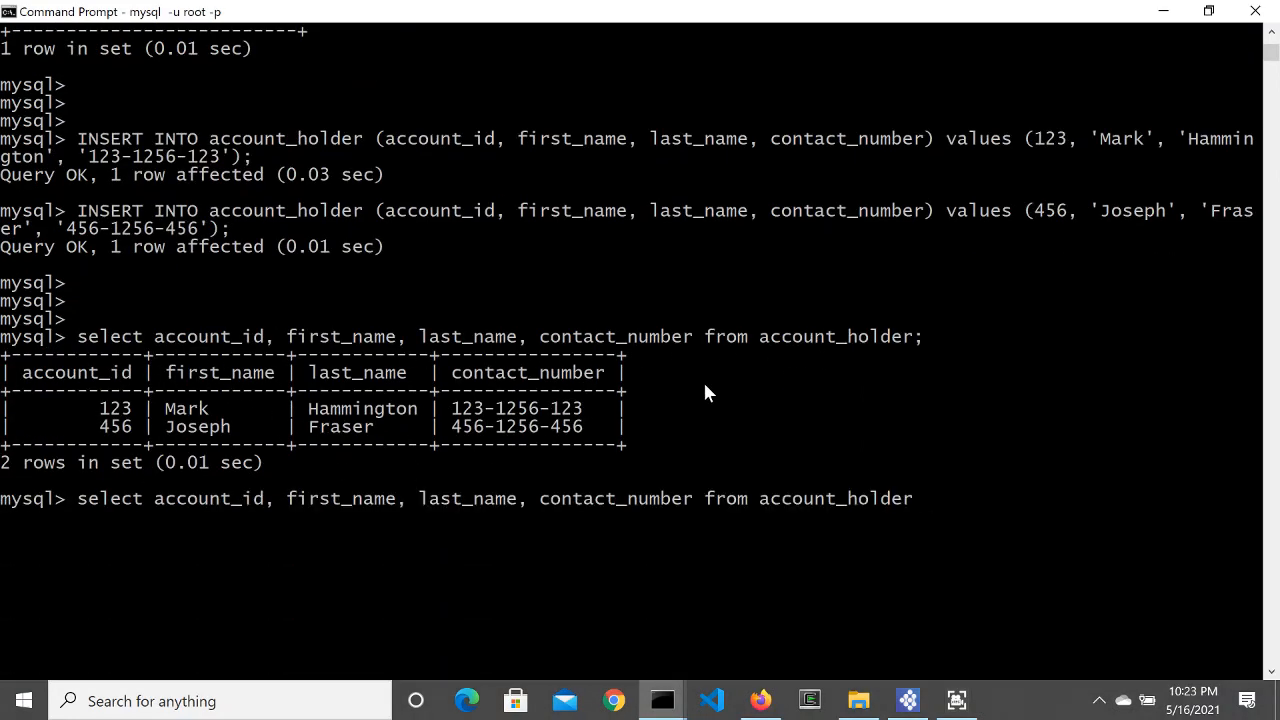
type("where account")
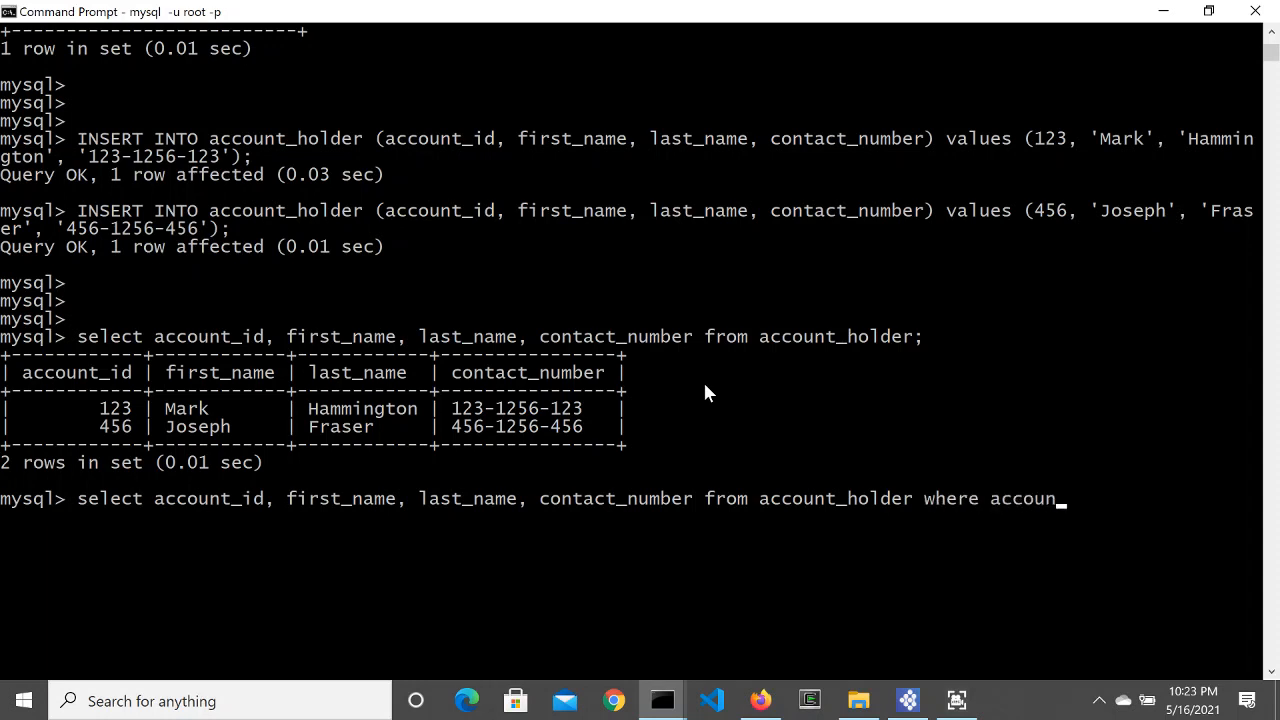
type("_id =")
key("BackSpace")
type("123;")
key("Return")
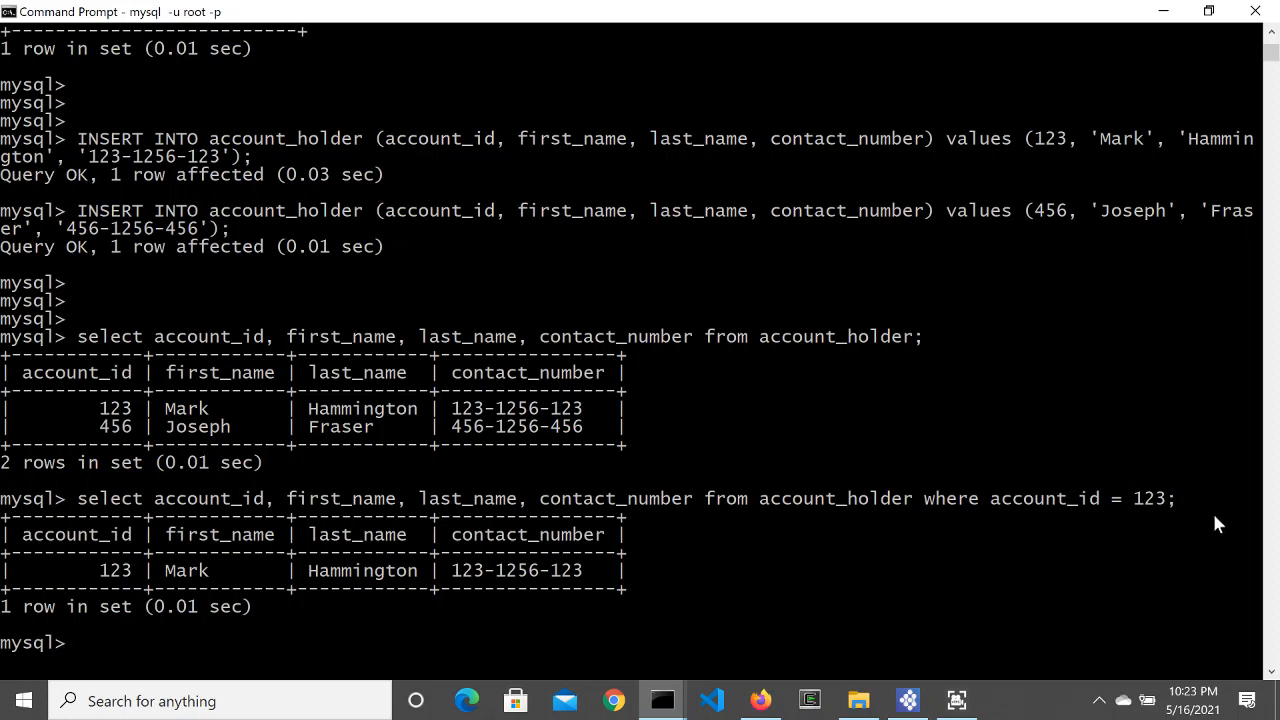
Step: Switch from the mysql console back to the AccountHolders.dbs data service in Integration Studio
left_click(908, 700)
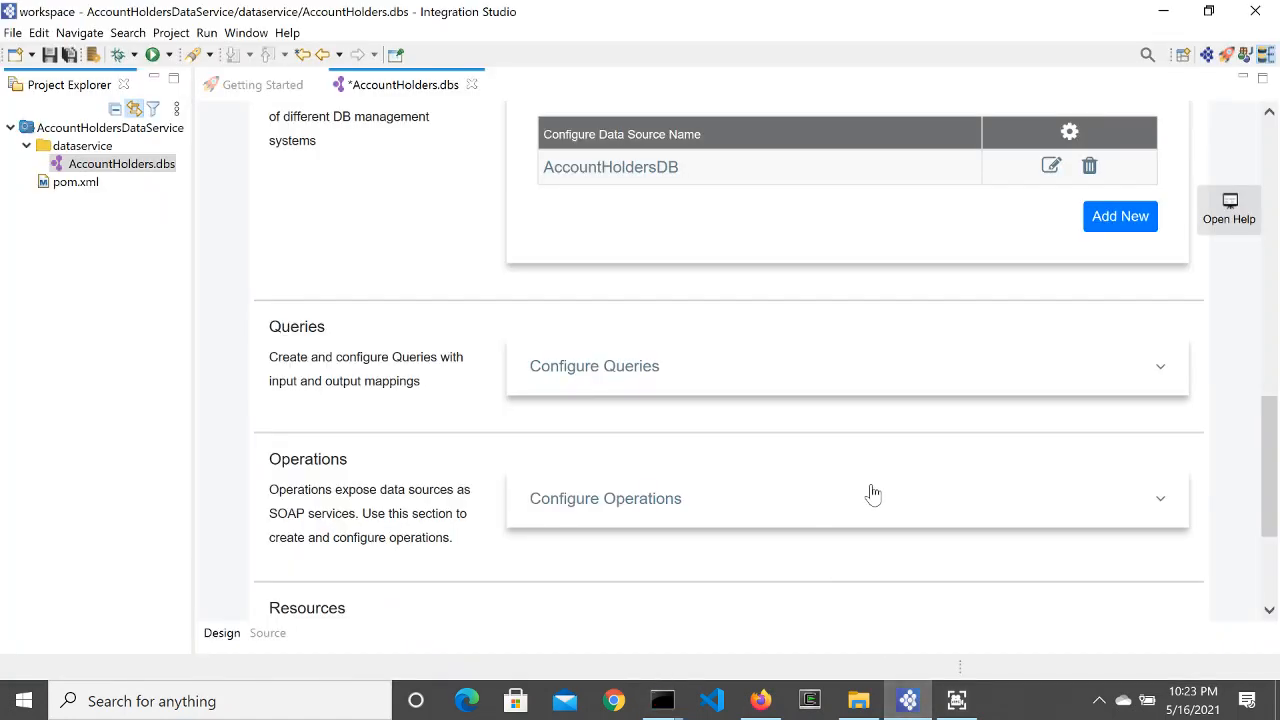
Step: Add a new query with ID QueryAccountDetail that uses the AccountHoldersDB datasource
left_click(660, 371)
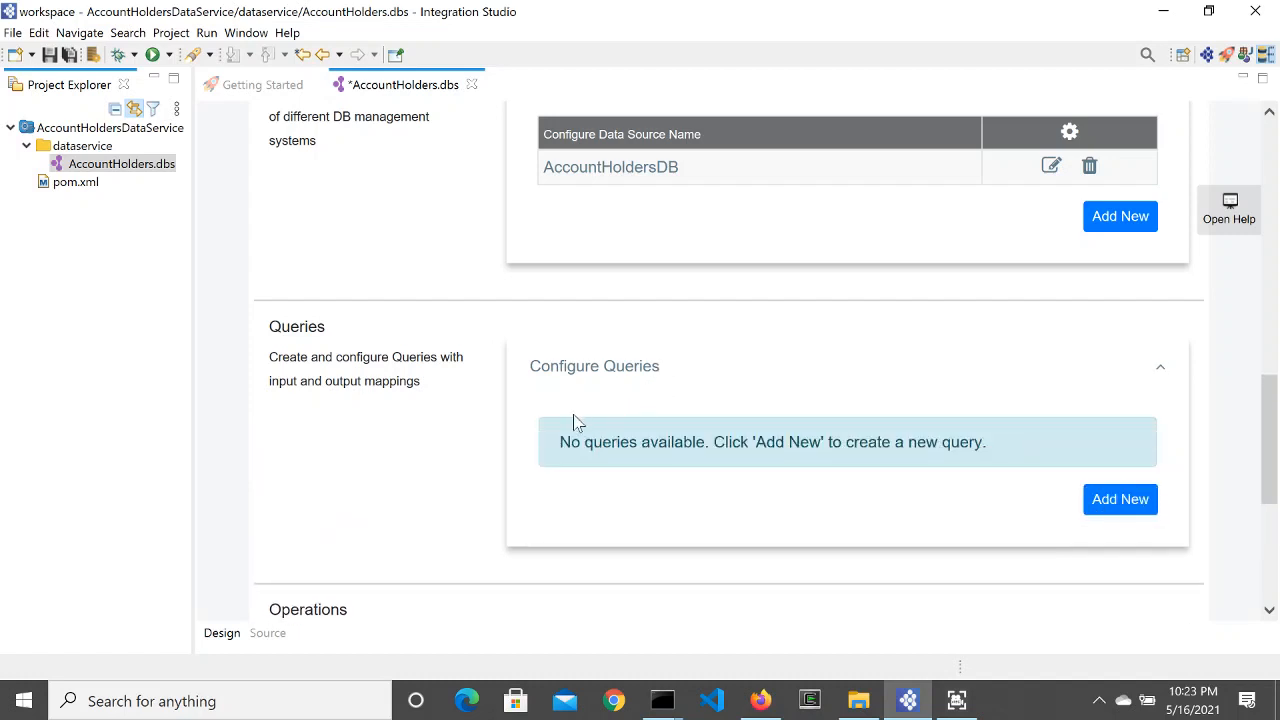
scroll(577, 422, "down", 3)
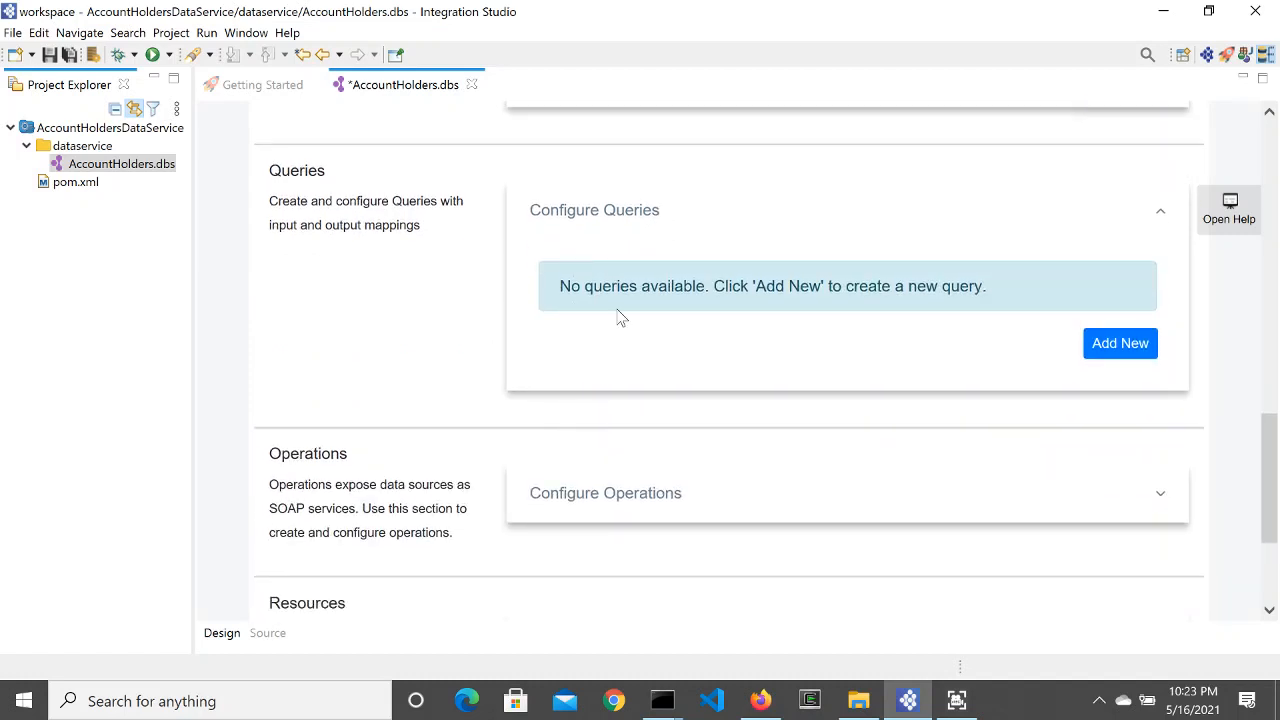
left_click(1140, 348)
left_click(561, 207)
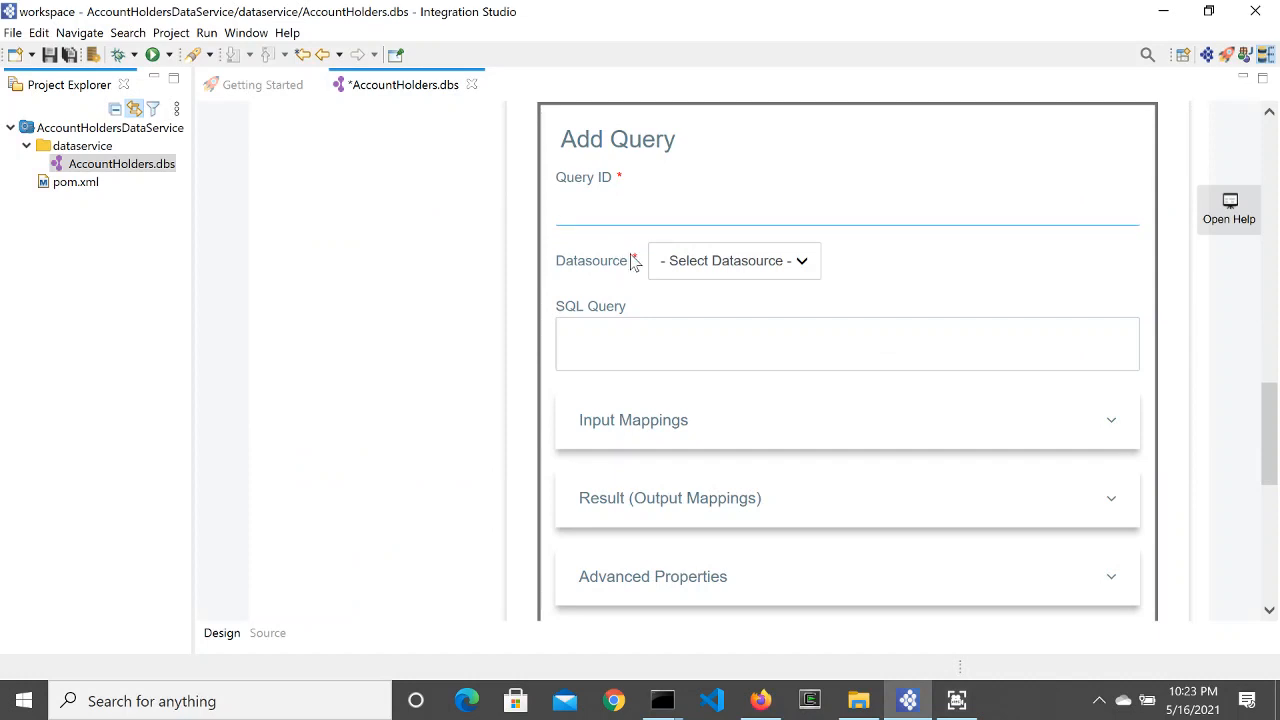
type("QueryAd")
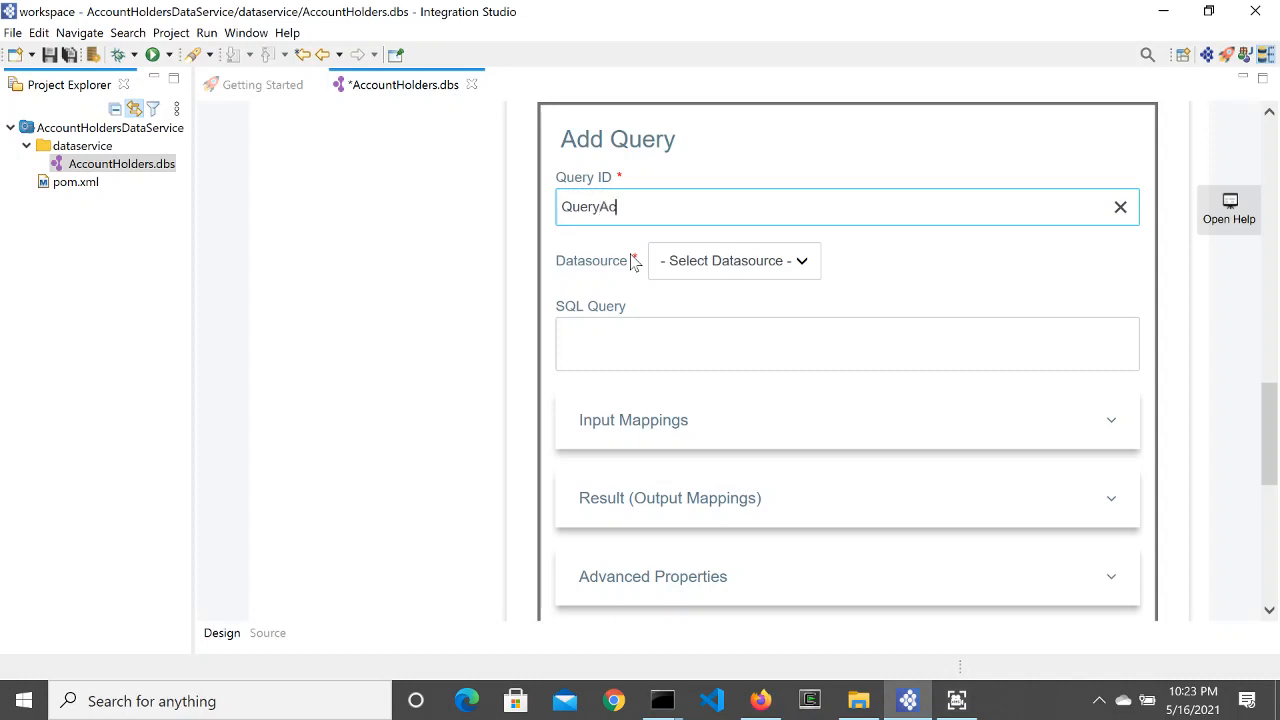
type("countDetail")
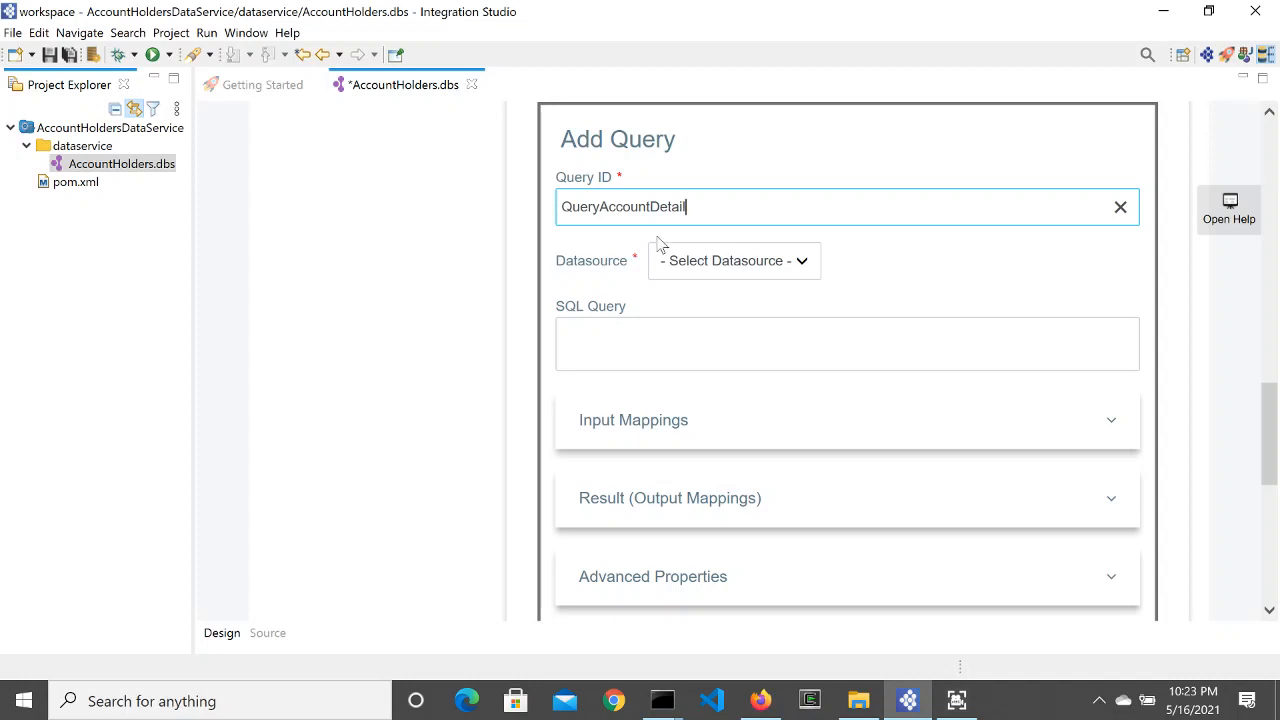
left_click(760, 265)
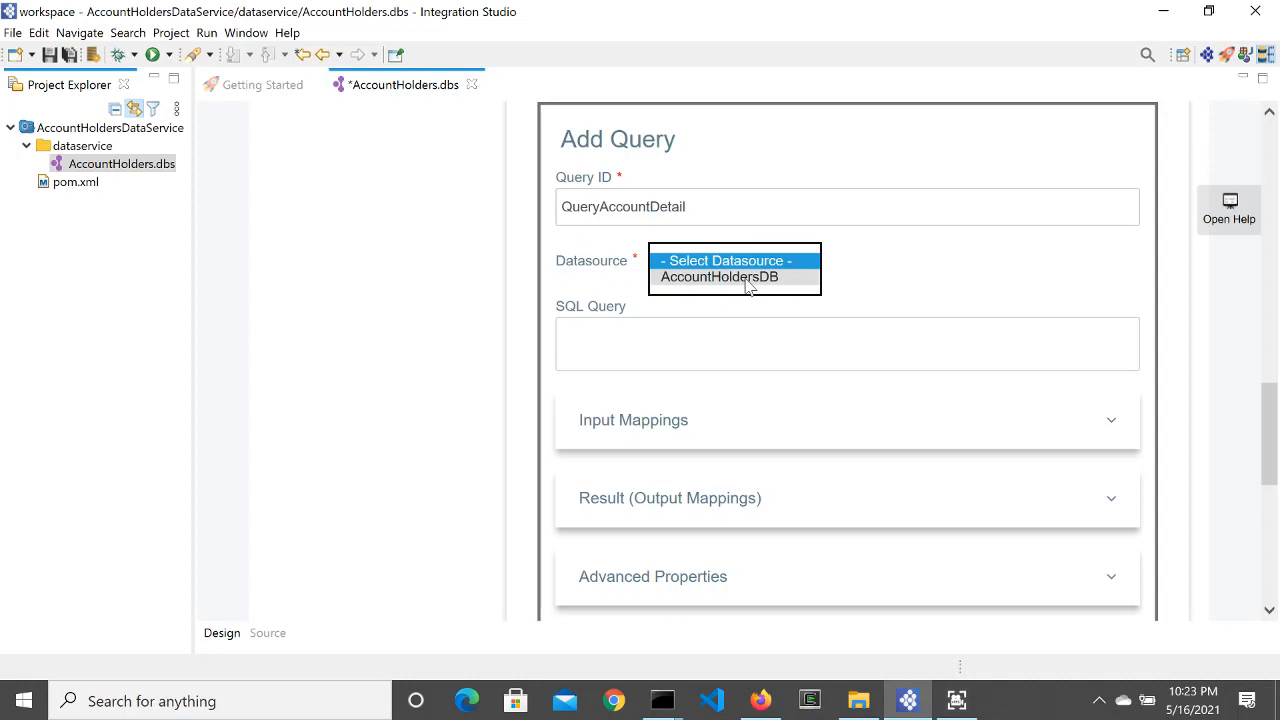
left_click(716, 279)
left_click(716, 344)
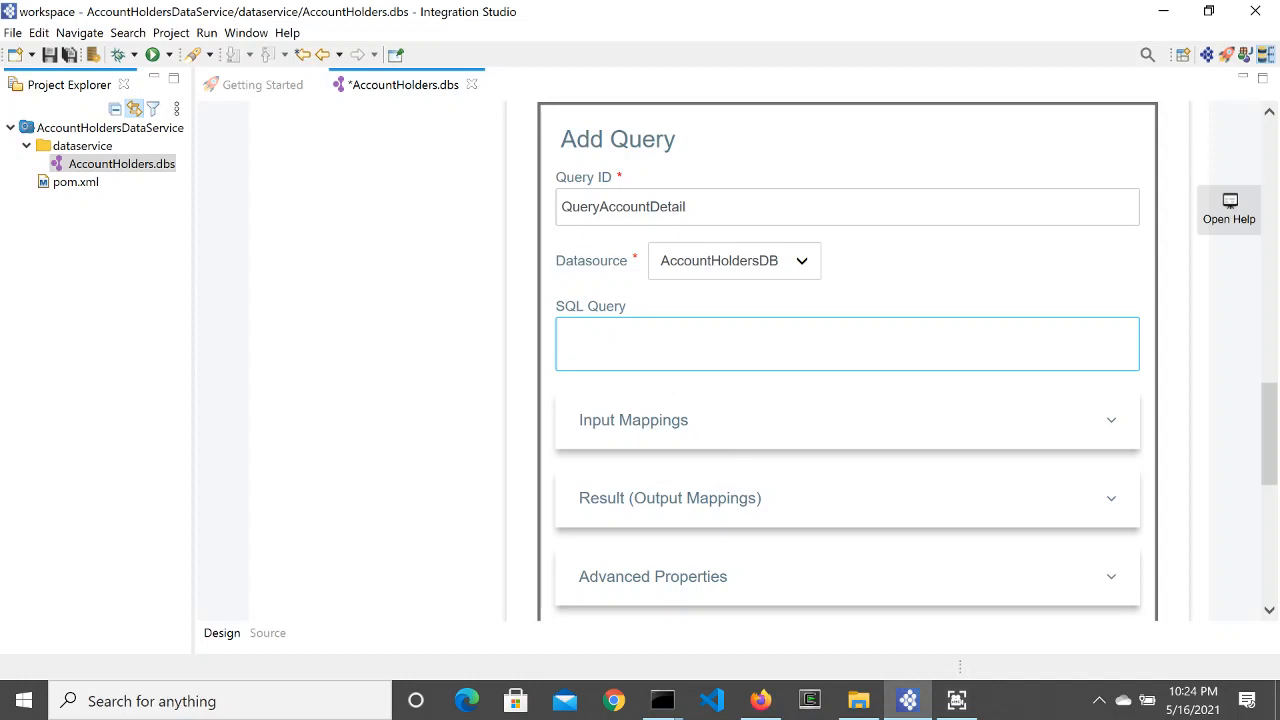
Step: Copy the account_id = 123 select statement from the mysql console and return to Integration Studio
left_click(662, 700)
left_click(752, 620)
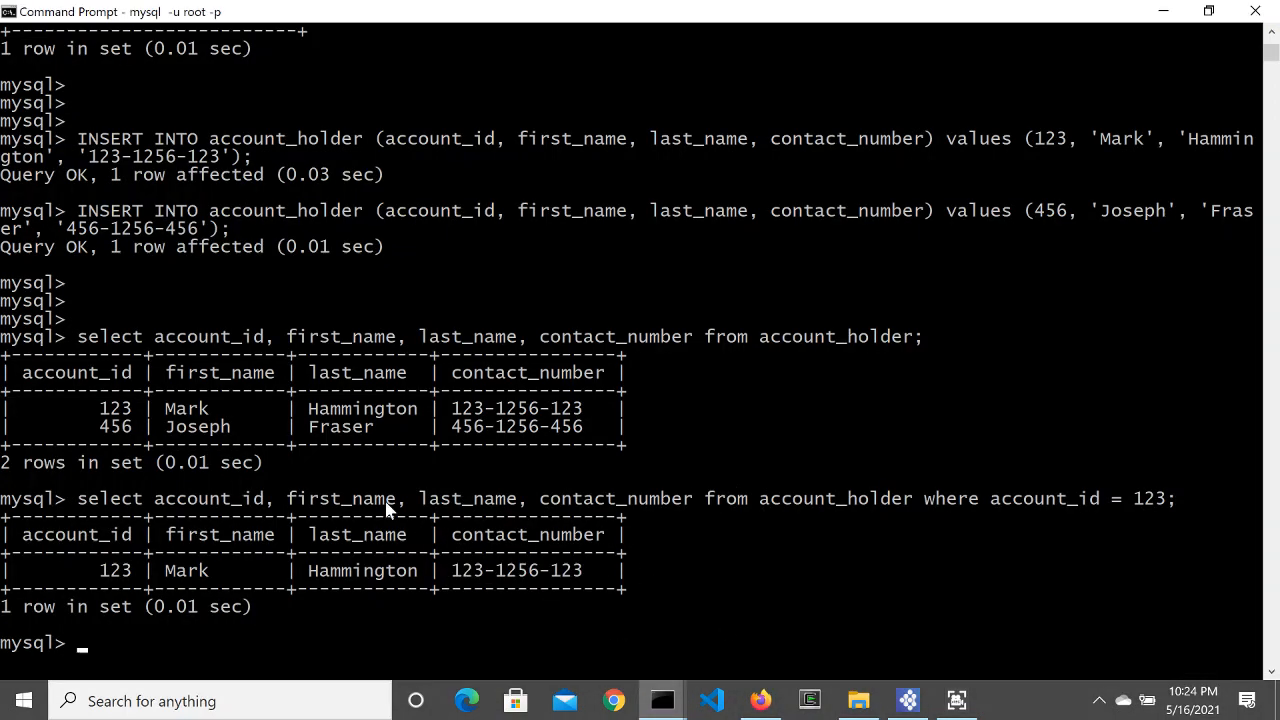
left_click_drag(84, 505, 1120, 508)
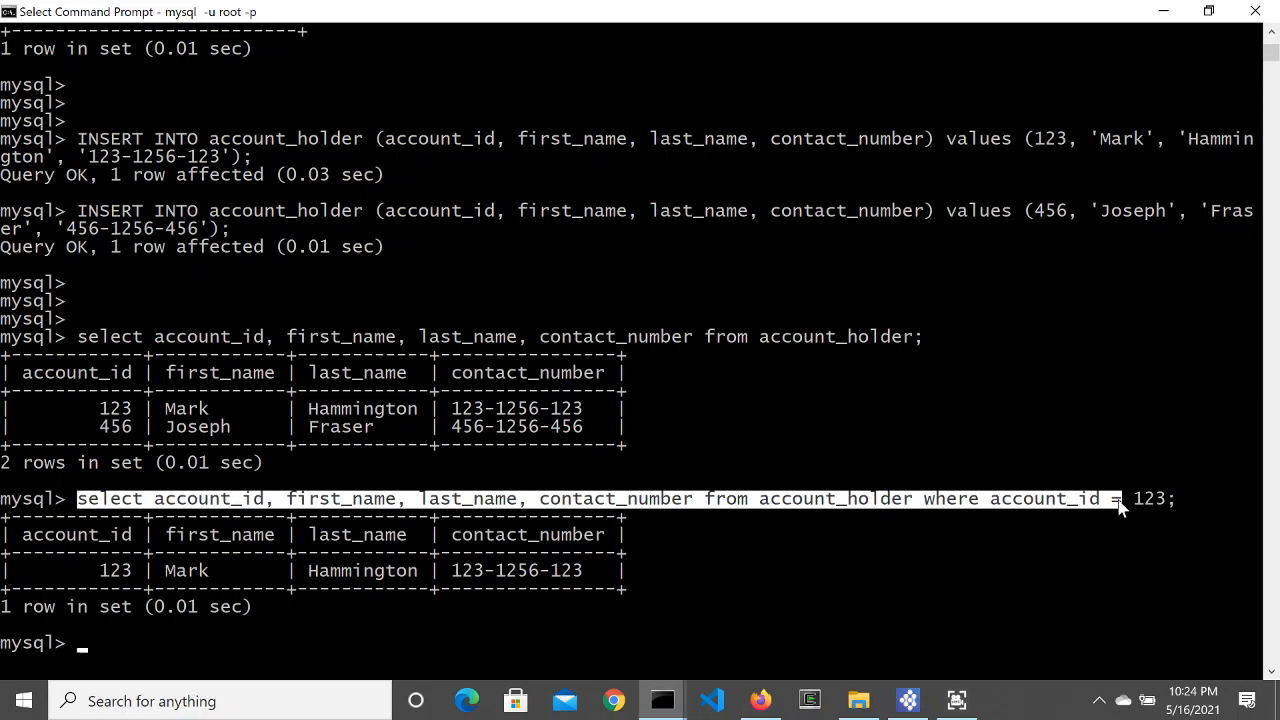
left_click_drag(1120, 508, 1168, 505)
left_click(9, 12)
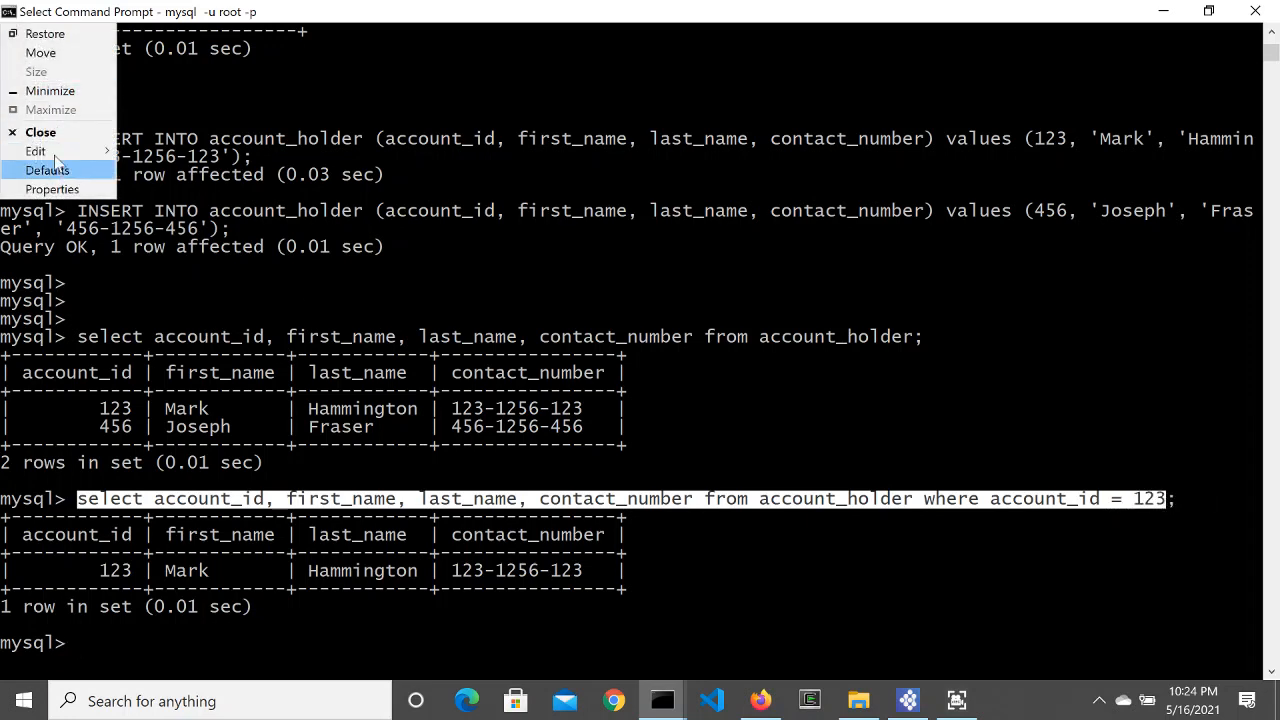
mouse_move(62, 160)
left_click(158, 171)
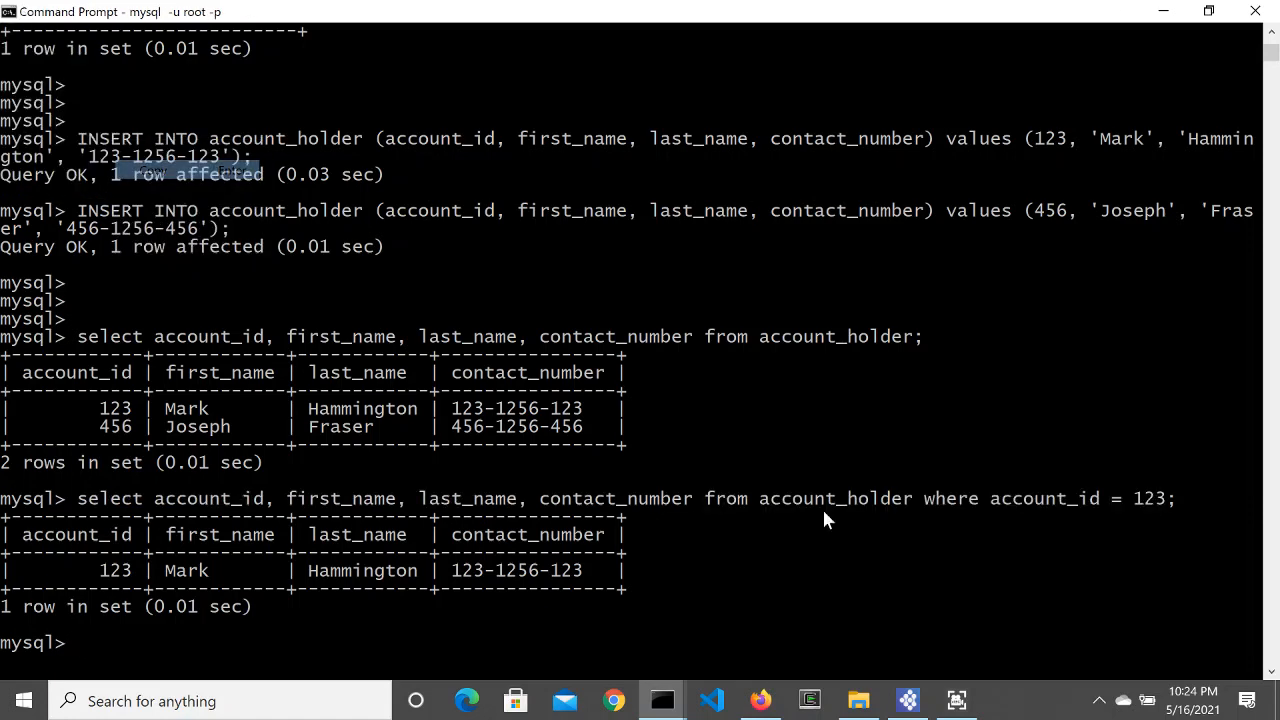
left_click(908, 700)
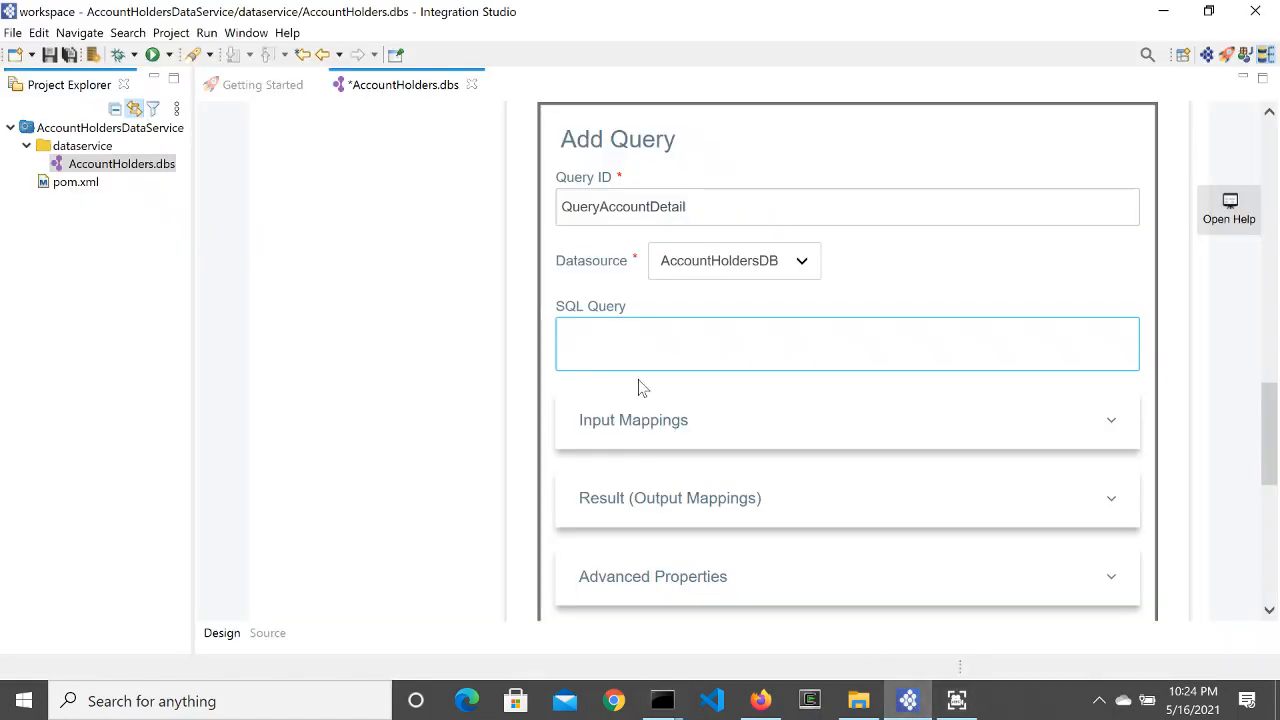
Step: Paste the select statement as the SQL query, replacing 123 with :account_id
key("ctrl+v")
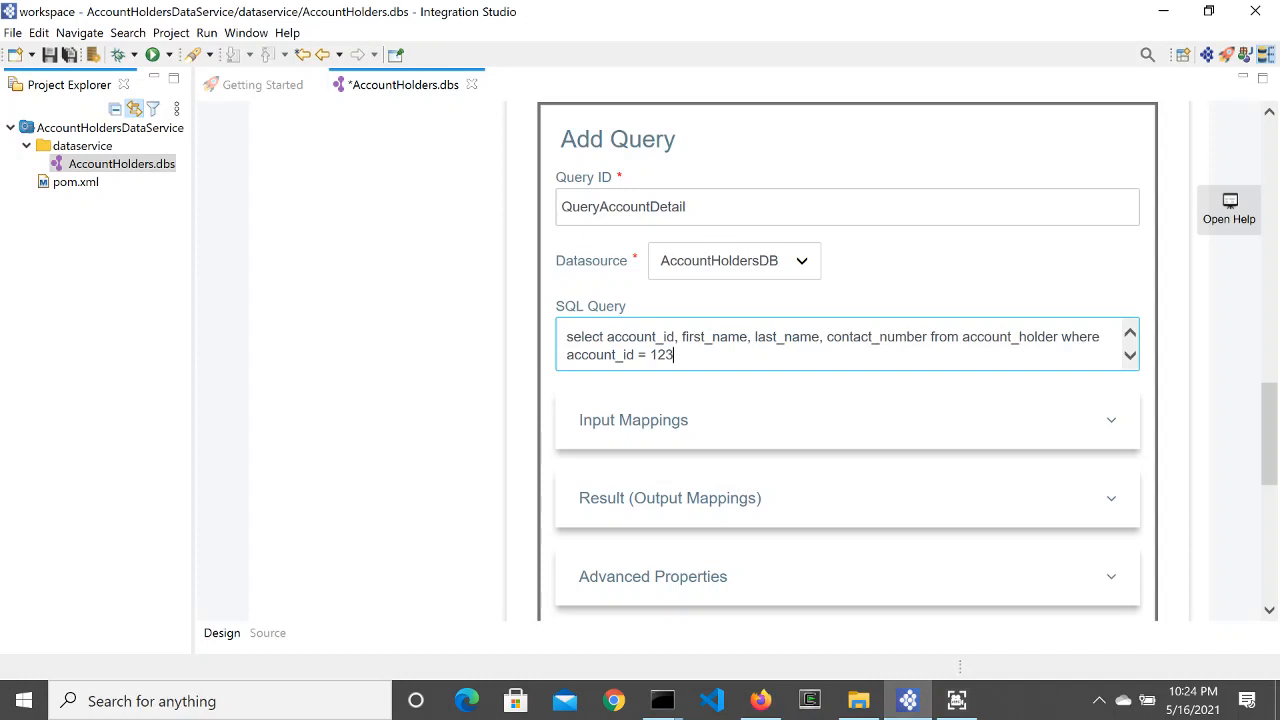
key("BackSpace")
key("BackSpace")
key("BackSpace")
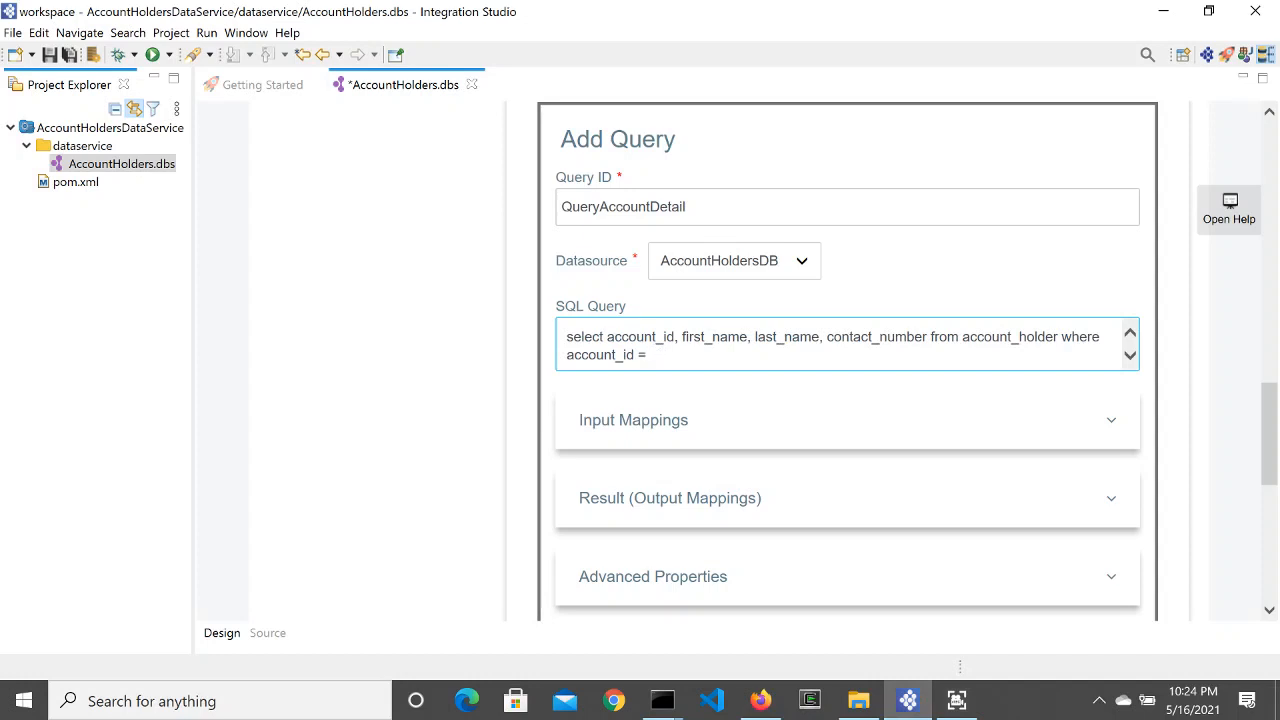
type(":")
type("account_id")
left_click(671, 421)
scroll(685, 500, "down", 1)
scroll(685, 500, "down", 1)
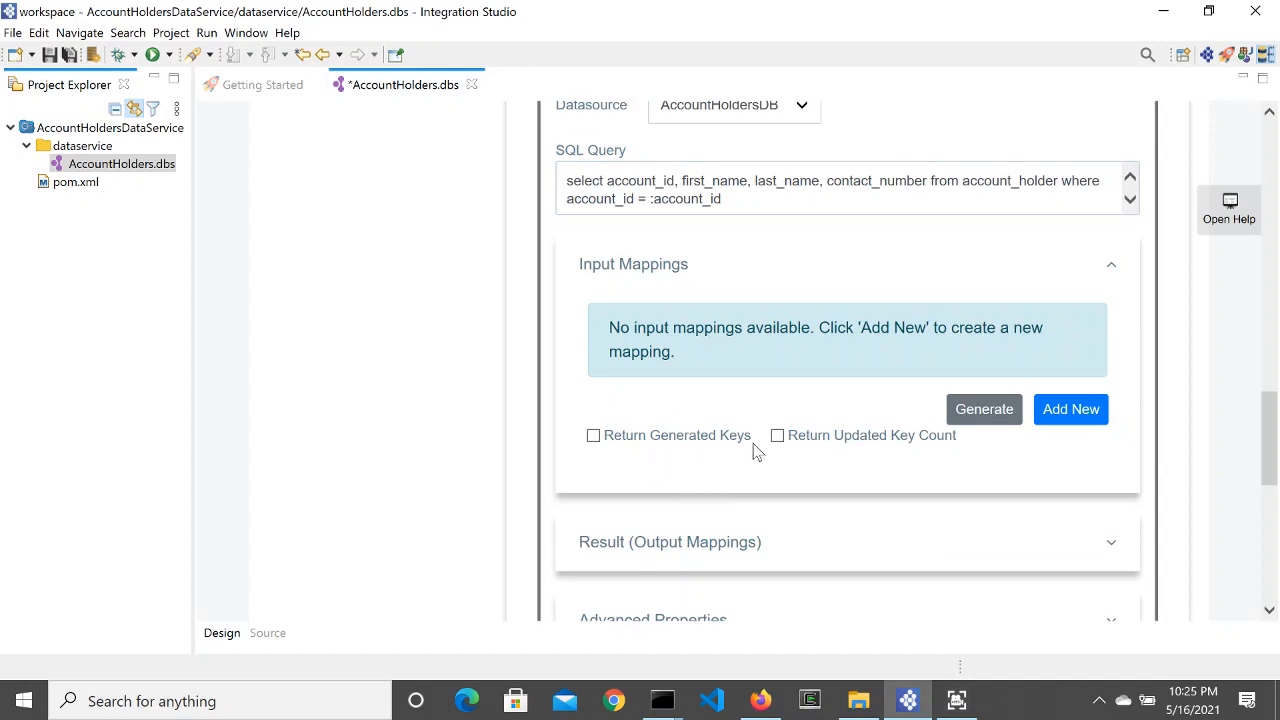
Step: Add input mapping account_id as a Scalar Integer parameter with default value 456 and save it
left_click(1068, 409)
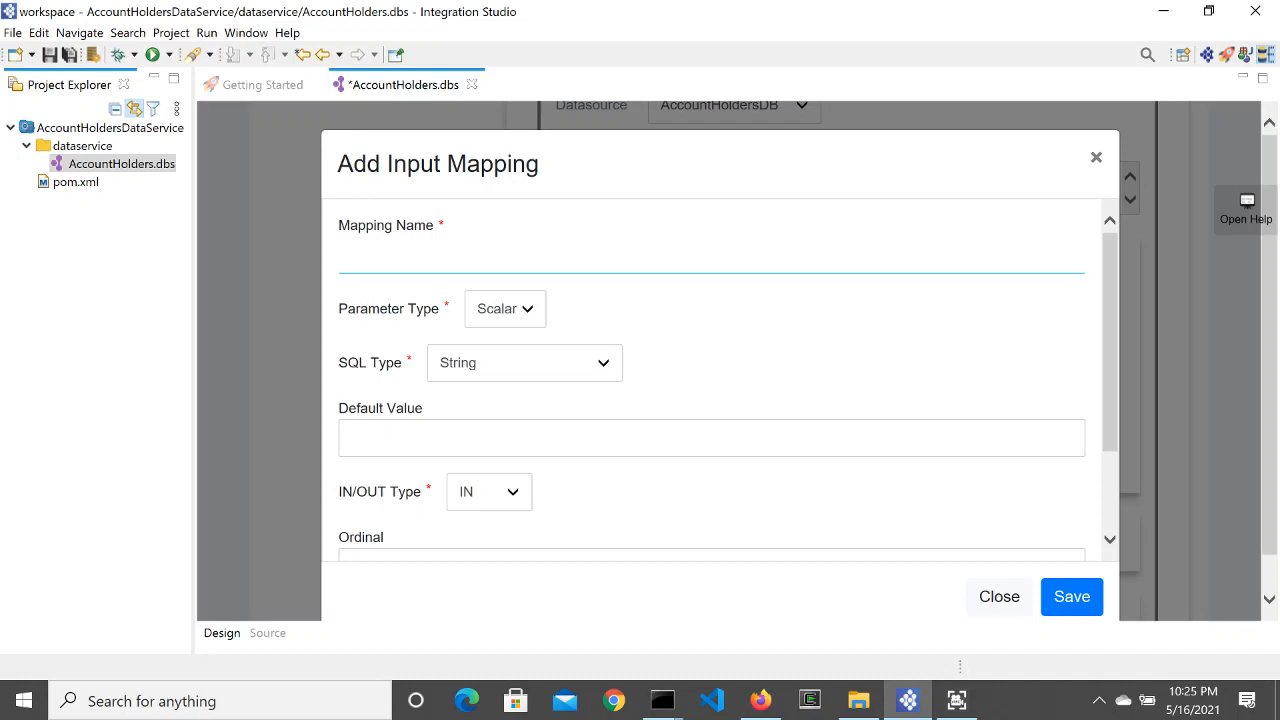
type("account")
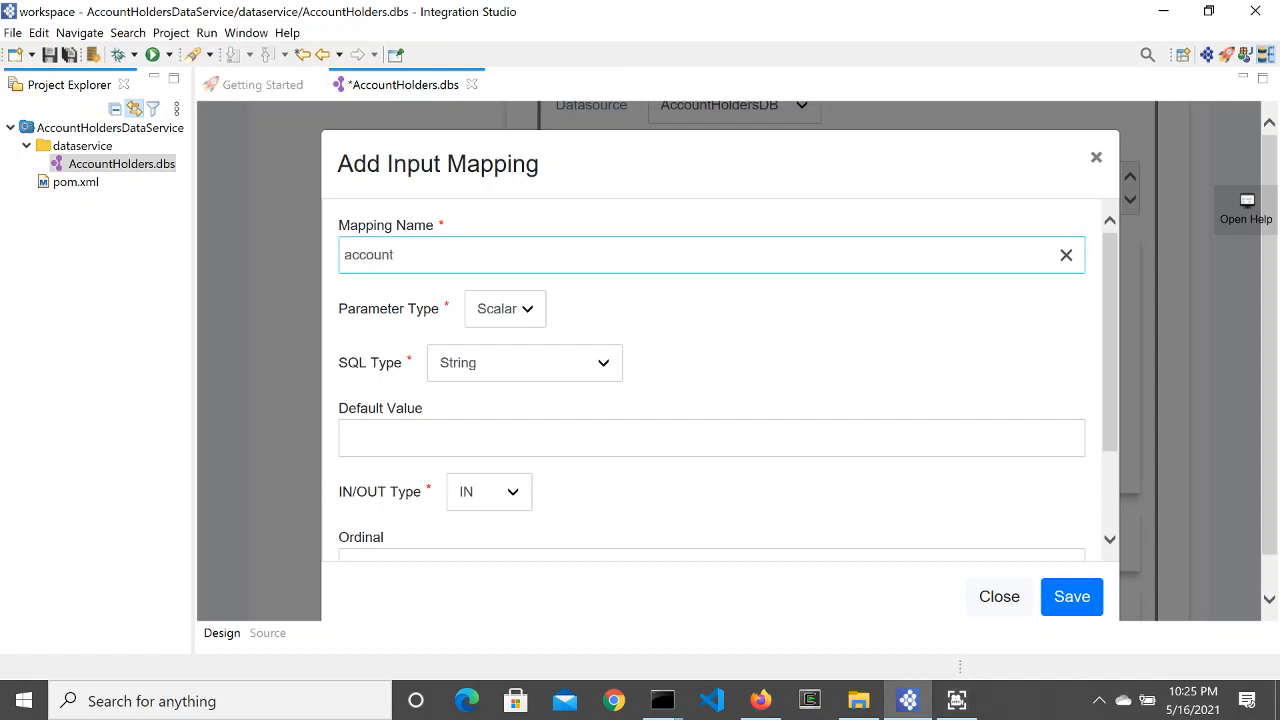
type("_id")
left_click(528, 314)
left_click(505, 318)
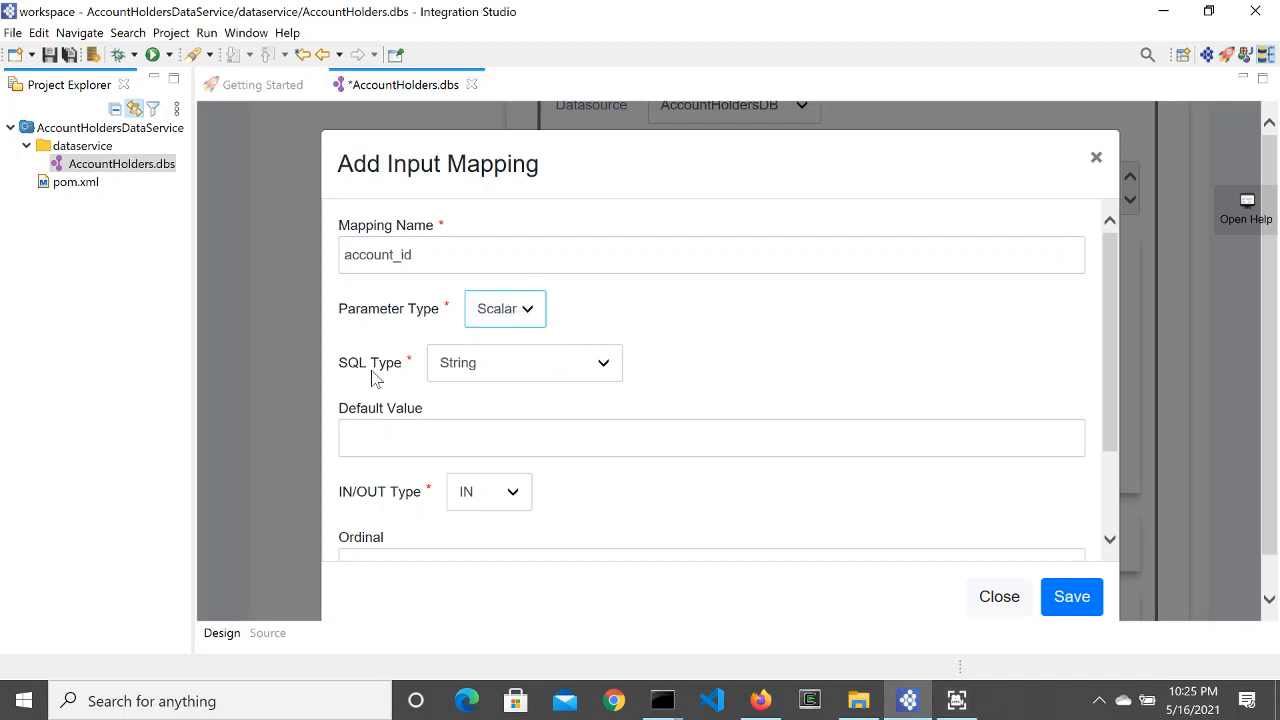
left_click(610, 374)
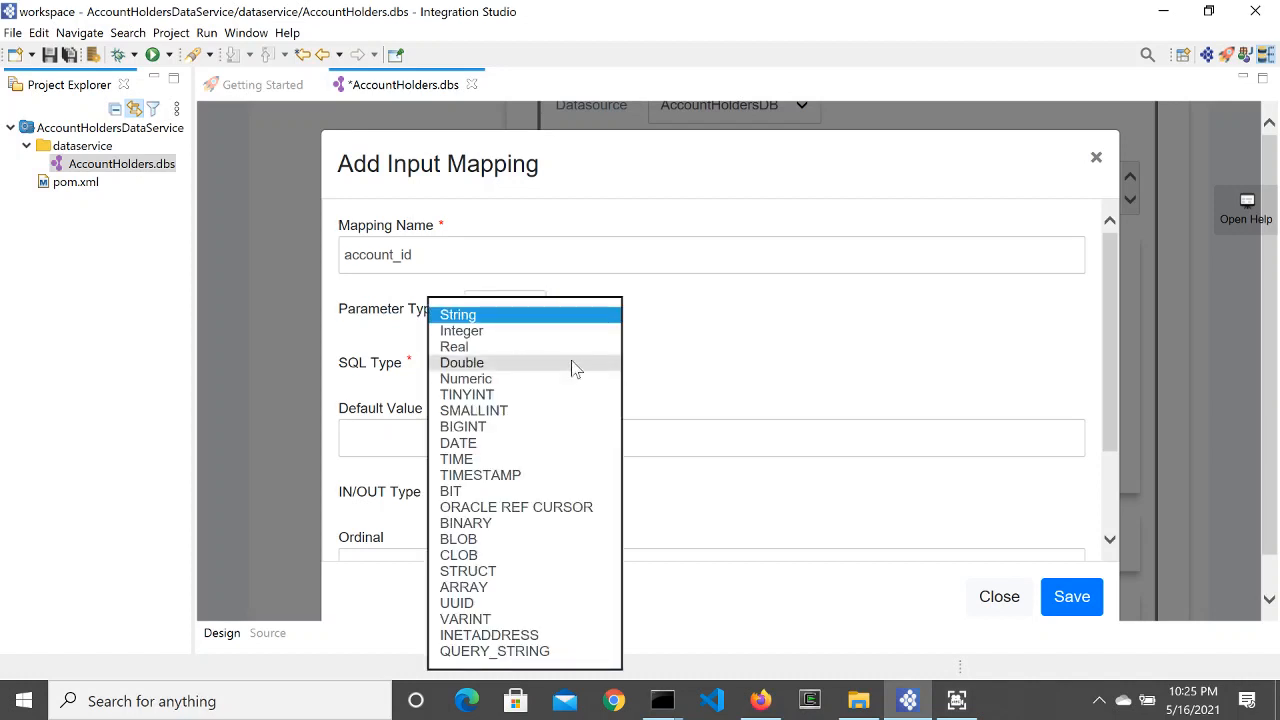
left_click(538, 343)
key("Tab")
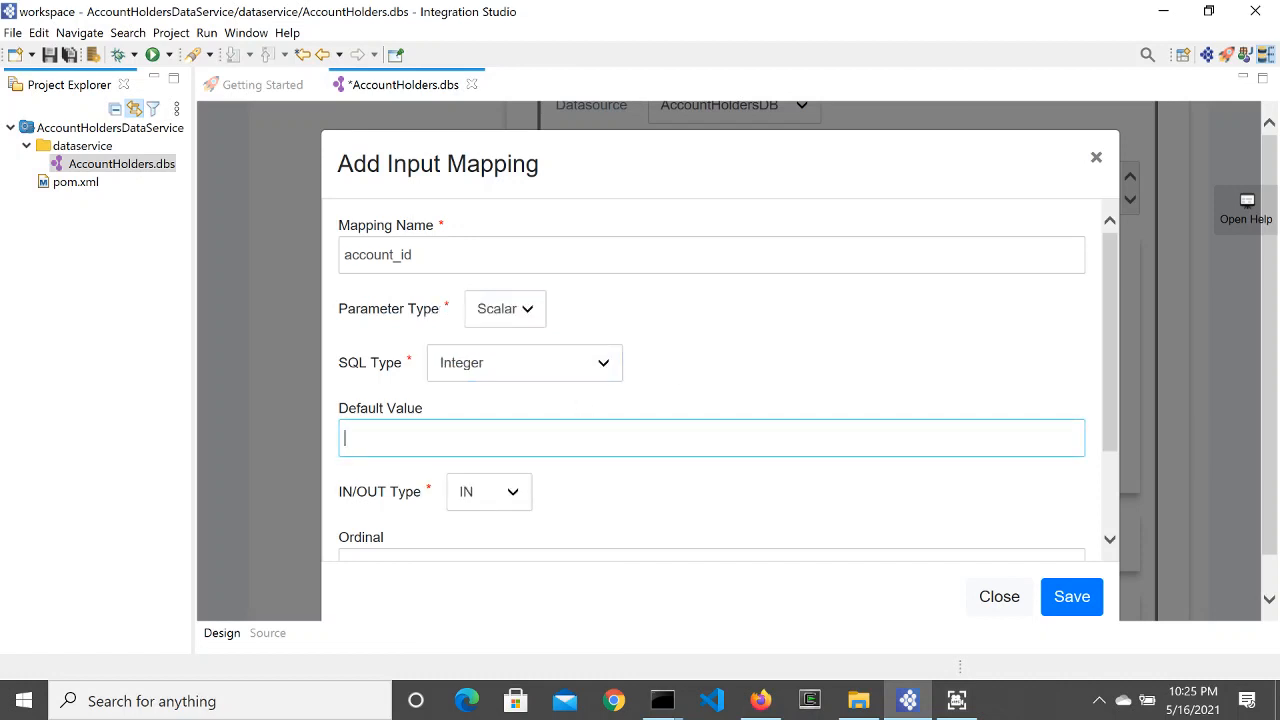
type("456")
scroll(562, 493, "down", 3)
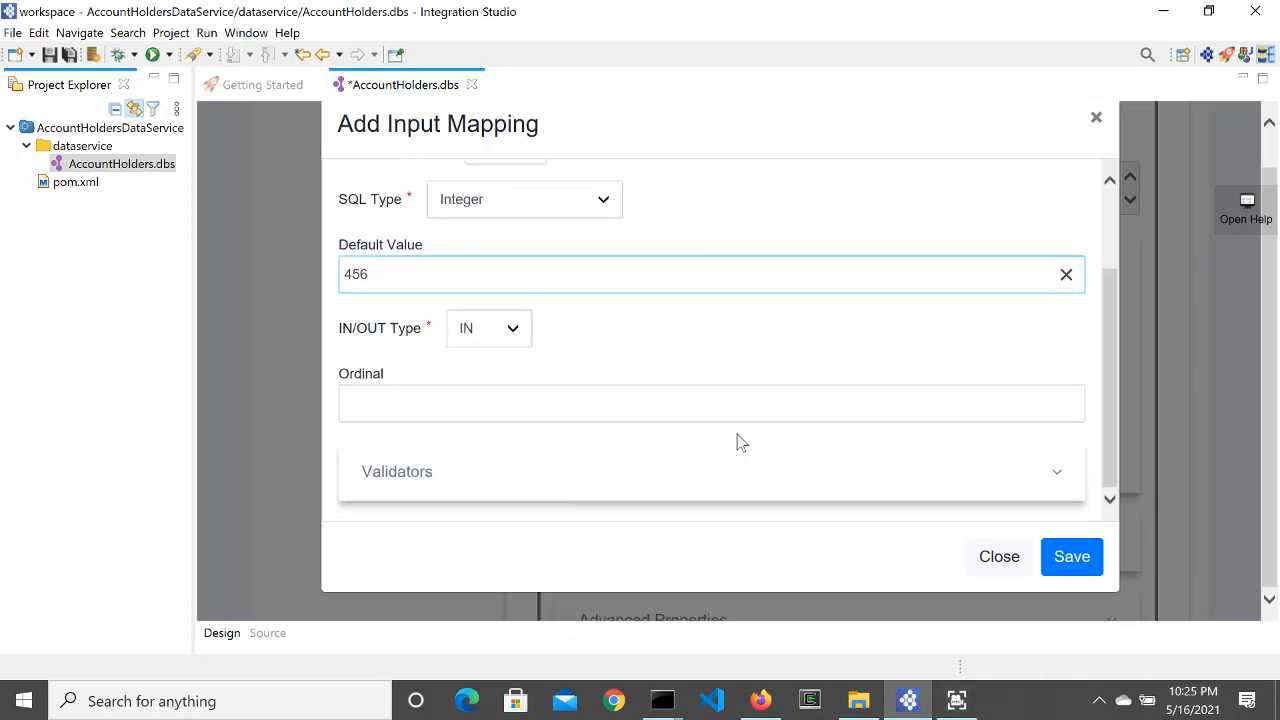
scroll(737, 434, "up", 3)
scroll(740, 442, "down", 3)
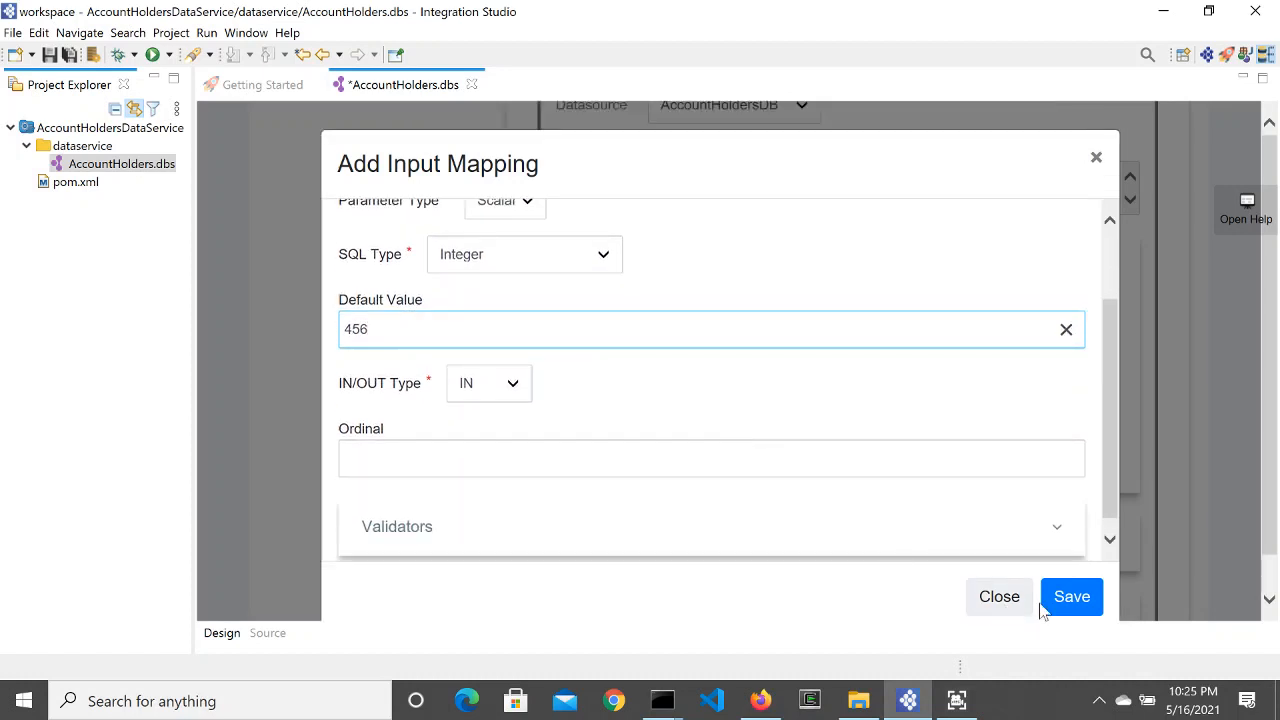
left_click(1070, 600)
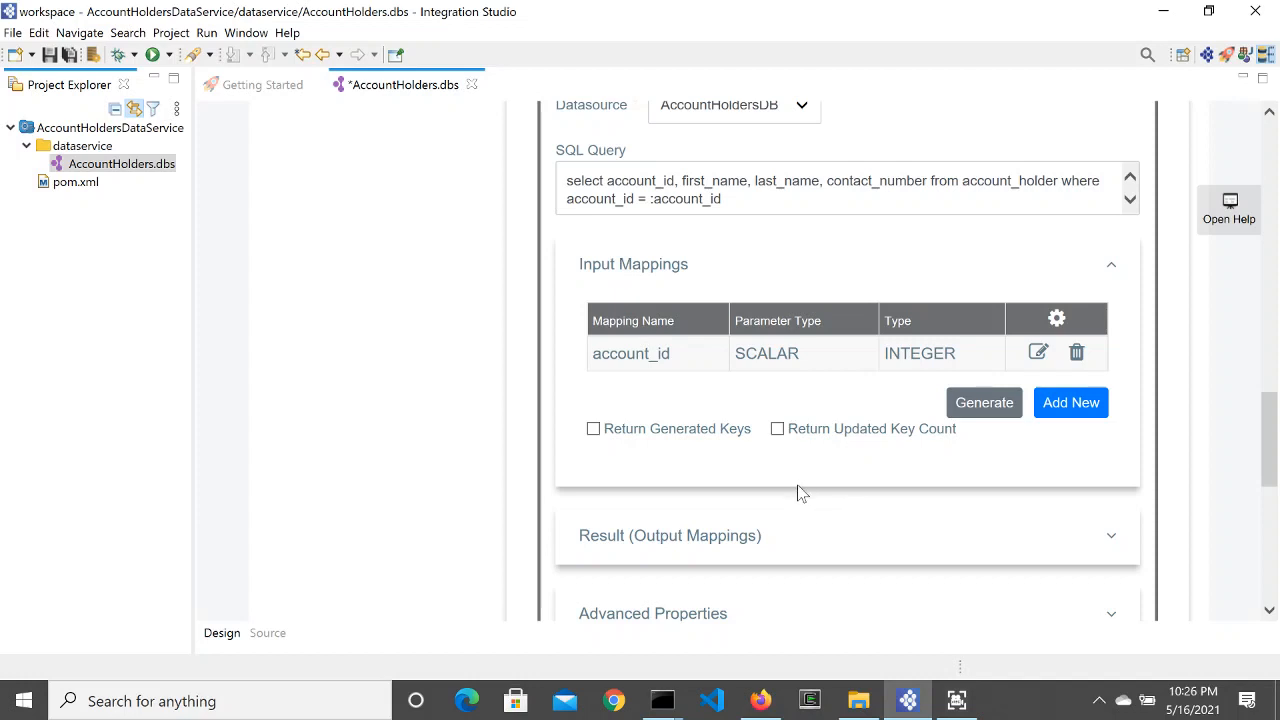
Step: Keep XML output, grouped by element AccountDetail with row name account
left_click(634, 533)
scroll(634, 533, "down", 3)
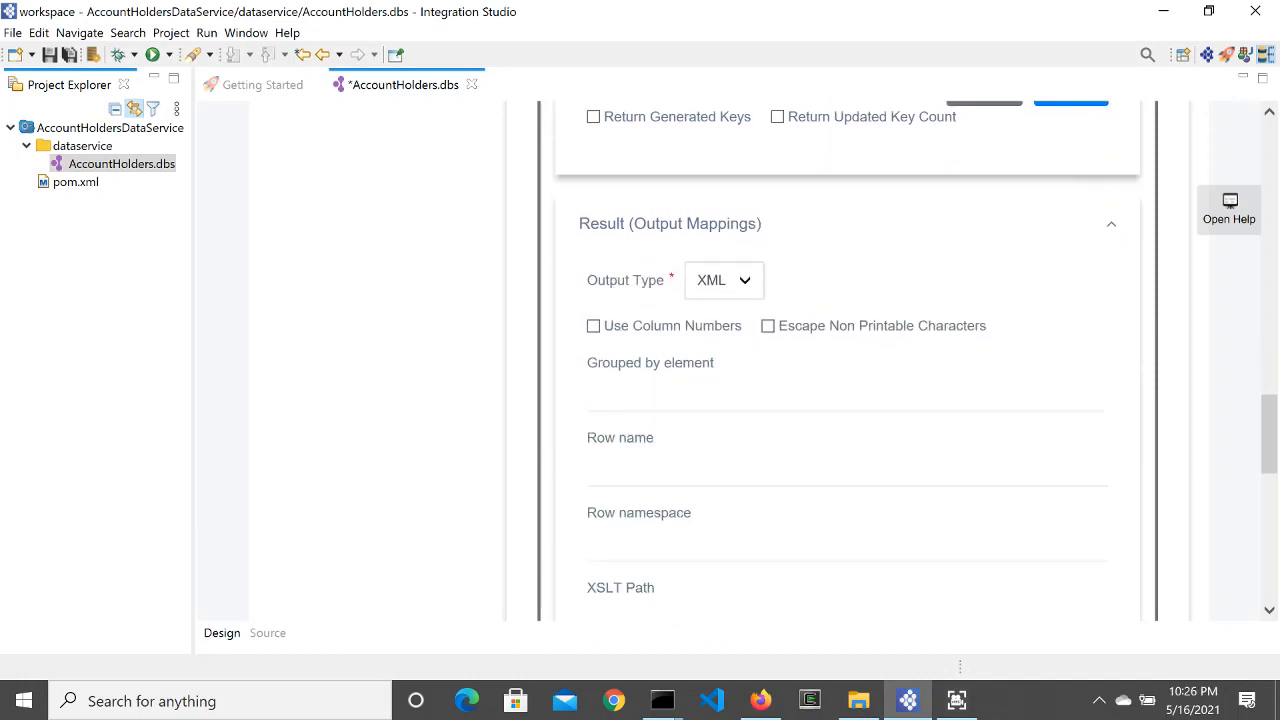
left_click(733, 292)
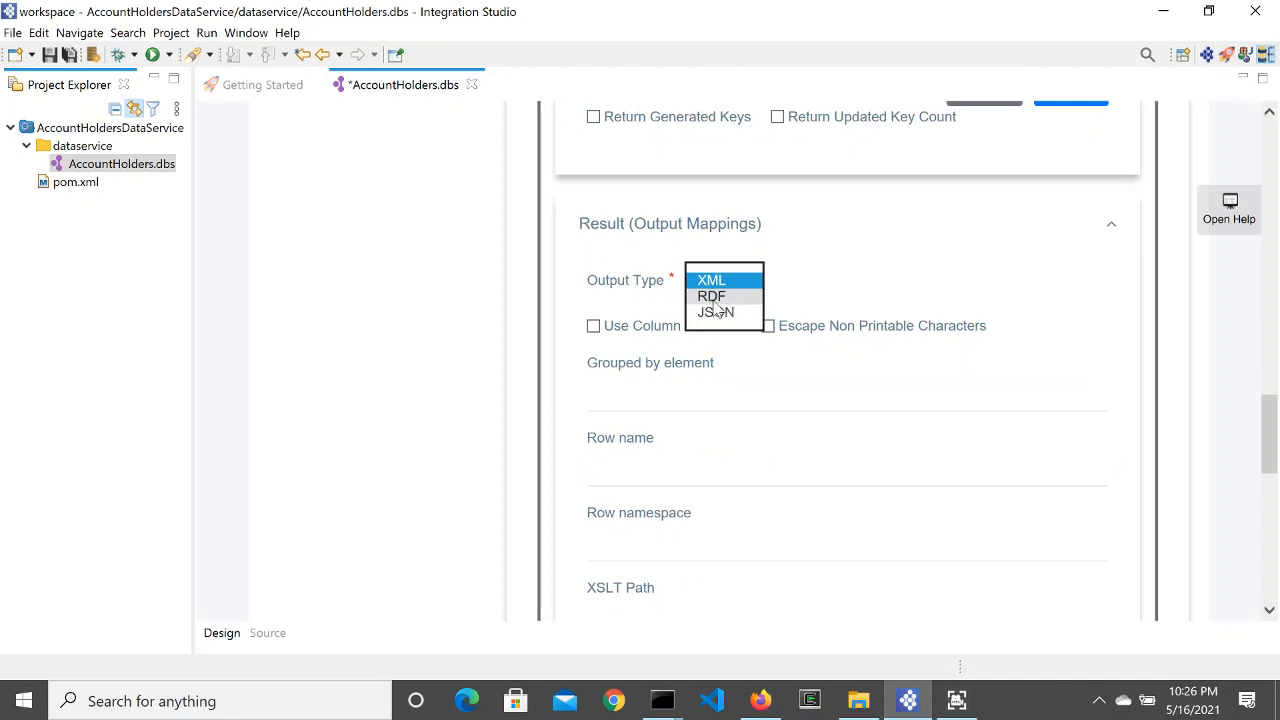
left_click(832, 275)
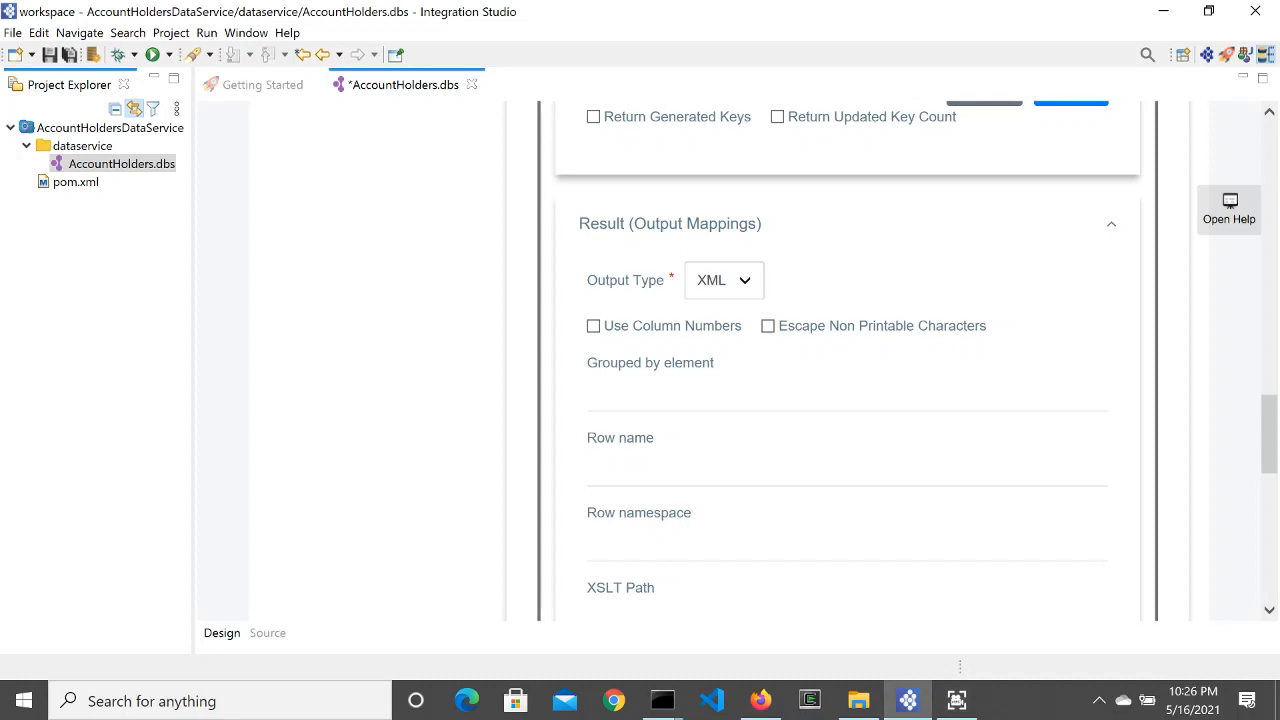
left_click(668, 393)
type("AccountDetail")
left_click(640, 452)
type("account")
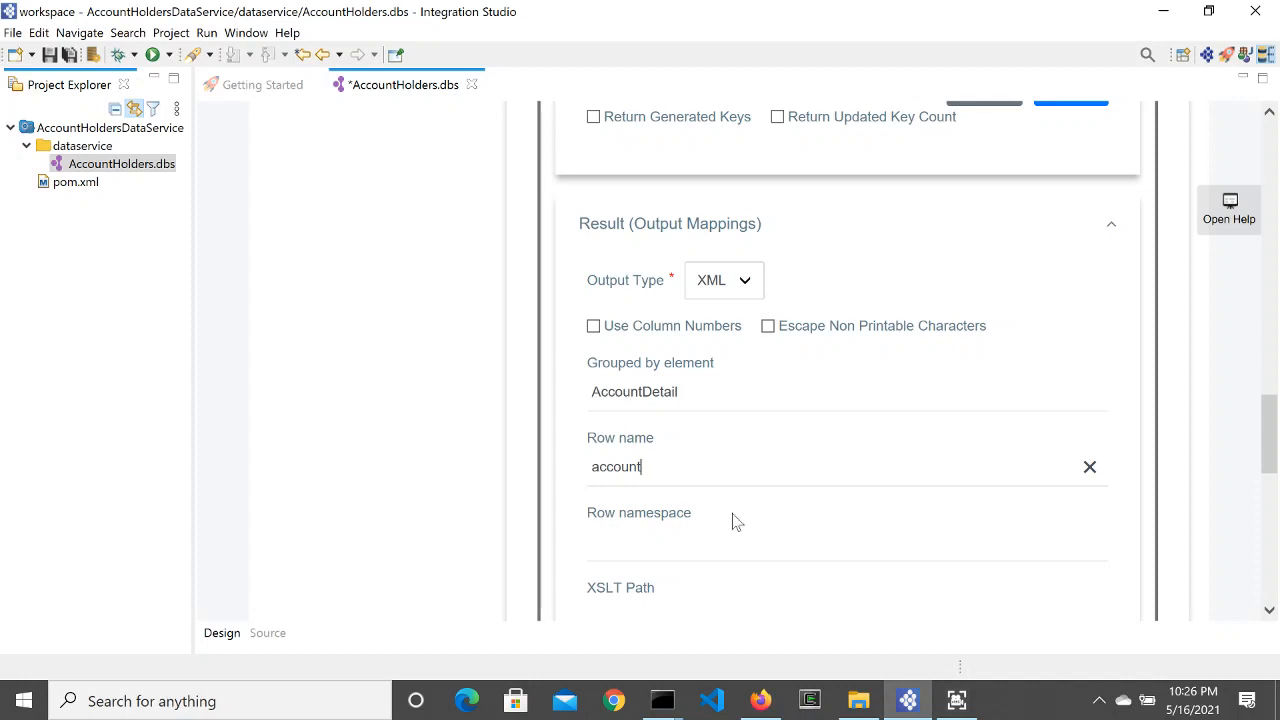
scroll(694, 517, "down", 3)
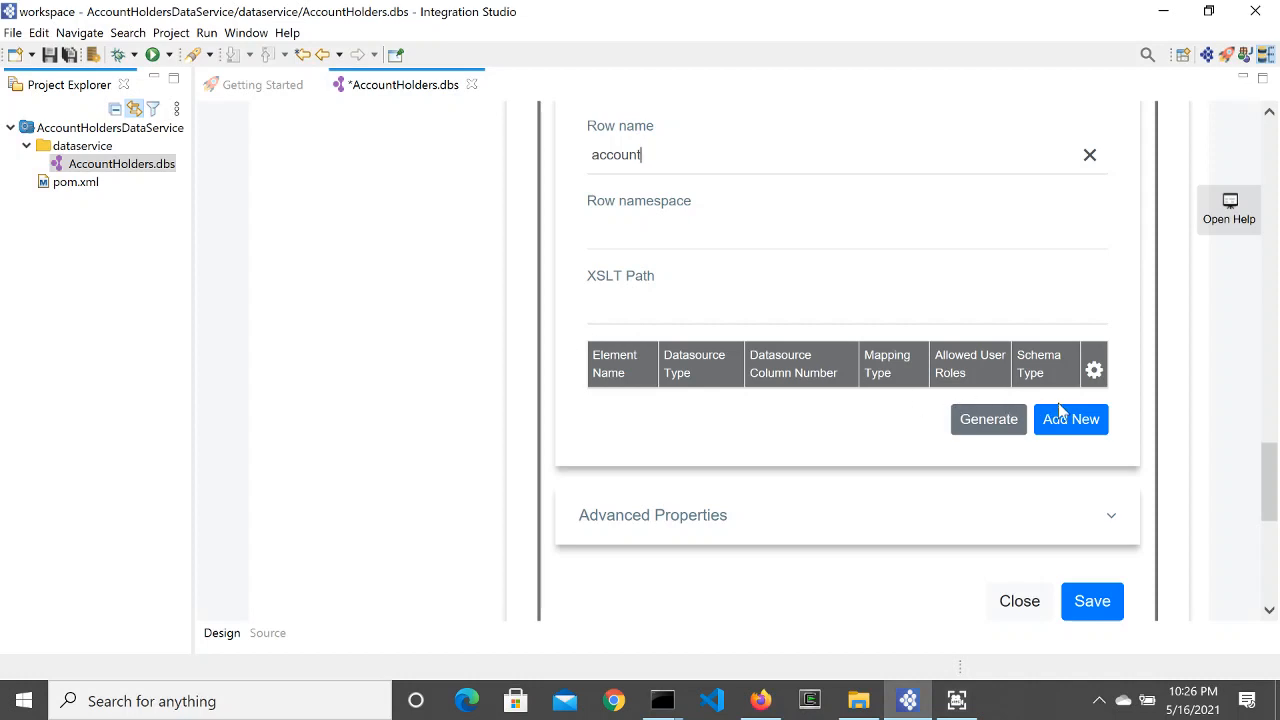
Step: Add a Scalar Element output mapping account_id taken from the account_id column
left_click(1095, 422)
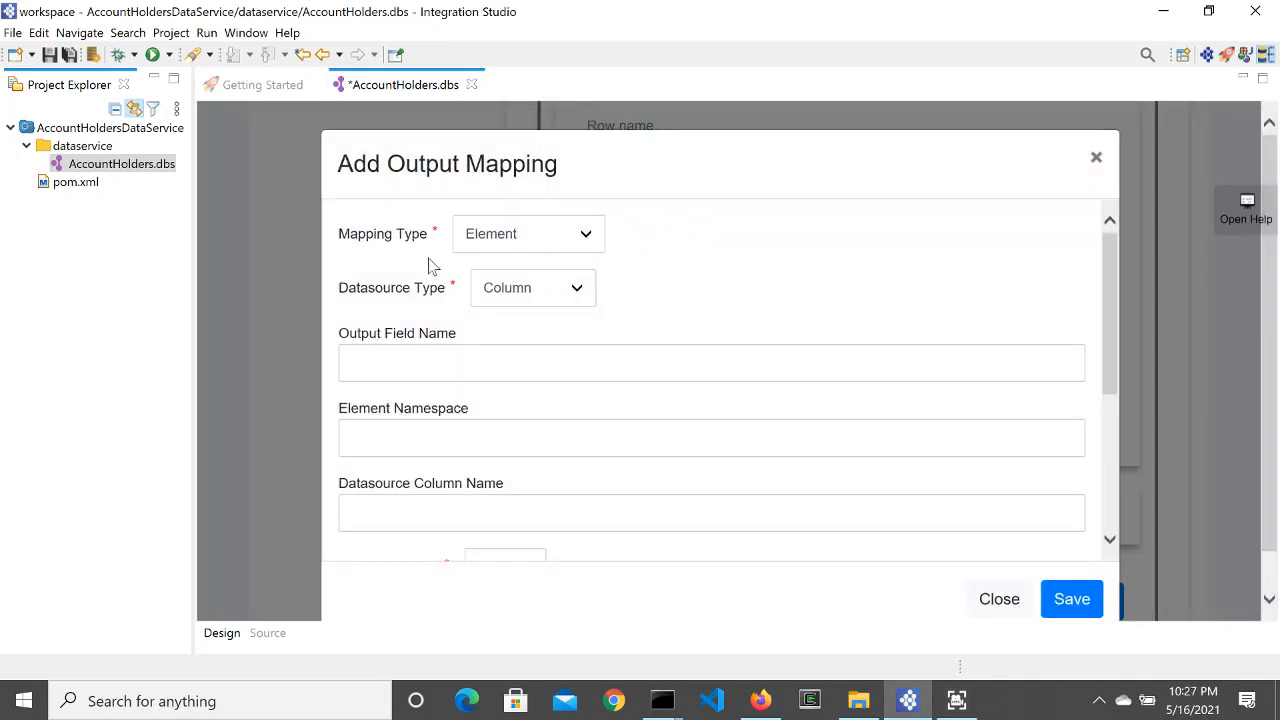
left_click(529, 243)
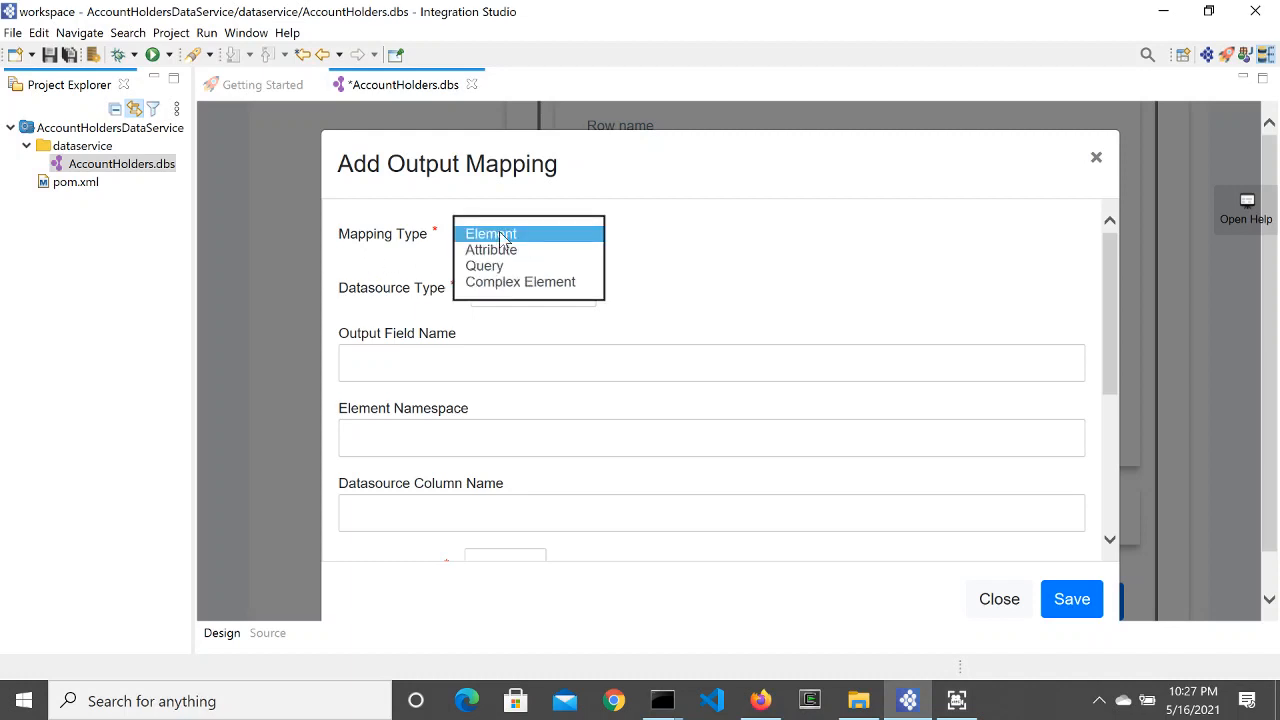
left_click(500, 236)
left_click(563, 237)
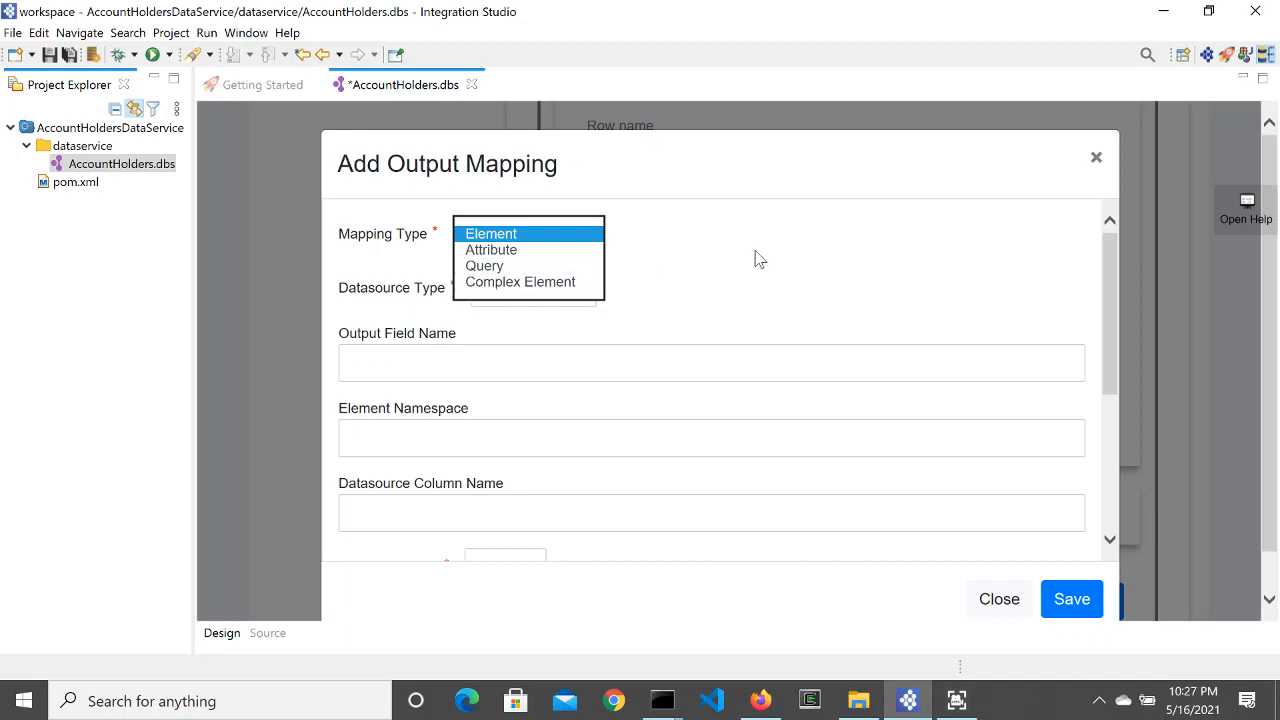
left_click(514, 238)
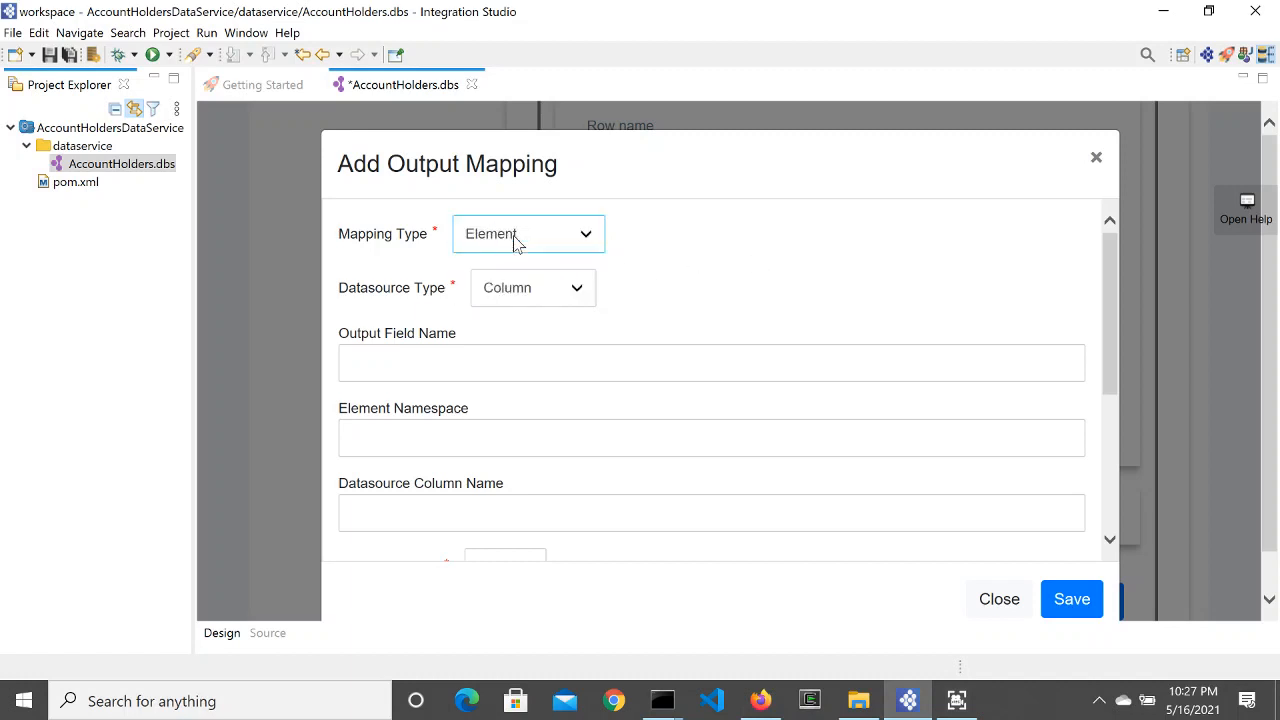
left_click(550, 292)
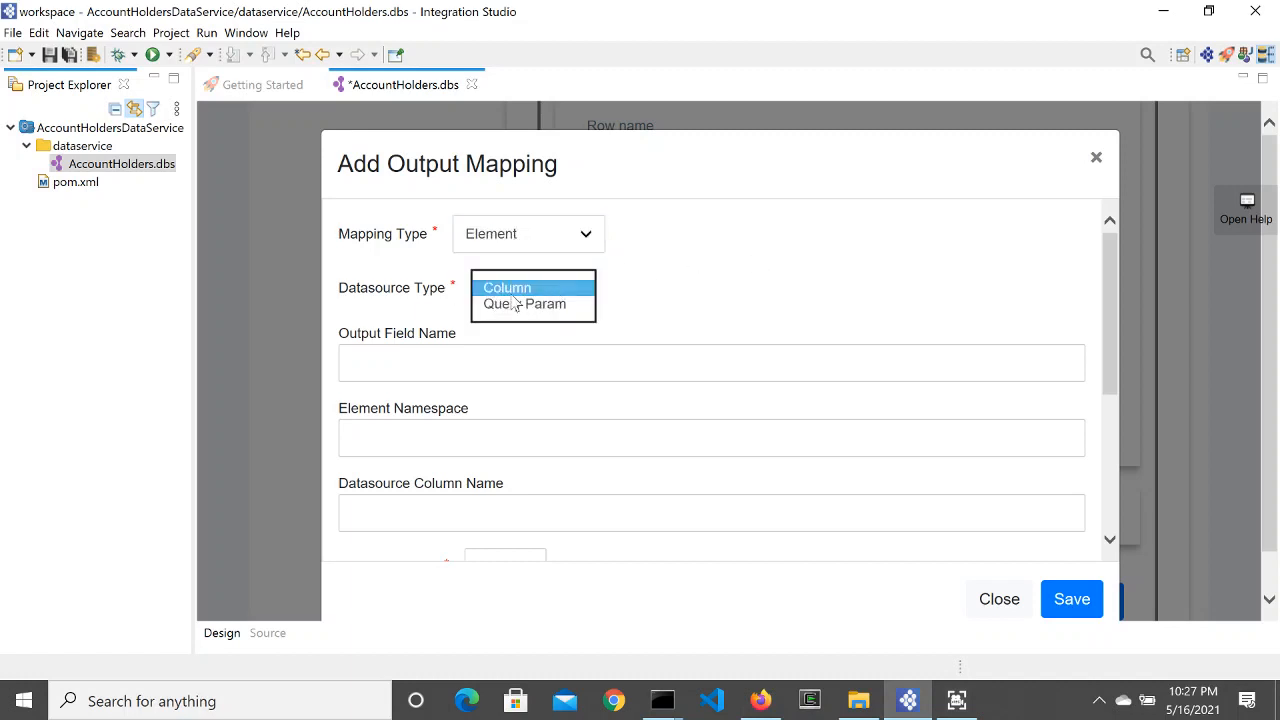
left_click(537, 292)
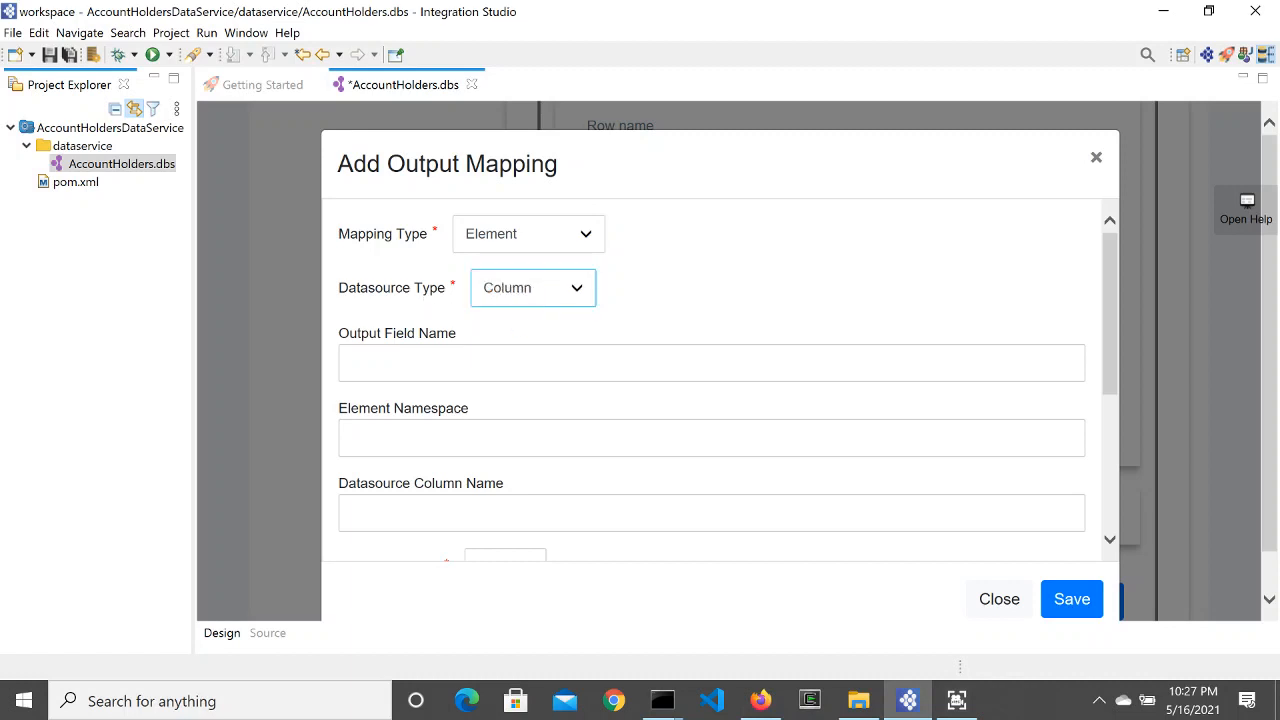
left_click(538, 363)
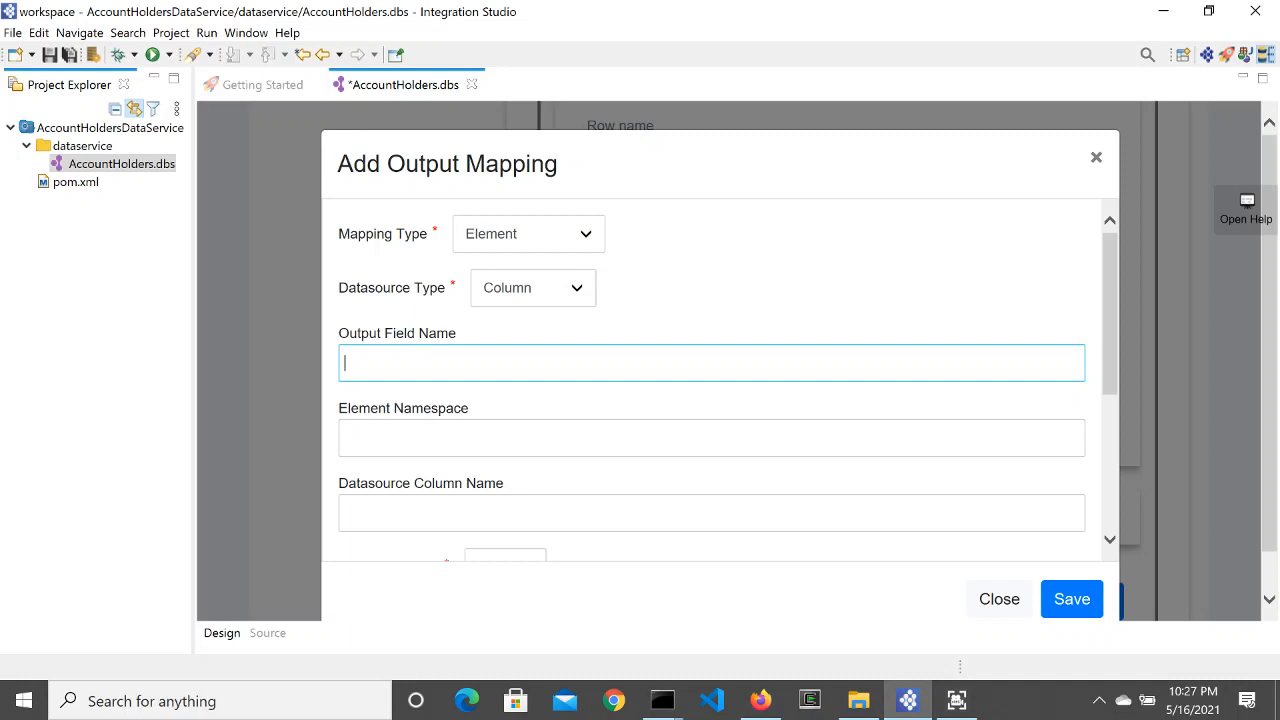
type("account_id")
key("ctrl+a")
key("ctrl+c")
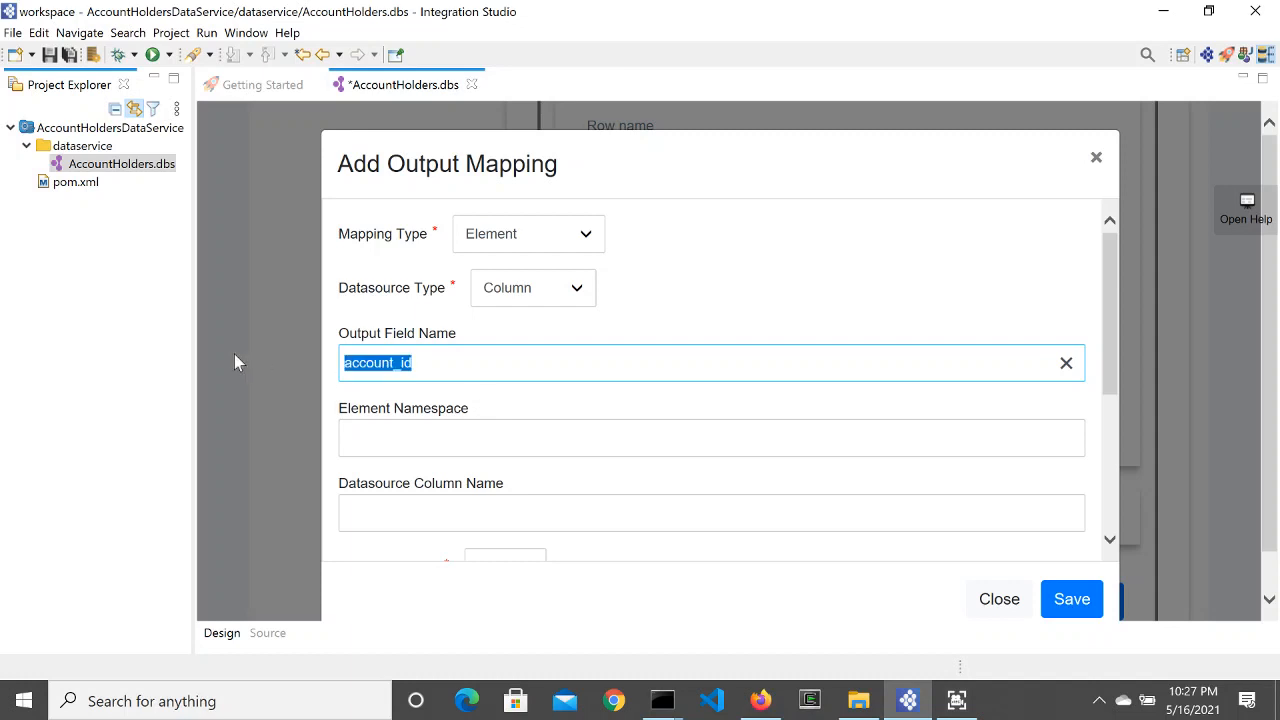
left_click(435, 510)
key("ctrl+v")
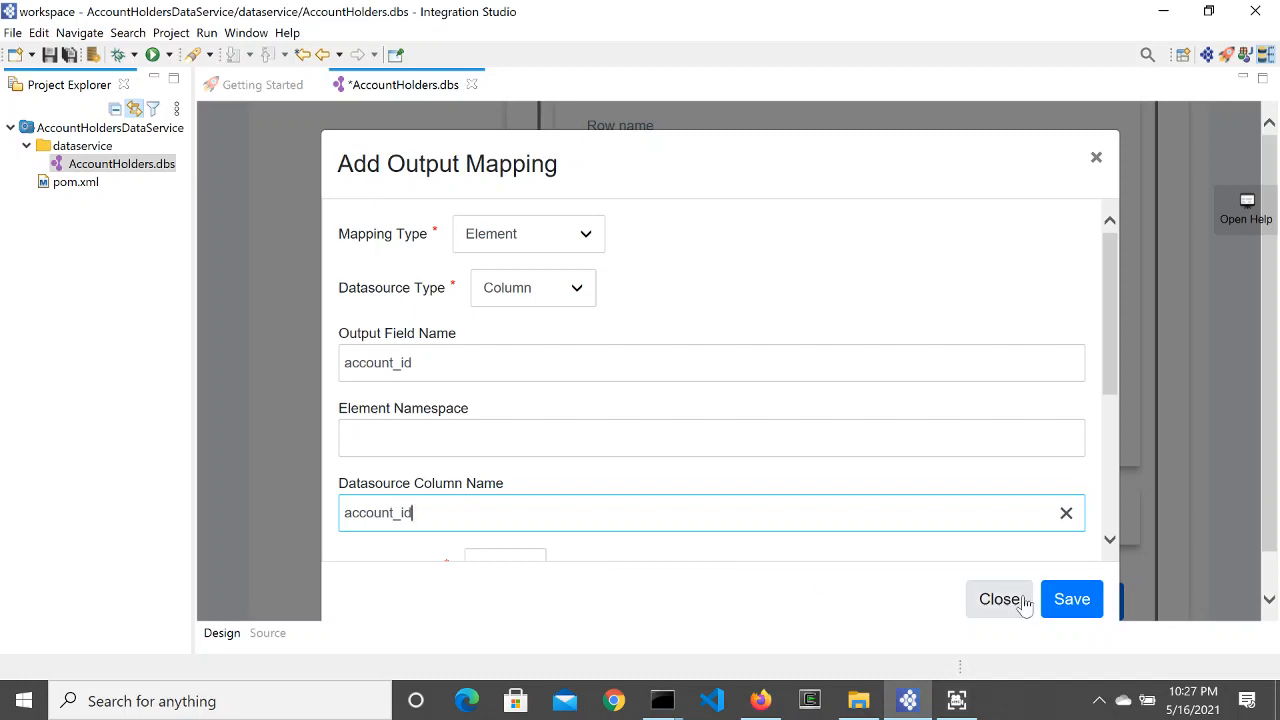
scroll(930, 525, "down", 2)
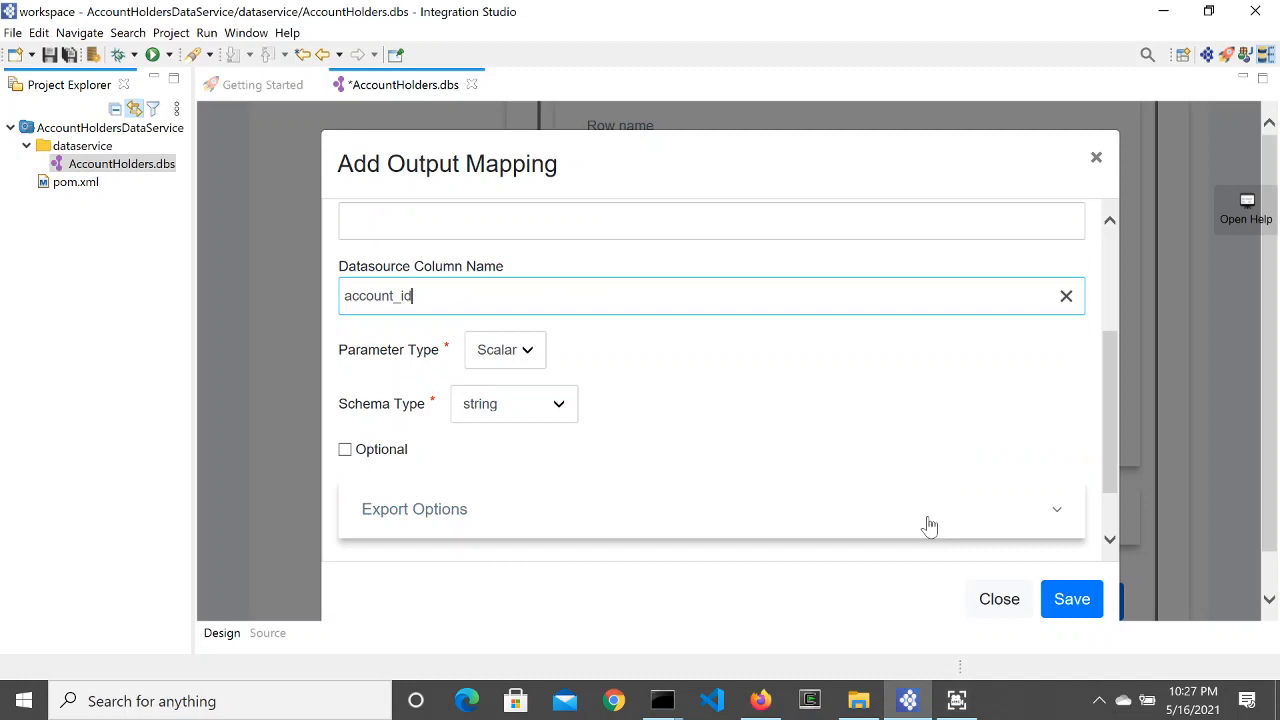
scroll(930, 525, "up", 1)
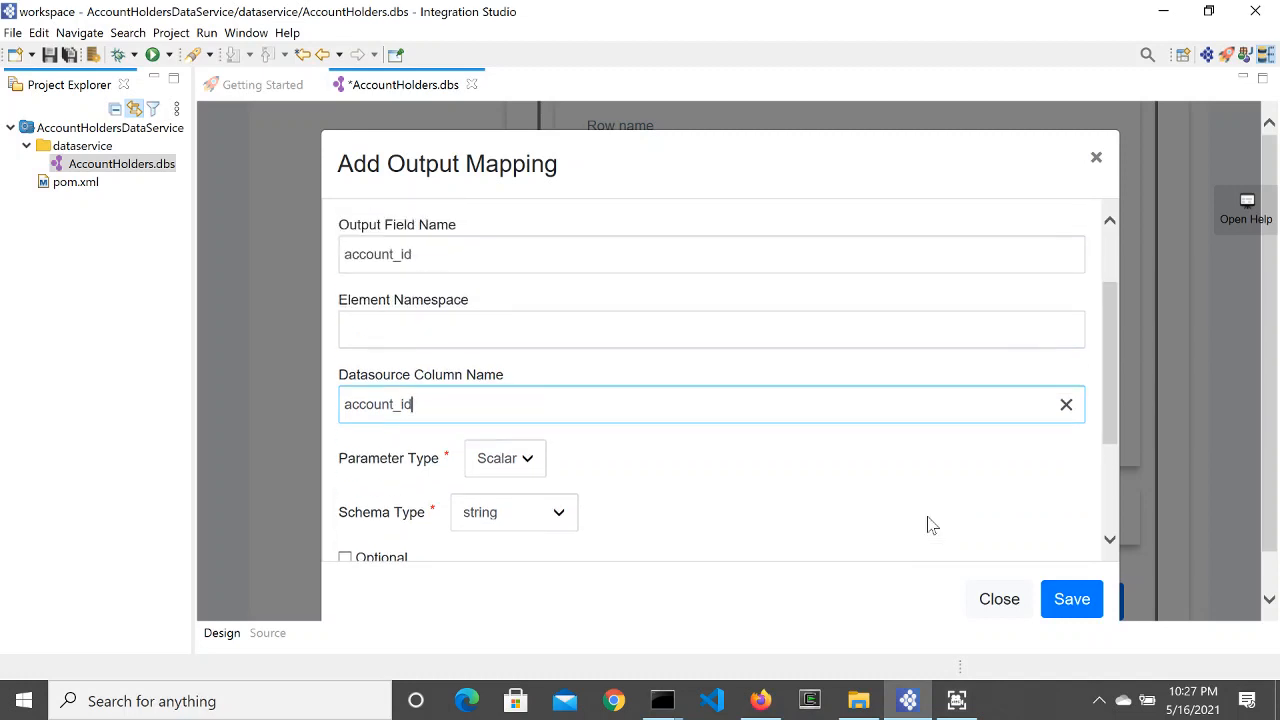
left_click(527, 460)
left_click(508, 458)
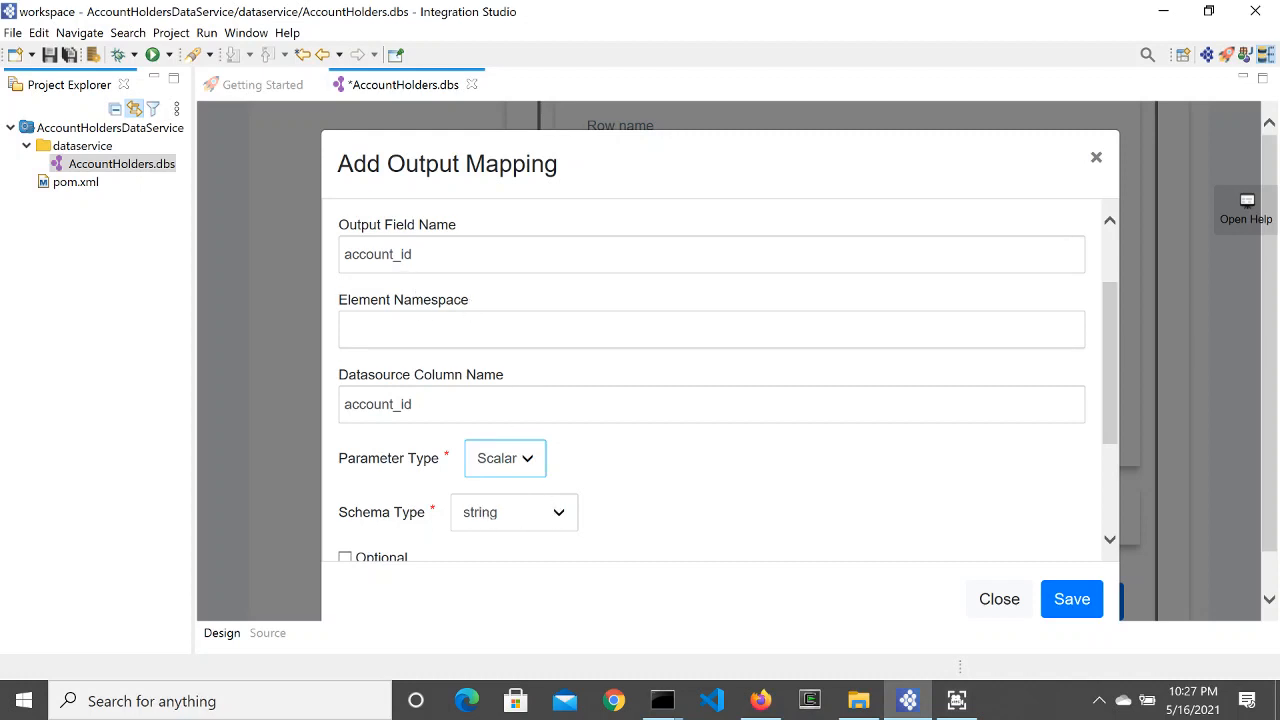
scroll(614, 512, "down", 3)
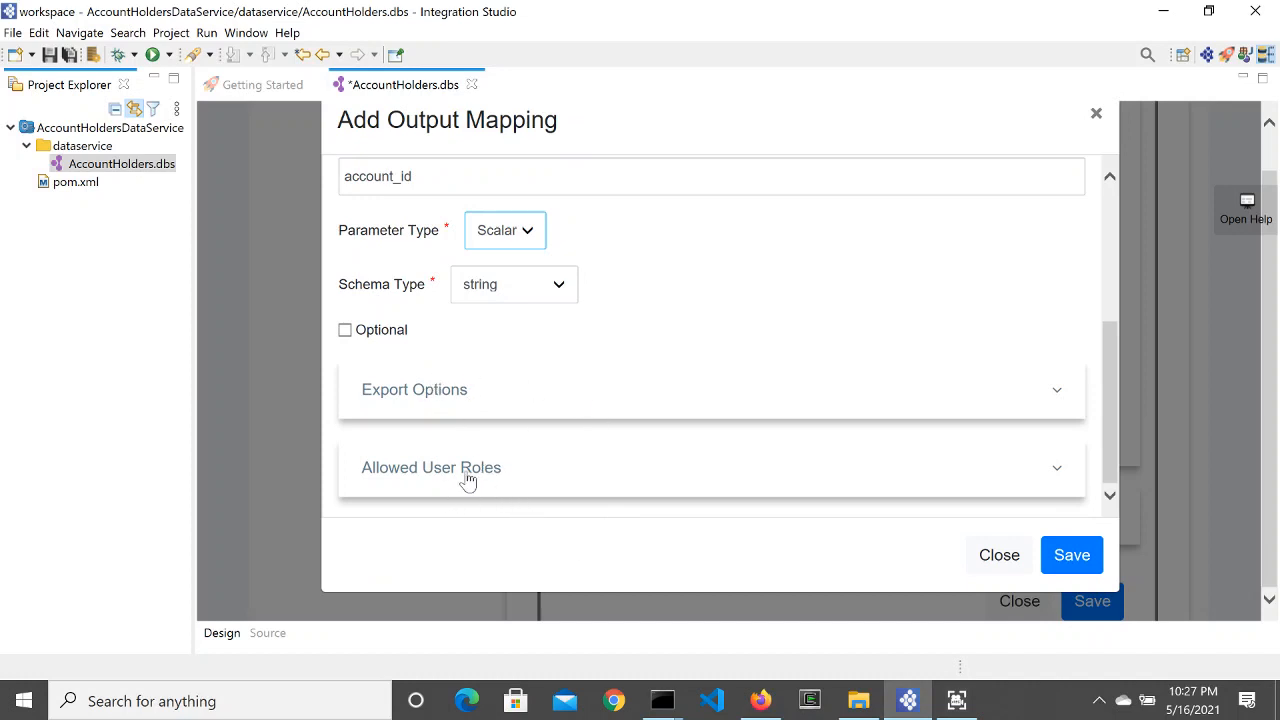
scroll(575, 264, "up", 3)
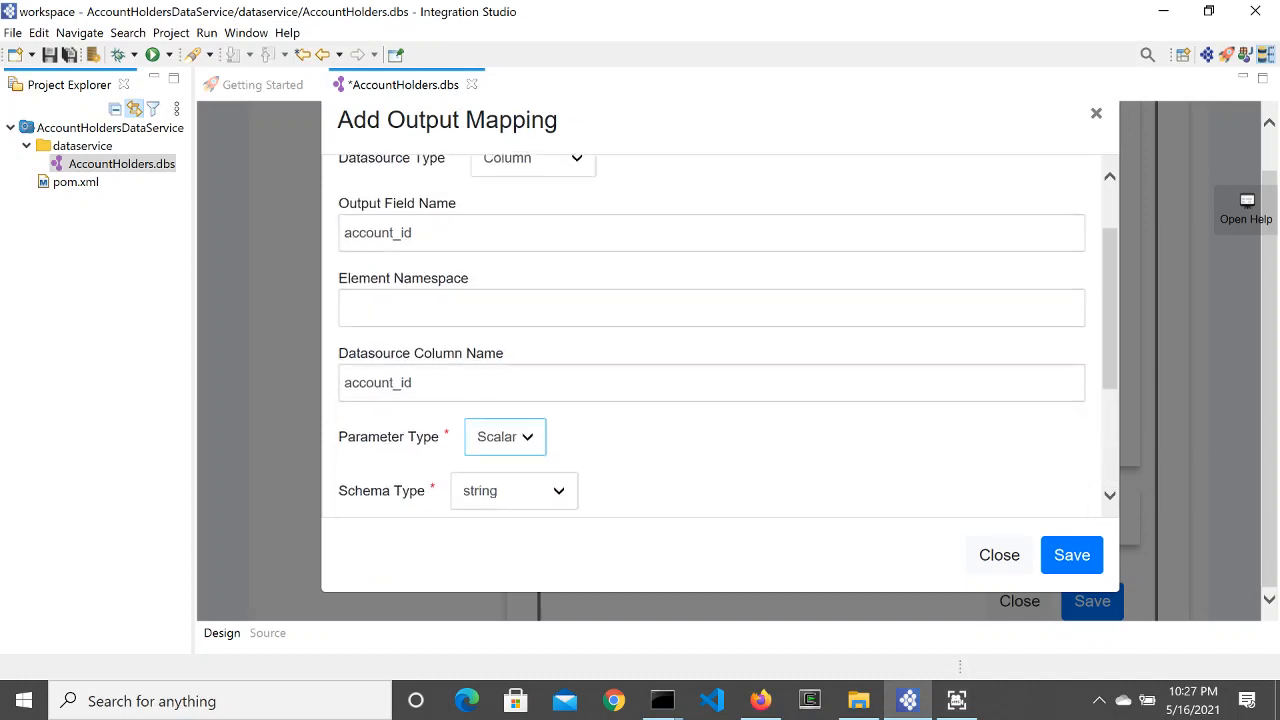
left_click(1078, 555)
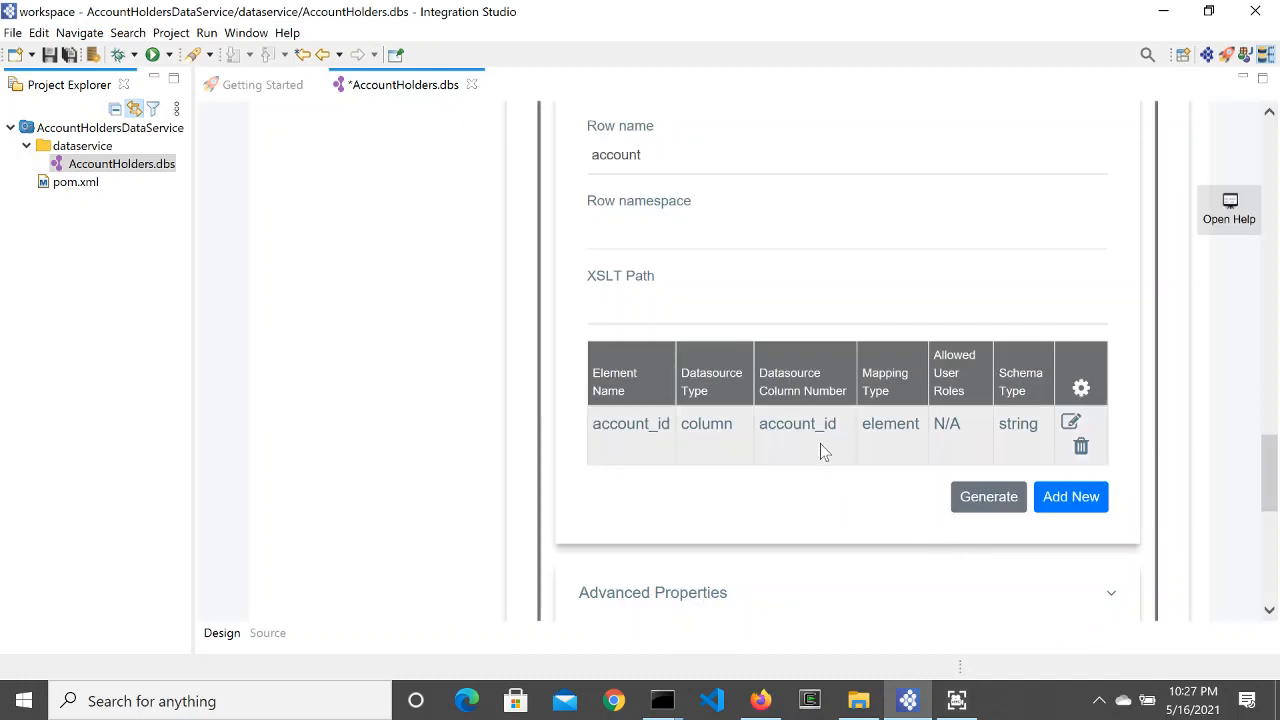
Step: Add output mappings first_name and last_name from their same-named columns
left_click(1077, 500)
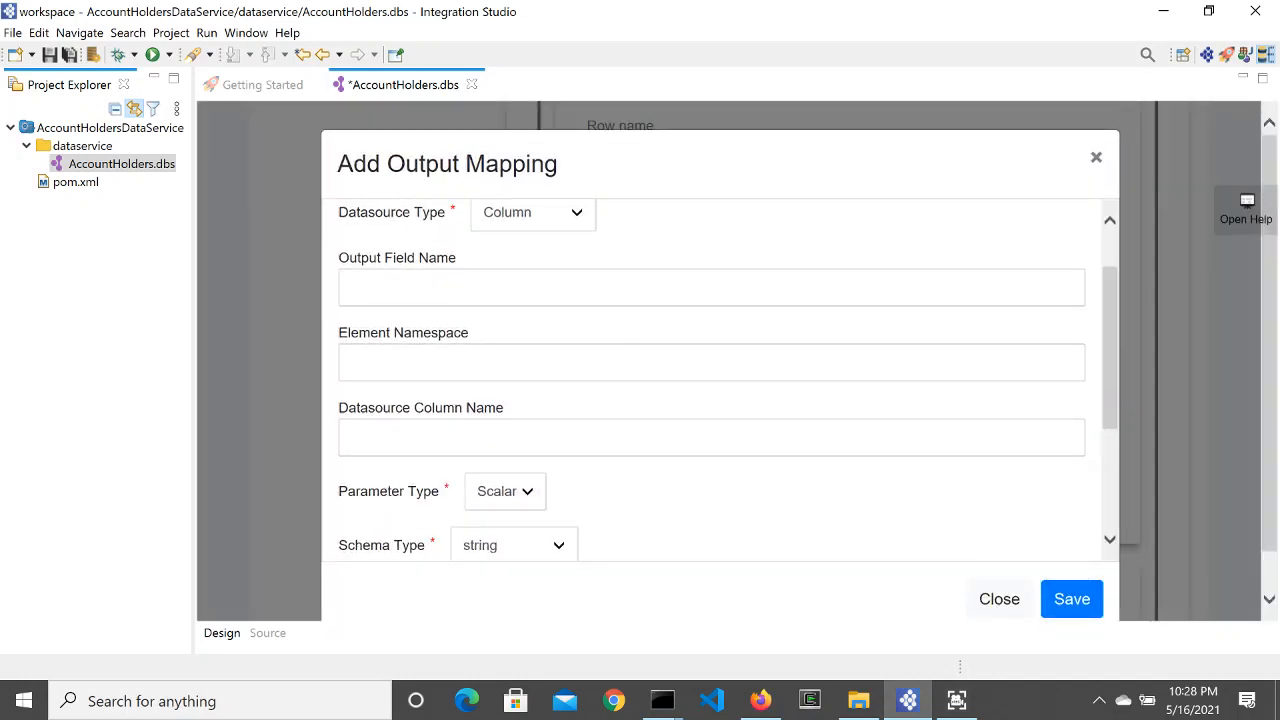
type("first")
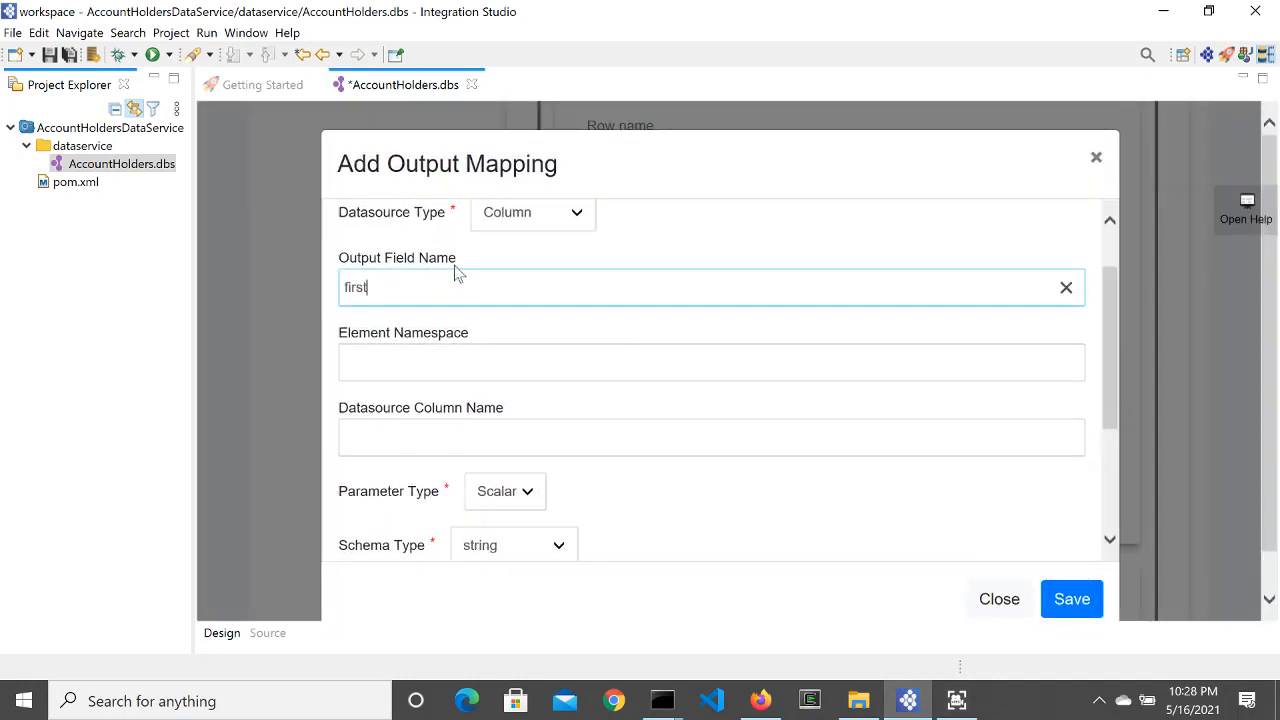
type("_name")
key("ctrl+a")
key("ctrl+c")
left_click(565, 438)
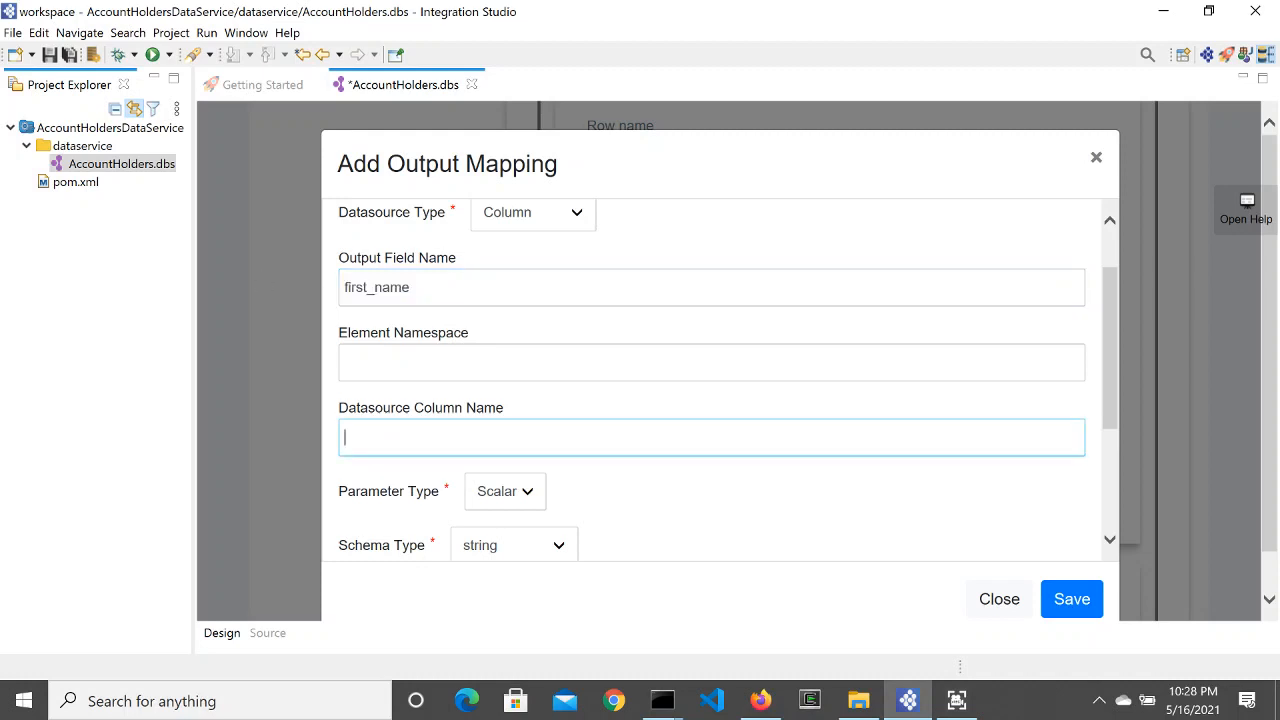
key("ctrl+v")
left_click(1072, 599)
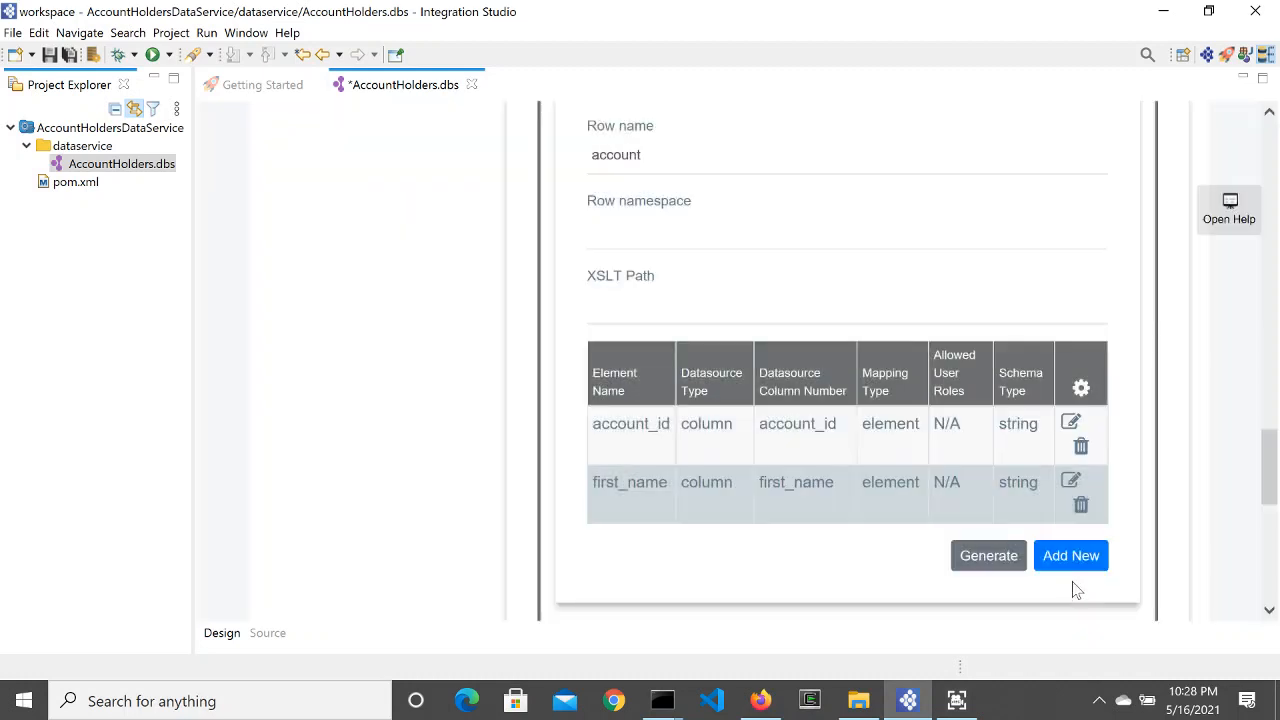
left_click(1075, 576)
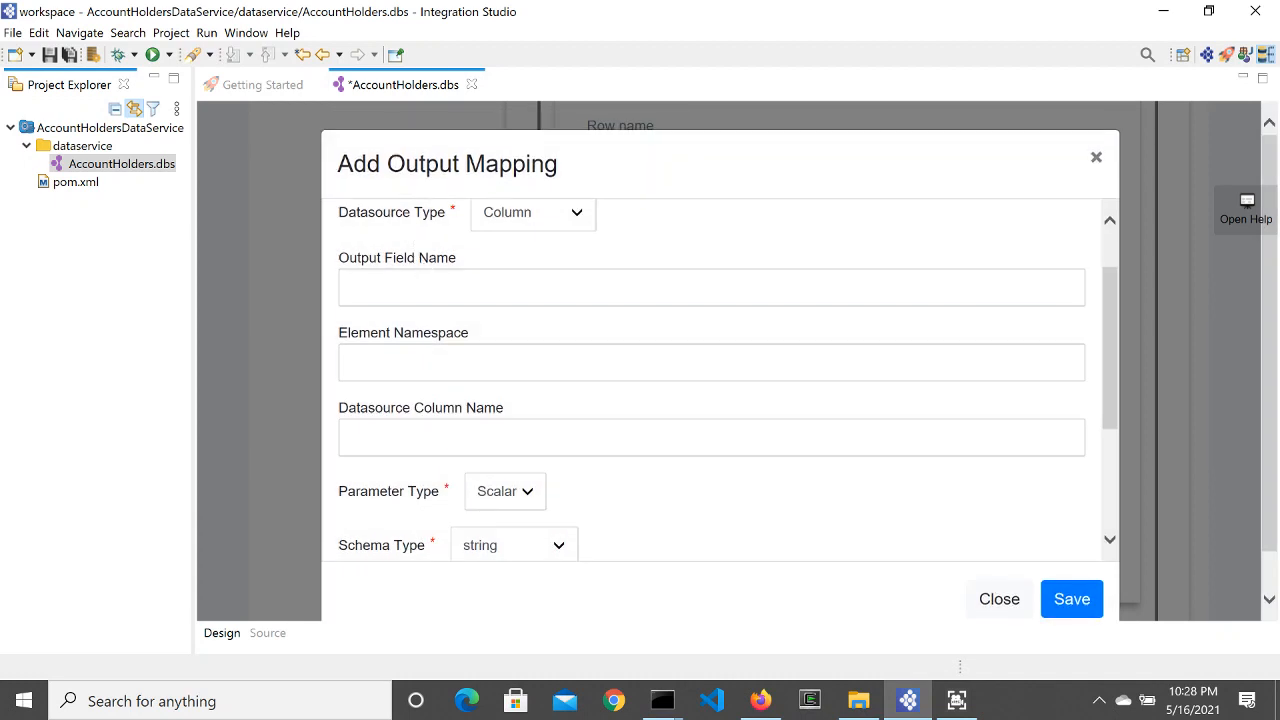
left_click(447, 275)
type("last_")
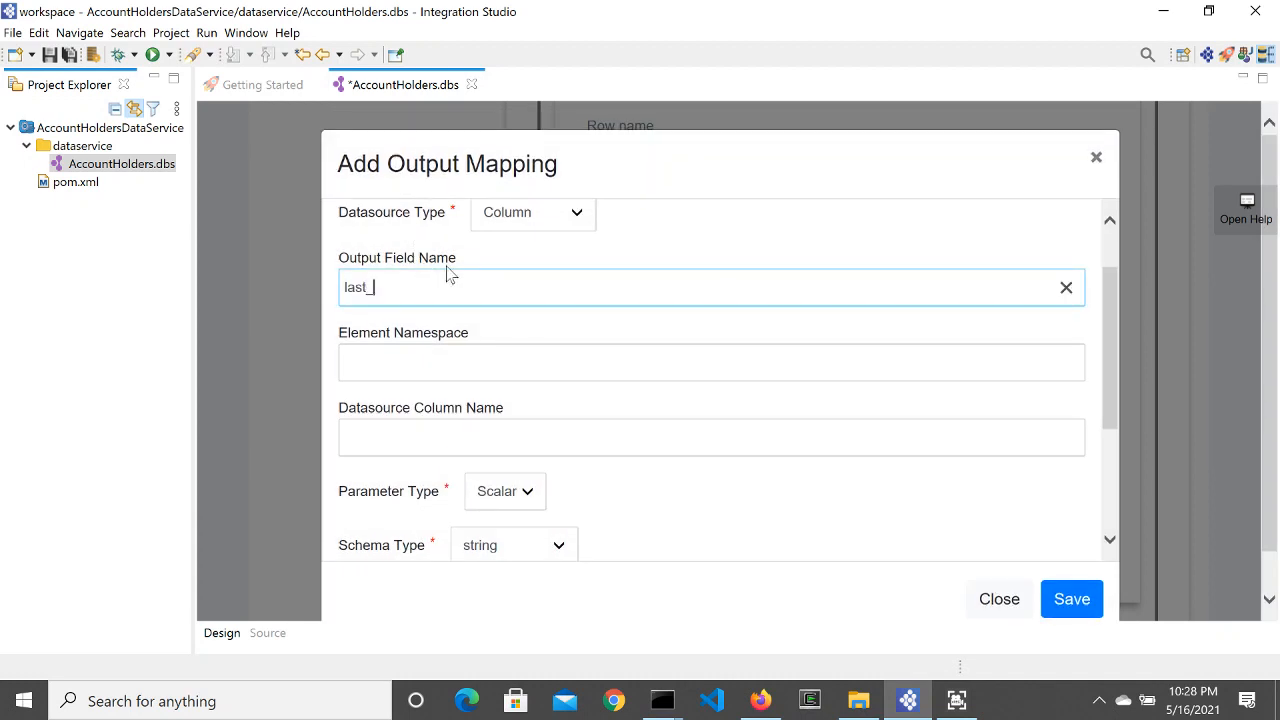
type("name")
left_click_drag(412, 286, 321, 272)
key("ctrl+c")
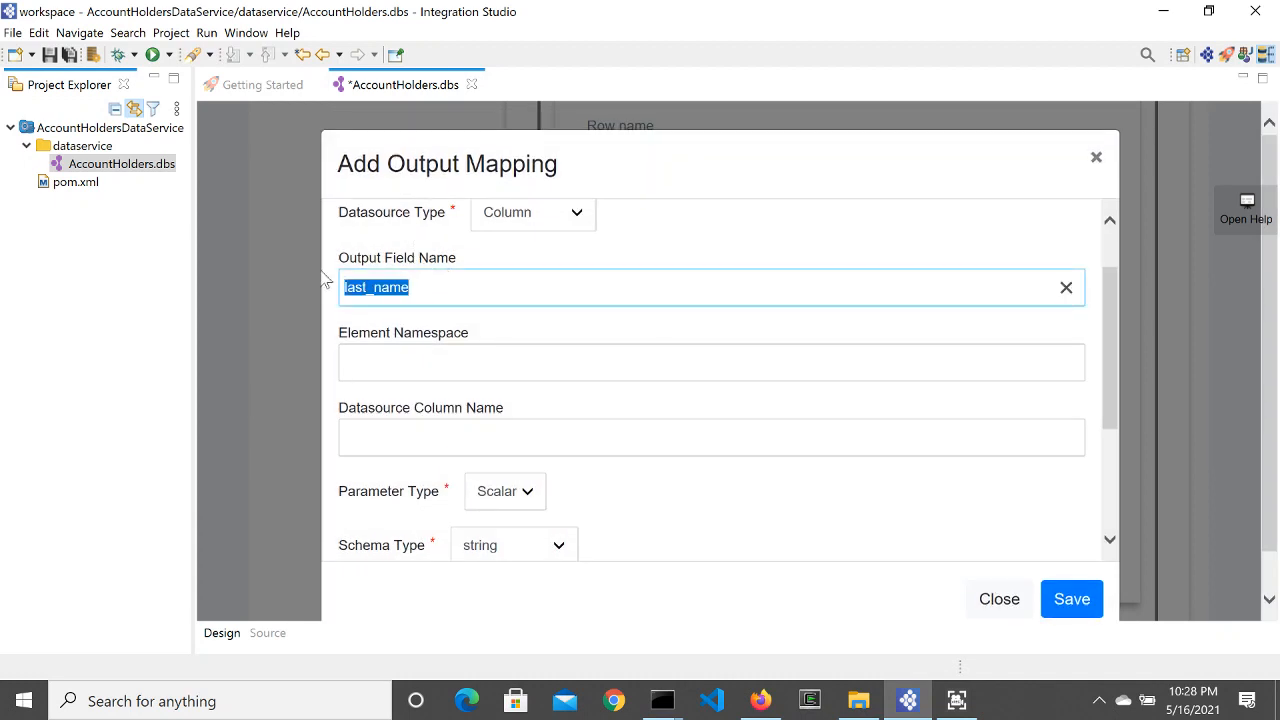
left_click(437, 438)
key("ctrl+v")
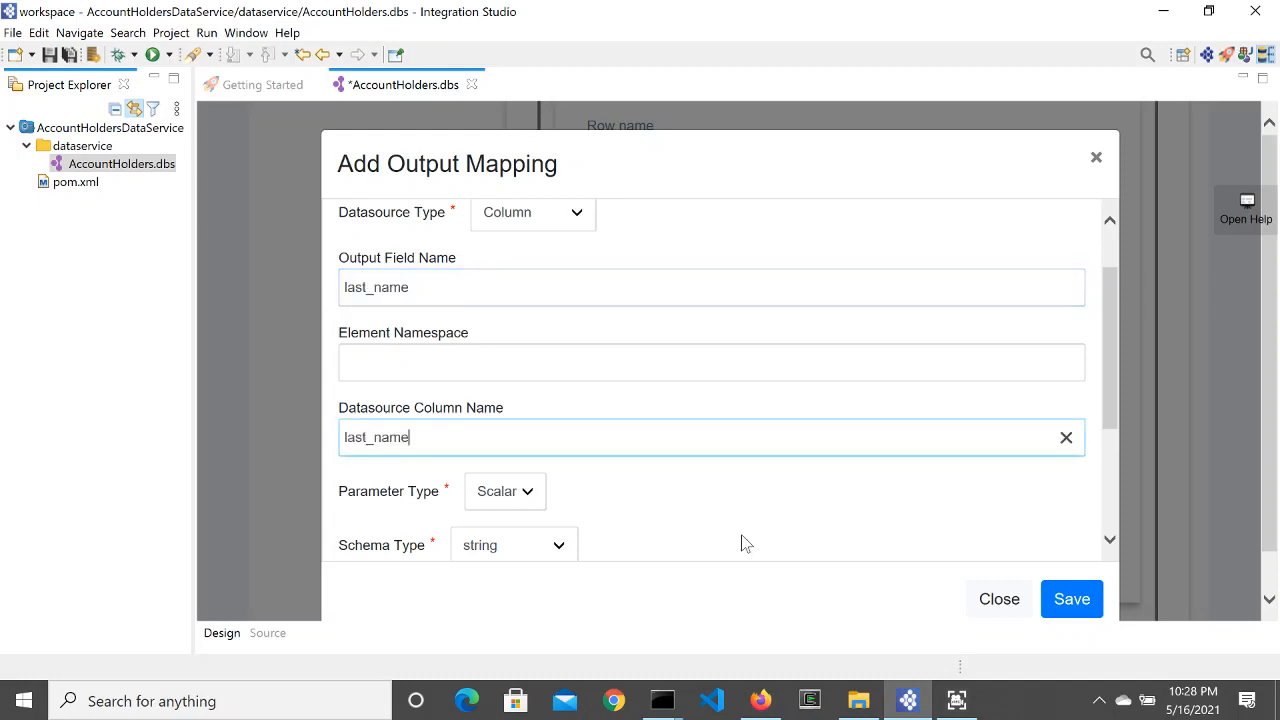
left_click(1062, 598)
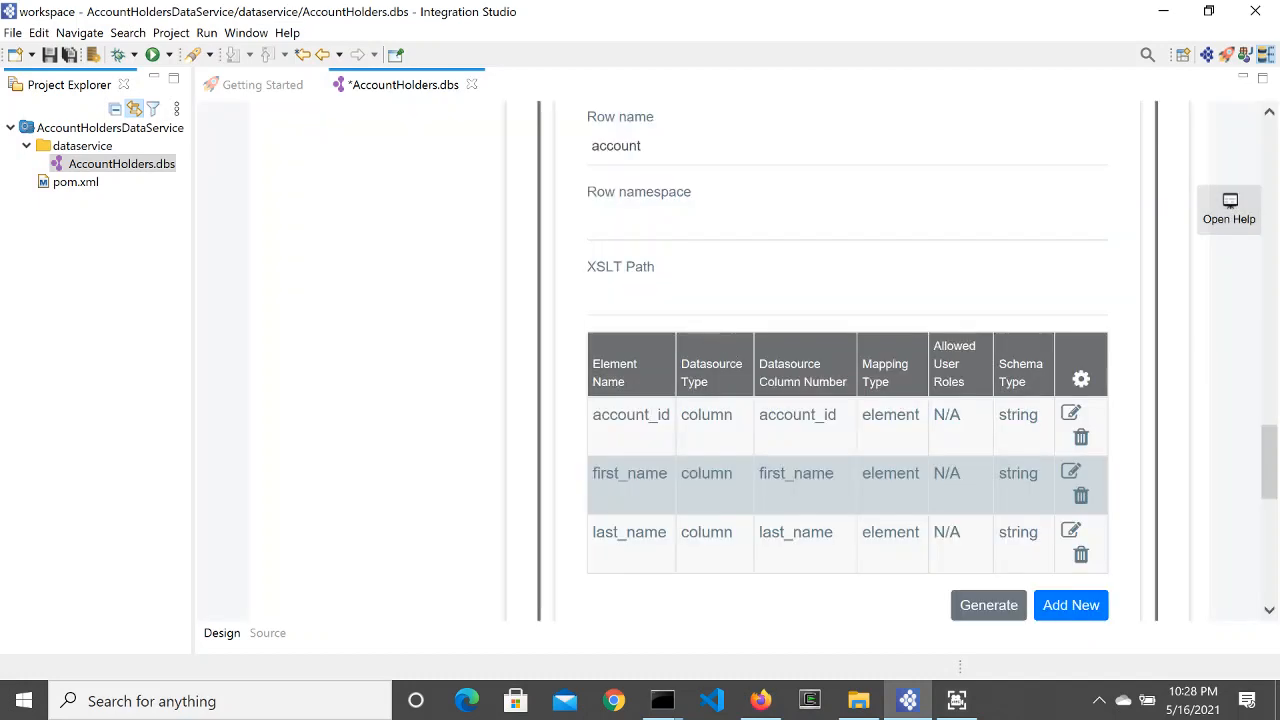
Step: Add output mapping contact_number from the contact_number column
left_click(1052, 605)
left_click(440, 288)
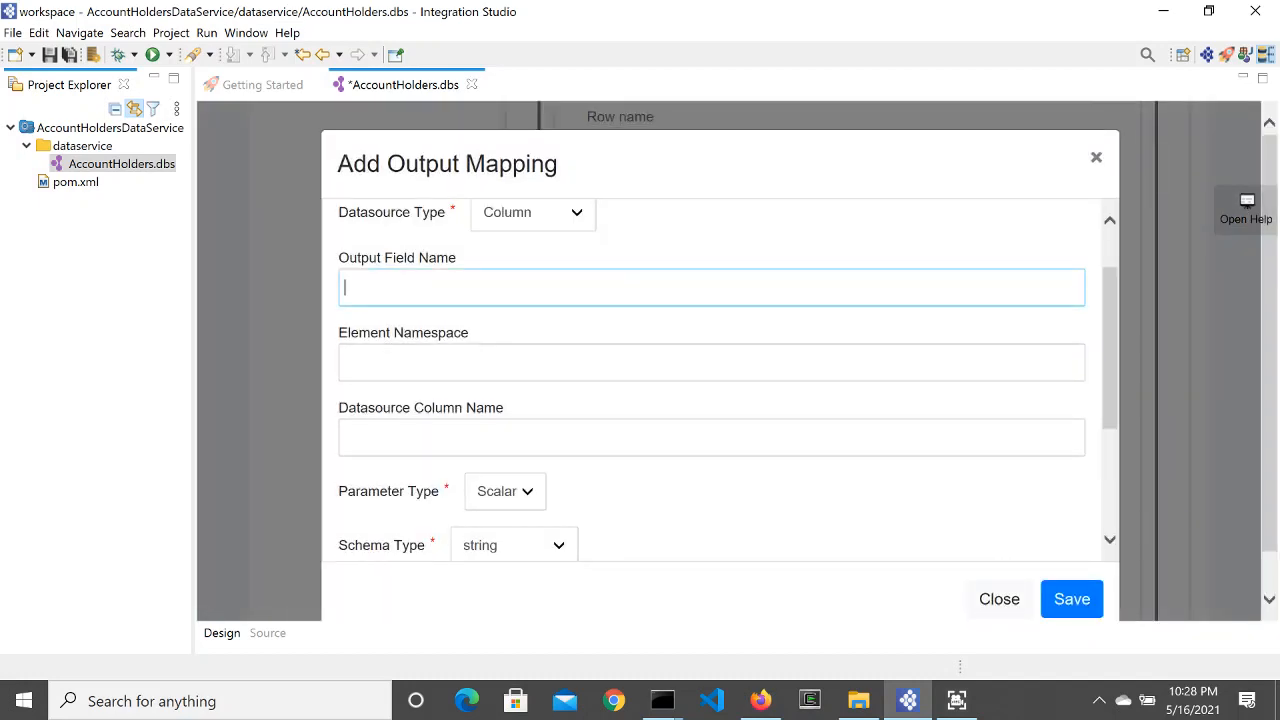
type("contact_number")
left_click_drag(446, 288, 254, 272)
key("ctrl+c")
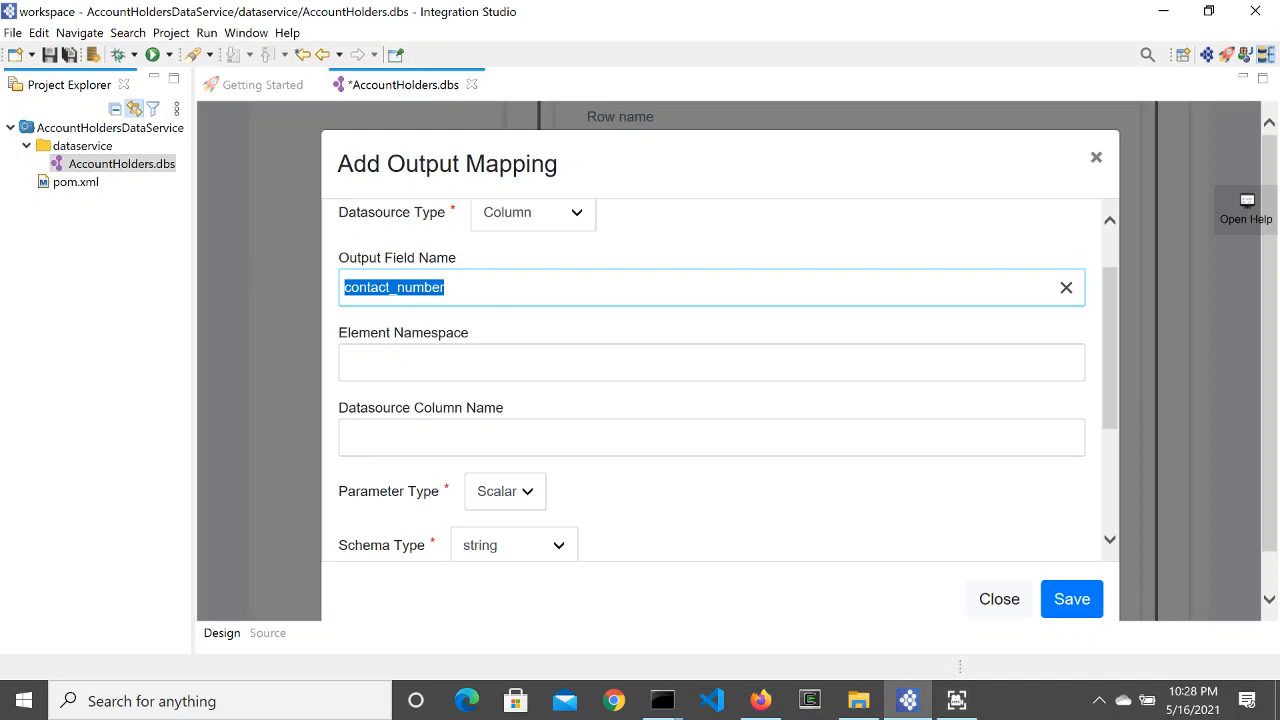
left_click(428, 438)
key("ctrl+v")
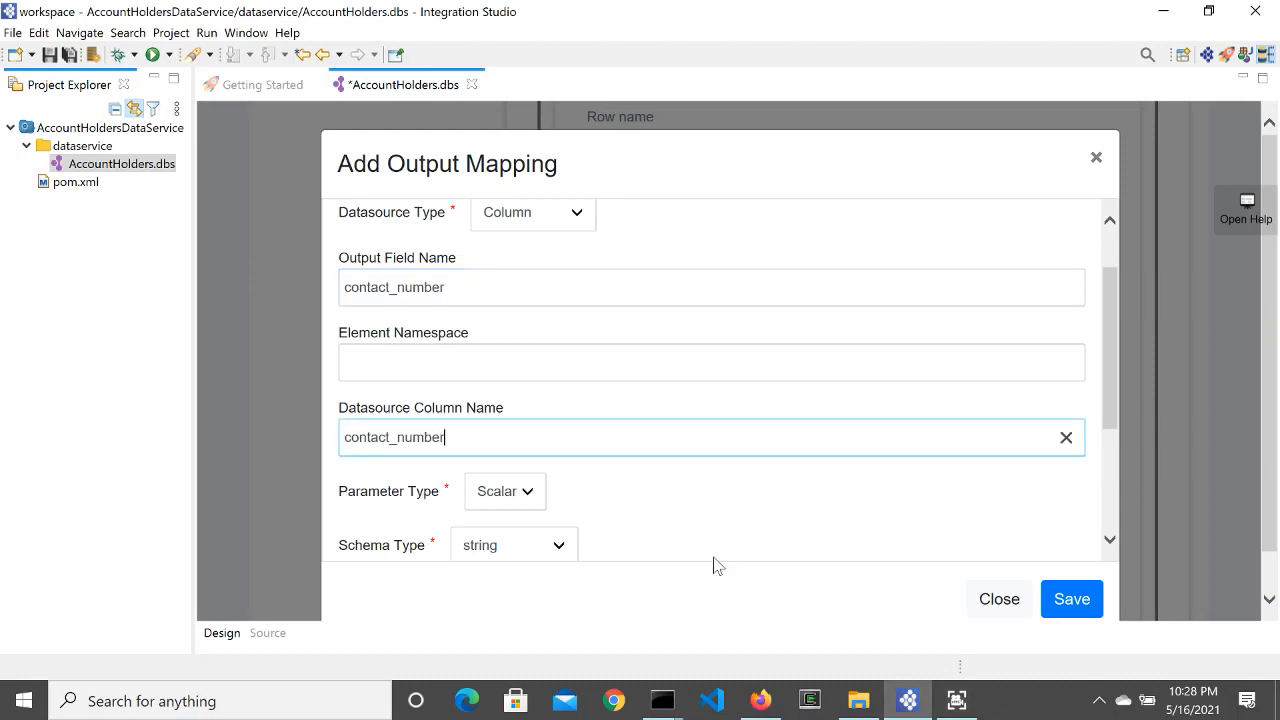
left_click(1071, 600)
scroll(655, 430, "down", 4)
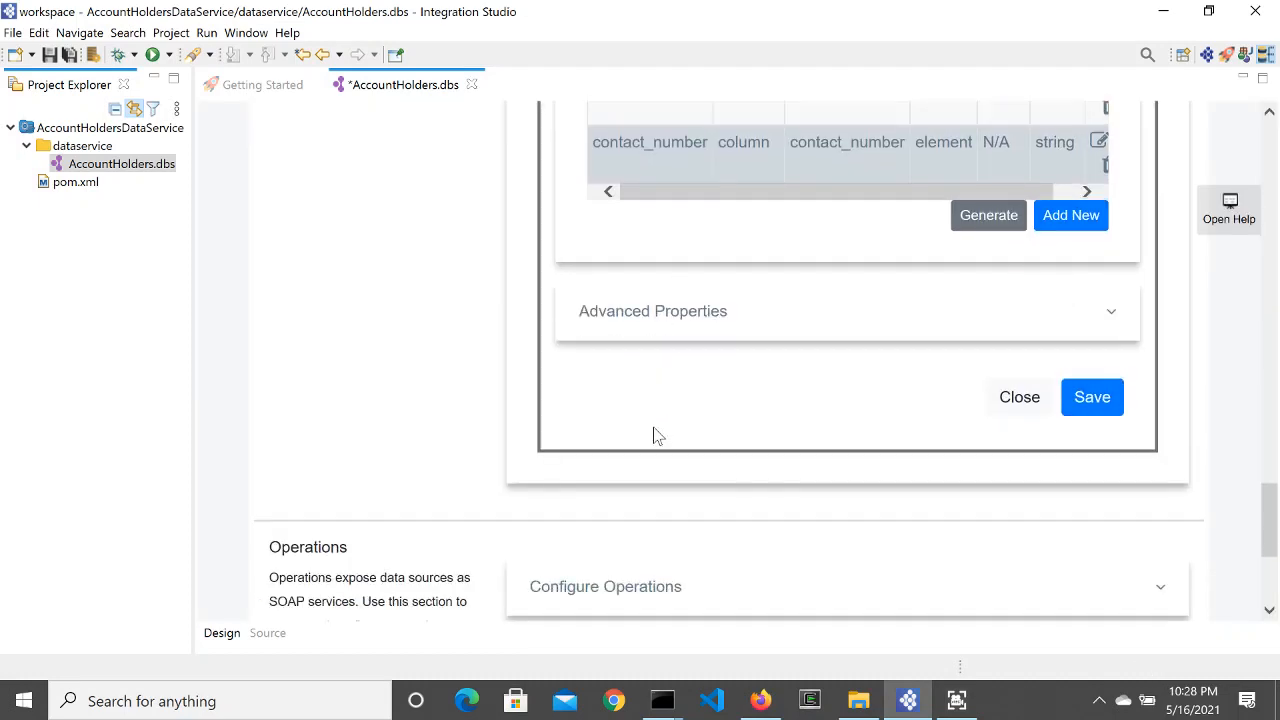
Step: Save the QueryAccountDetail query to the data service
scroll(657, 436, "up", 2)
scroll(657, 436, "up", 8)
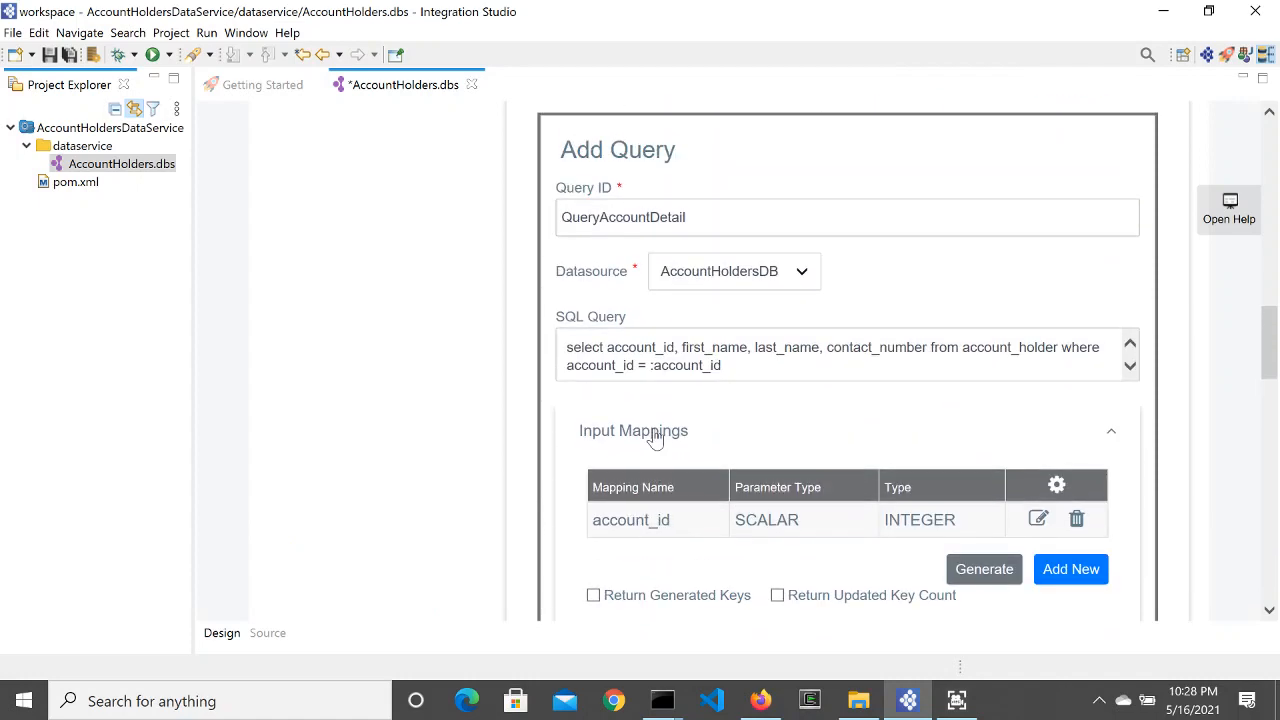
scroll(655, 438, "down", 10)
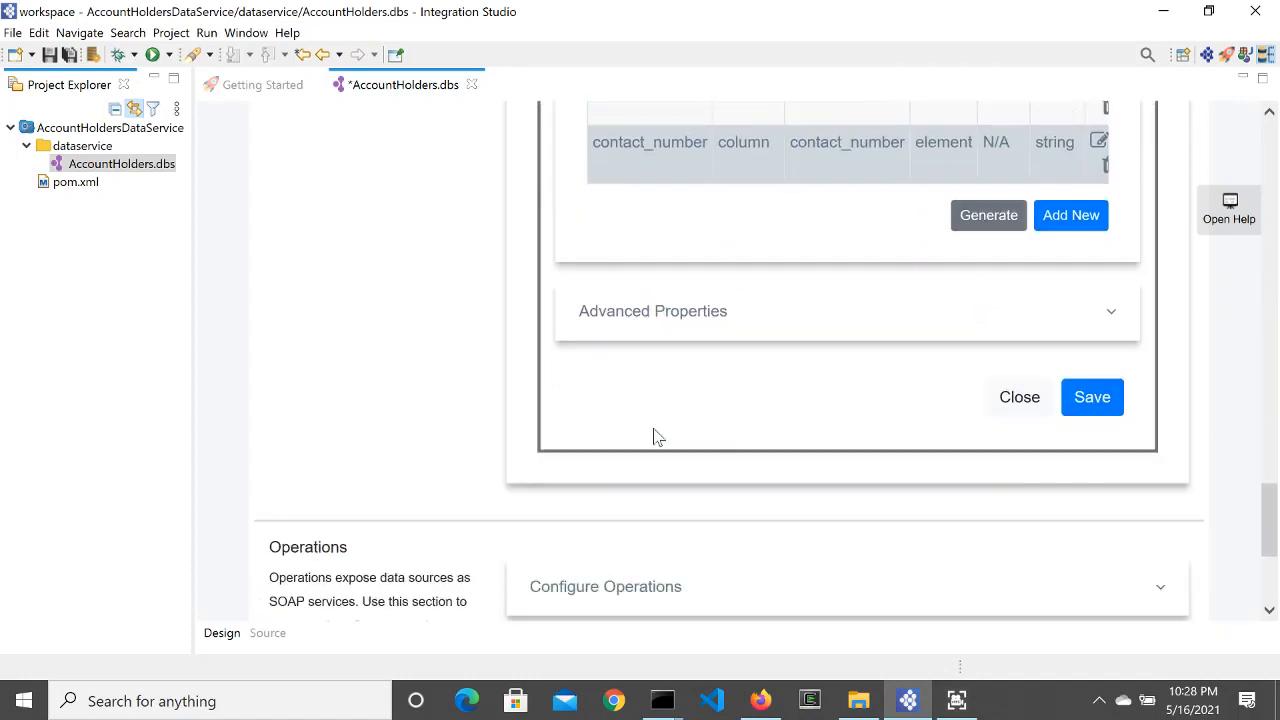
left_click(1074, 402)
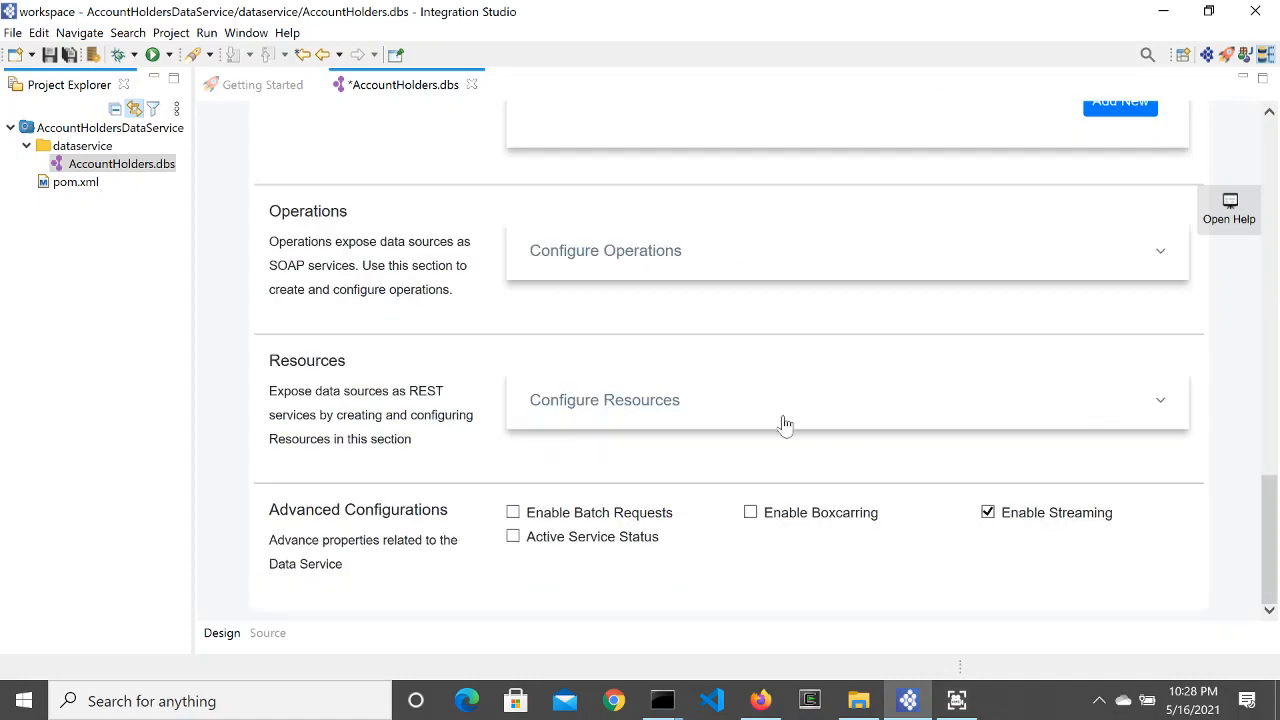
Step: Review the saved QueryAccountDetail query's settings and close it unchanged
scroll(700, 415, "up", 3)
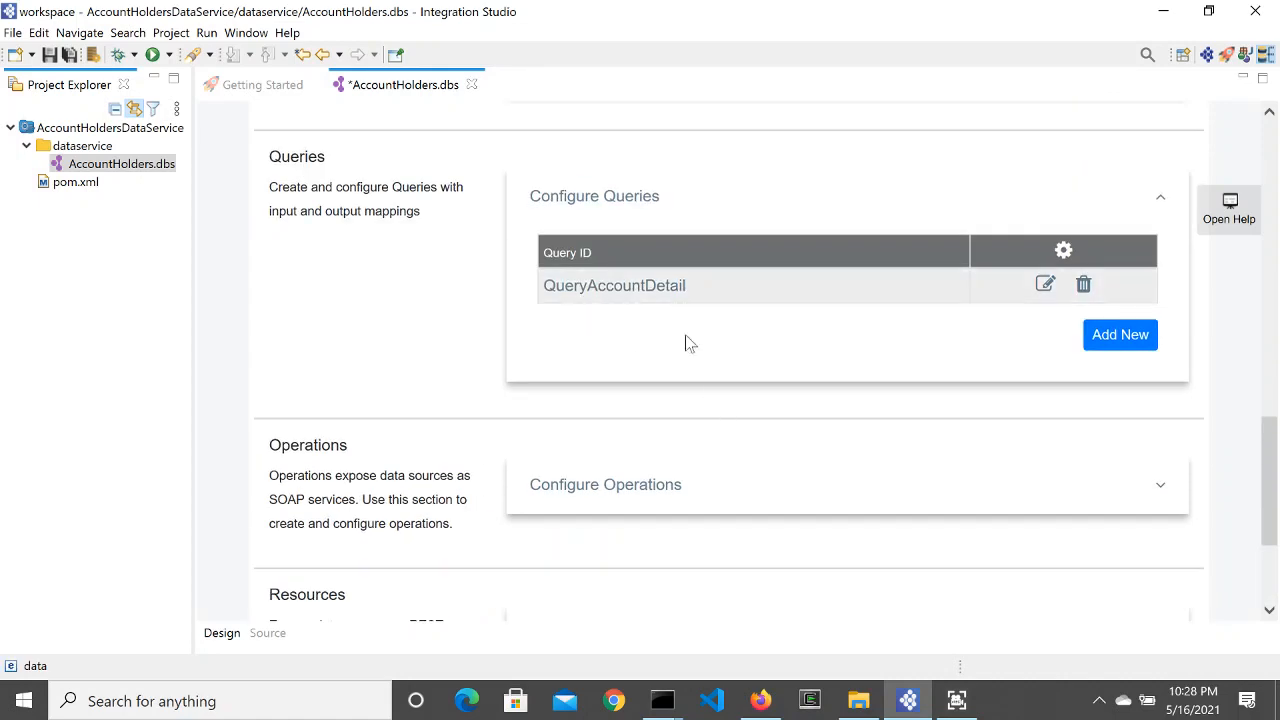
left_click(1043, 287)
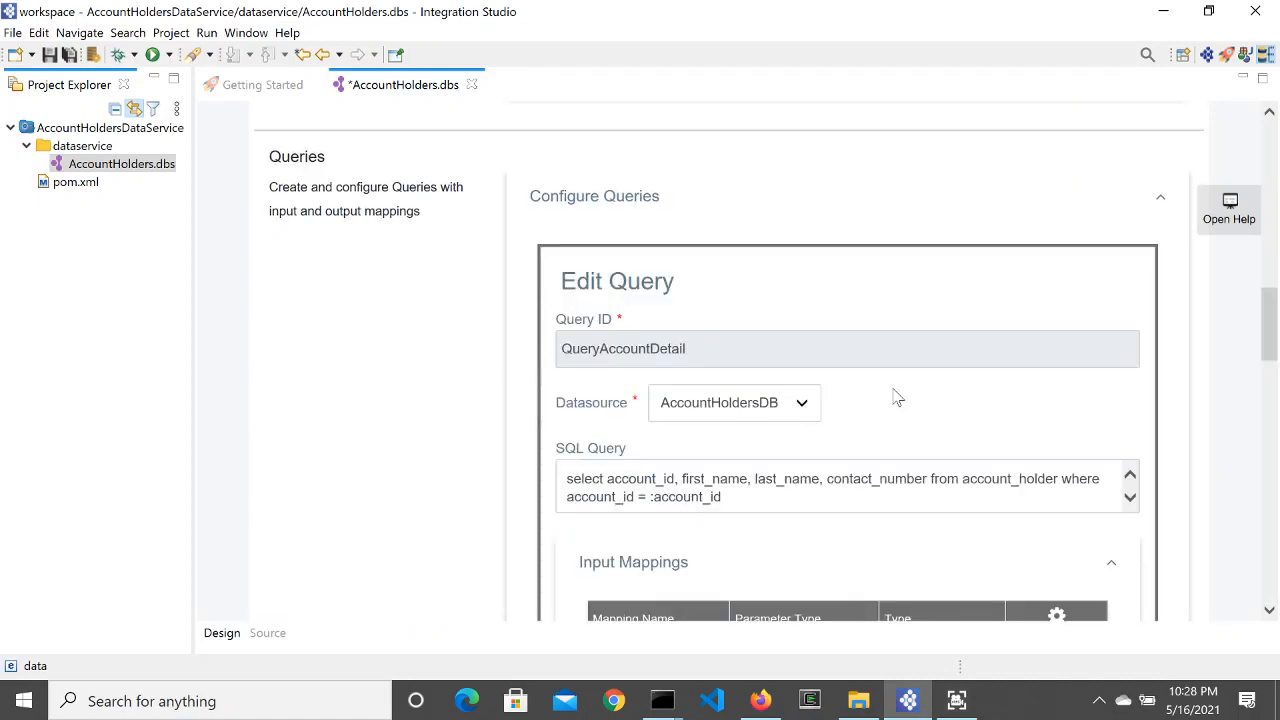
scroll(895, 395, "down", 5)
scroll(897, 397, "down", 10)
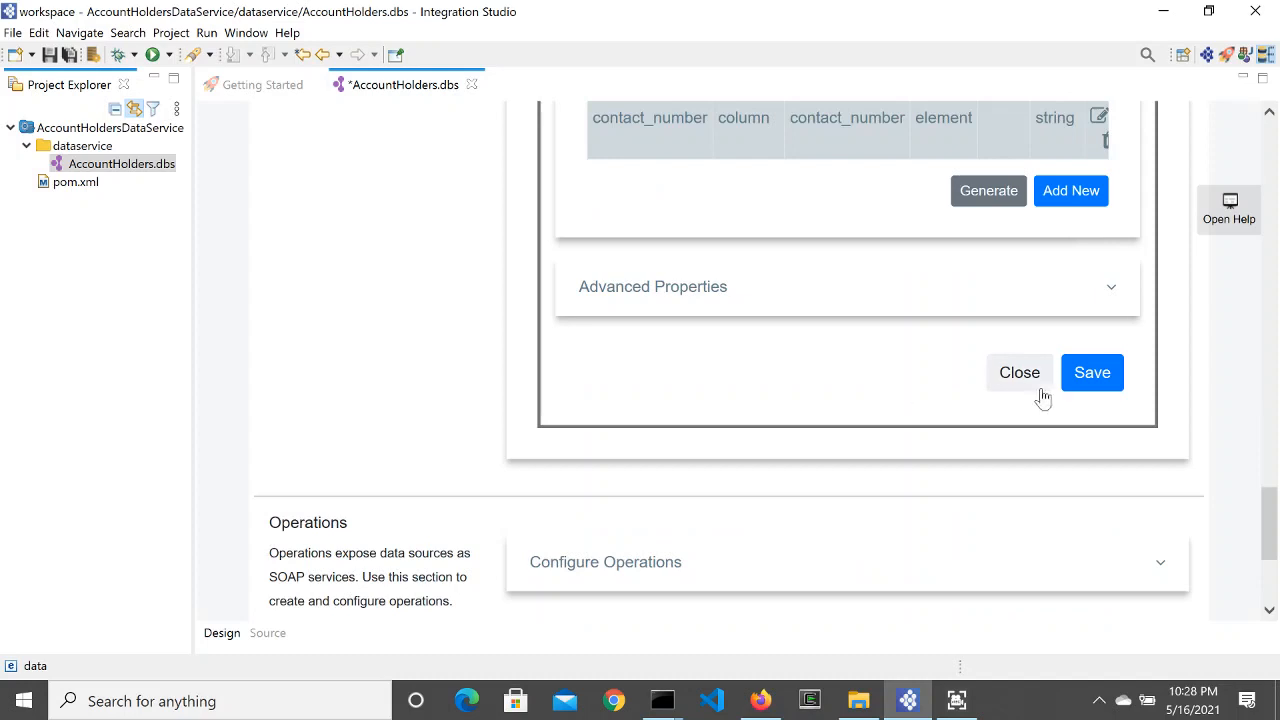
left_click(1030, 378)
scroll(700, 423, "up", 3)
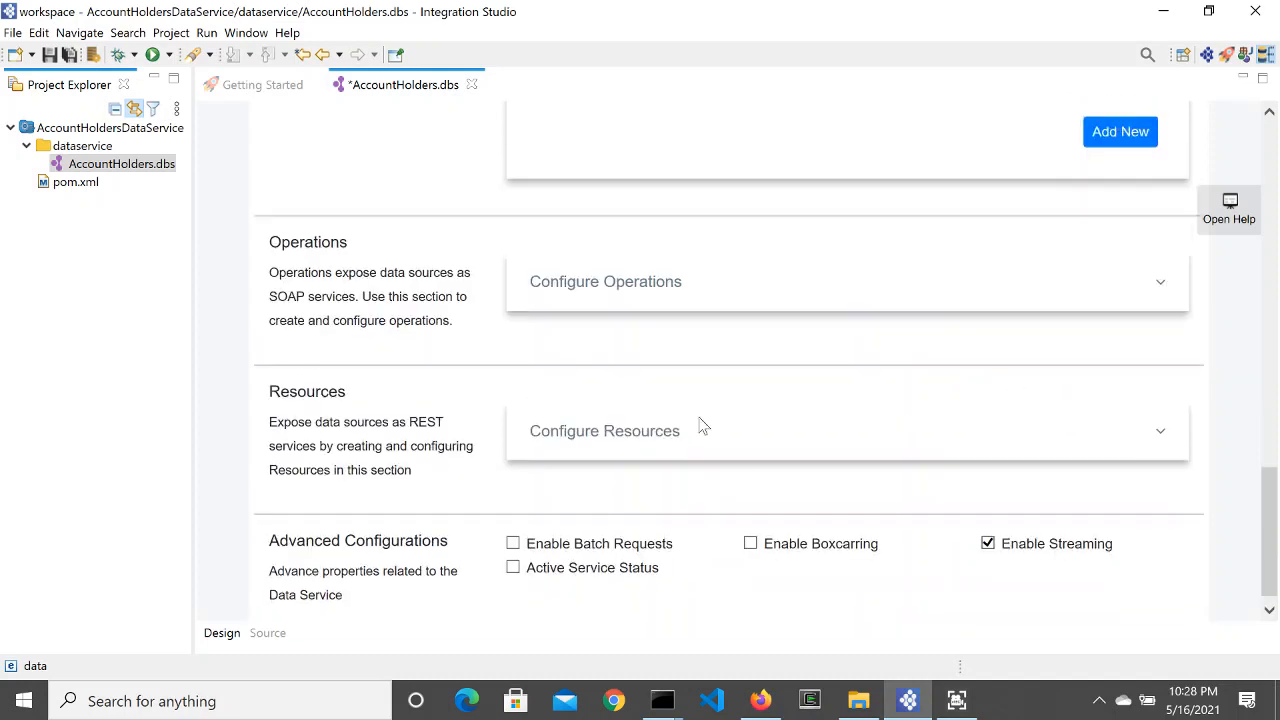
scroll(700, 425, "down", 1)
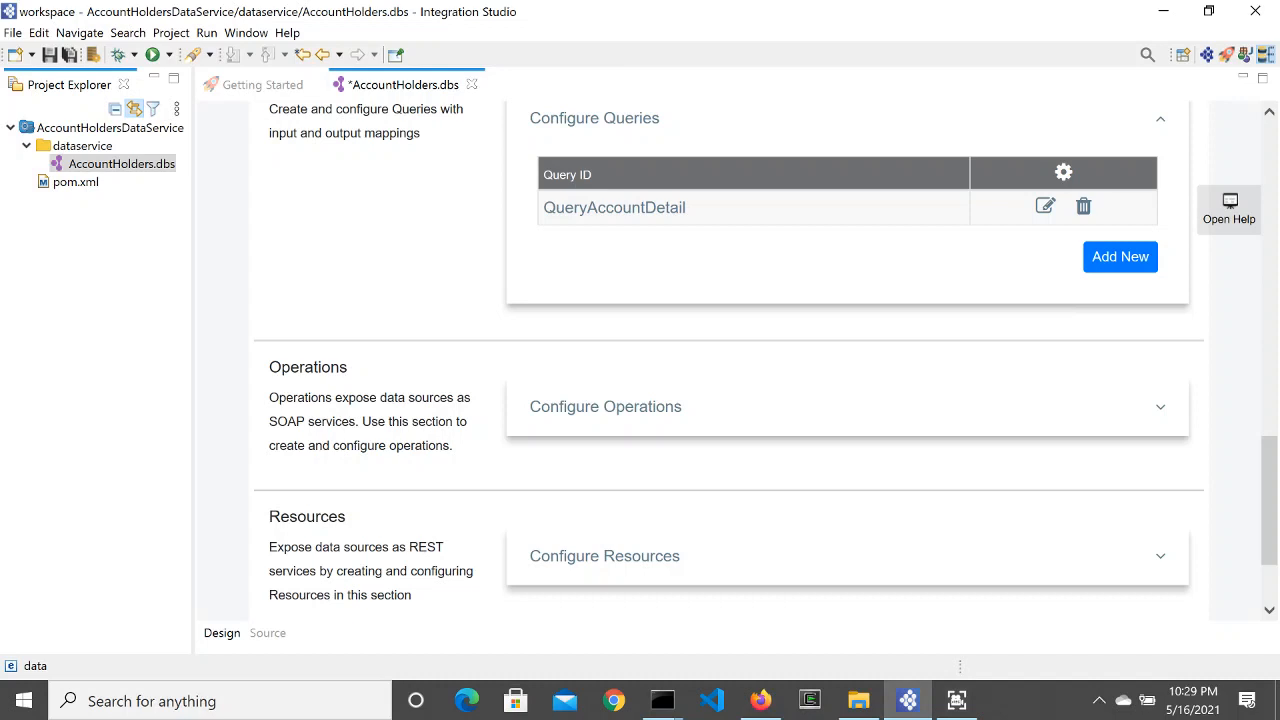
Step: Create operation QueryAccountDetail bound to the QueryAccountDetail query and save it
left_click(666, 406)
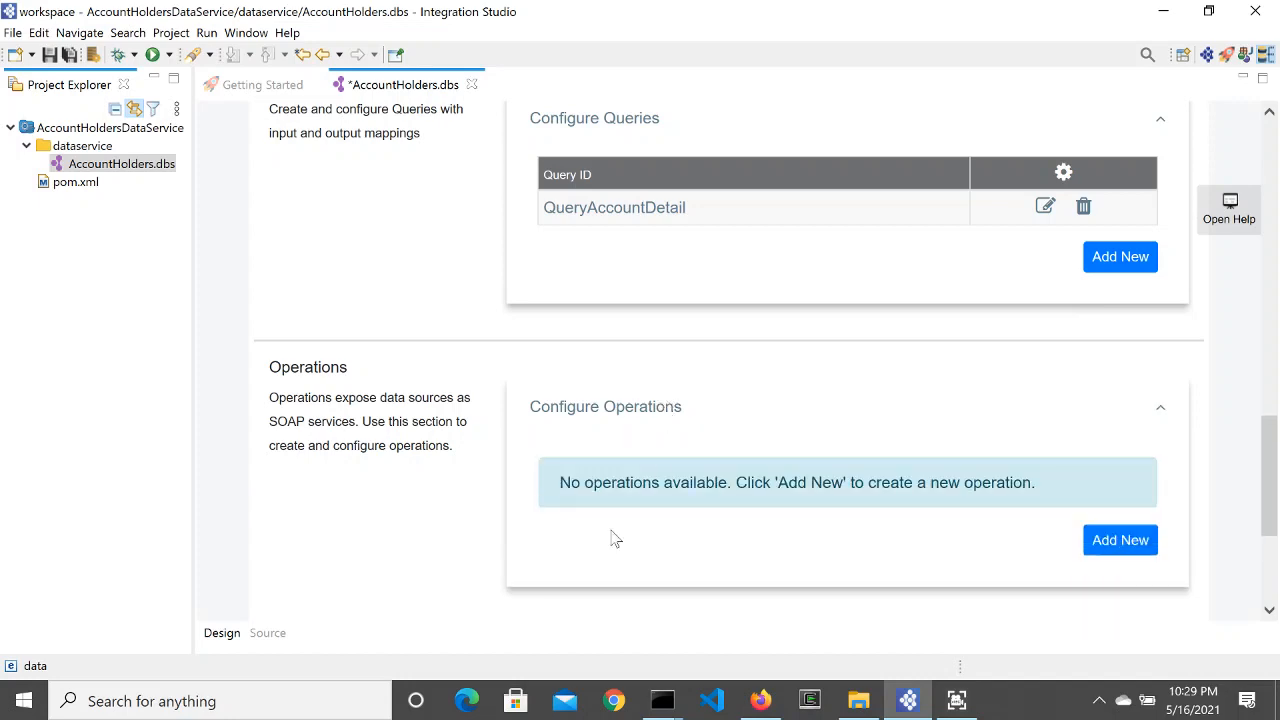
left_click(1131, 545)
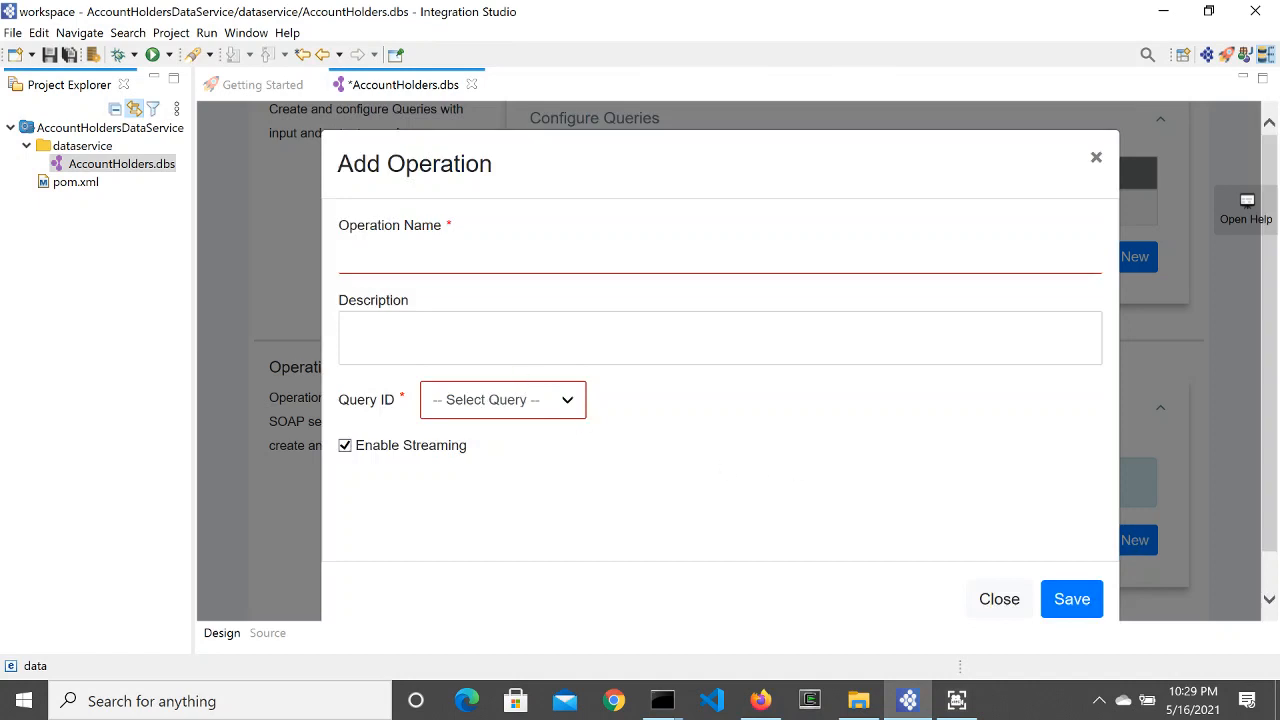
left_click(344, 255)
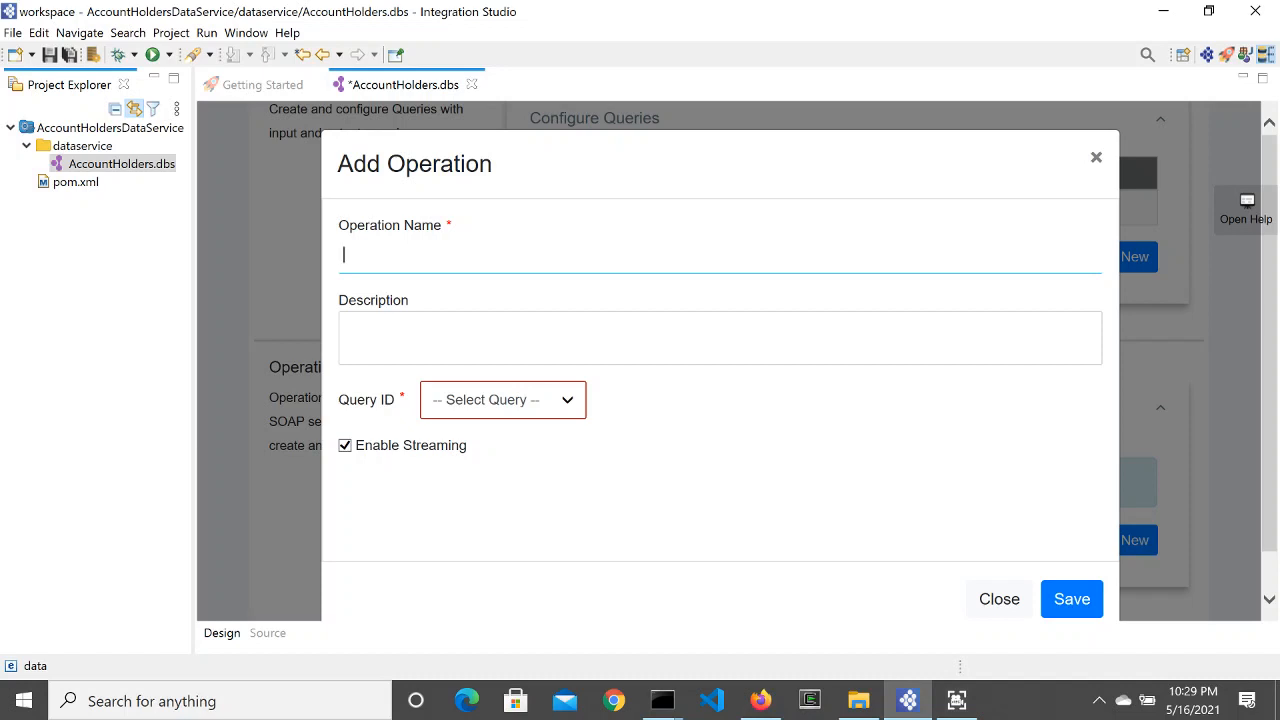
type("Q")
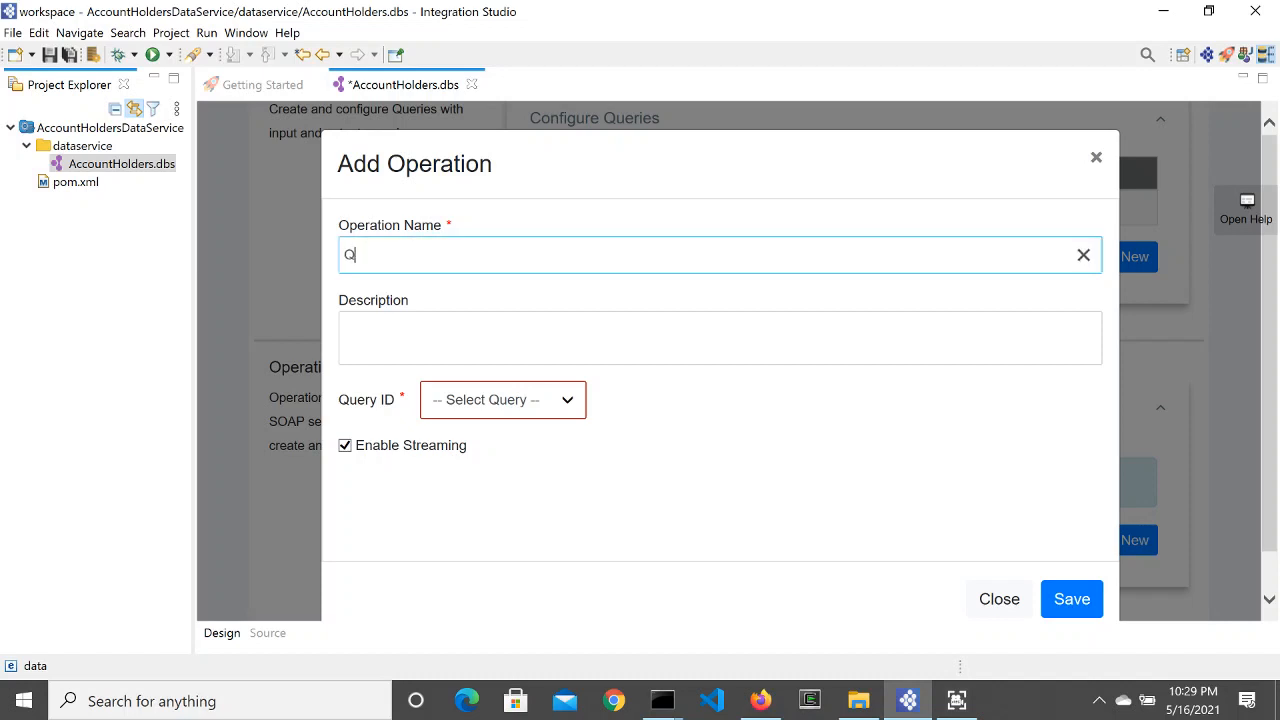
type("ueryAccountDetail")
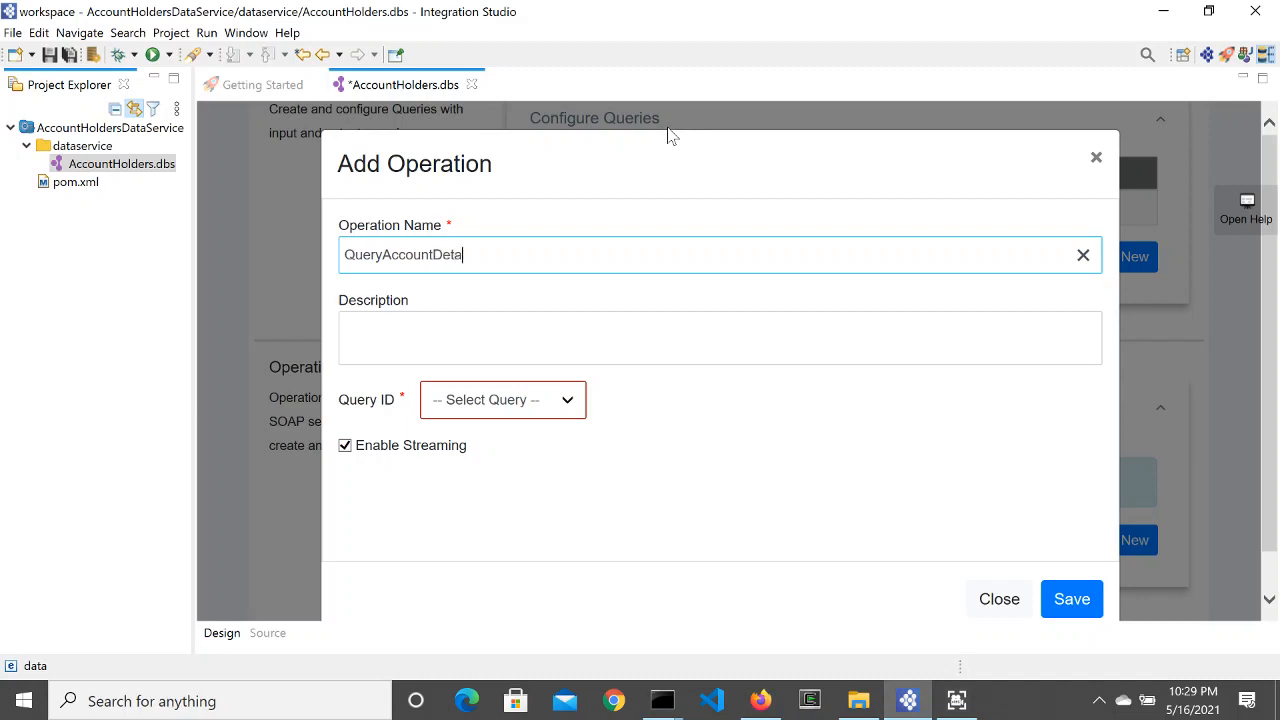
left_click(567, 399)
left_click(542, 422)
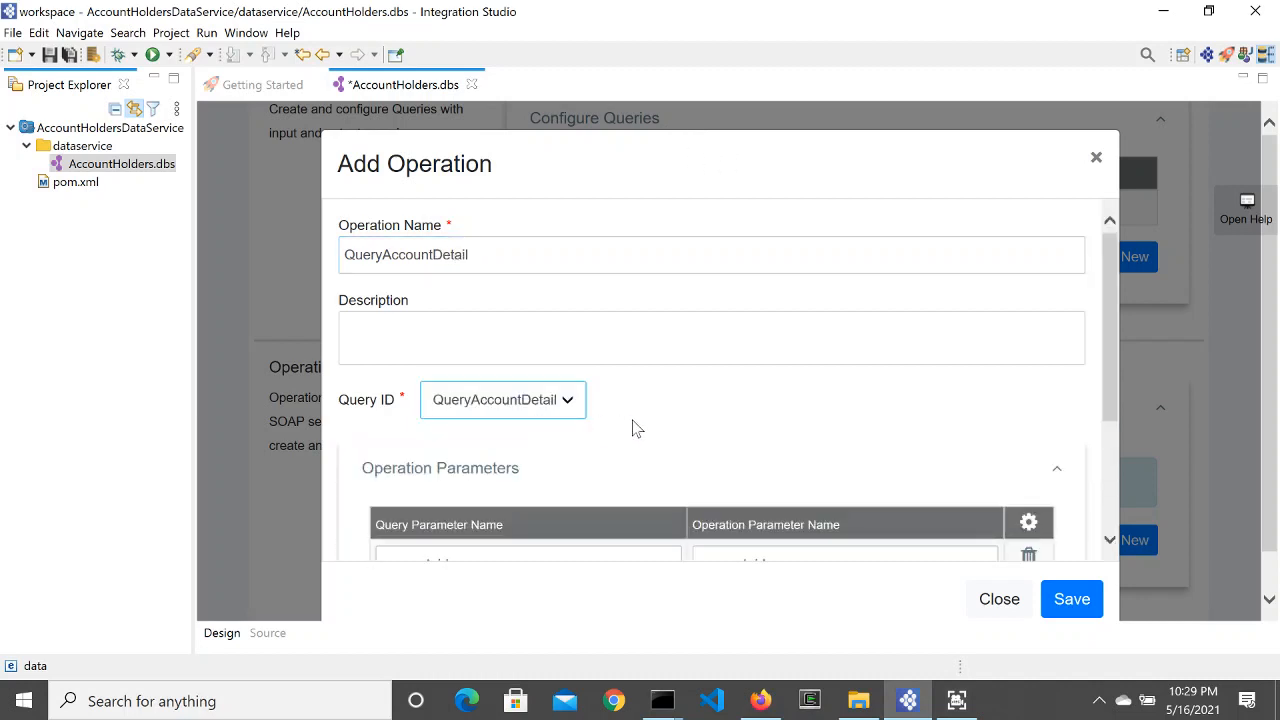
scroll(640, 428, "down", 3)
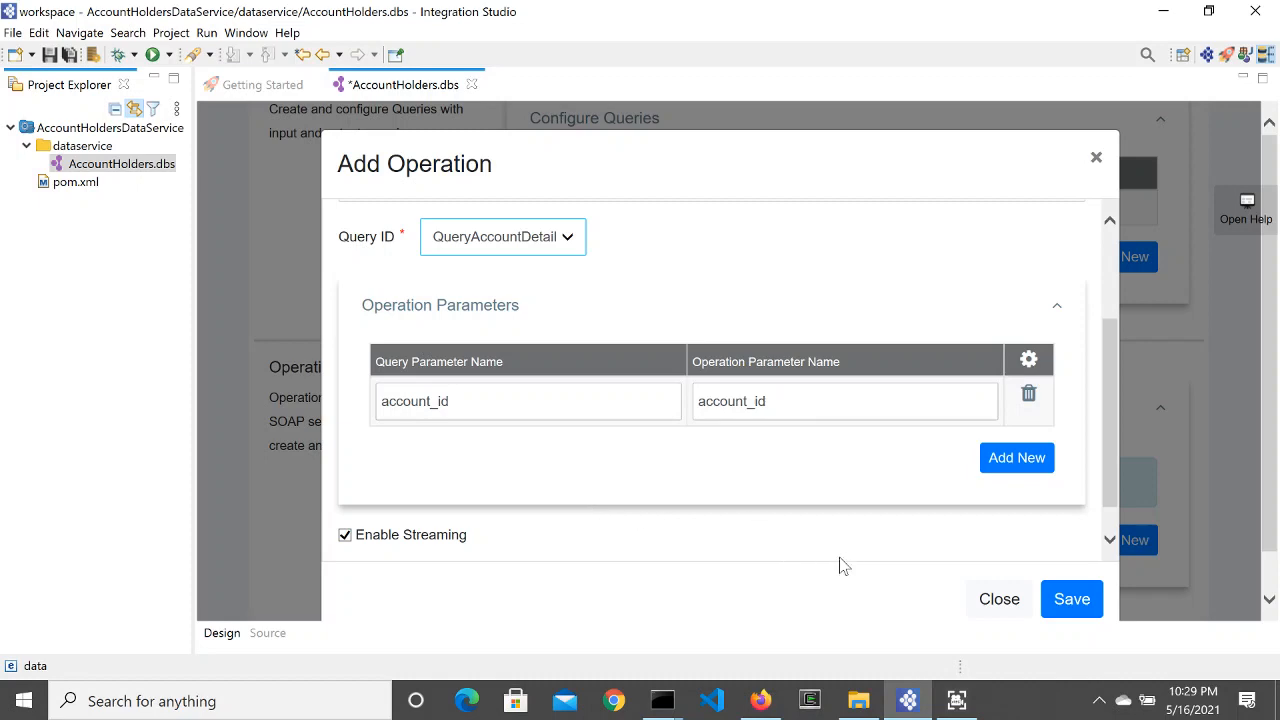
left_click(1074, 602)
scroll(480, 434, "down", 3)
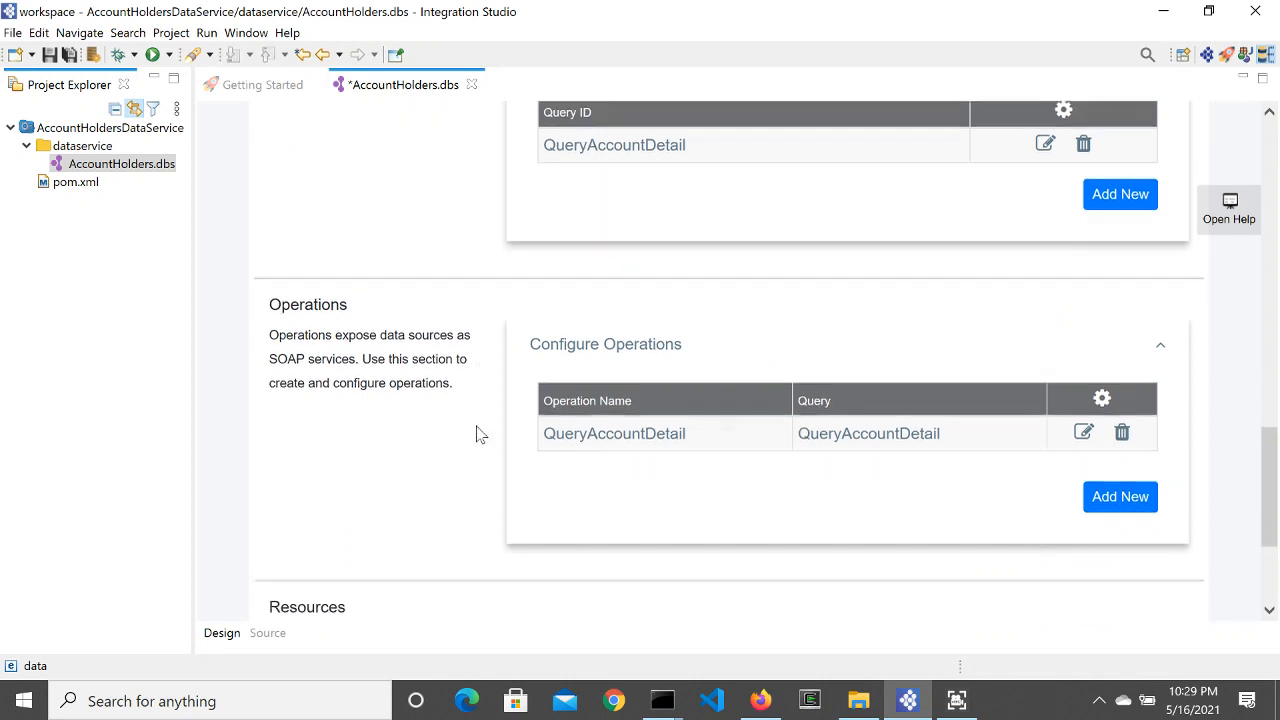
scroll(480, 434, "down", 1)
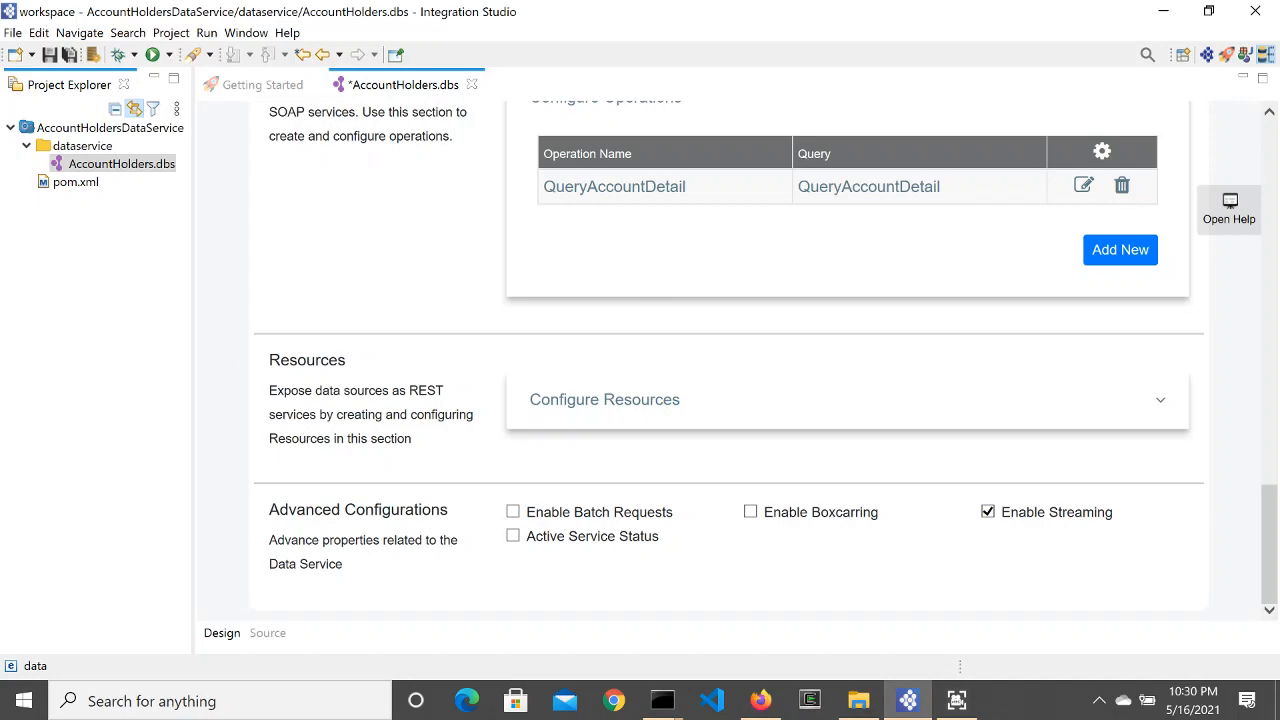
Step: Start a new REST resource with path /account_detail
left_click(705, 403)
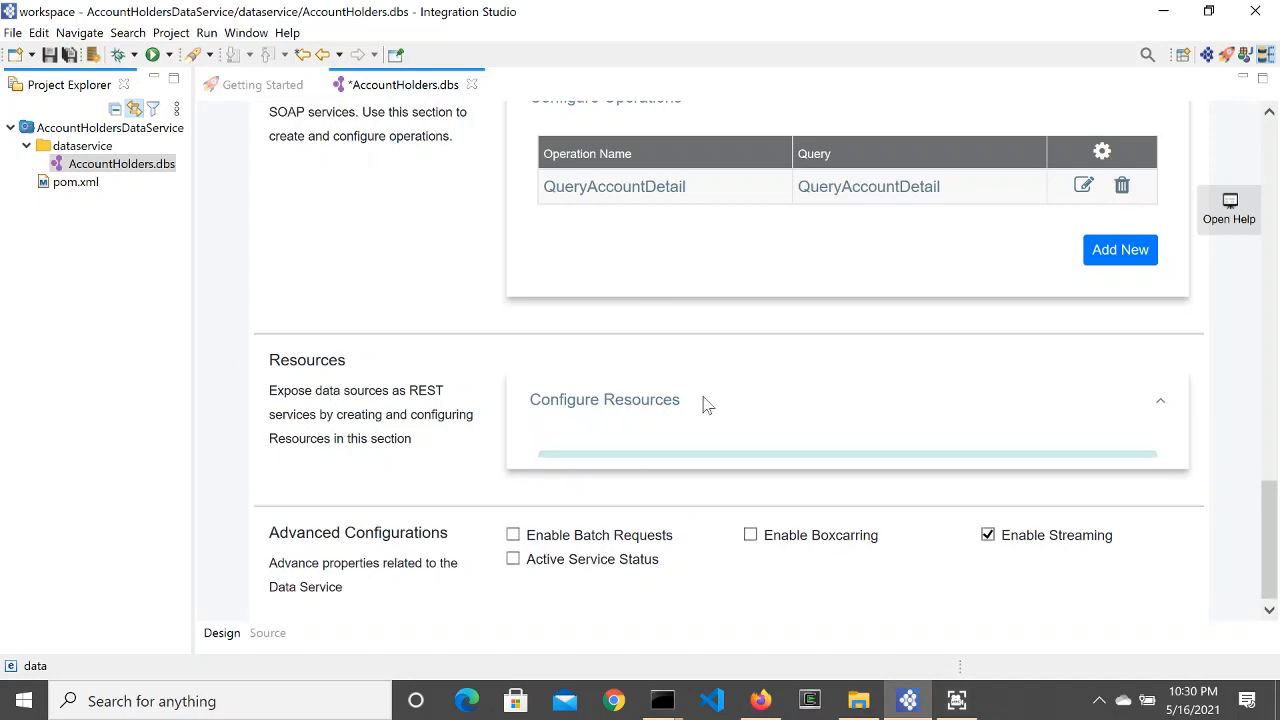
scroll(760, 350, "down", 2)
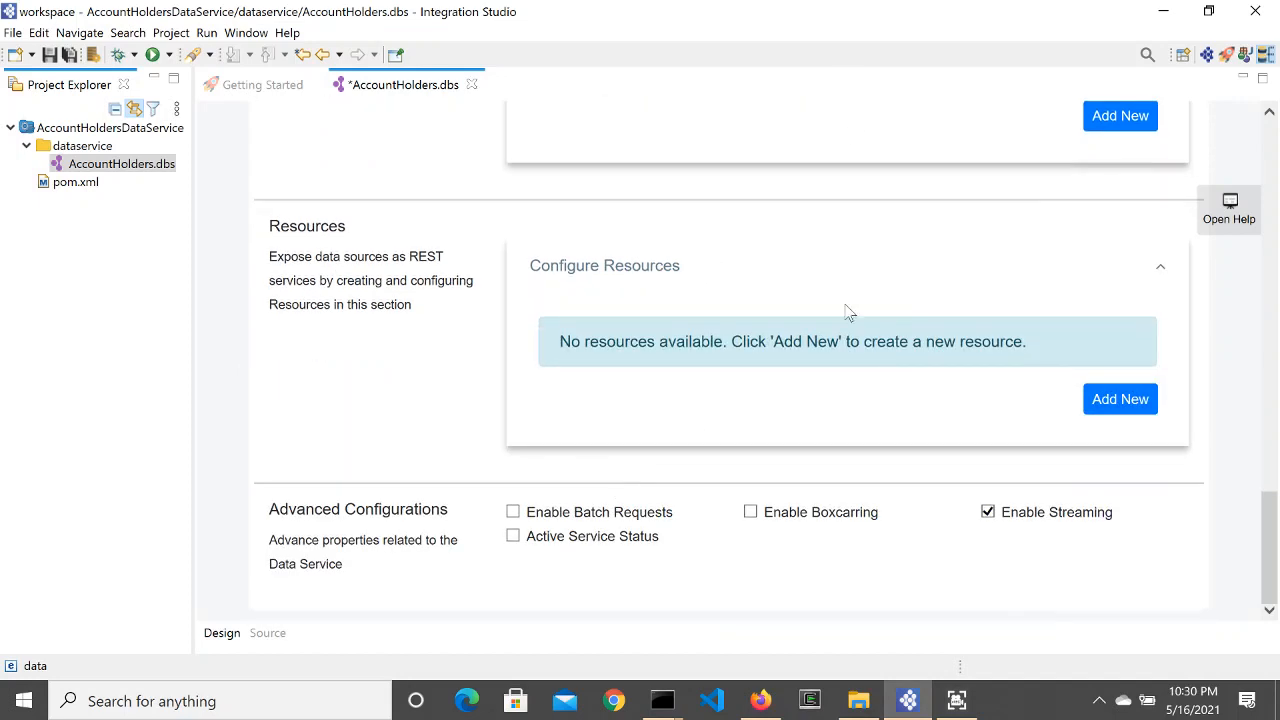
left_click(1100, 405)
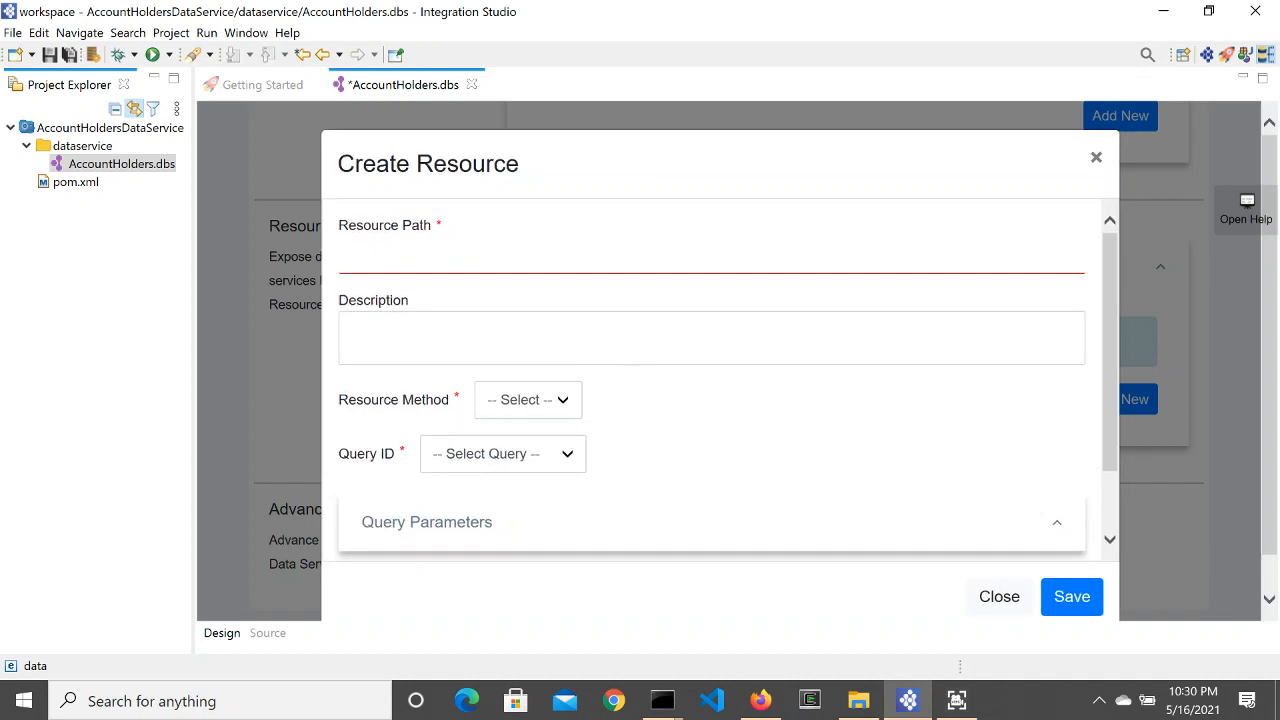
left_click(344, 256)
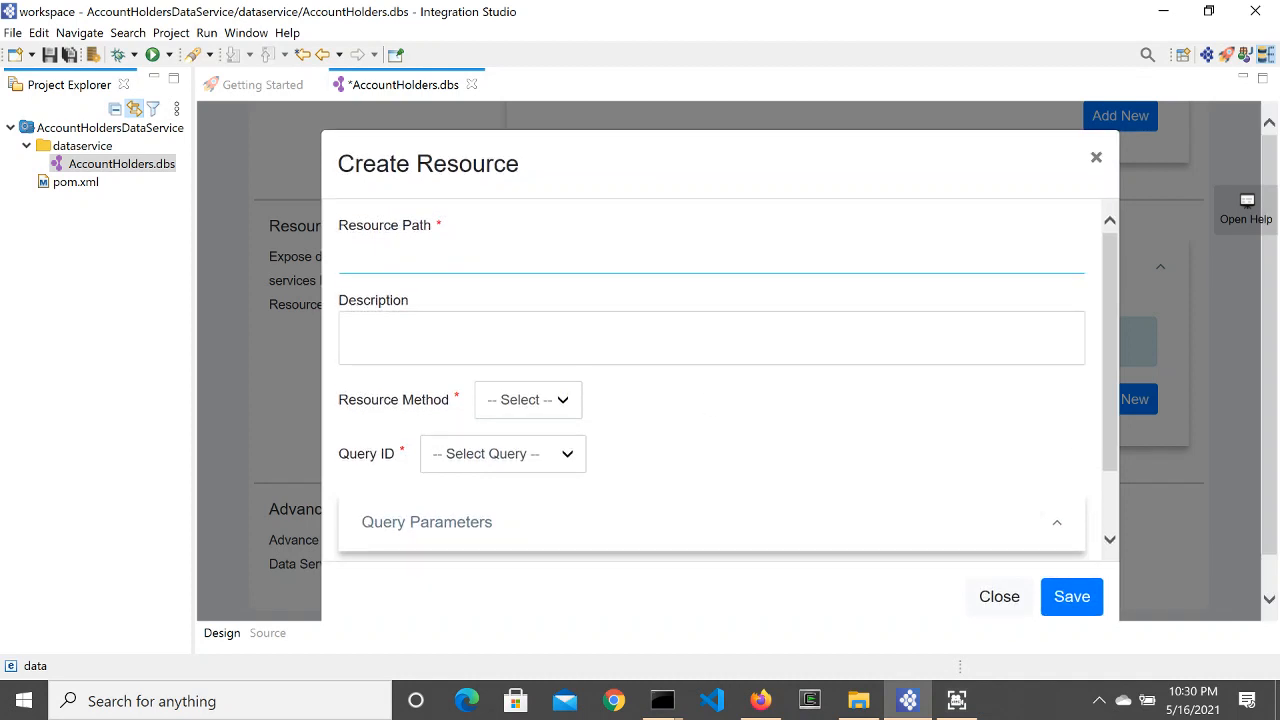
type("/account")
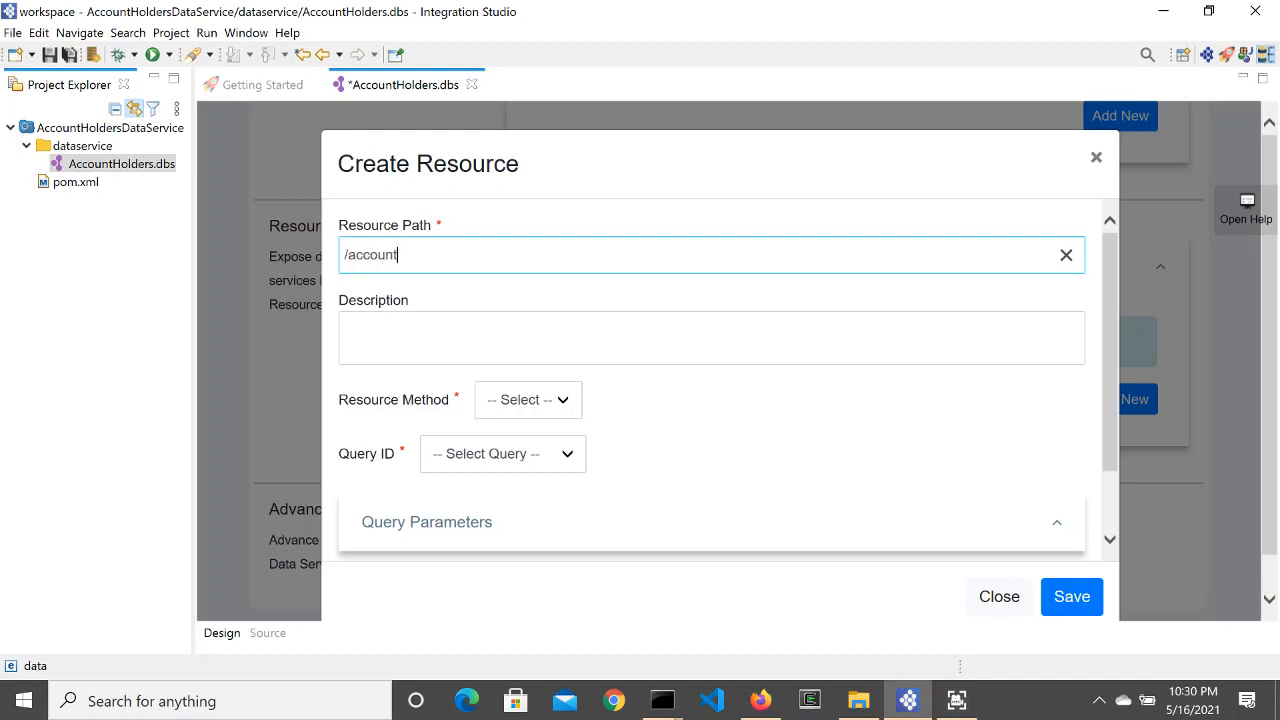
type("_detail")
Step: Set the resource to GET on QueryAccountDetail and check its account_id parameter mapping
left_click(550, 410)
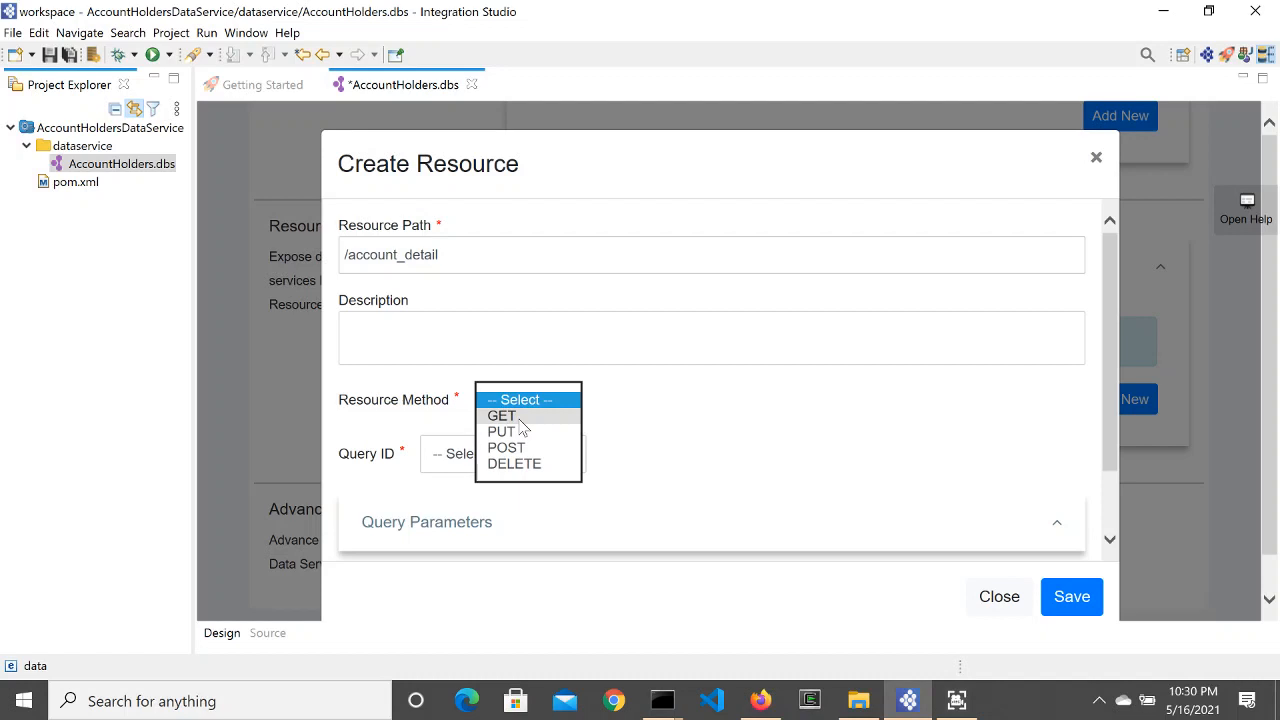
left_click(519, 418)
left_click(569, 460)
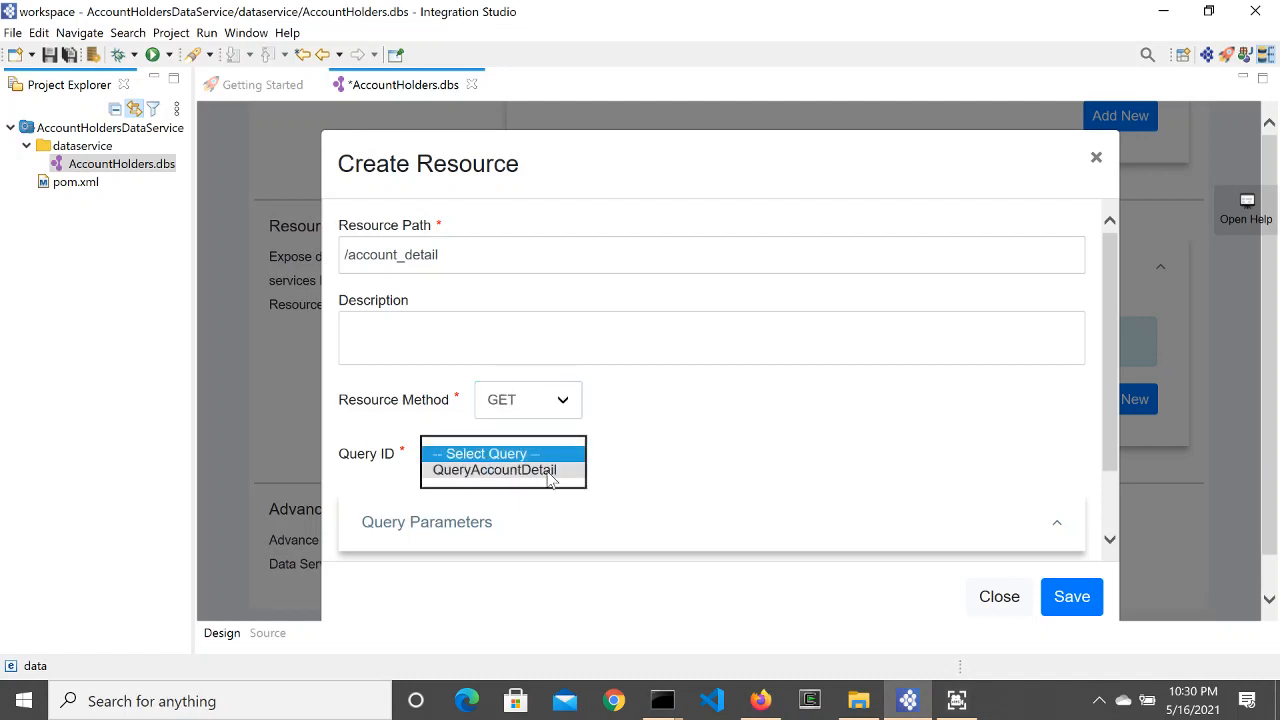
left_click(549, 470)
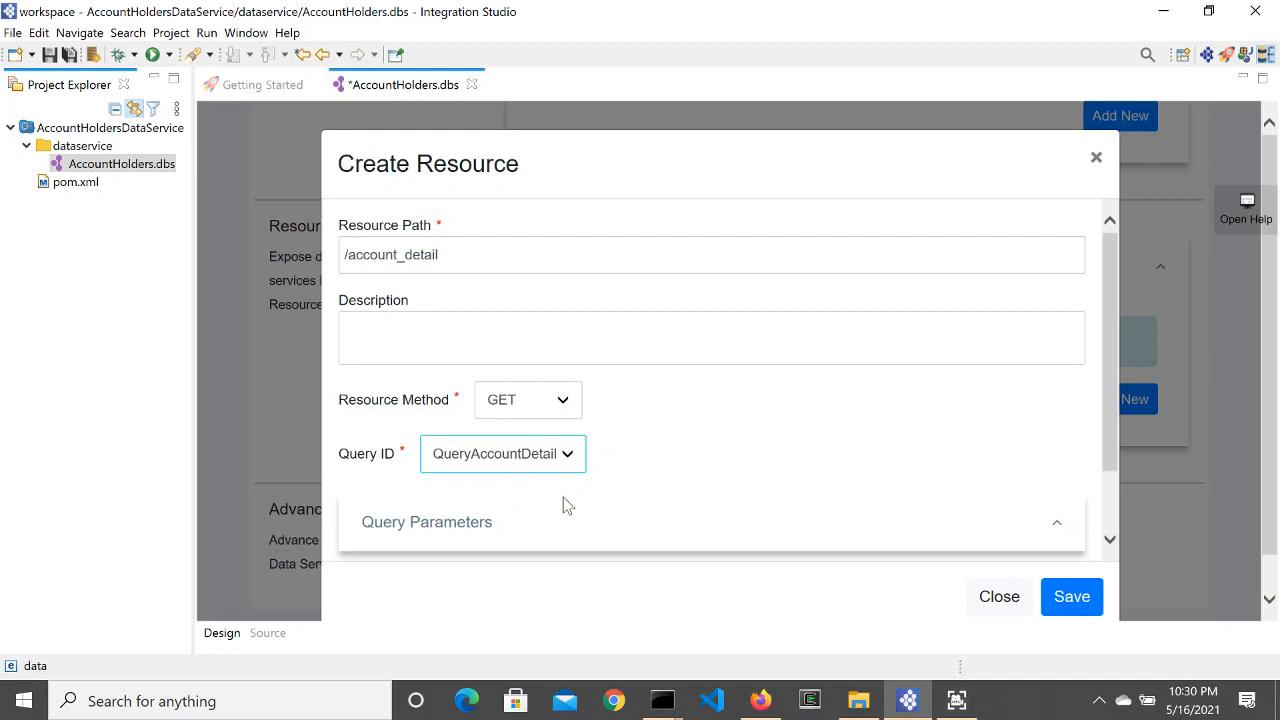
scroll(586, 514, "down", 2)
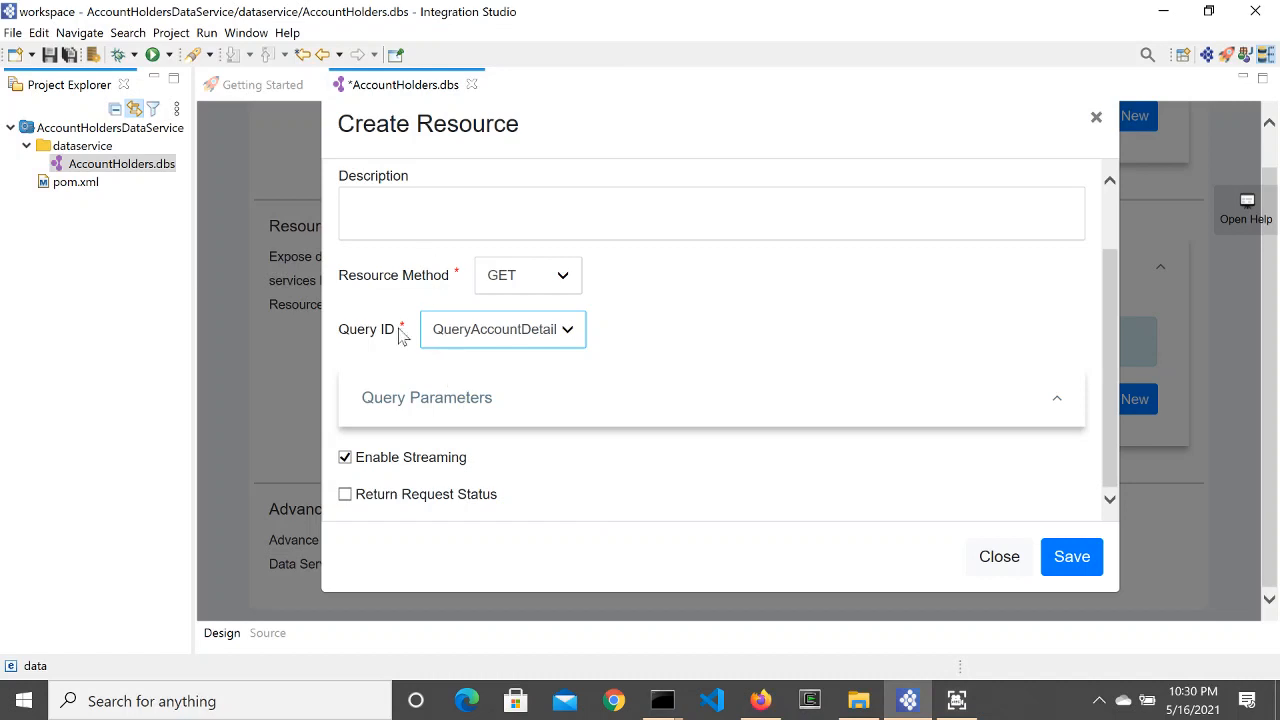
left_click(495, 338)
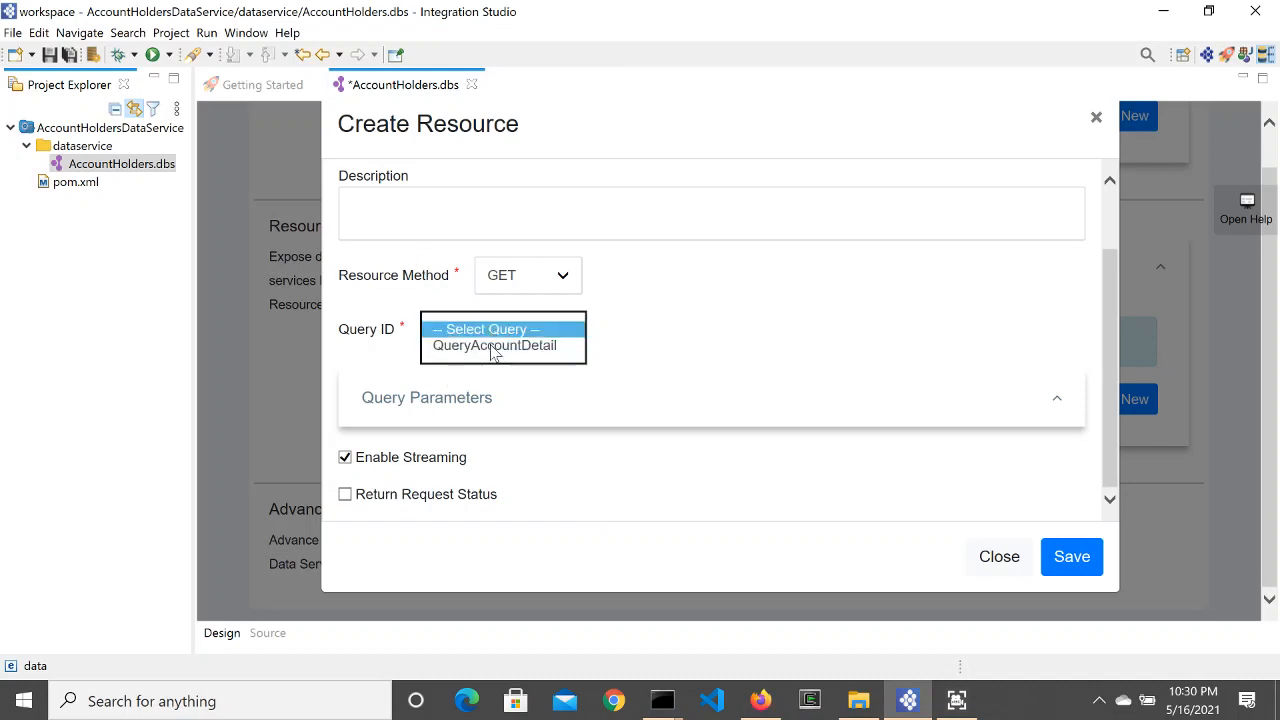
left_click(495, 345)
scroll(674, 354, "up", 2)
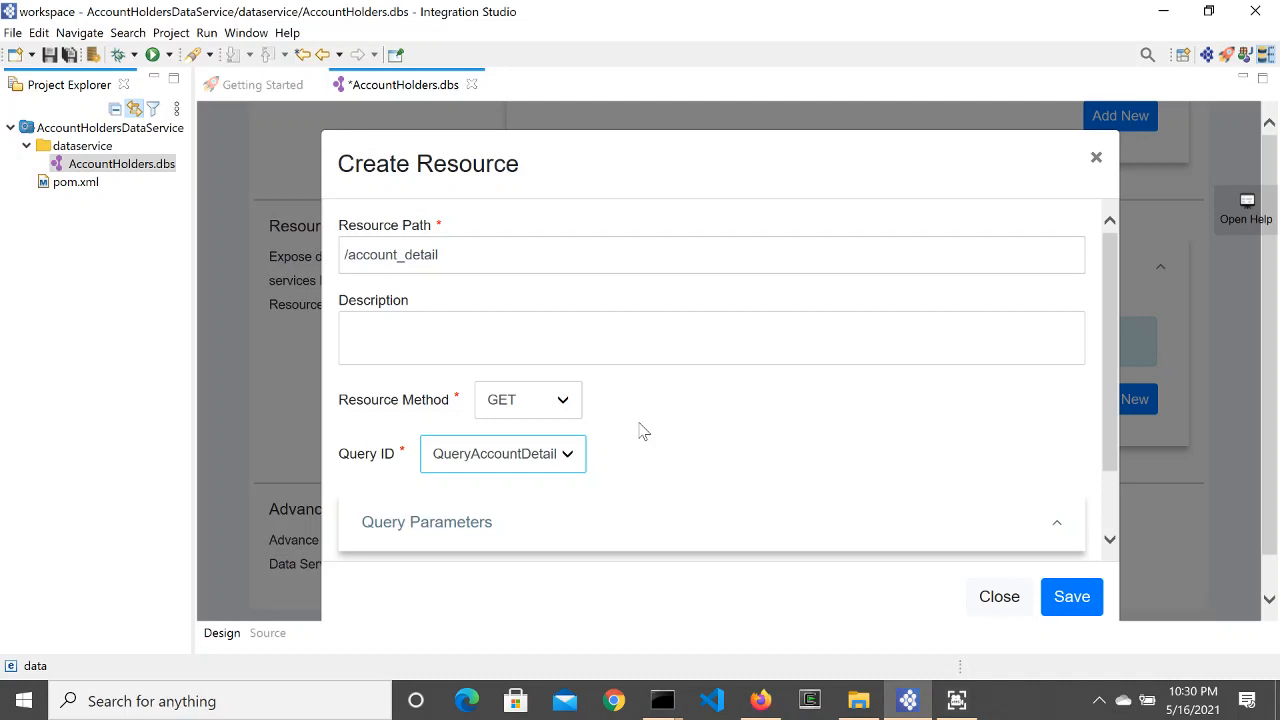
left_click(459, 525)
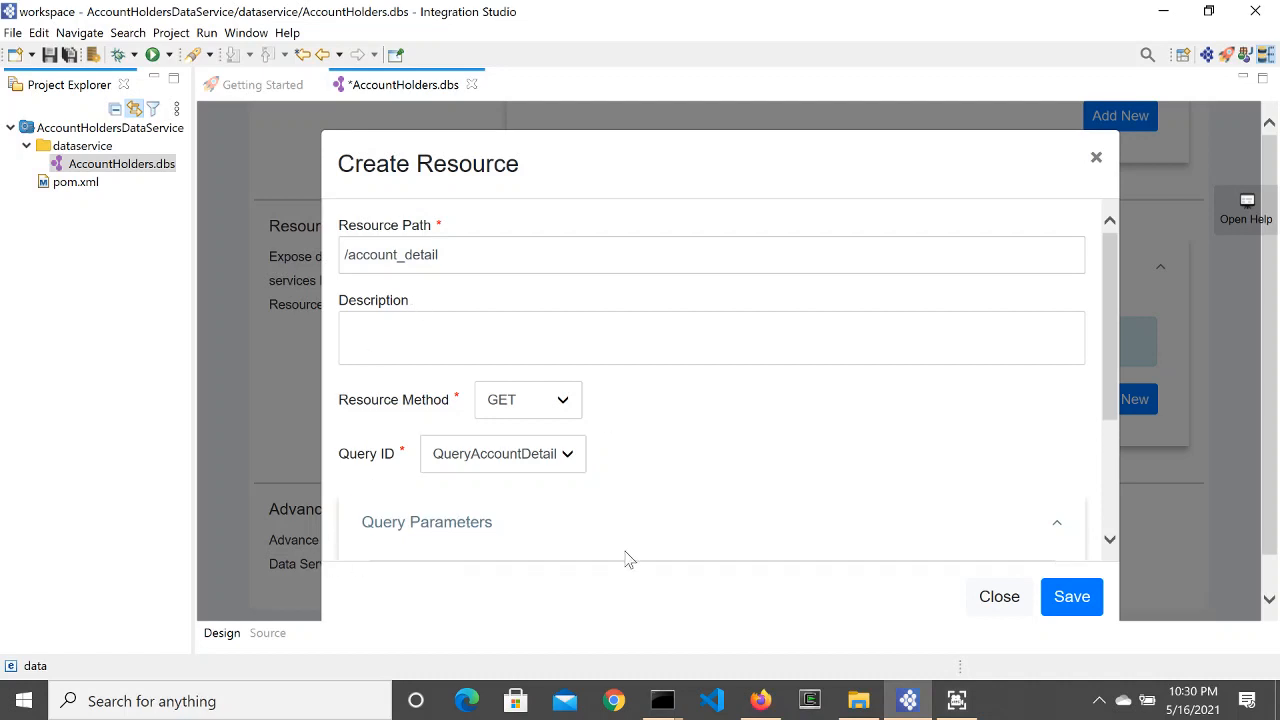
scroll(640, 552, "down", 3)
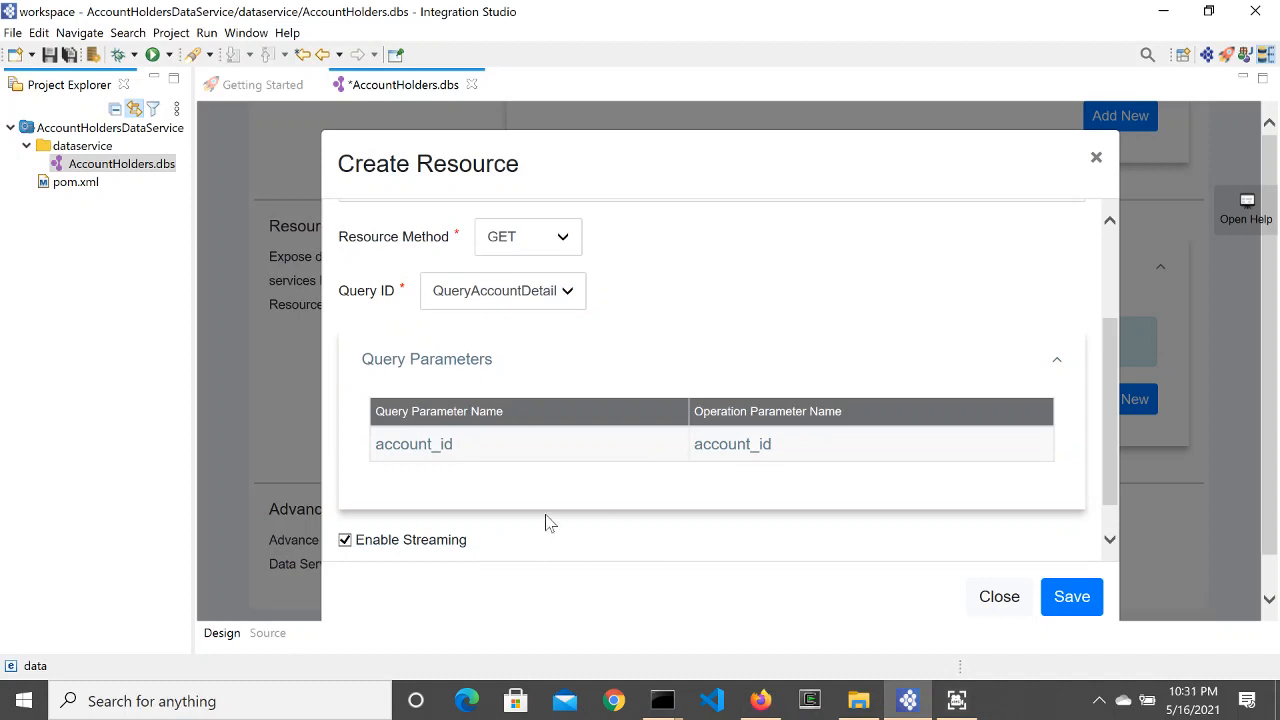
scroll(594, 483, "up", 3)
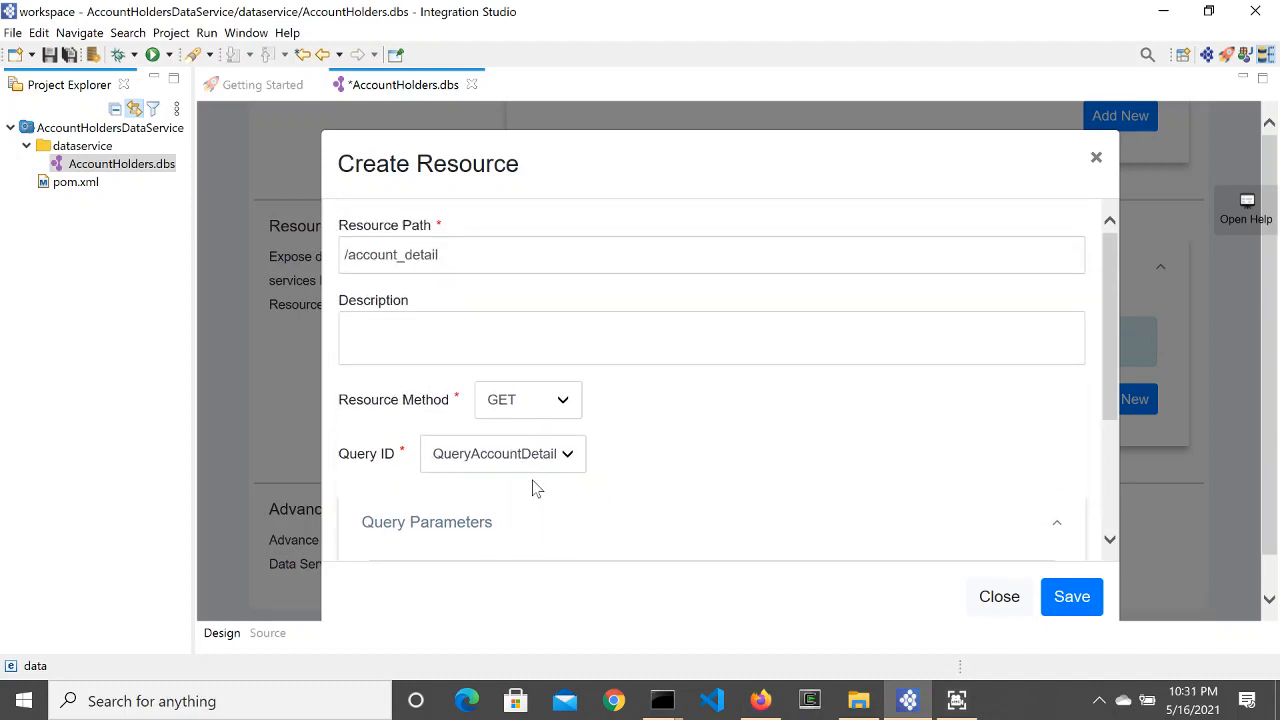
scroll(558, 498, "down", 4)
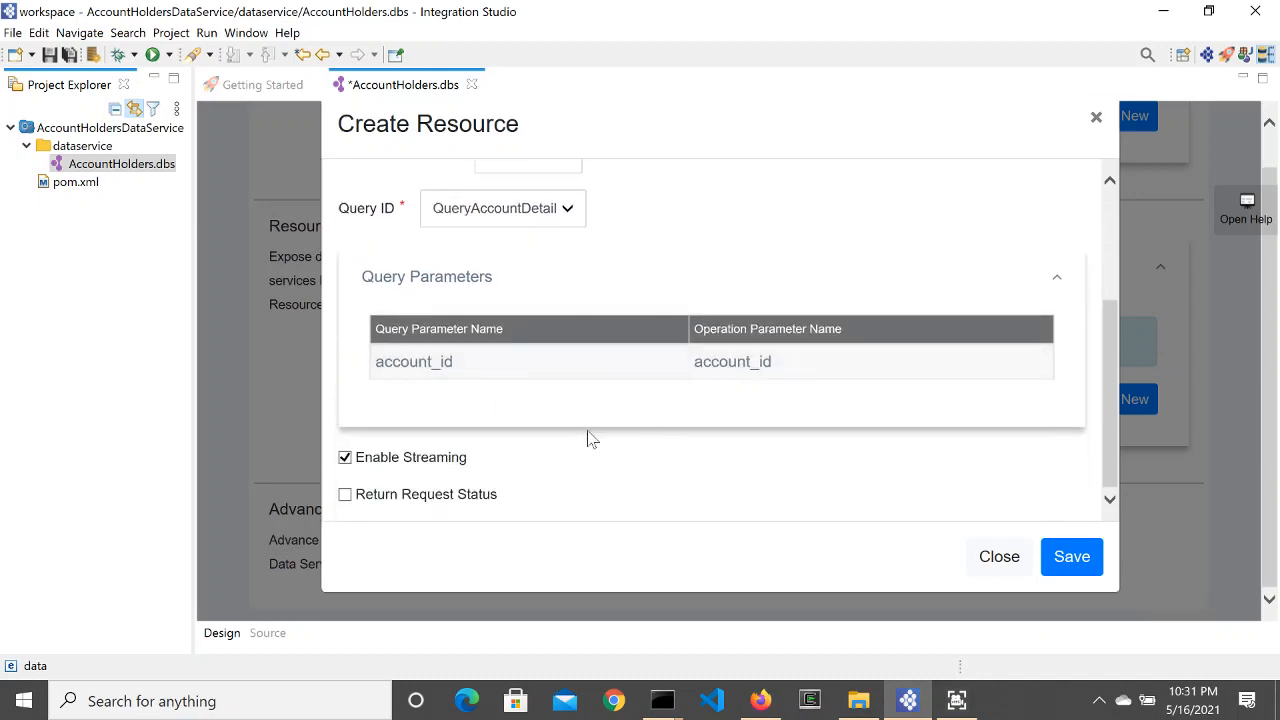
Step: Save the new /account_detail GET resource and the AccountHolders.dbs file
left_click(1071, 557)
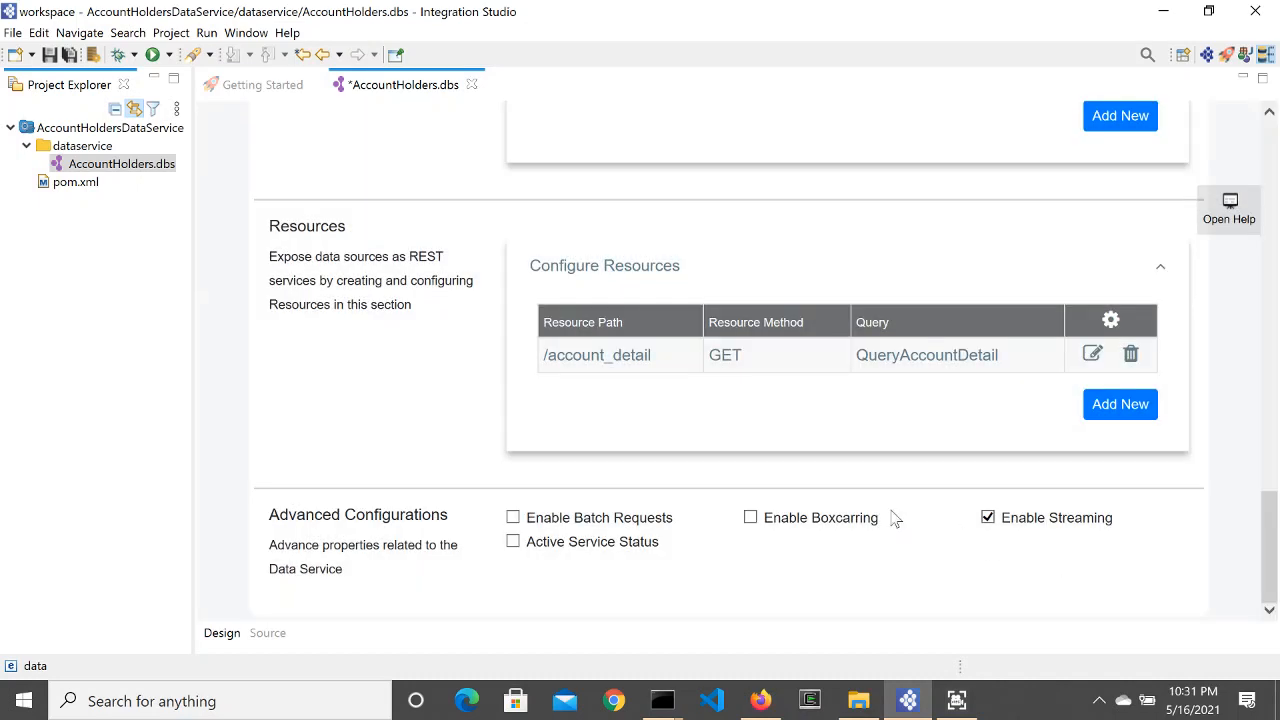
scroll(758, 492, "up", 5)
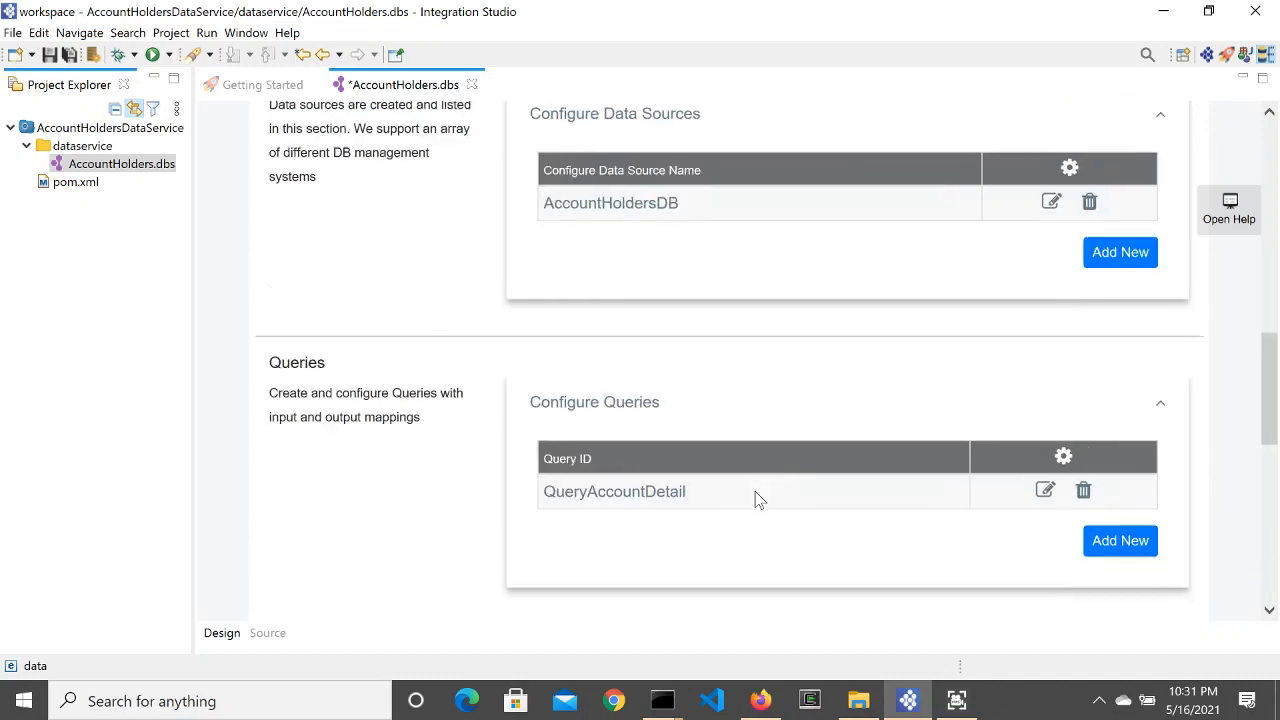
scroll(755, 500, "up", 10)
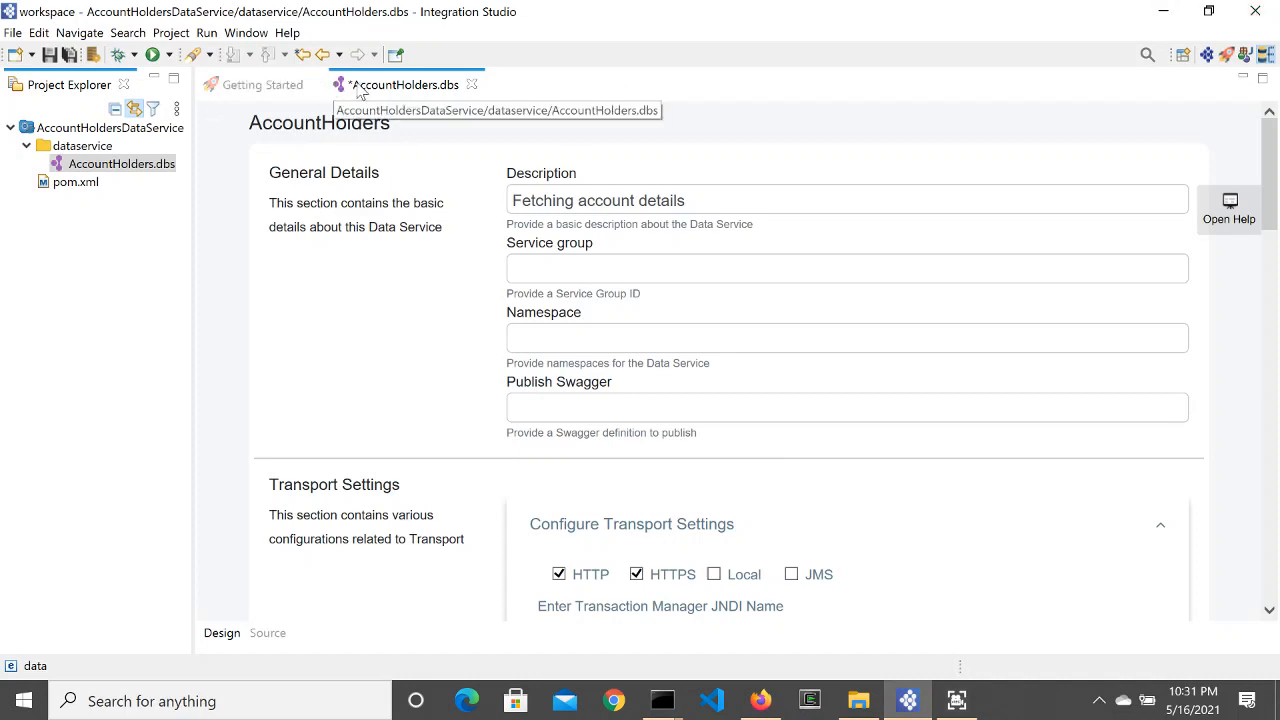
key("ctrl+s")
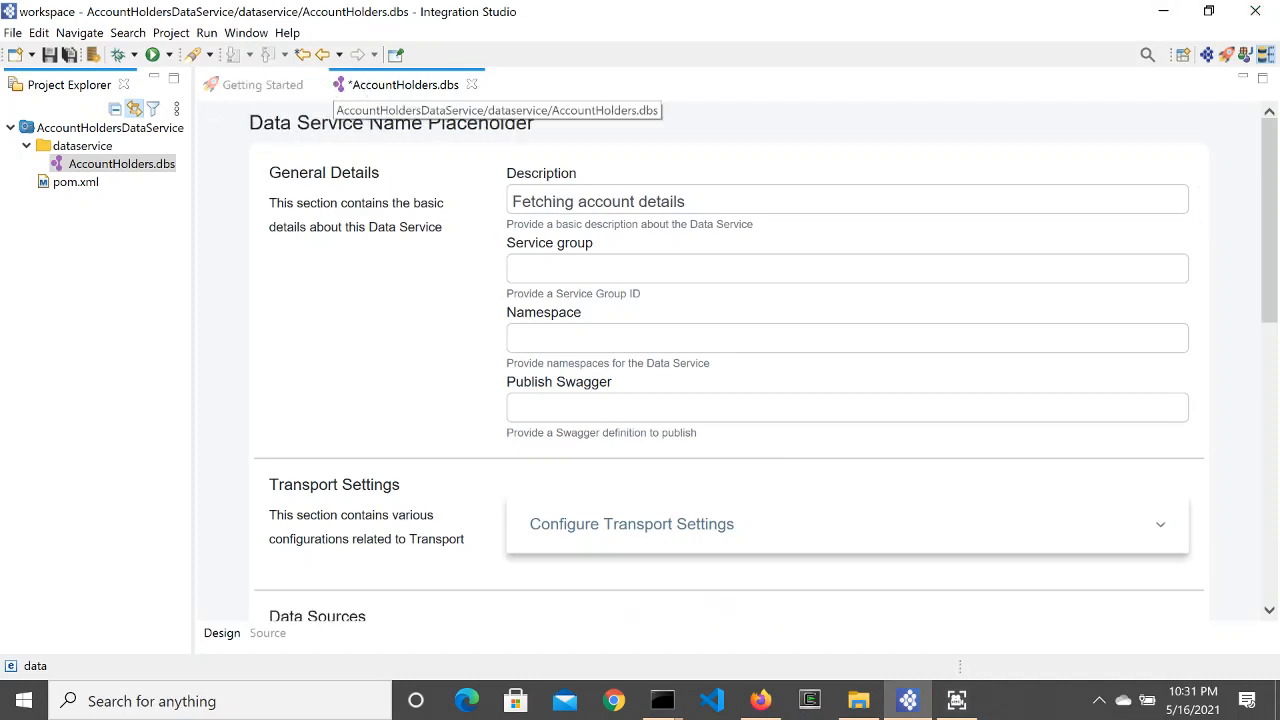
Step: Review the data service XML in the Source view, then go back to the Design form
left_click(272, 634)
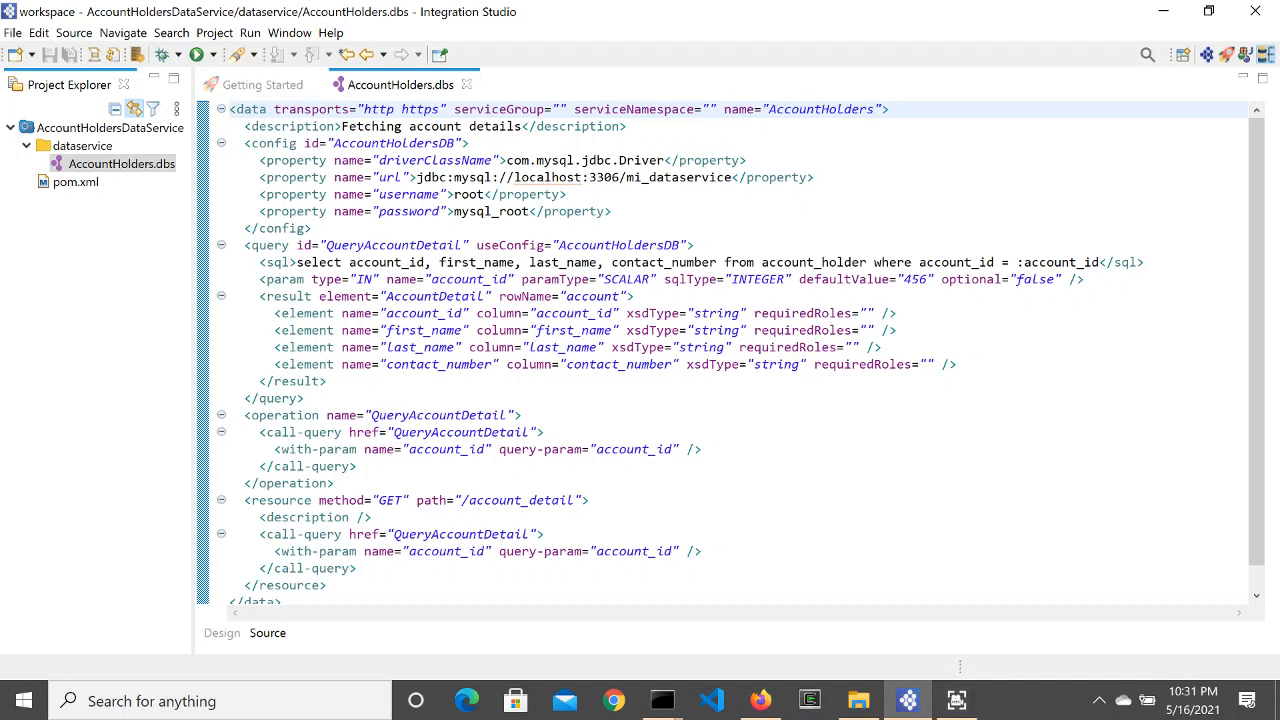
scroll(731, 351, "down", 1)
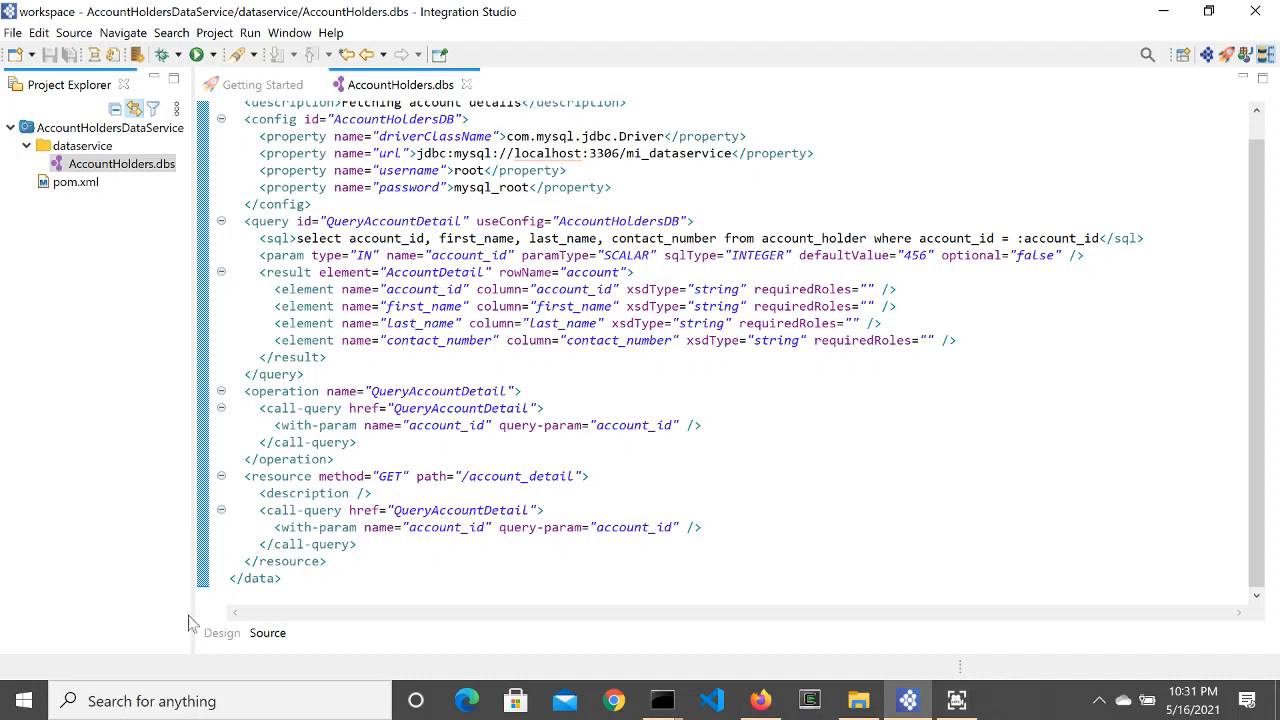
left_click(222, 634)
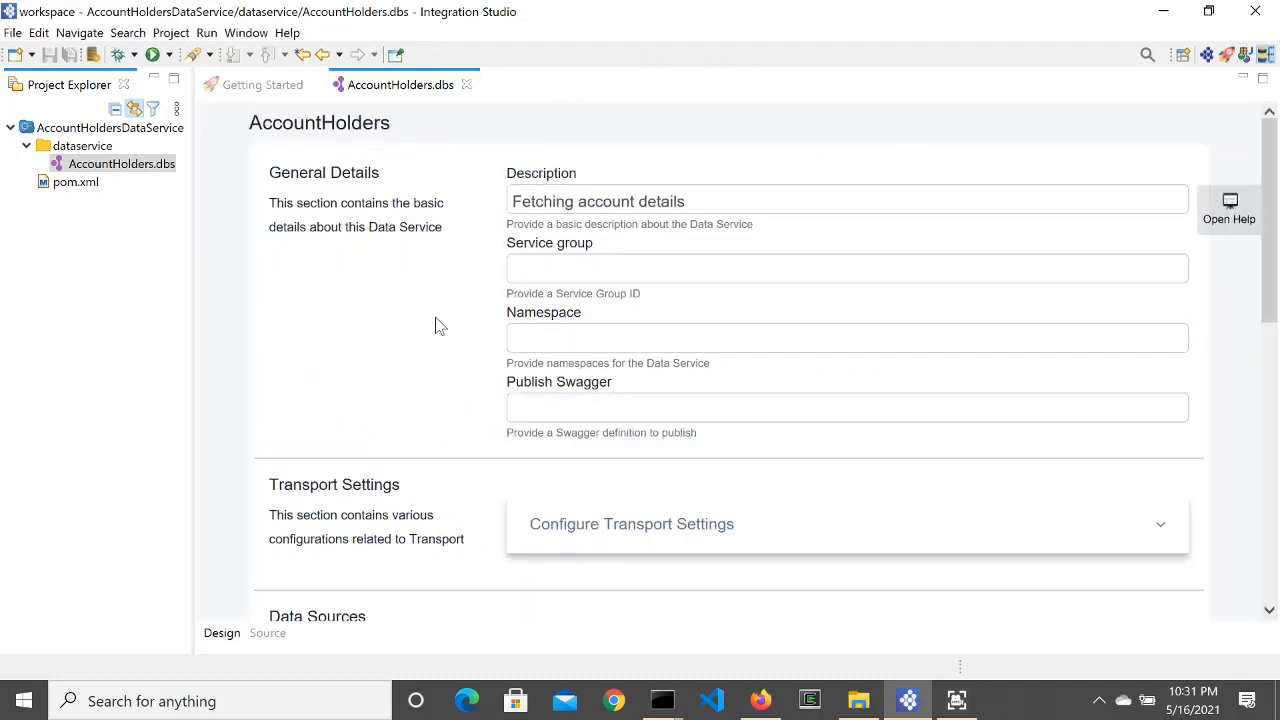
Step: Start a new Composite Exporter project from the New Project wizard
left_click(26, 146)
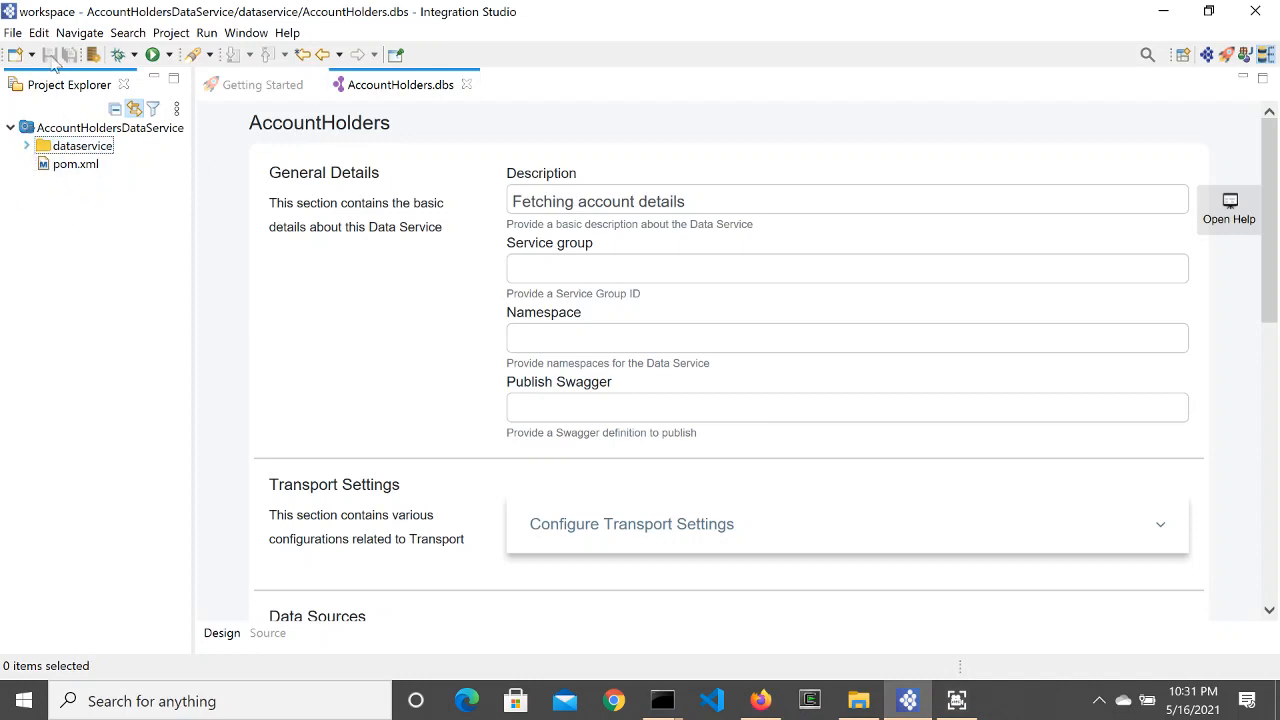
left_click(10, 34)
mouse_move(60, 53)
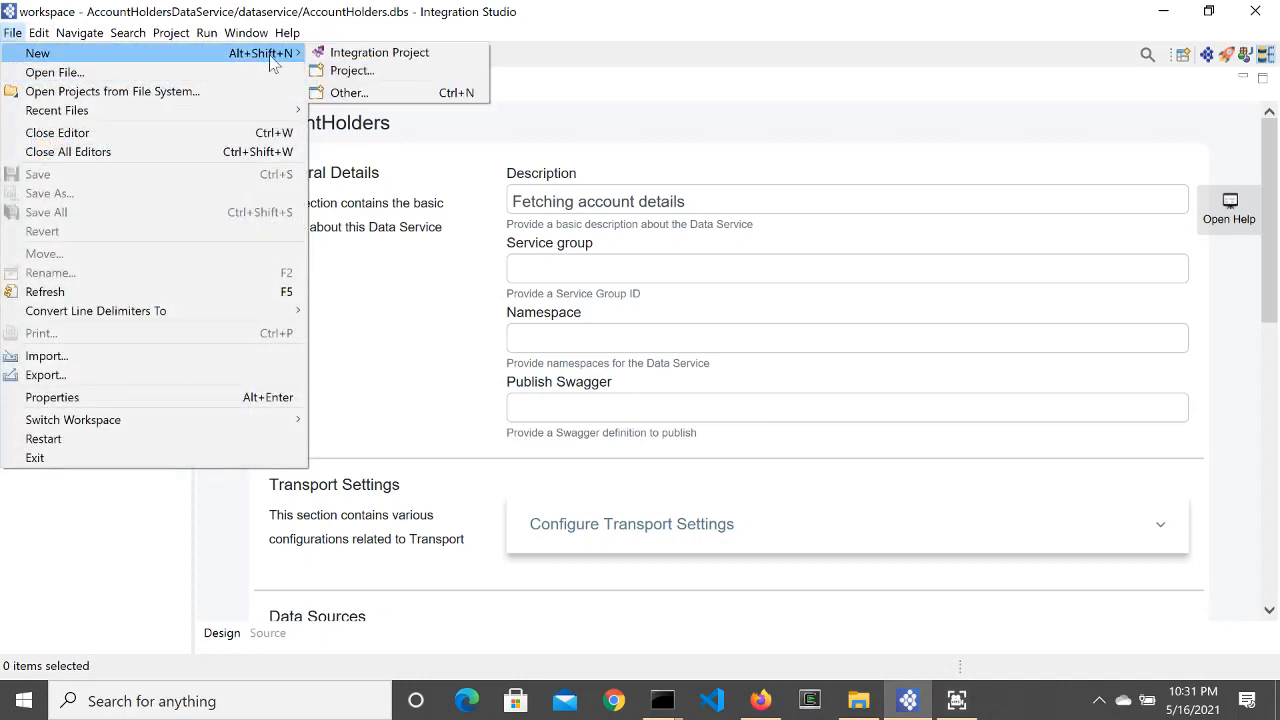
left_click(366, 80)
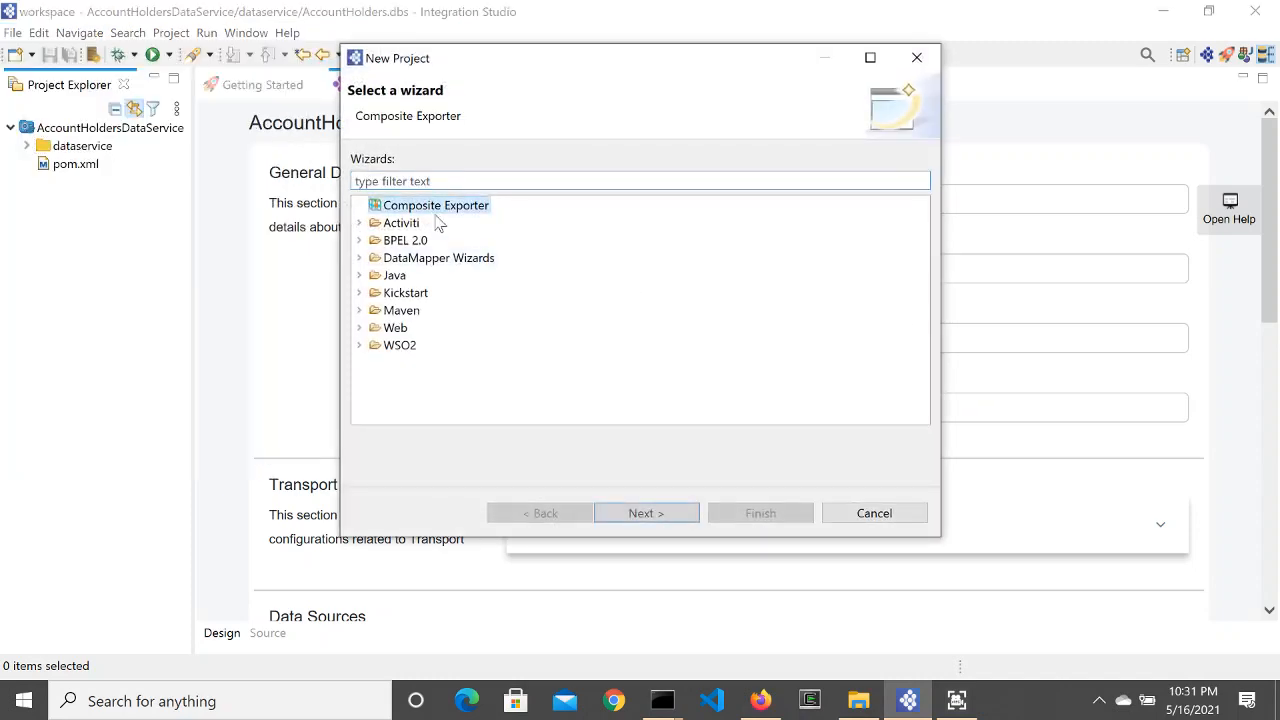
left_click(660, 513)
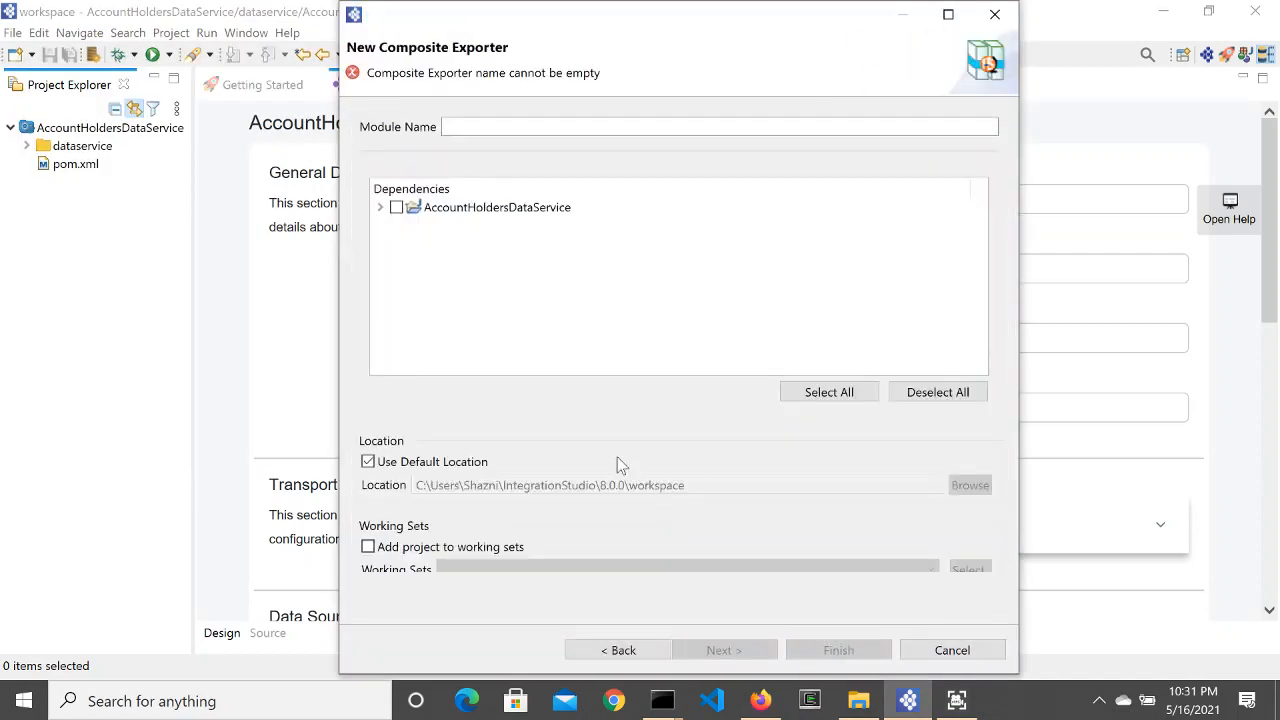
Step: Name the exporter AccountHoldersExporter and include the AccountHoldersDataService dependency
left_click(446, 126)
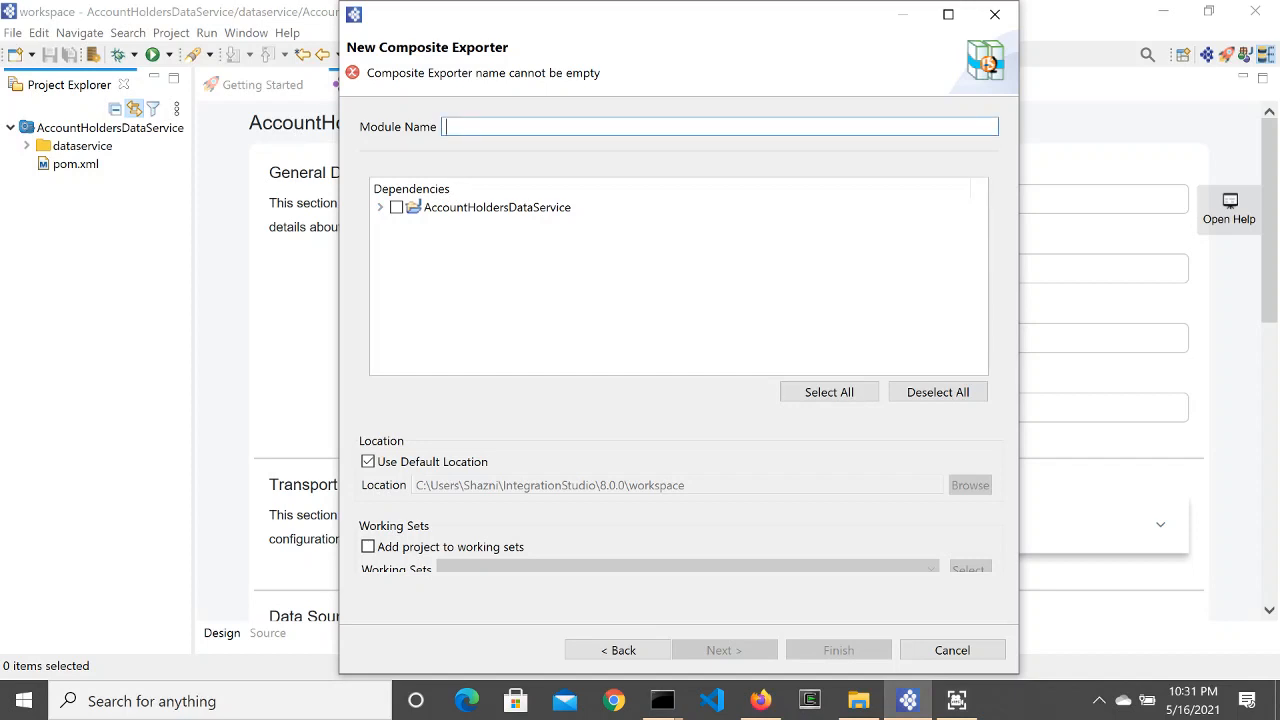
type("Acc")
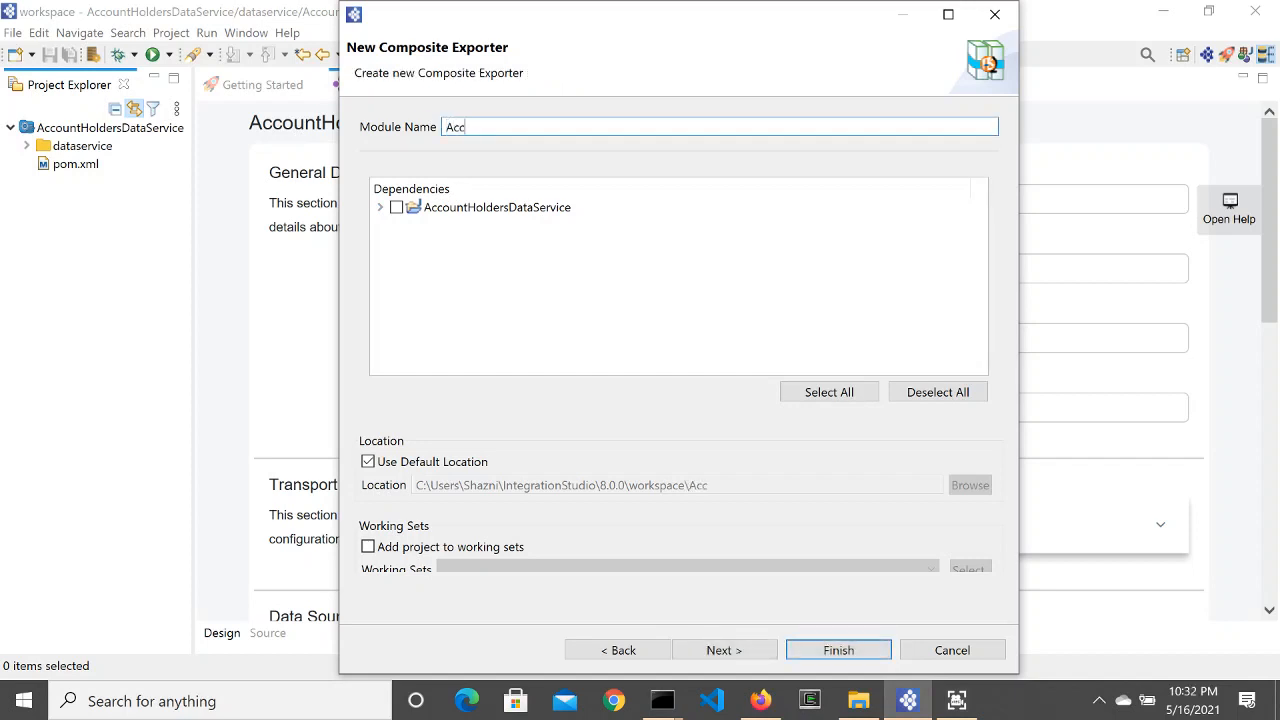
type("ountHo;lde")
key("BackSpace")
type("rsEx")
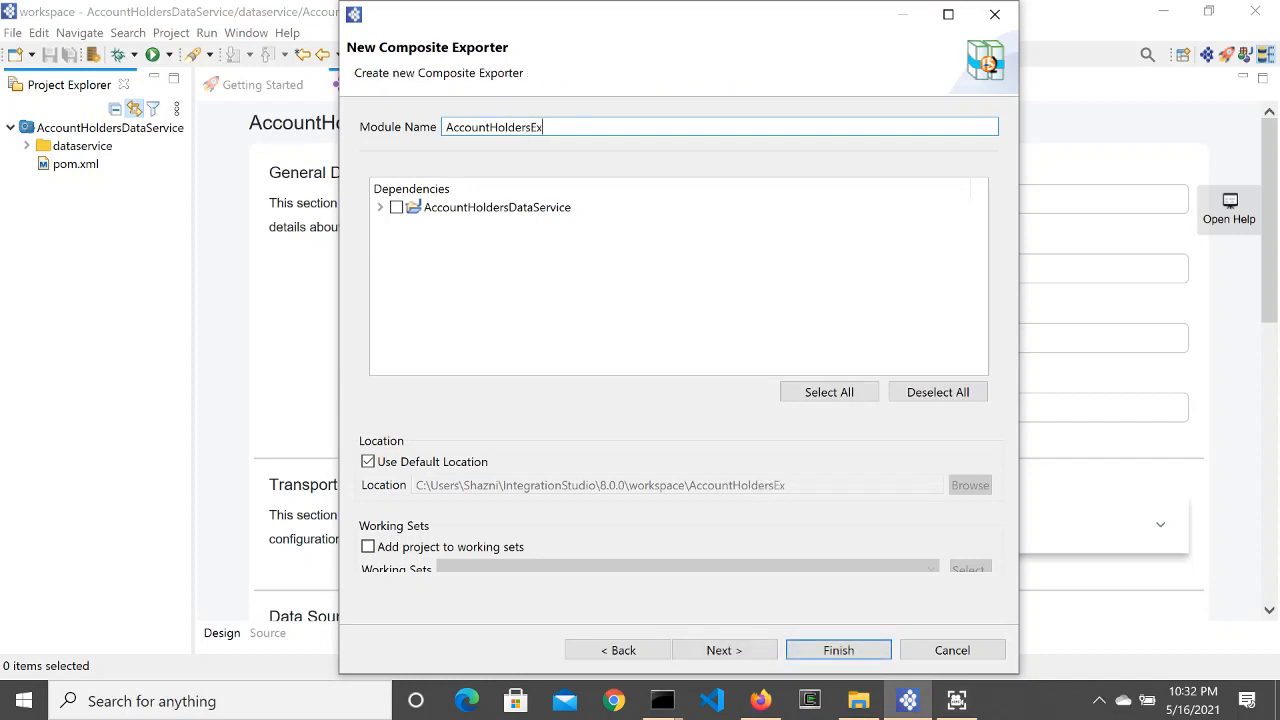
type("[p")
left_click(380, 207)
left_click(397, 208)
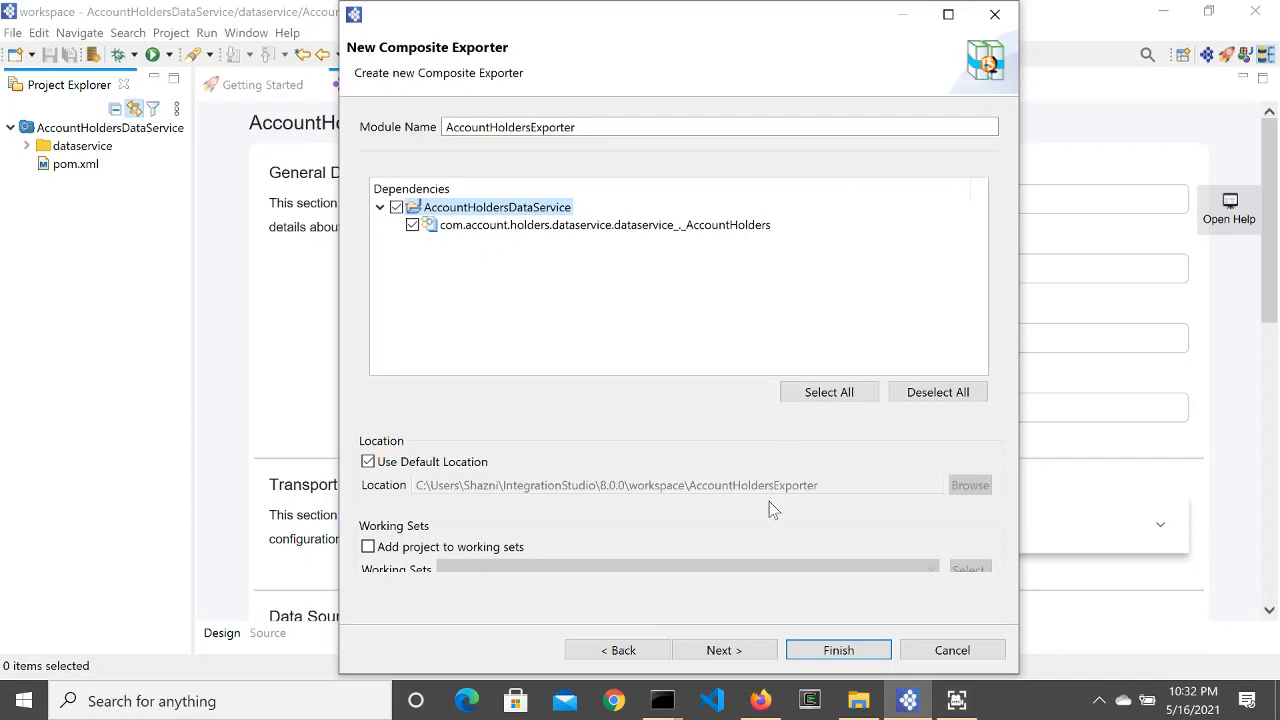
left_click(722, 650)
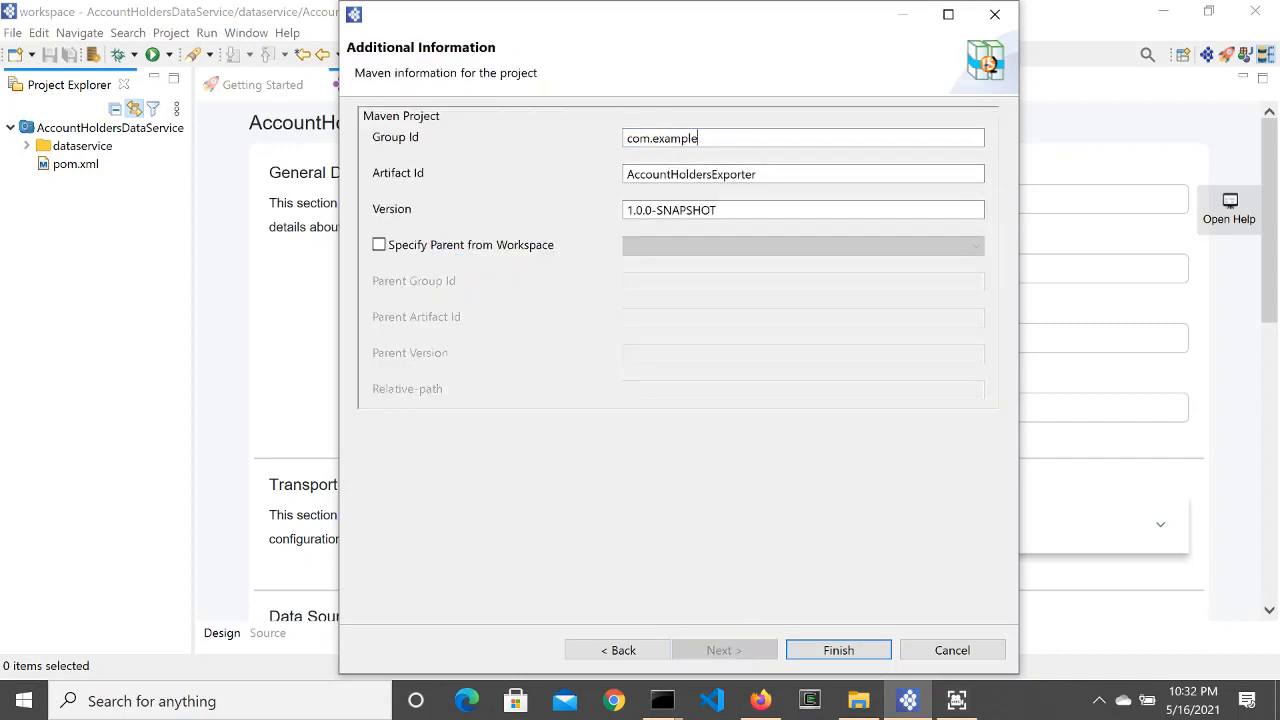
Step: Set the group id to com.account.holders.ds.exporter and finish the project
left_click_drag(698, 138, 658, 138)
type("account.holders.ds.")
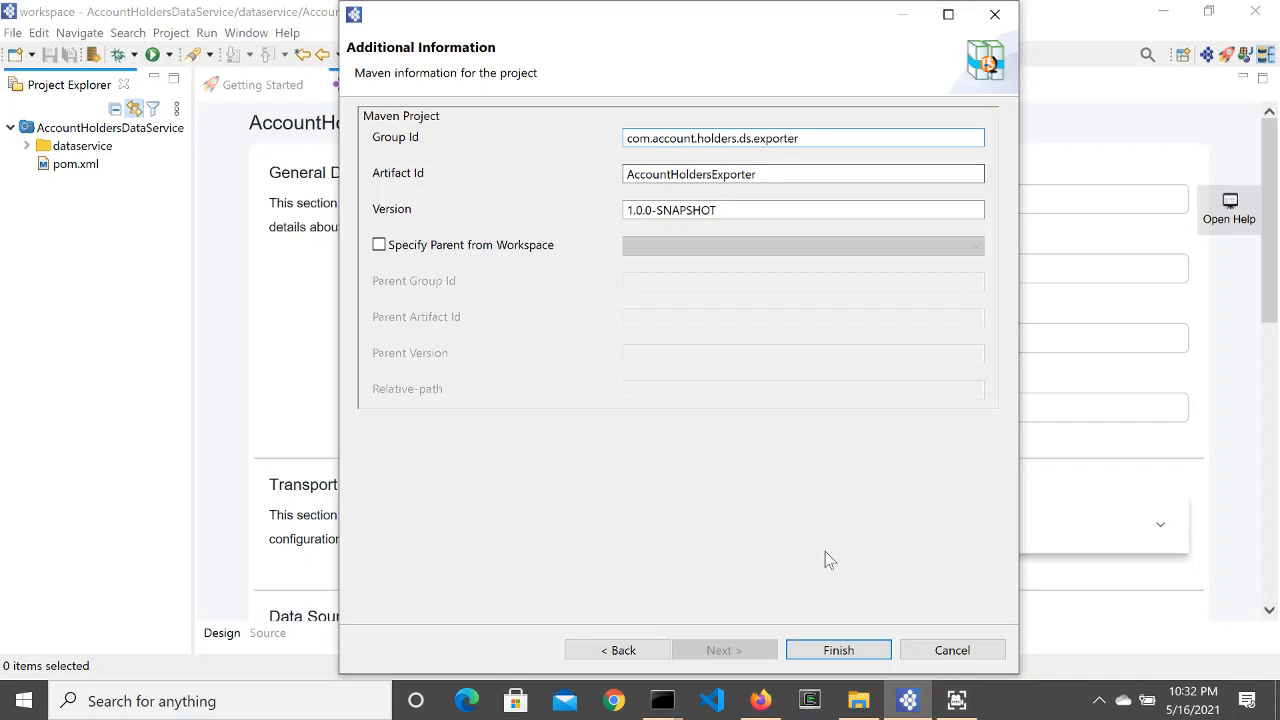
left_click(848, 649)
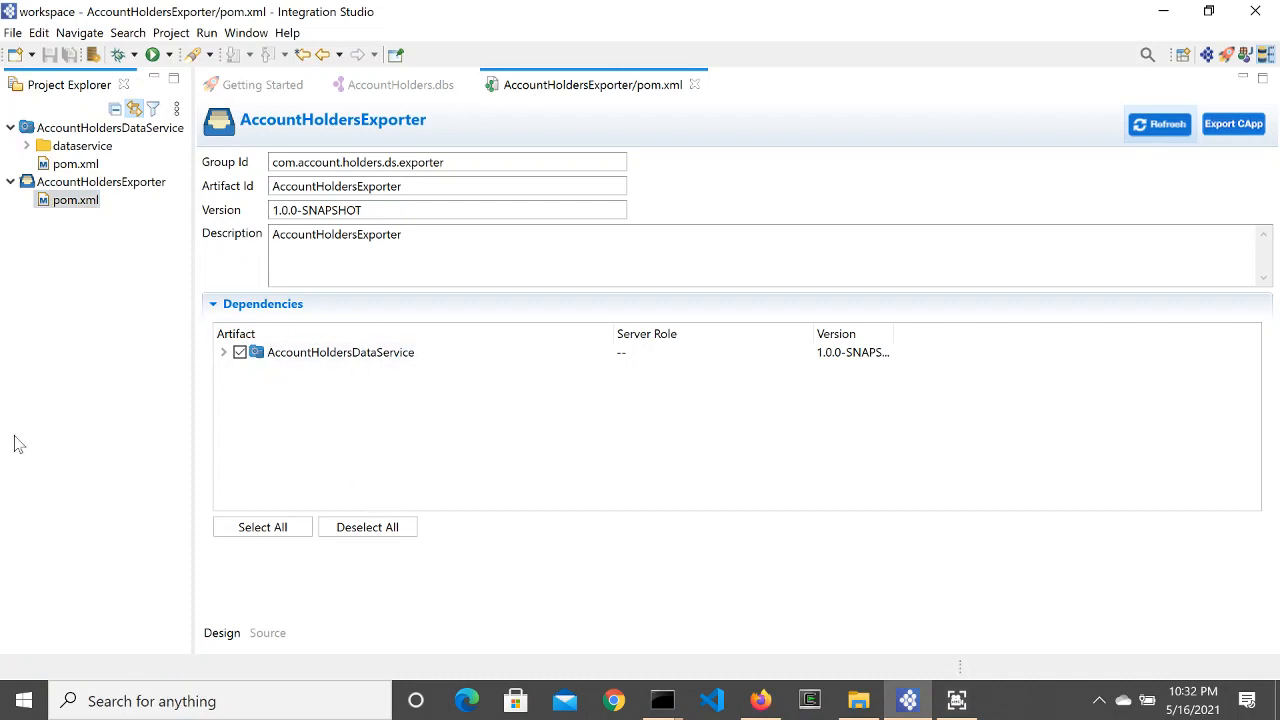
Step: Export and run AccountHoldersExporter on the embedded Micro Integrator with mysql-connector-java-8.0.25.jar
left_click(88, 183)
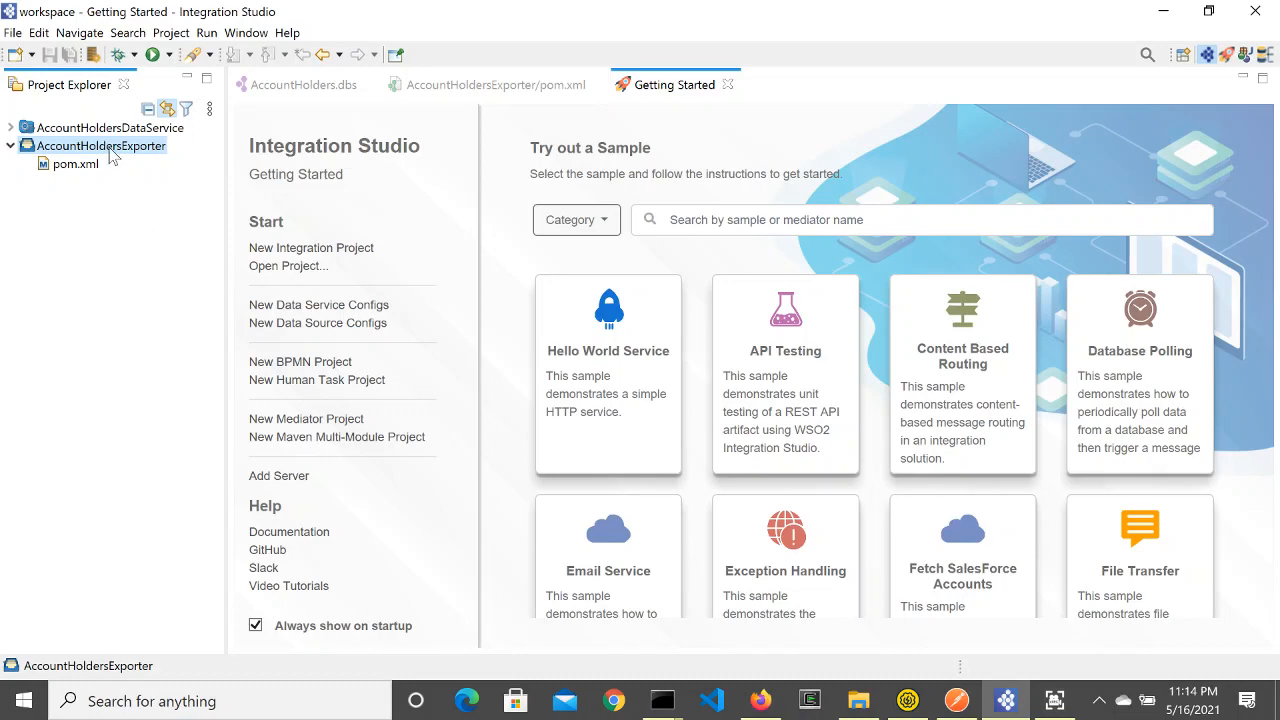
right_click(112, 153)
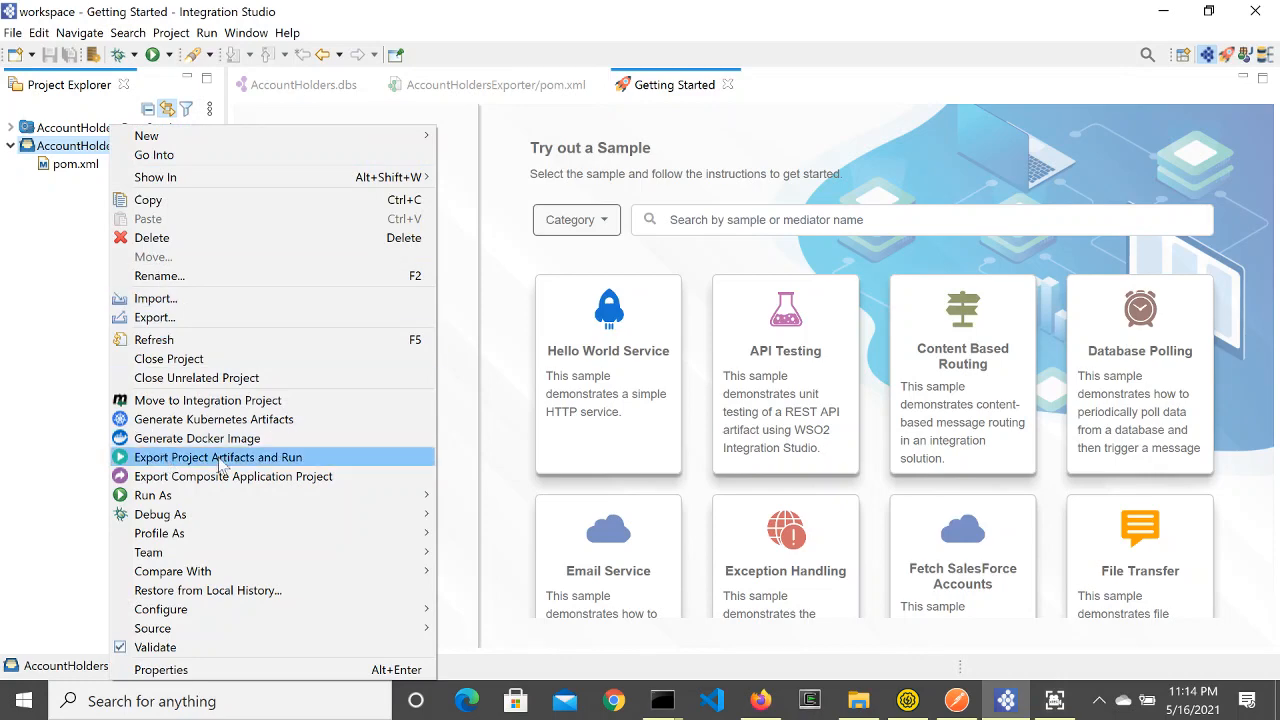
left_click(253, 466)
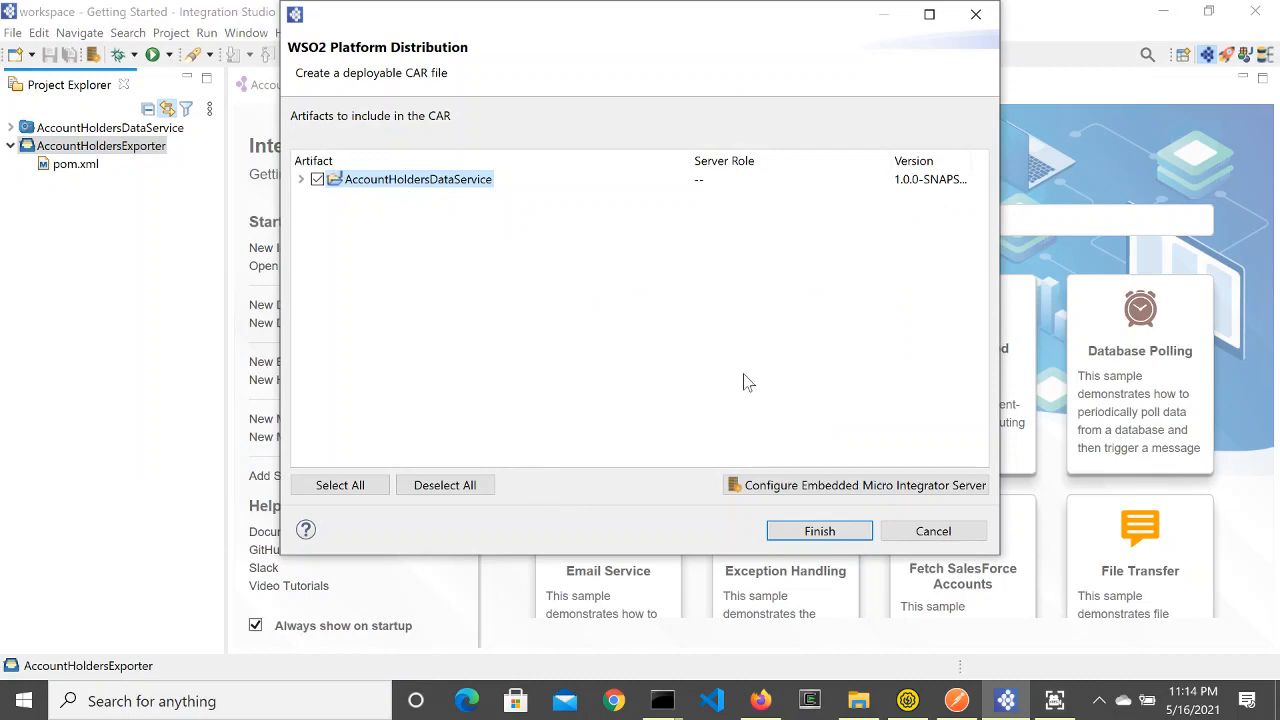
left_click(830, 485)
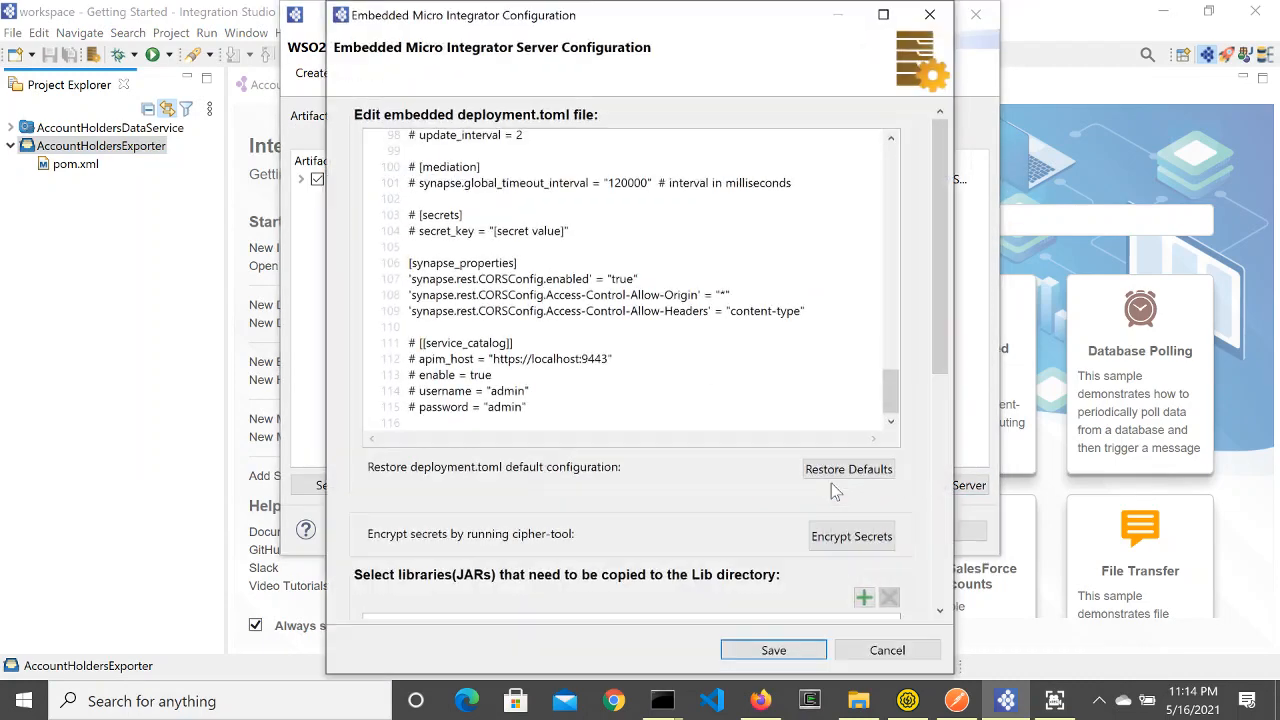
scroll(748, 513, "down", 3)
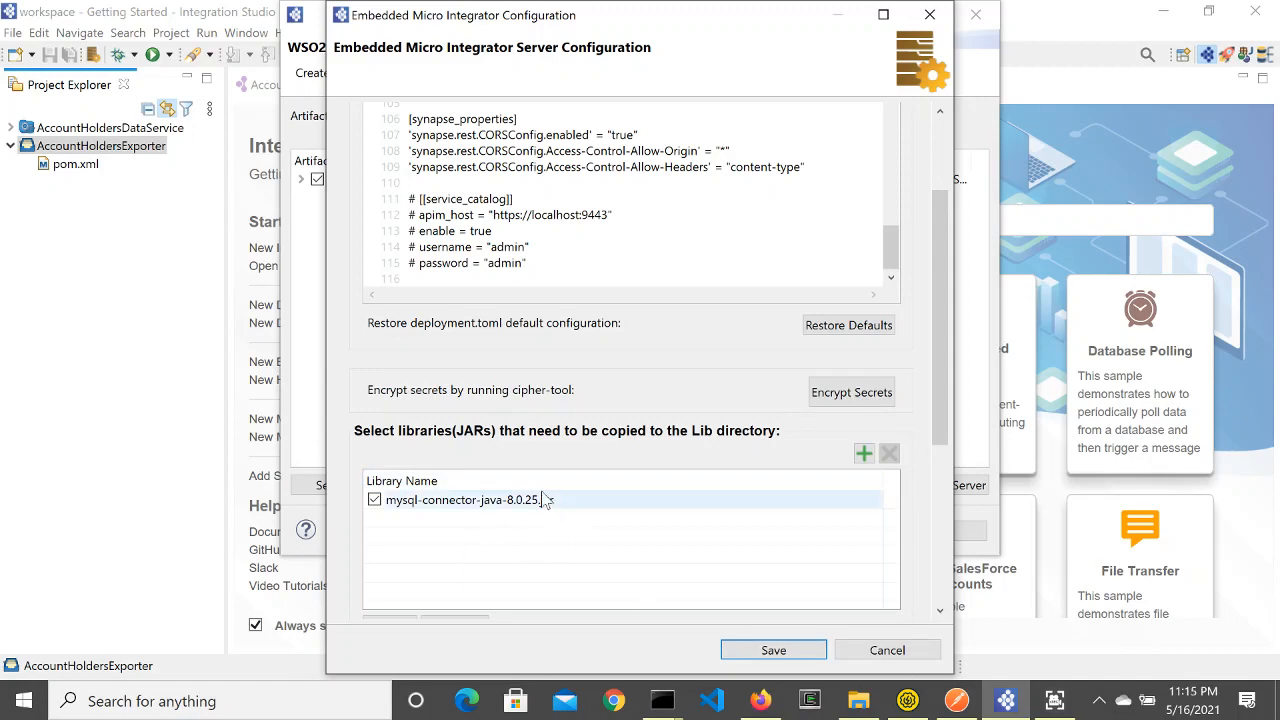
left_click(780, 652)
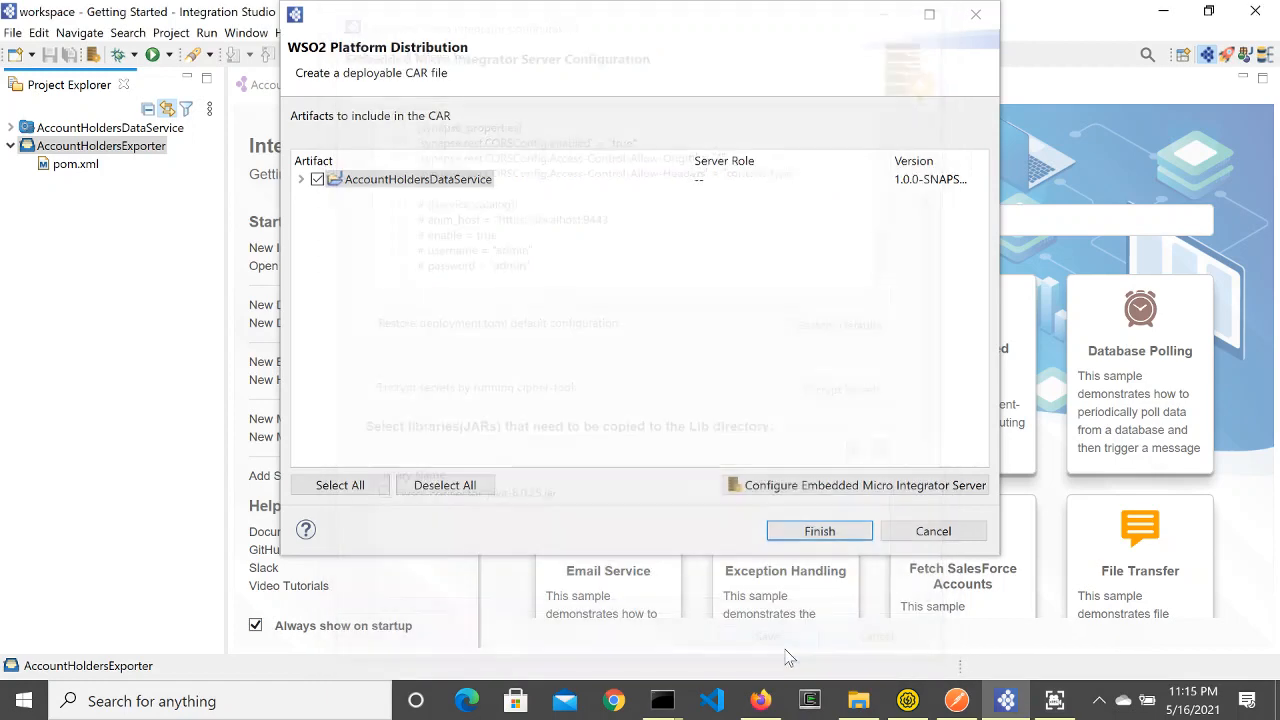
left_click(826, 533)
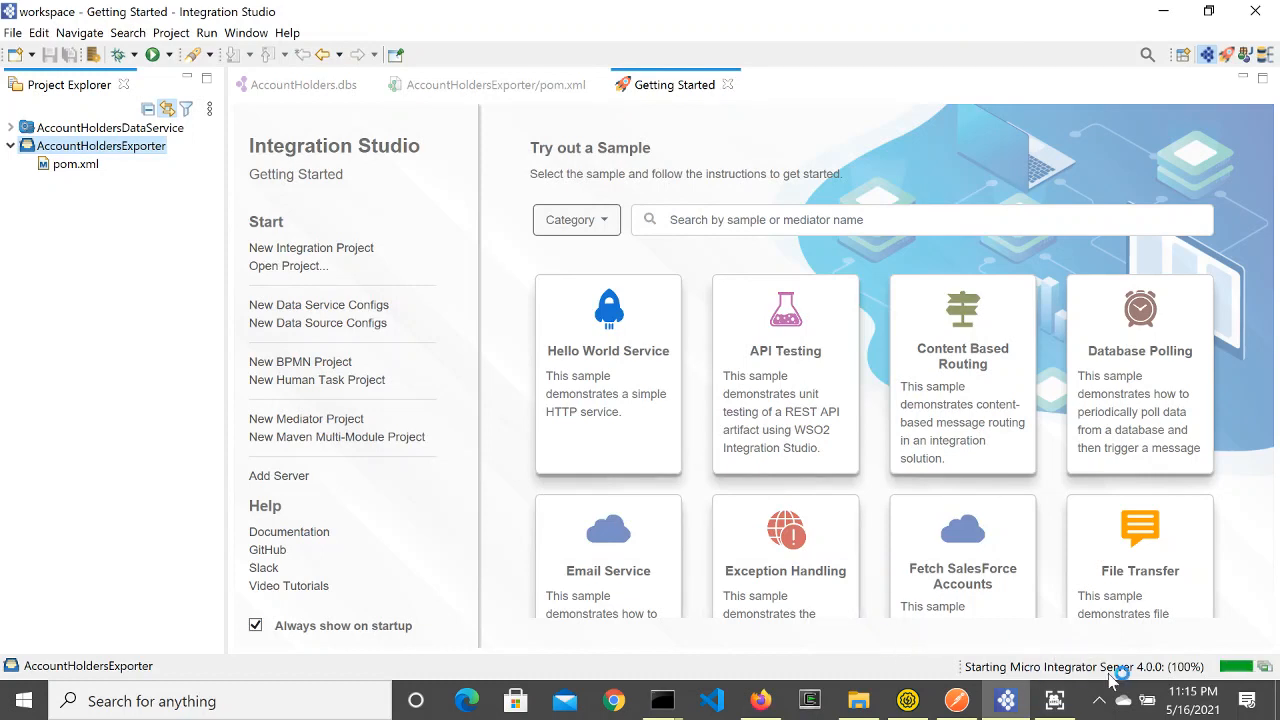
Step: Wait for Micro Integrator 4.0.0 to start and find AccountHolders under Deployed Data Services
mouse_move(995, 705)
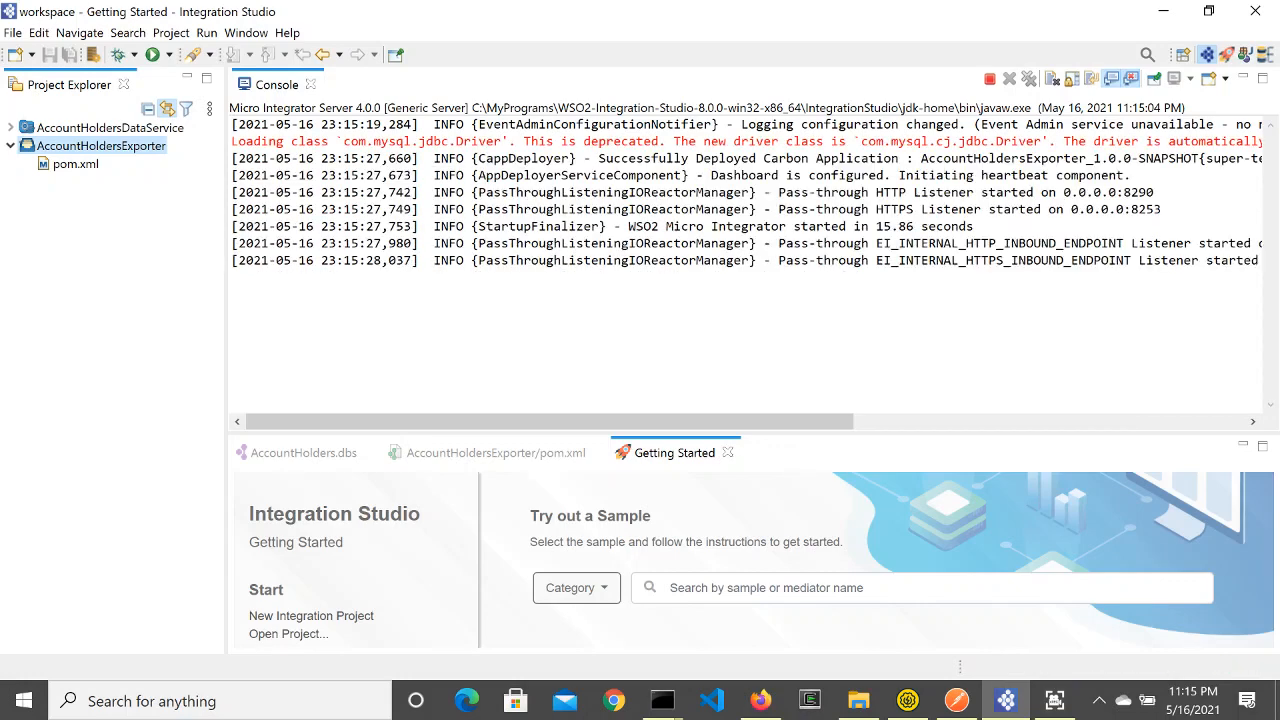
scroll(851, 535, "down", 3)
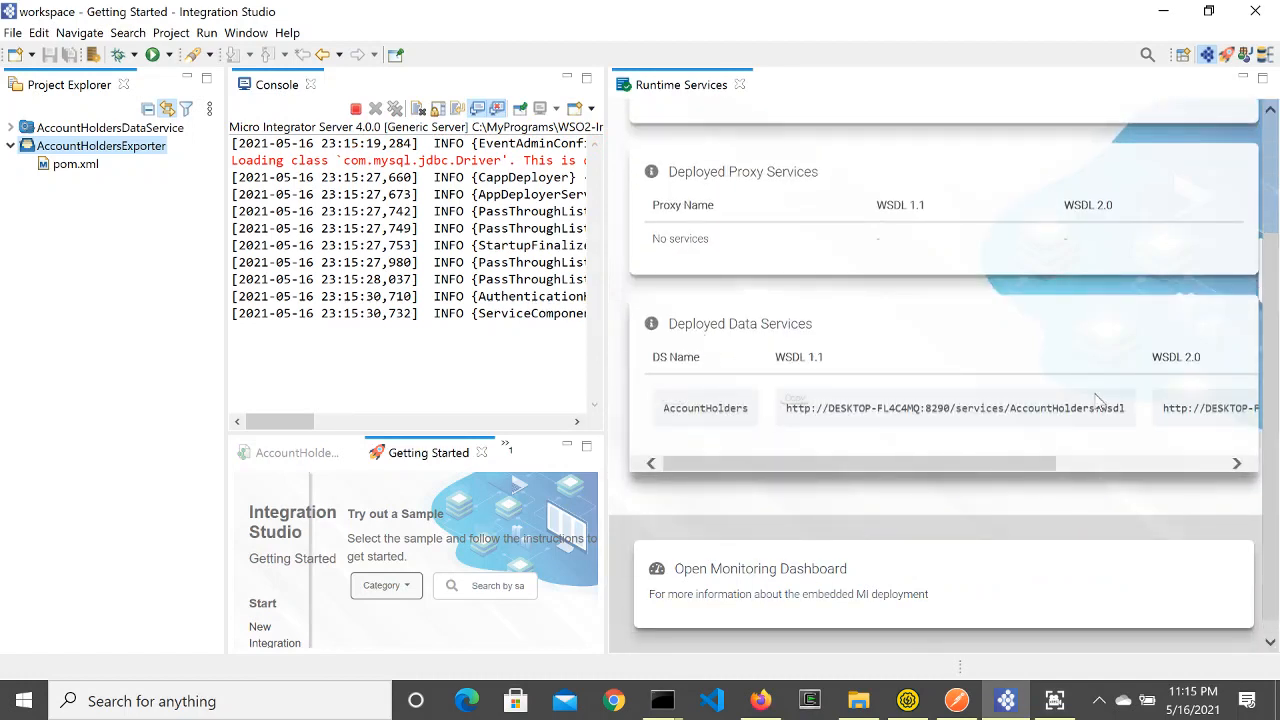
scroll(780, 470, "up", 3)
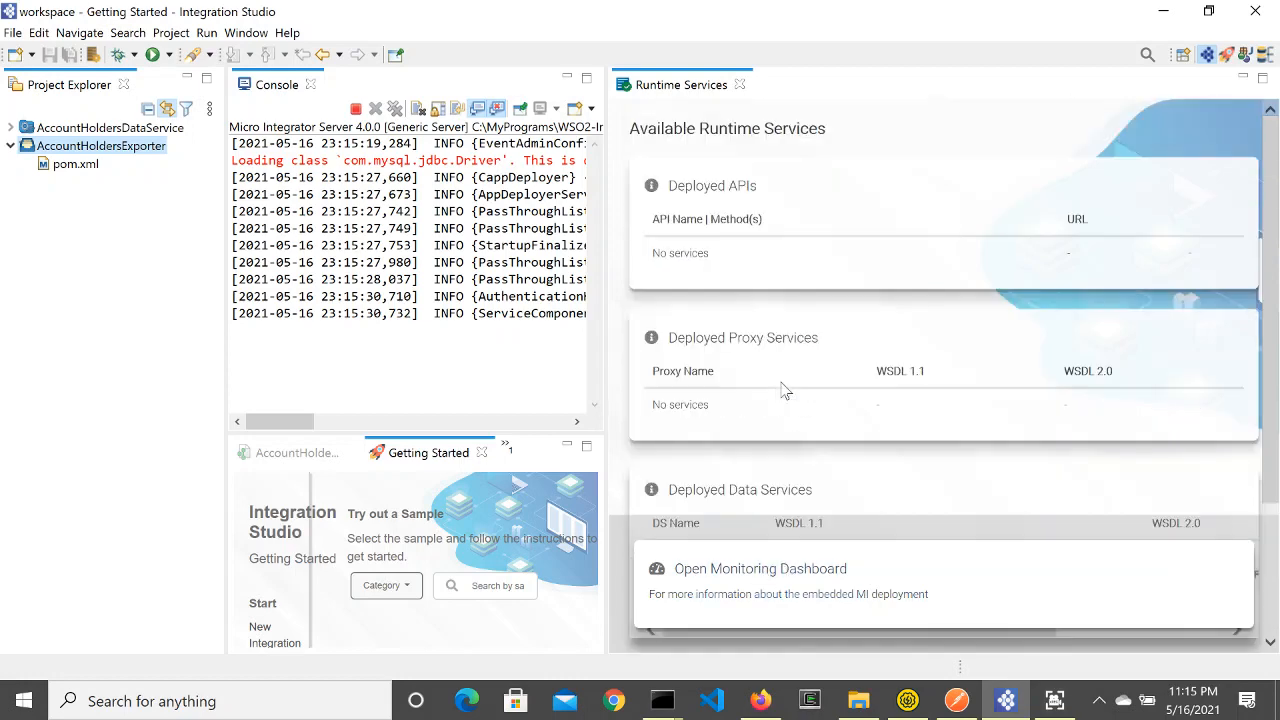
scroll(737, 400, "down", 3)
scroll(730, 300, "up", 1)
scroll(730, 300, "up", 2)
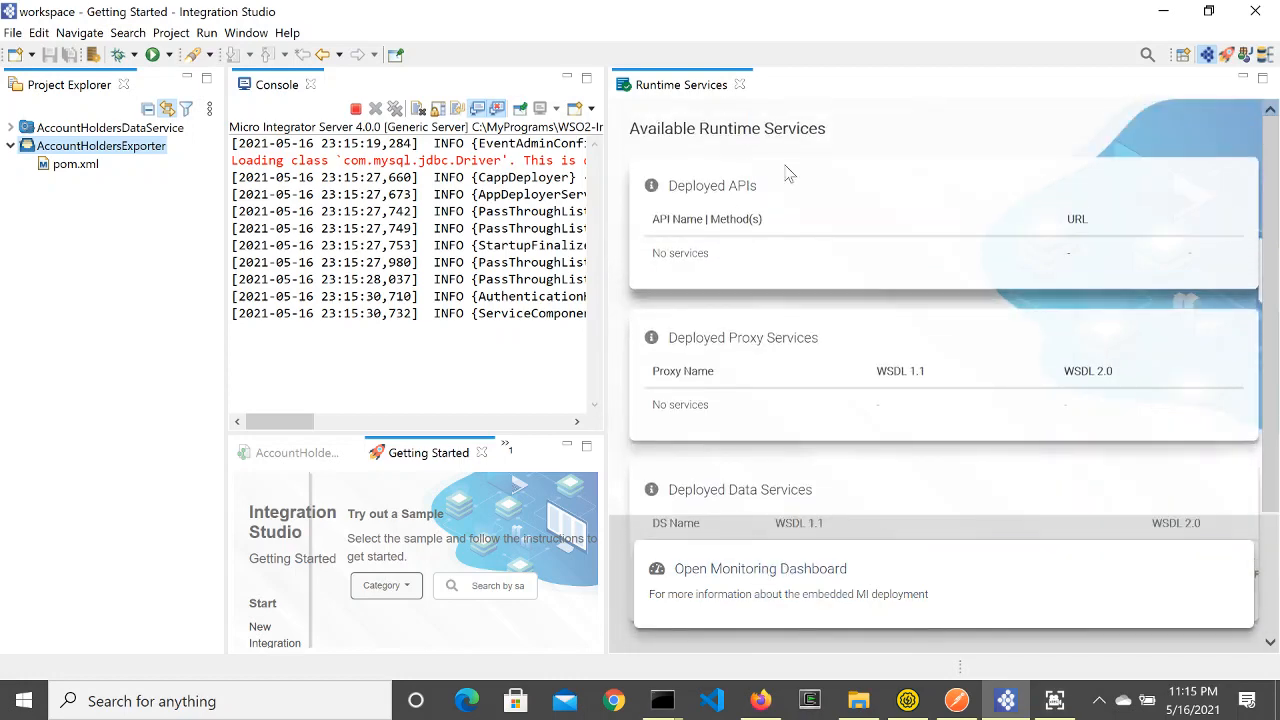
scroll(735, 420, "down", 4)
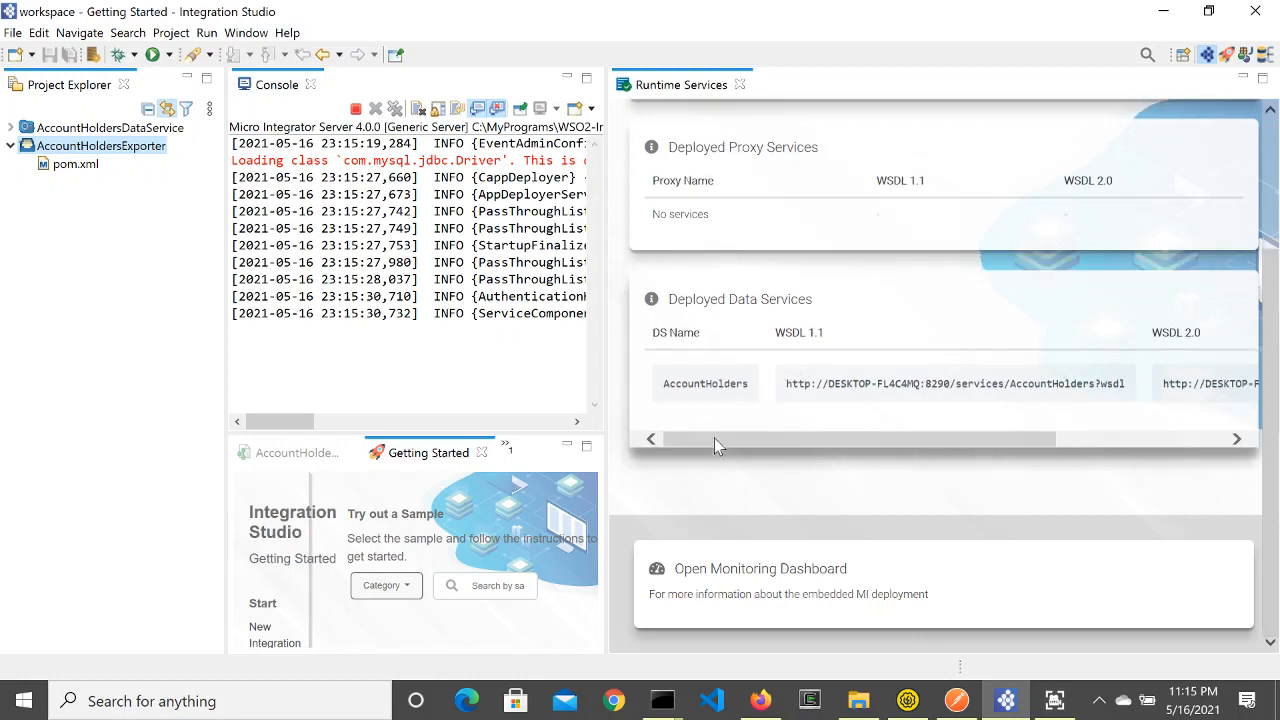
Step: Sign in to the Micro Integrator Dashboard with the admin username and password
left_click(849, 572)
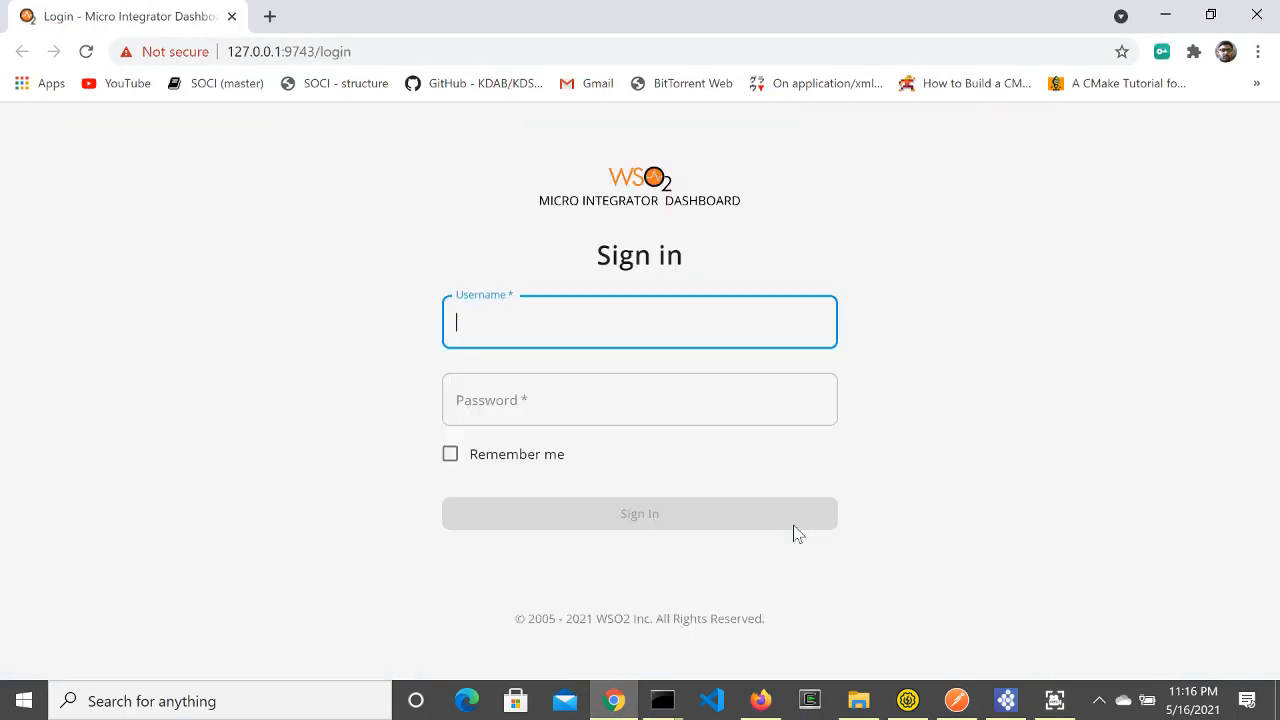
type("admin")
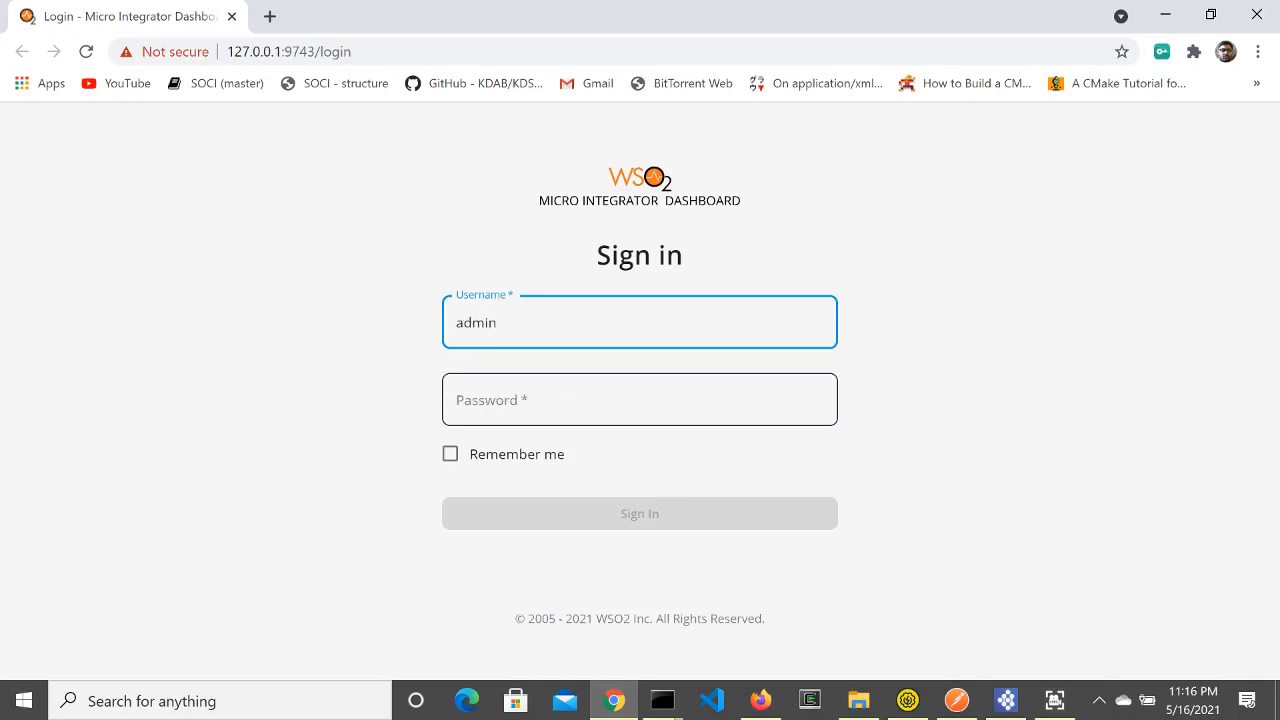
key("Tab")
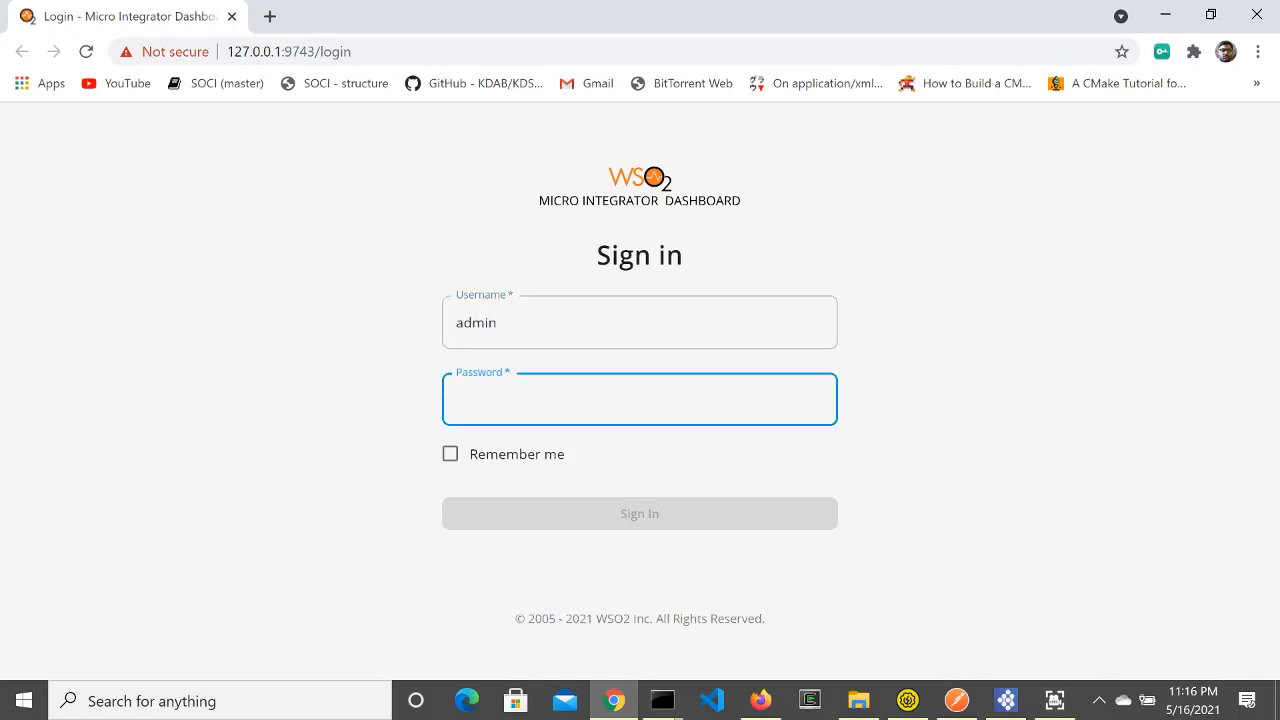
type("ad")
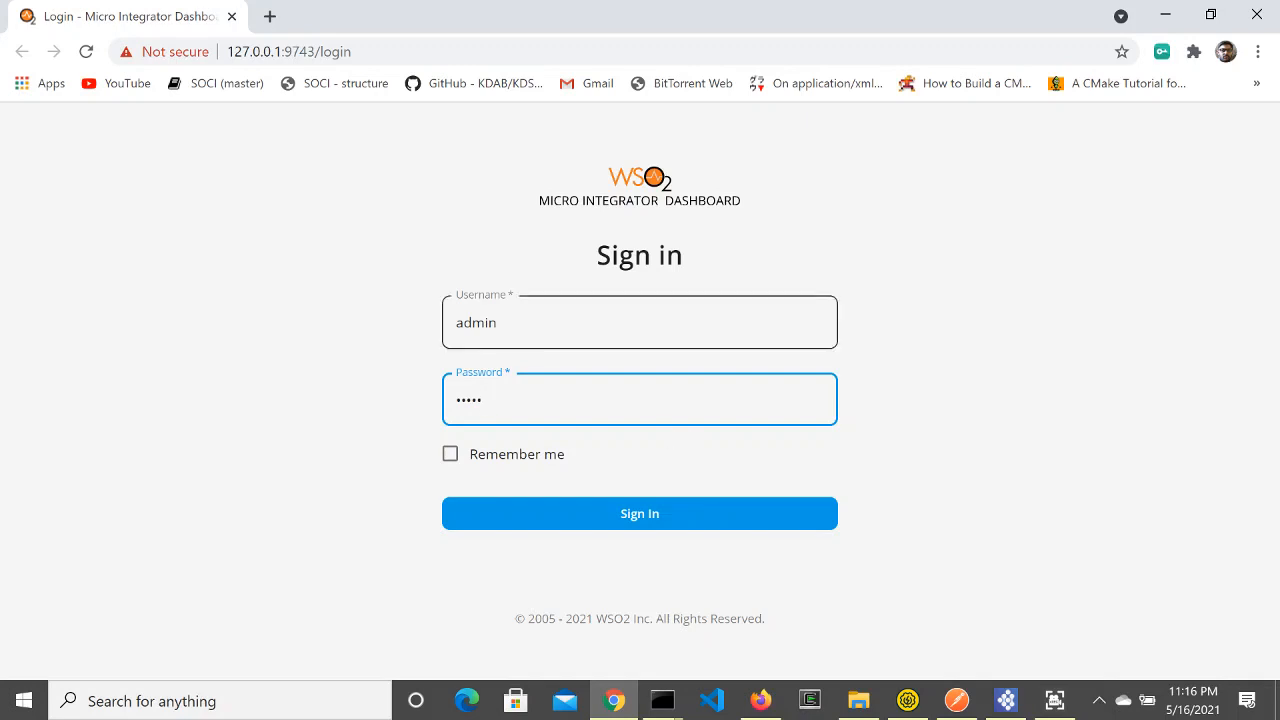
left_click(626, 516)
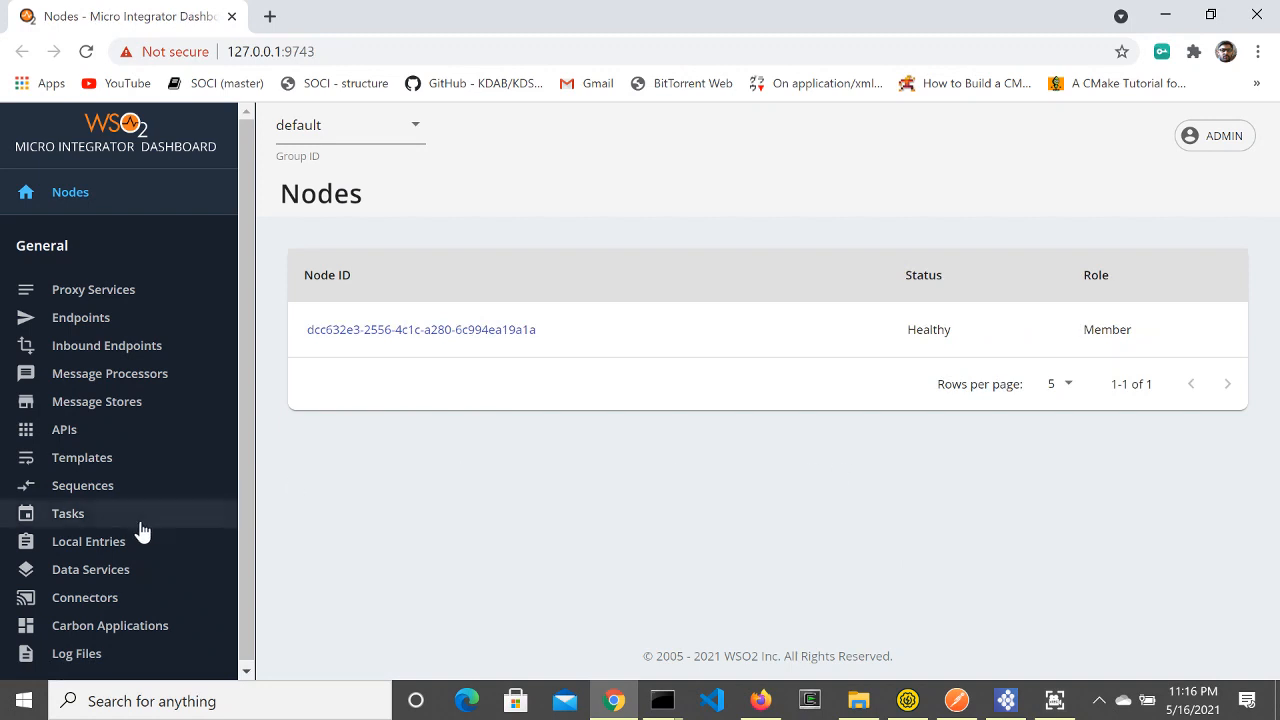
Step: Open the AccountHolders data service details and copy its Swagger URL
left_click(92, 572)
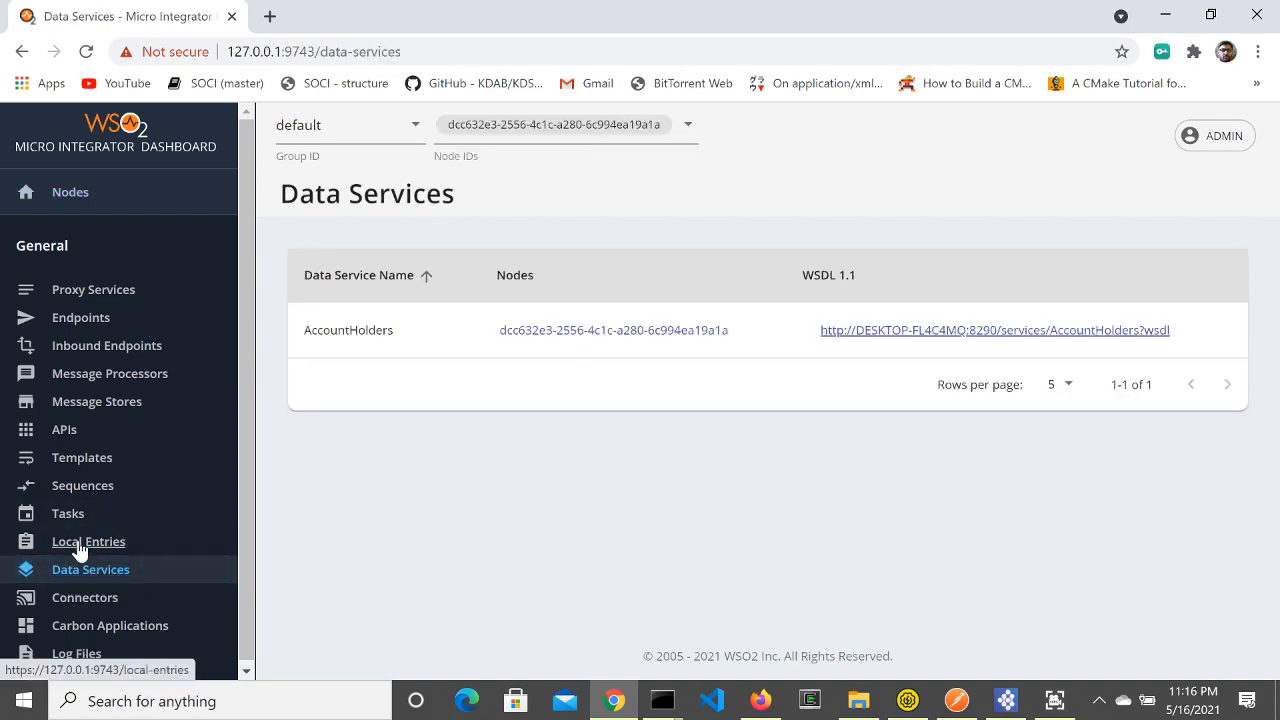
left_click(568, 334)
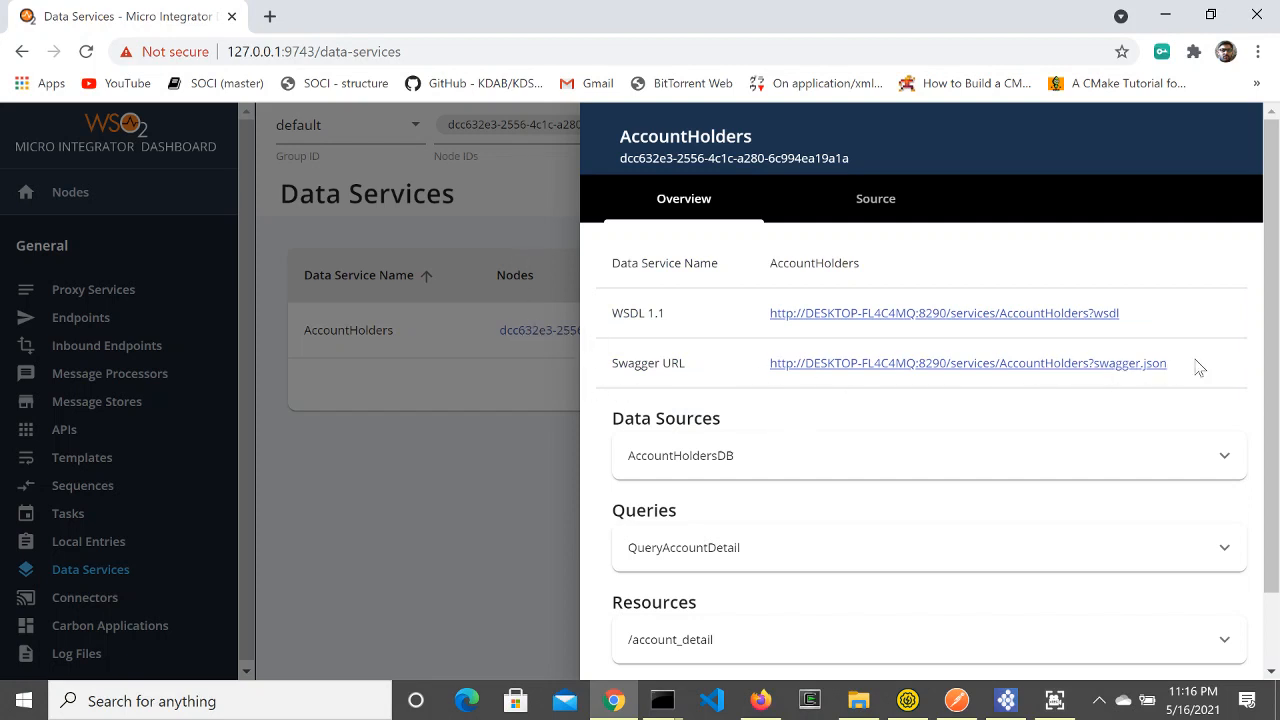
left_click_drag(1197, 366, 772, 386)
key("ctrl+c")
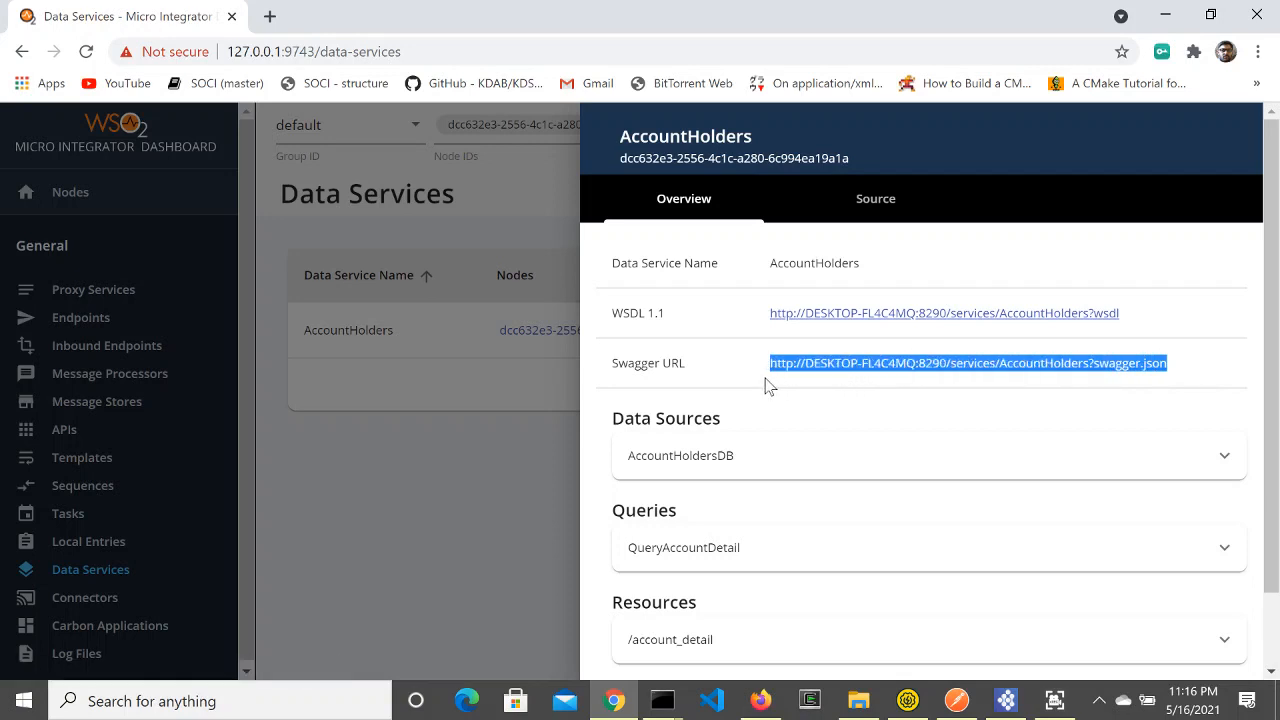
left_click(957, 700)
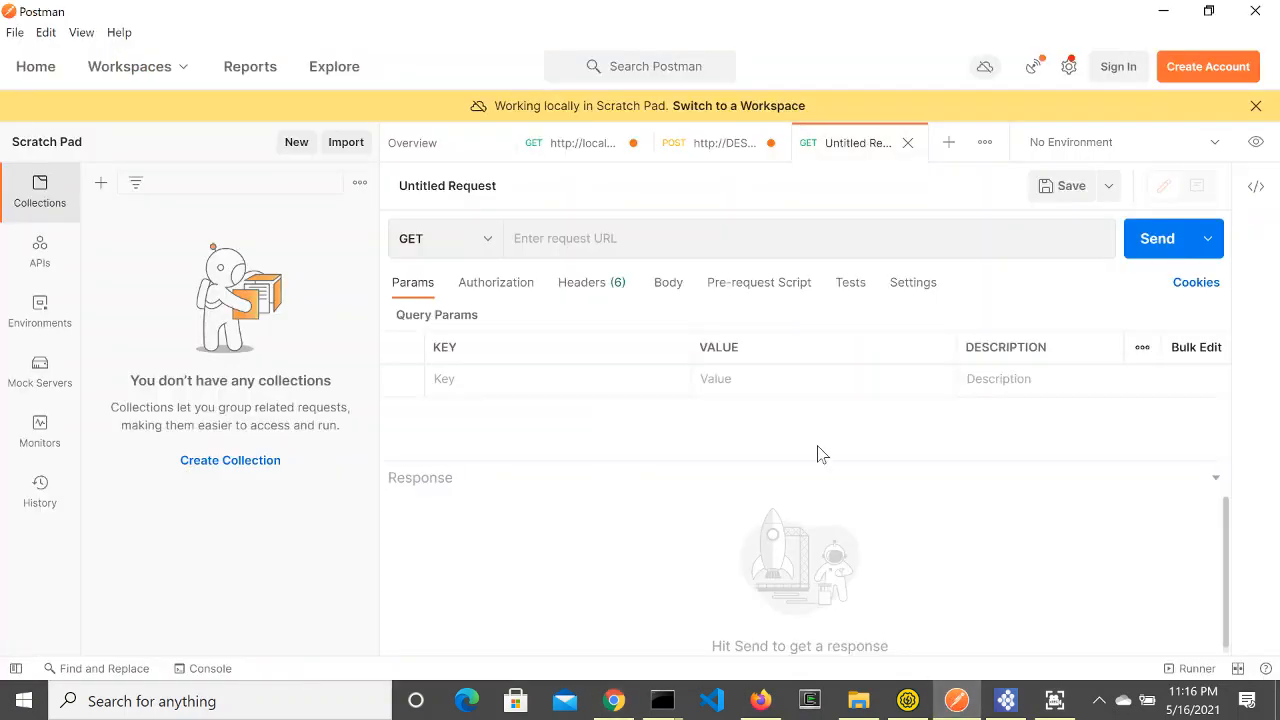
left_click(562, 239)
key("ctrl+v")
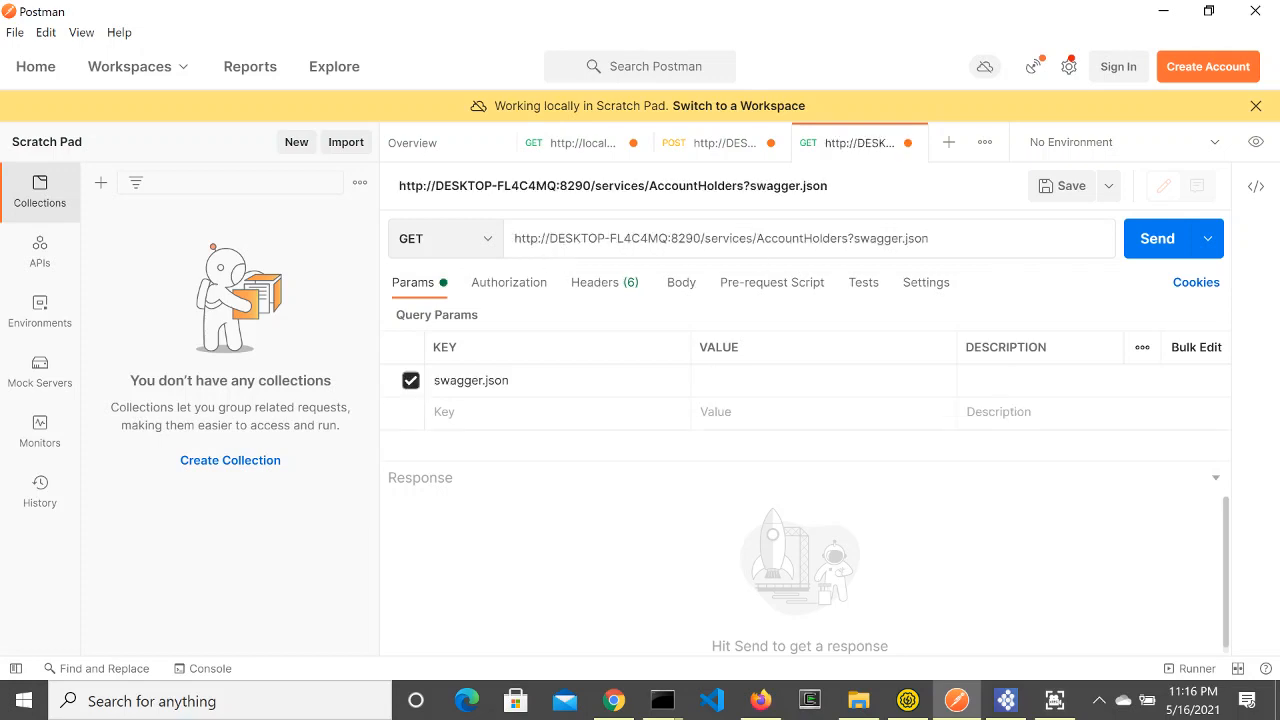
key("BackSpace")
key("BackSpace")
key("BackSpace")
key("BackSpace")
key("BackSpace")
key("BackSpace")
key("BackSpace")
key("BackSpace")
key("BackSpace")
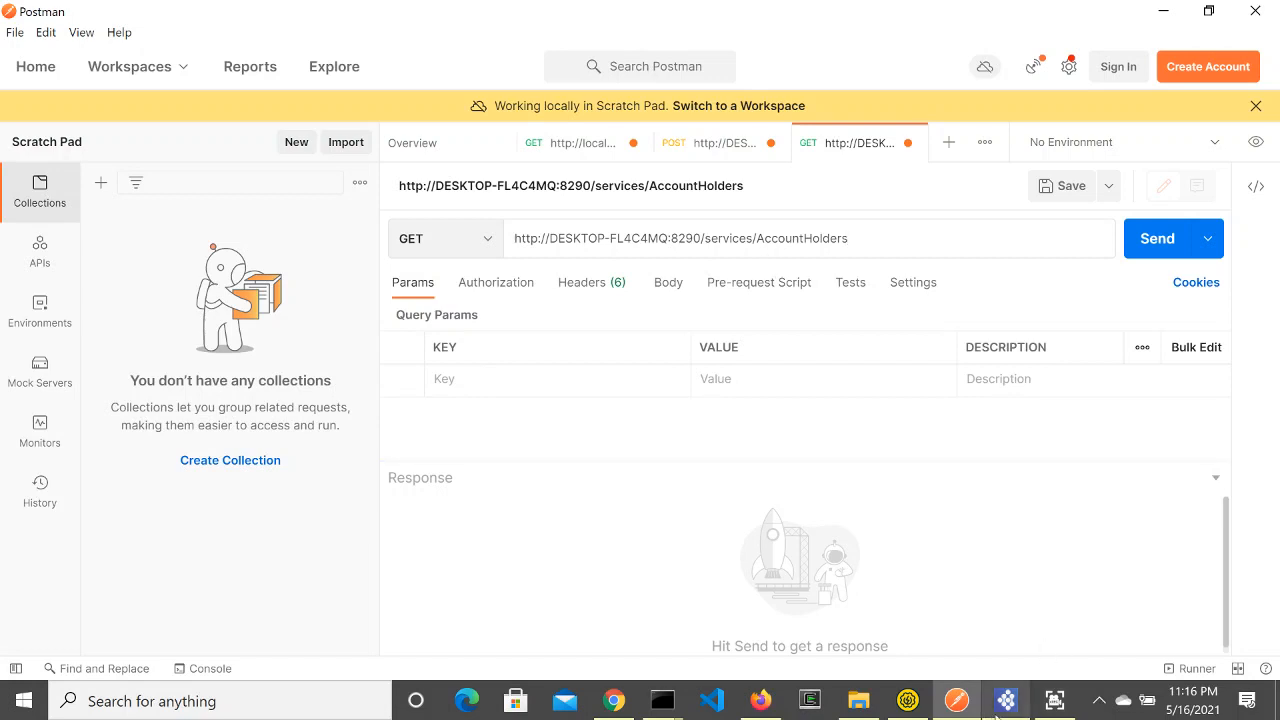
left_click(1006, 700)
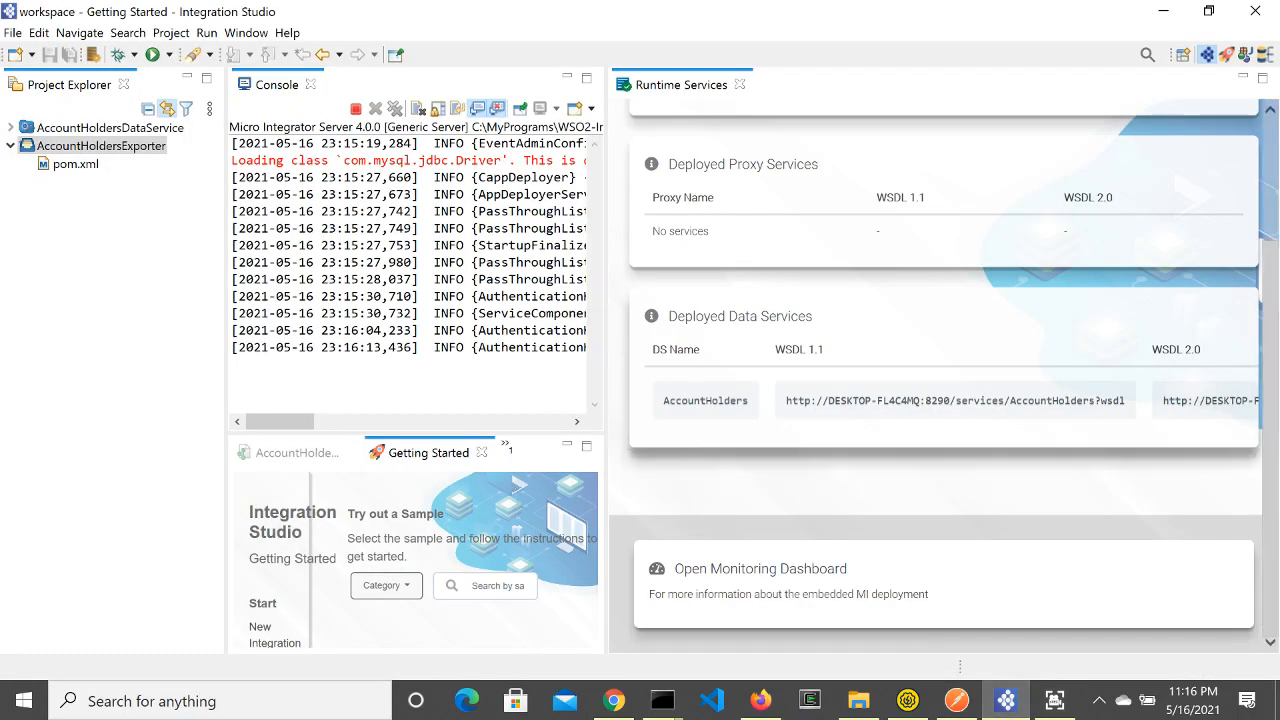
Step: Open AccountHolders.dbs from the AccountHoldersDataService dataservice folder
left_click(11, 127)
left_click(26, 145)
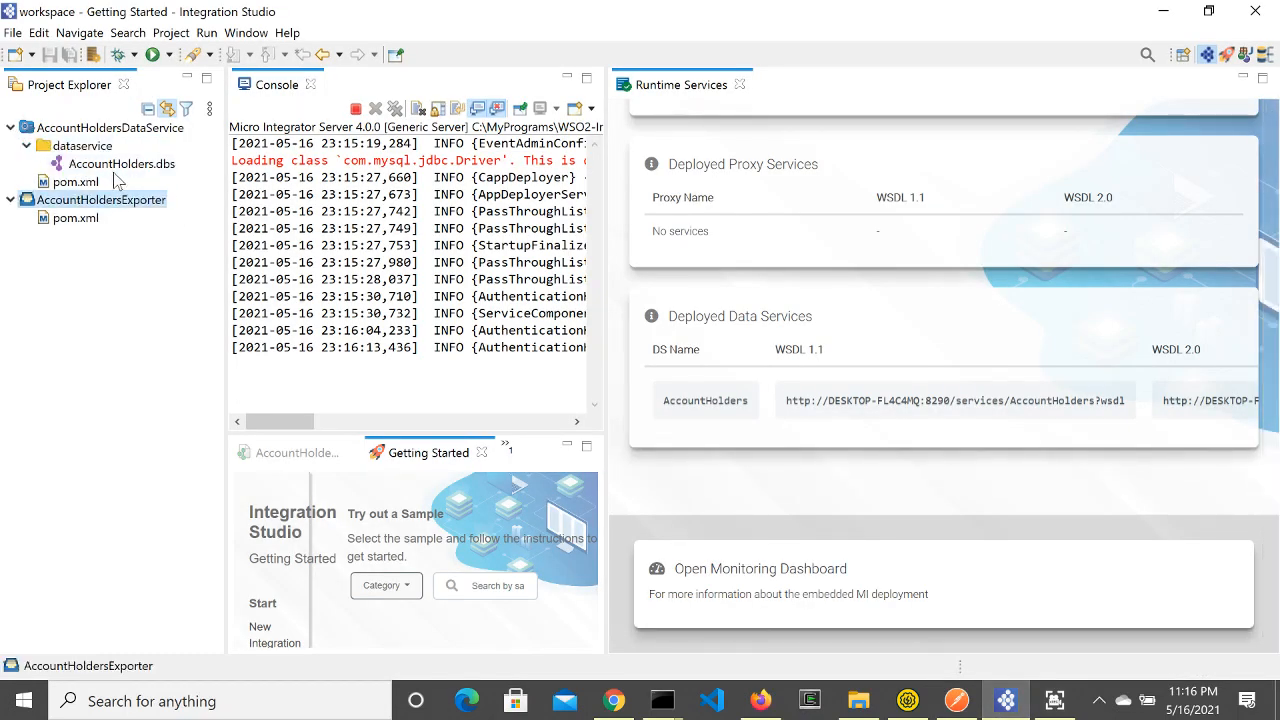
double_click(120, 163)
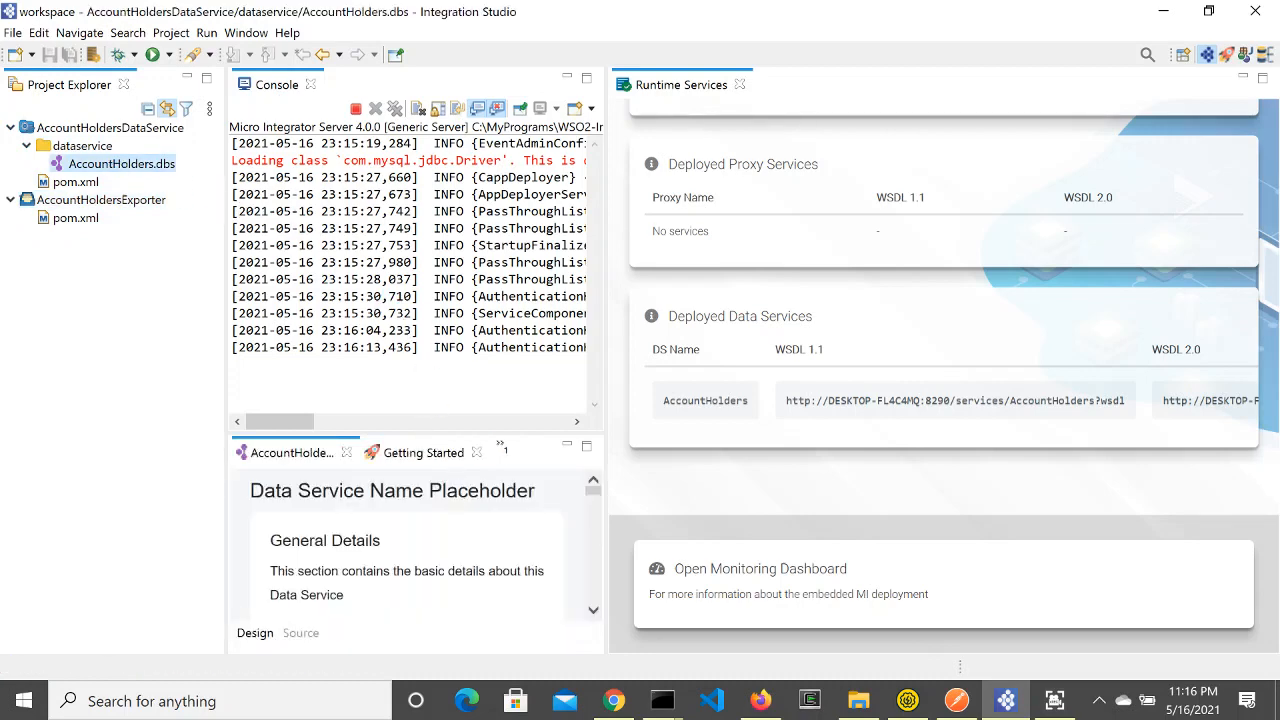
Step: Expand Configure Resources to show the /account_detail GET resource bound to QueryAccountDetail
scroll(436, 536, "down", 2)
scroll(436, 536, "down", 3)
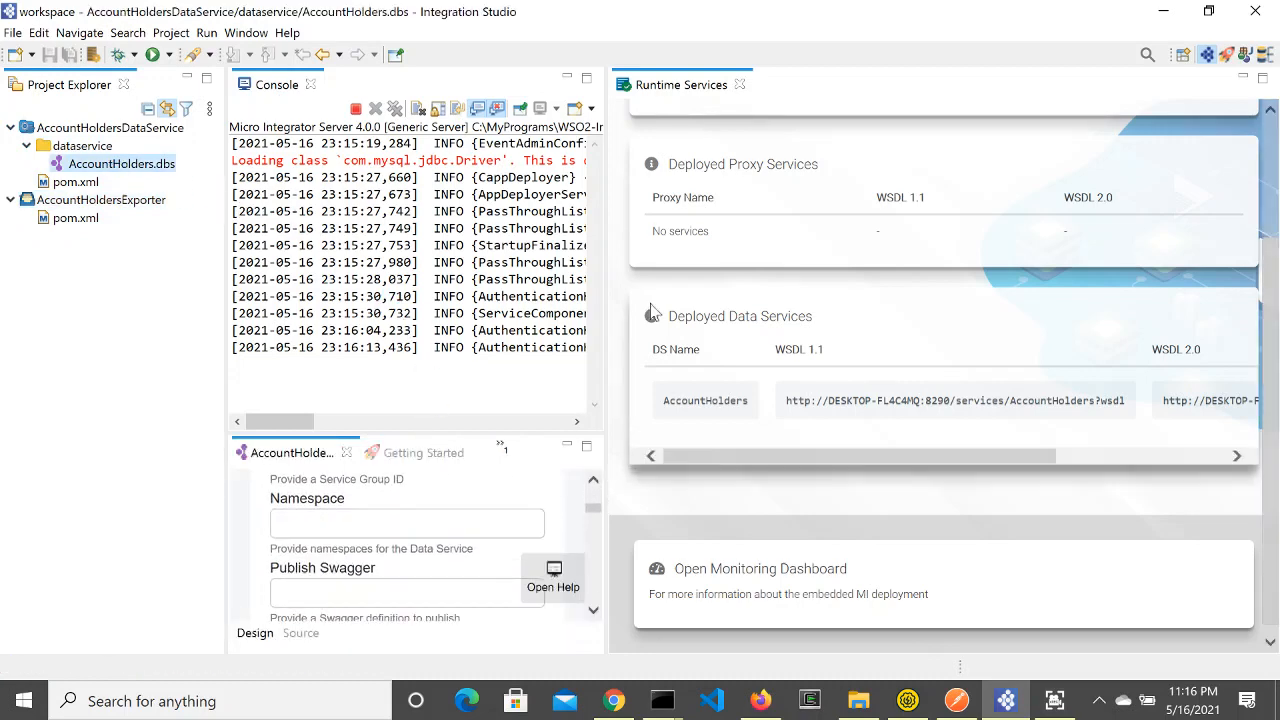
left_click_drag(928, 334, 928, 334)
scroll(620, 500, "down", 5)
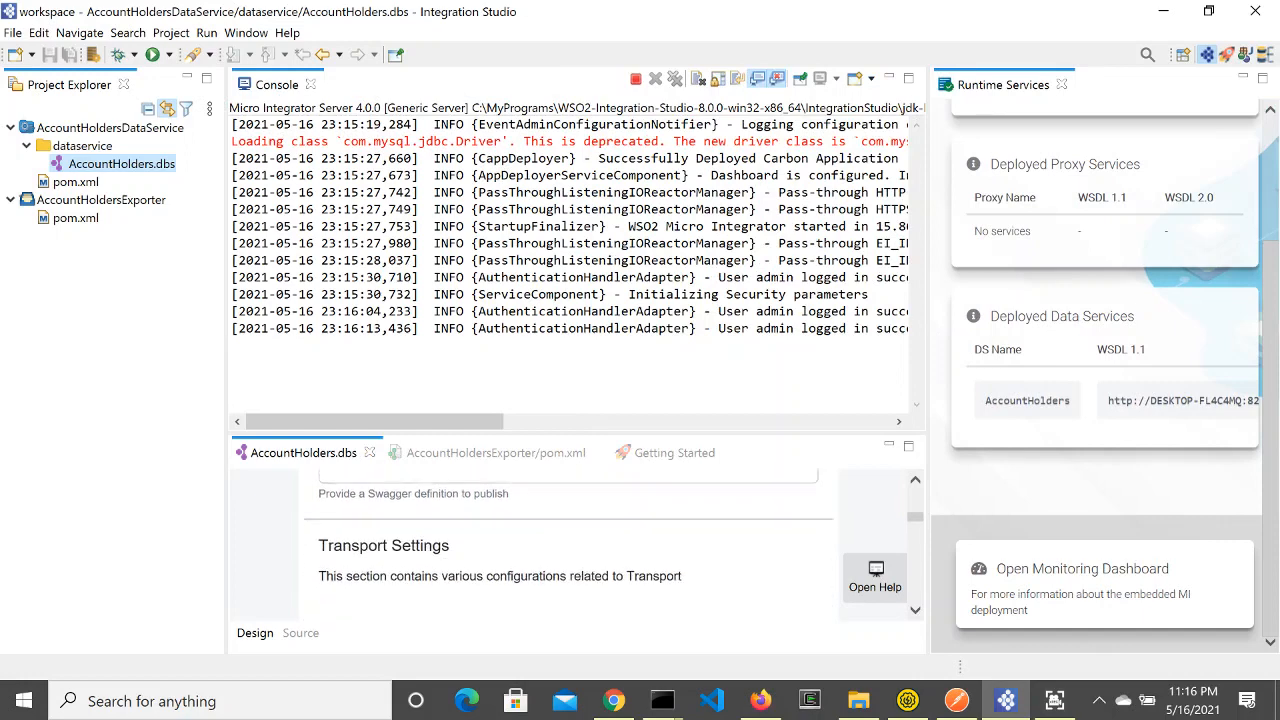
scroll(620, 503, "down", 5)
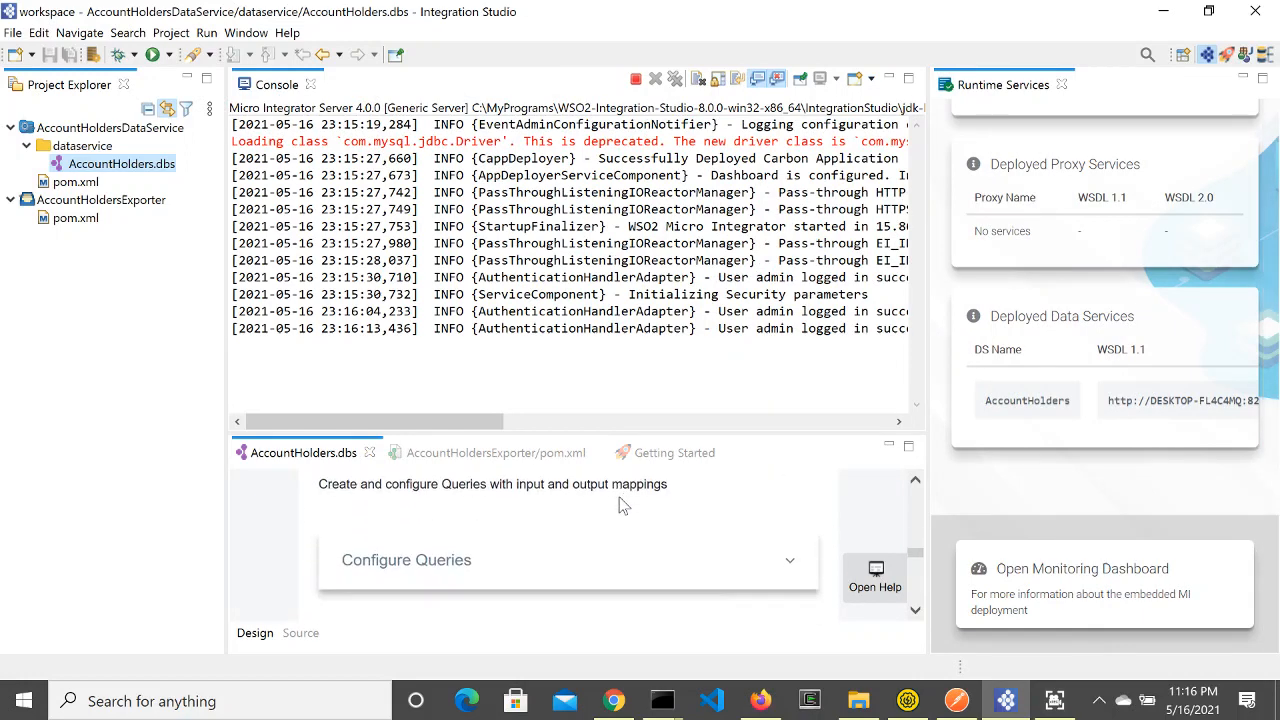
scroll(448, 522, "up", 2)
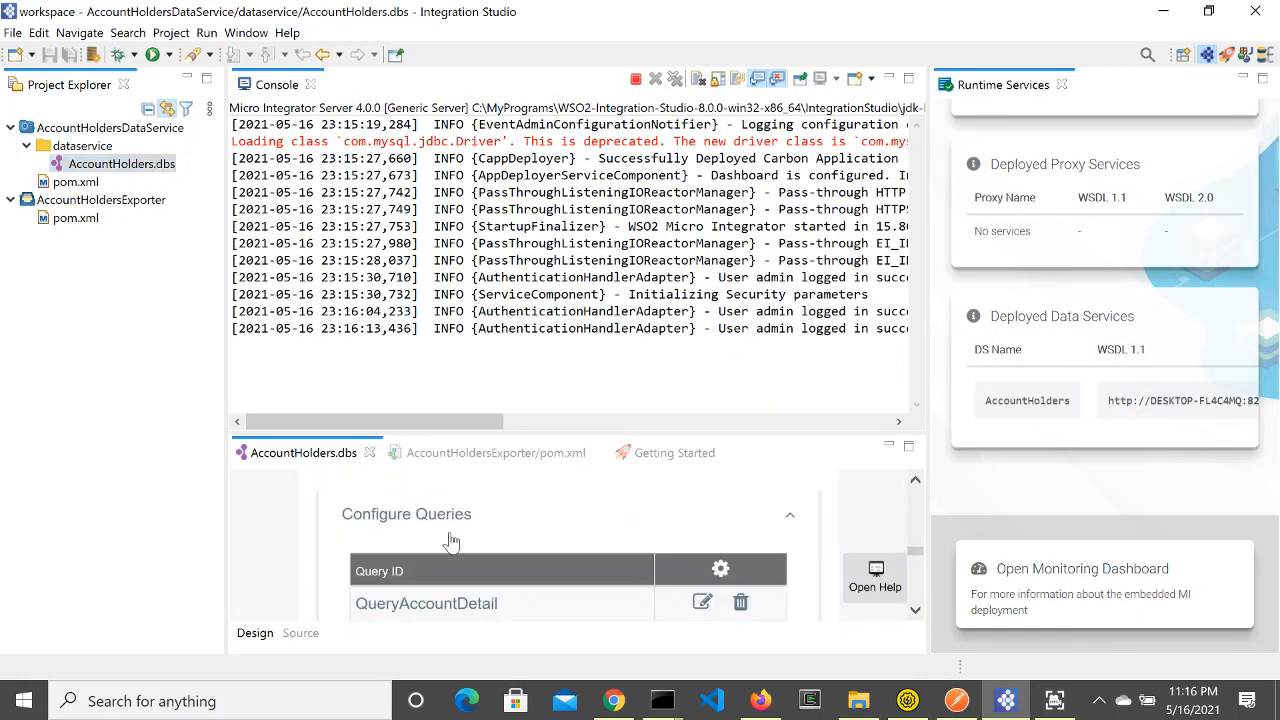
scroll(458, 562, "down", 1)
scroll(555, 528, "down", 5)
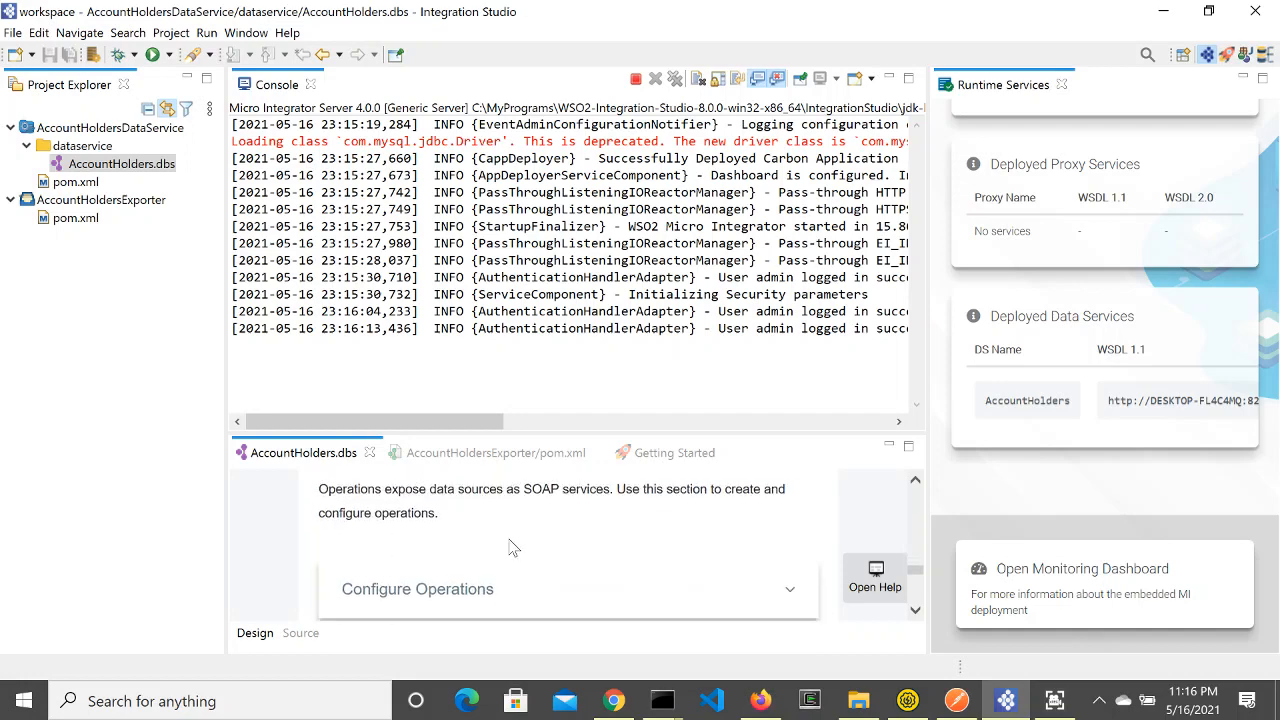
scroll(510, 547, "up", 2)
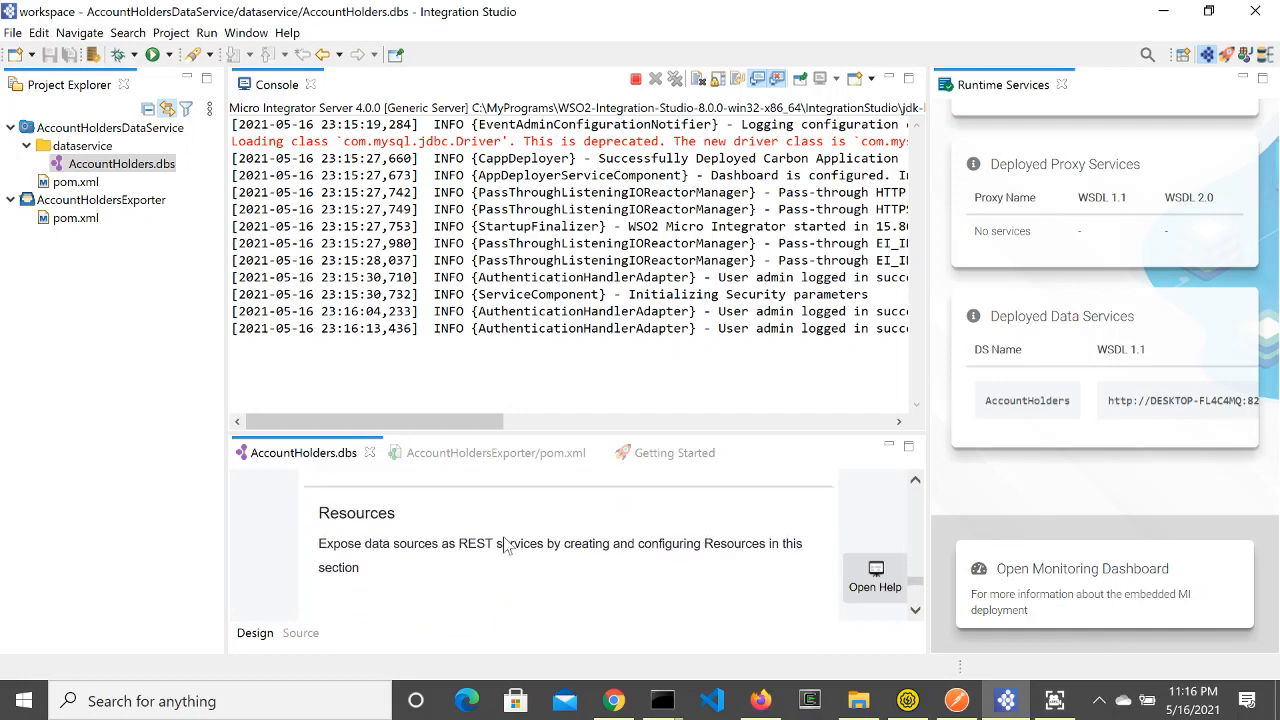
scroll(507, 546, "down", 1)
left_click(491, 563)
scroll(503, 571, "down", 1)
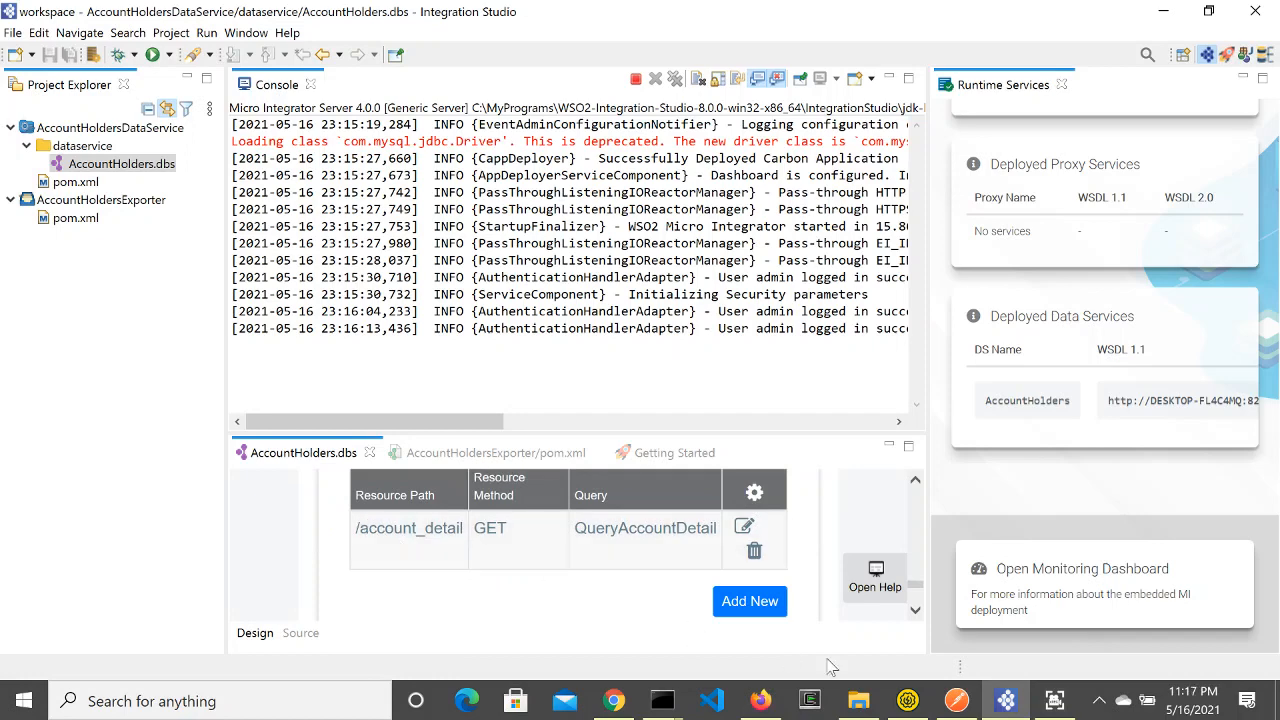
Step: Send a GET request to /account_detail with account_id=123
left_click(957, 700)
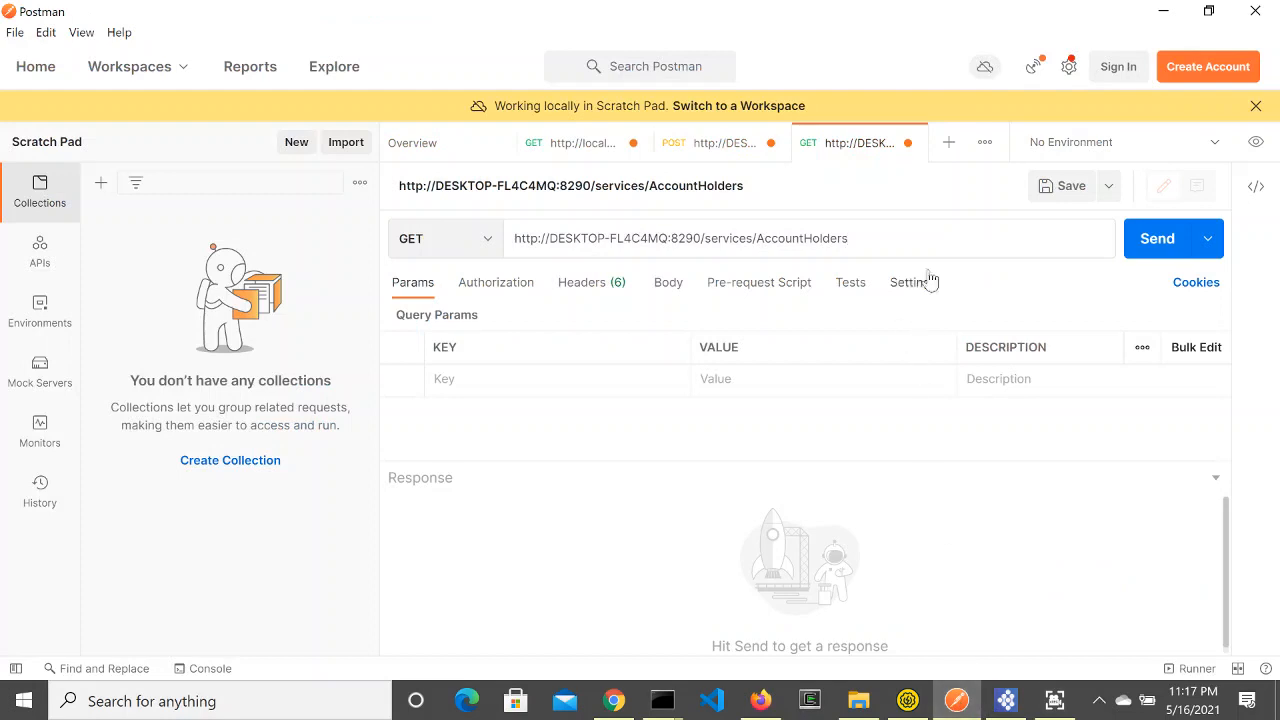
type("/")
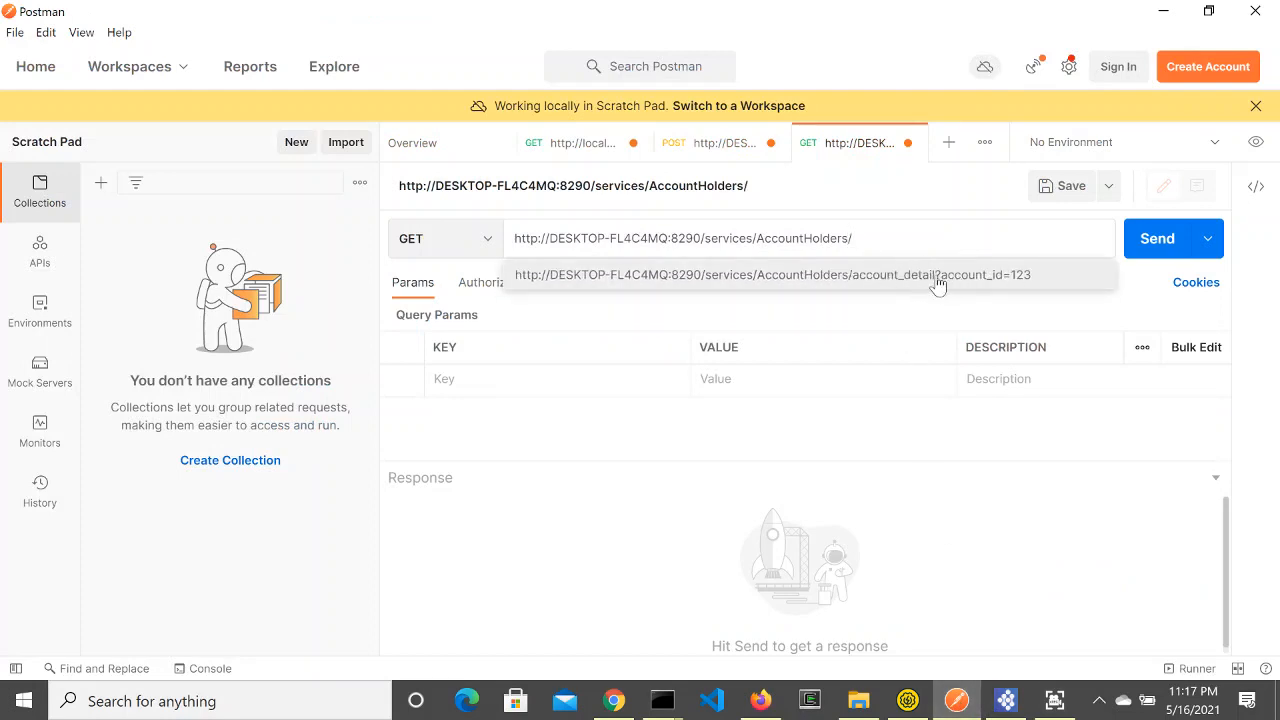
left_click(926, 280)
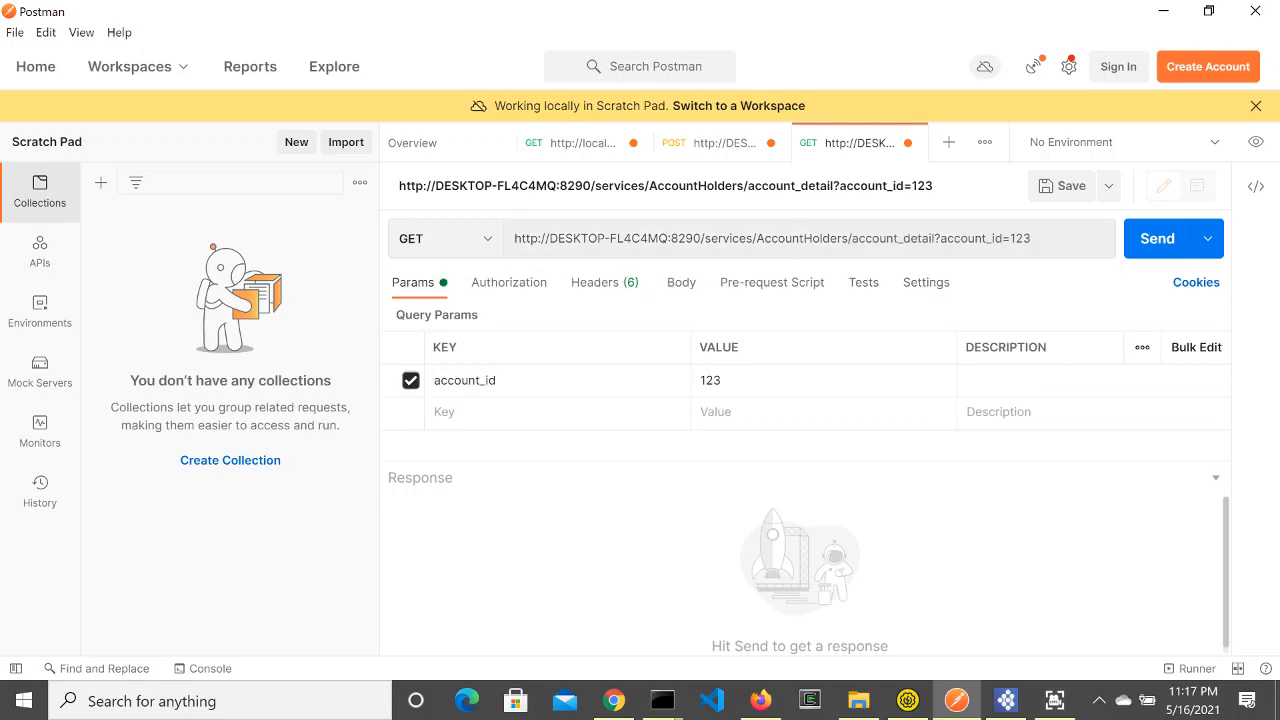
left_click_drag(1031, 238, 940, 238)
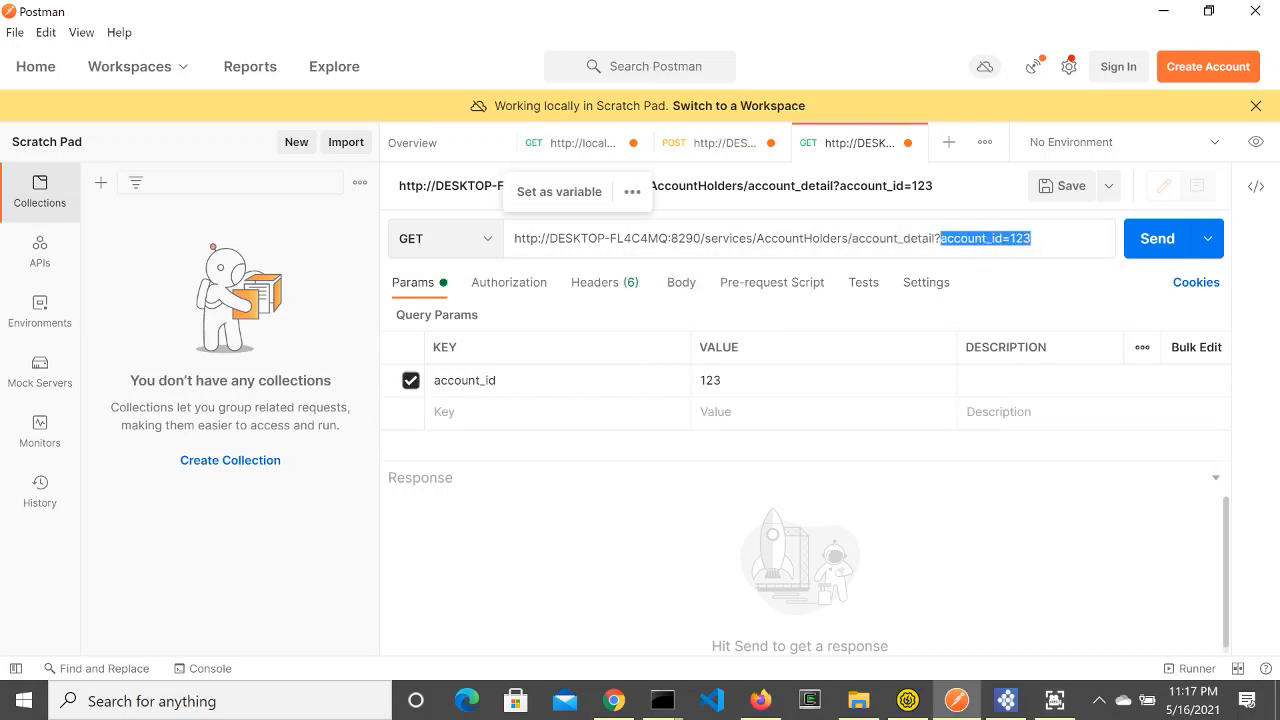
left_click(996, 255)
left_click(1149, 249)
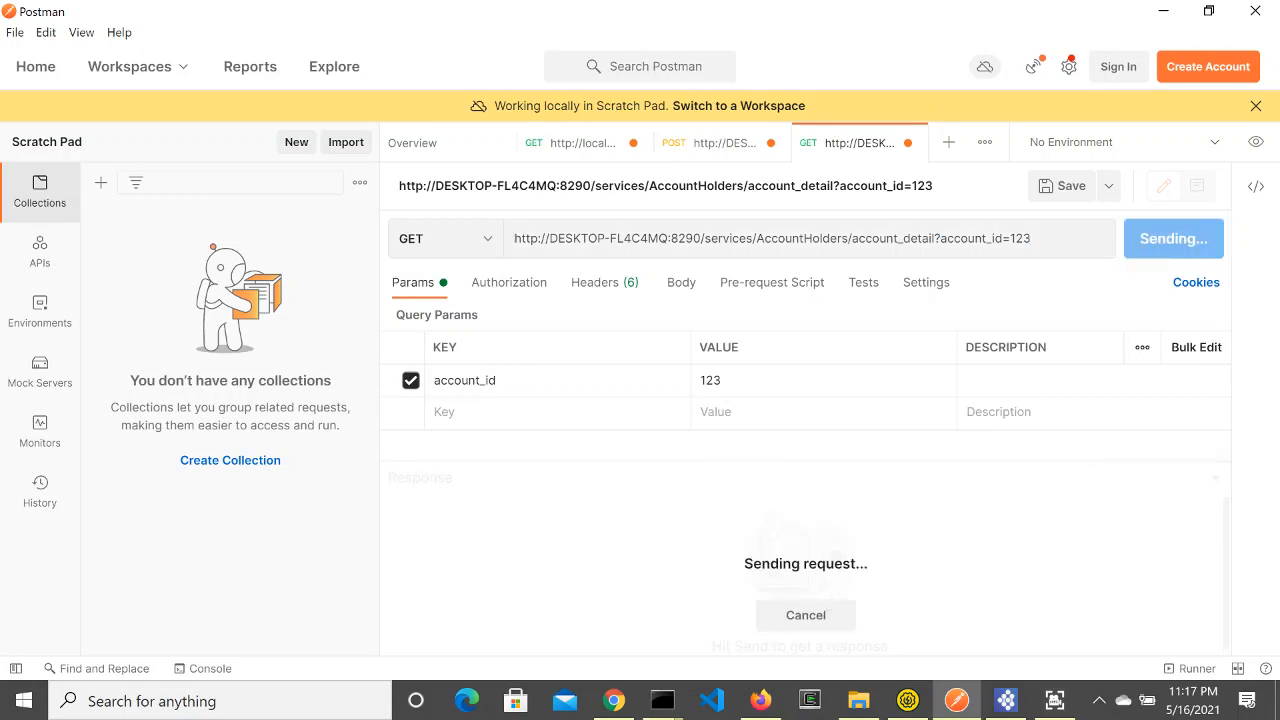
Step: Inspect the AccountDetail XML returned for account 123
scroll(894, 540, "down", 2)
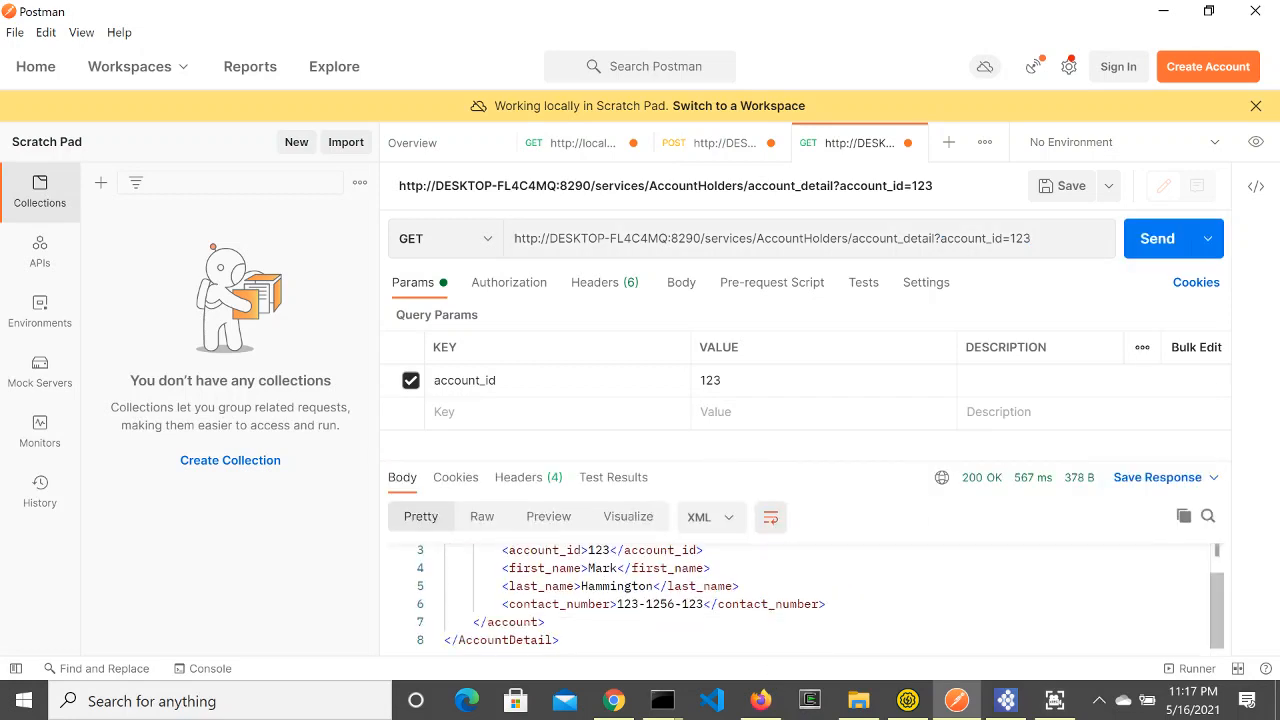
scroll(830, 595, "up", 2)
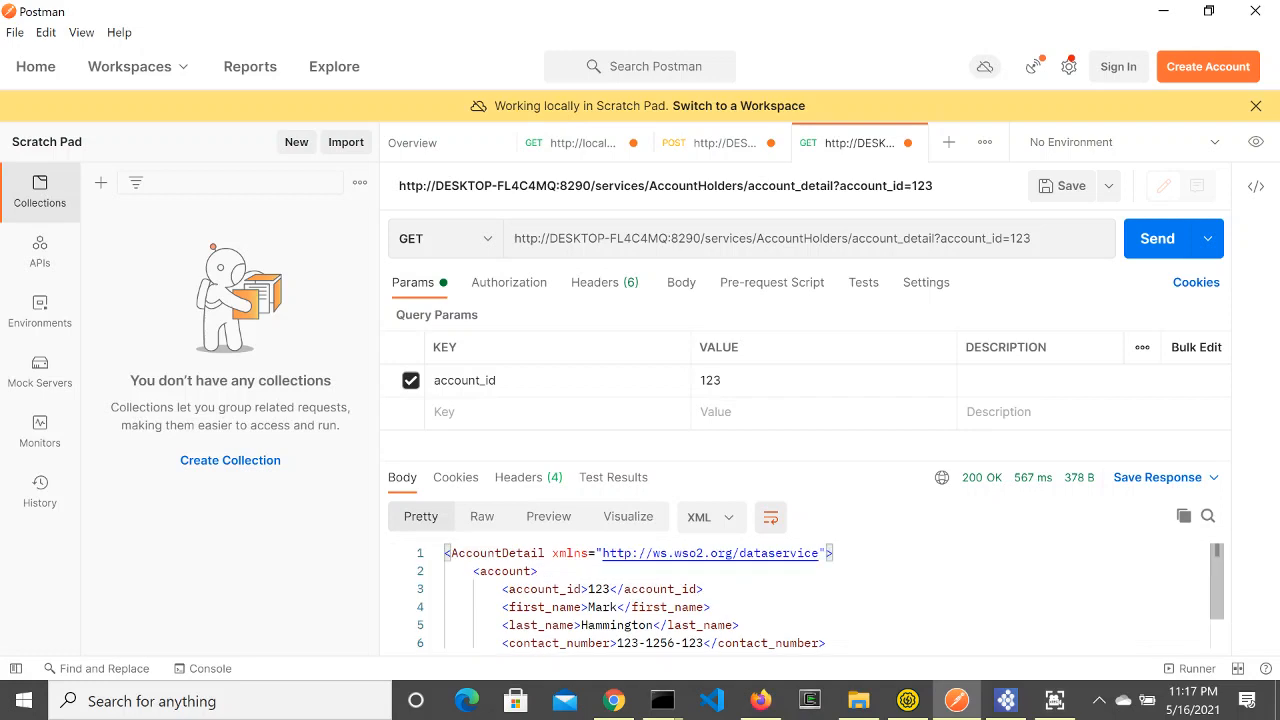
left_click_drag(545, 553, 449, 553)
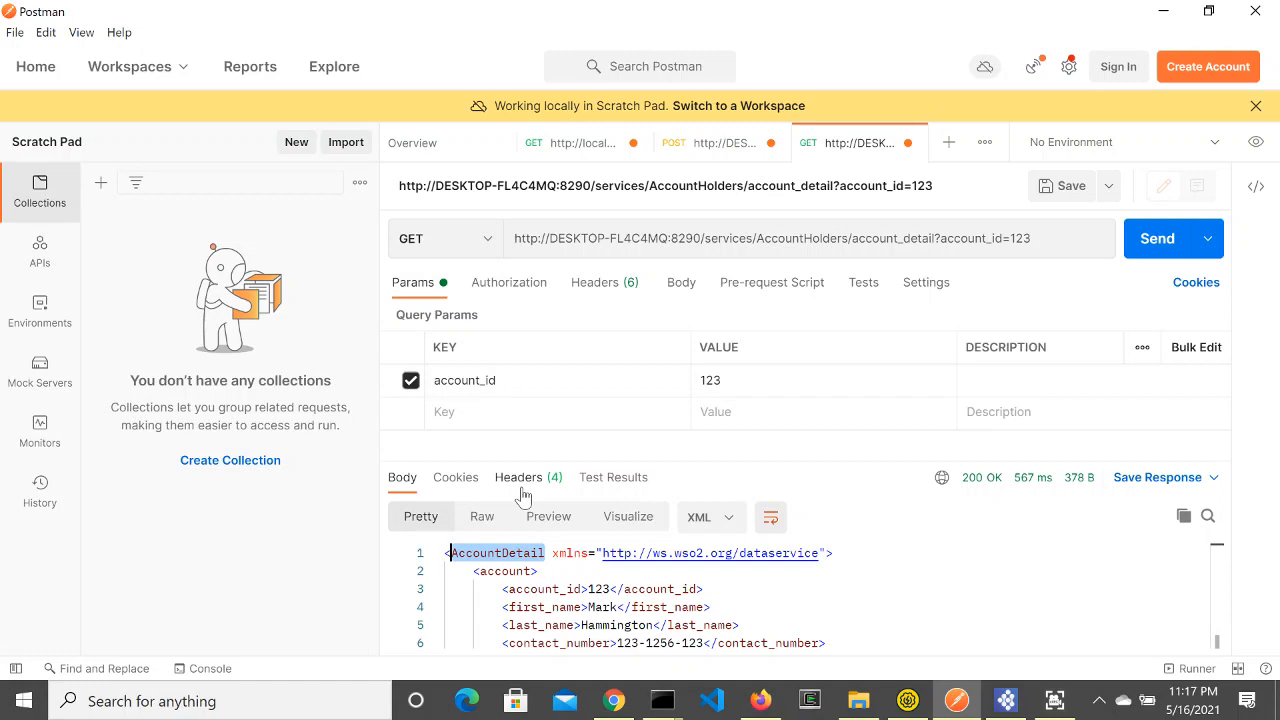
double_click(505, 571)
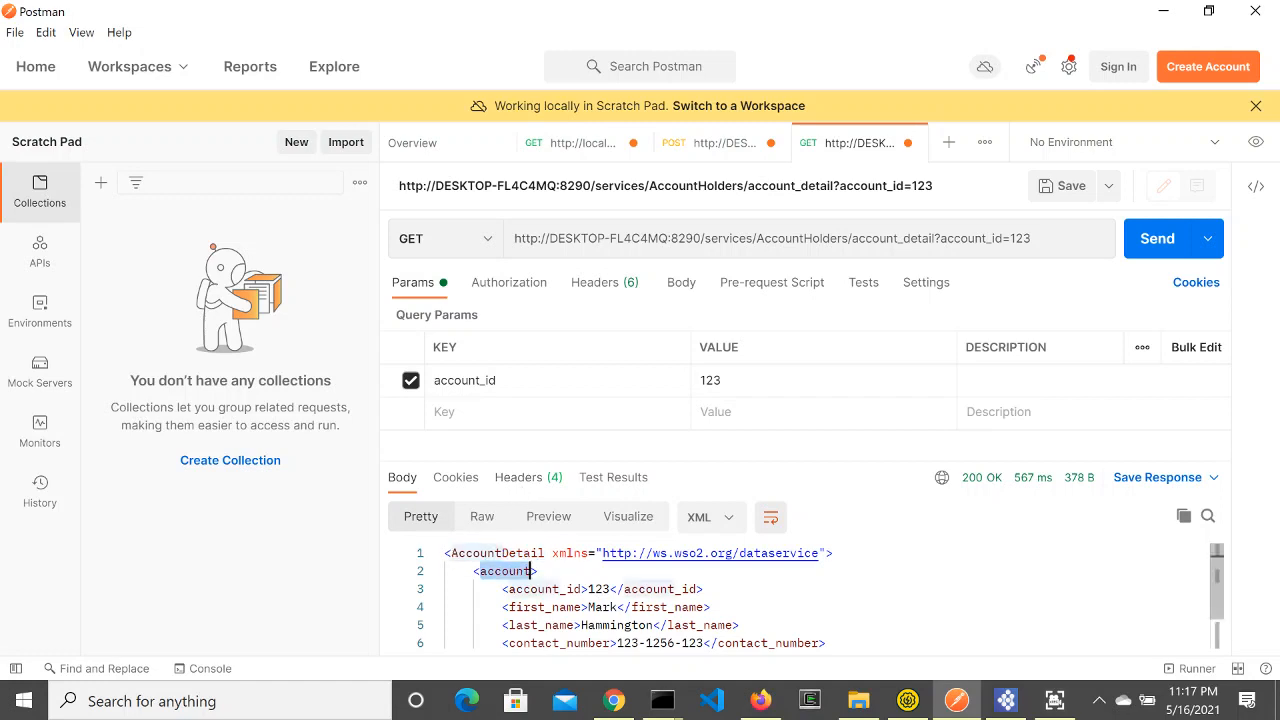
scroll(505, 571, "down", 1)
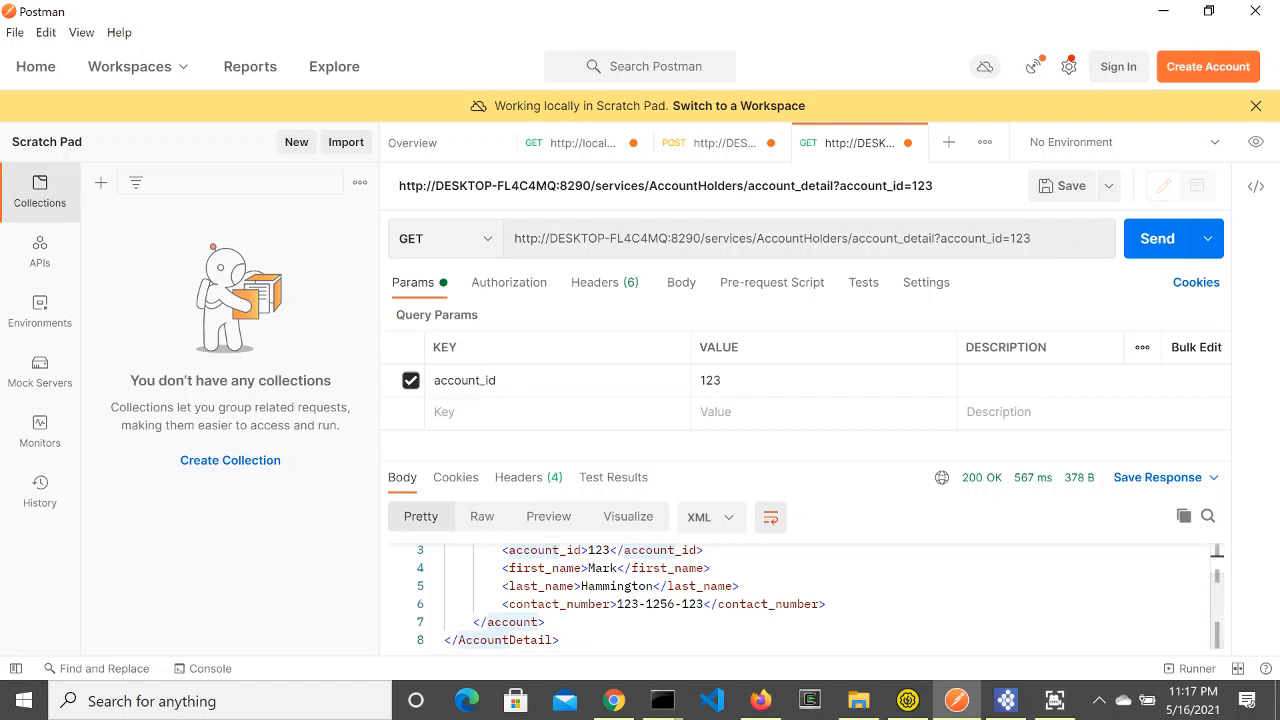
Step: Change account_id to 456, resend, and enlarge the response pane to show the full XML
left_click(1067, 237)
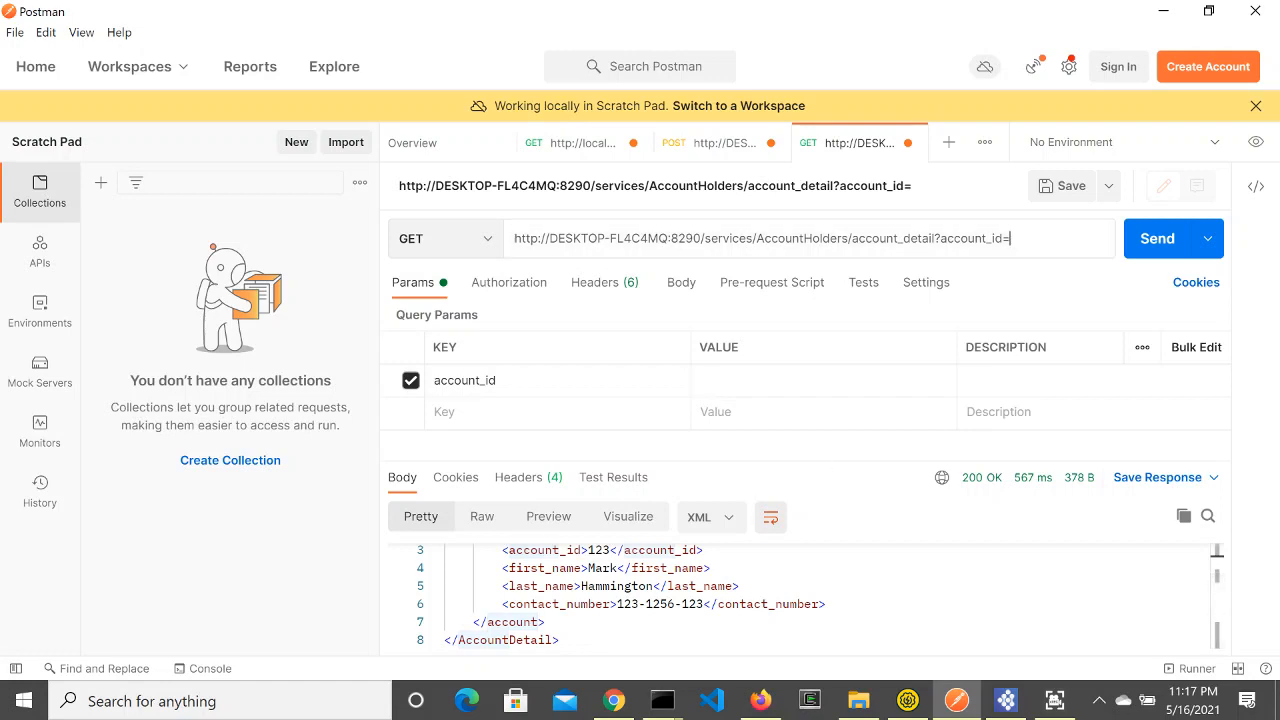
type("456")
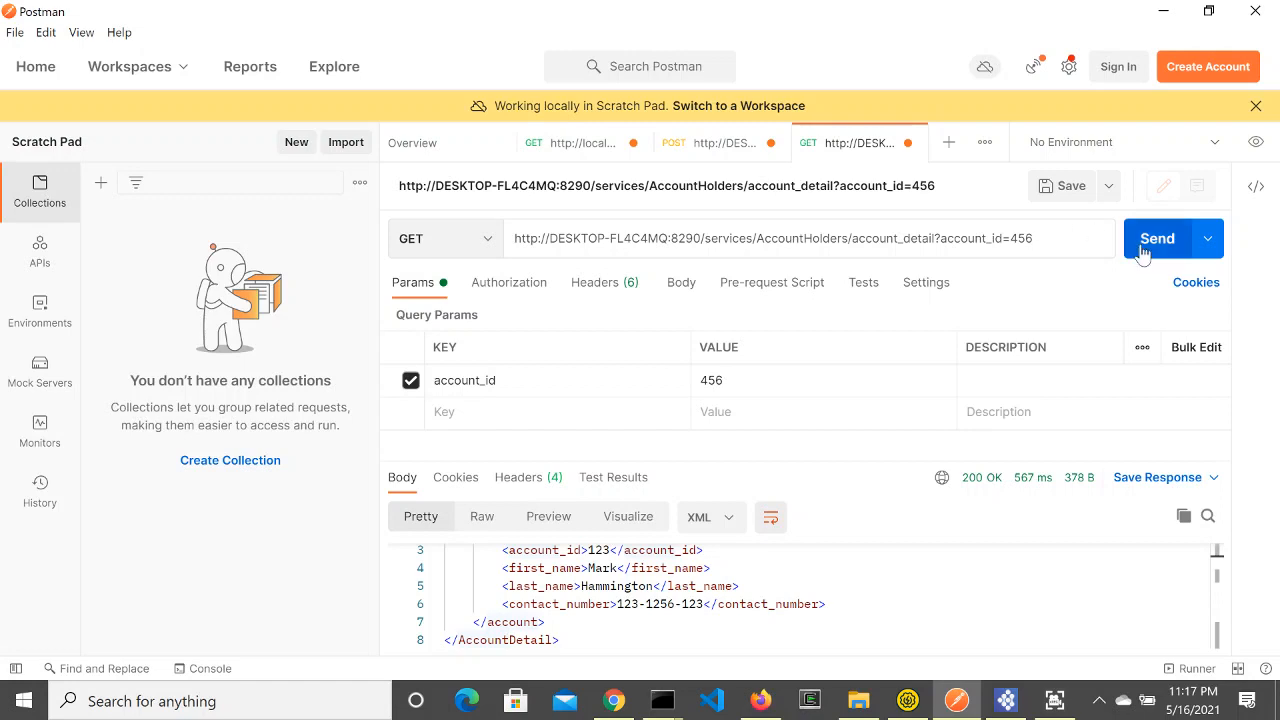
left_click(1143, 240)
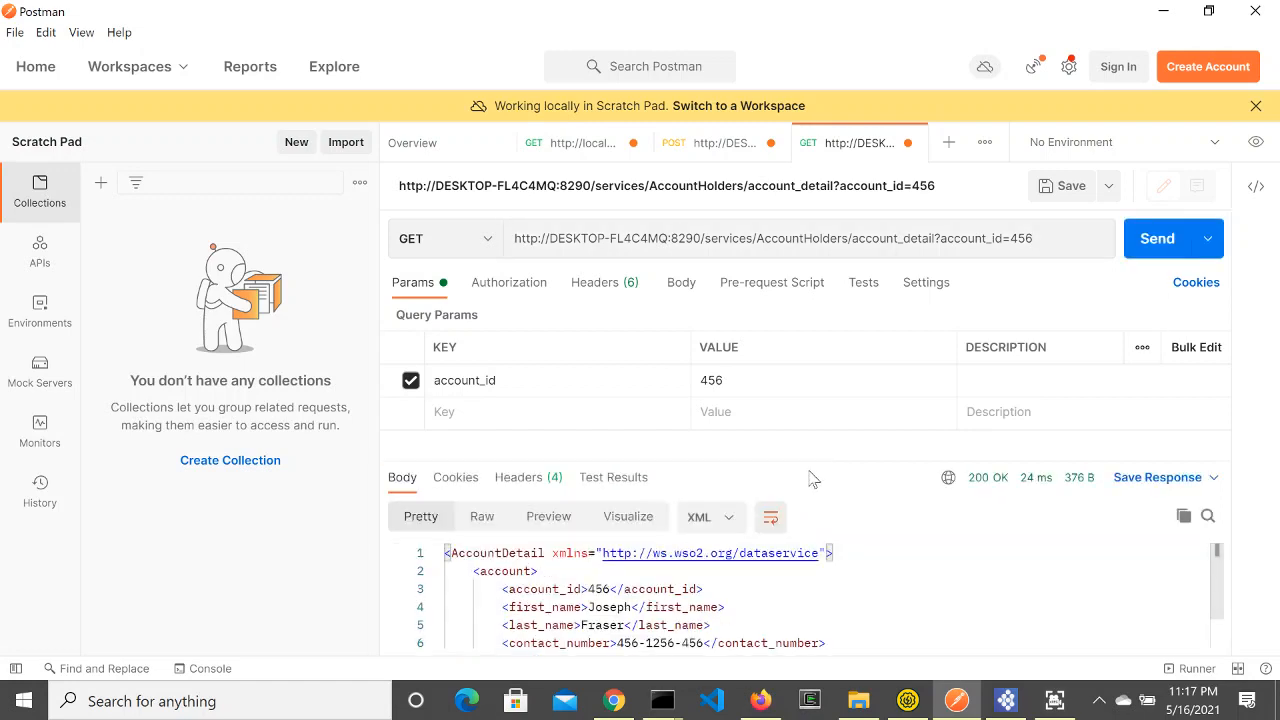
left_click_drag(814, 455, 814, 366)
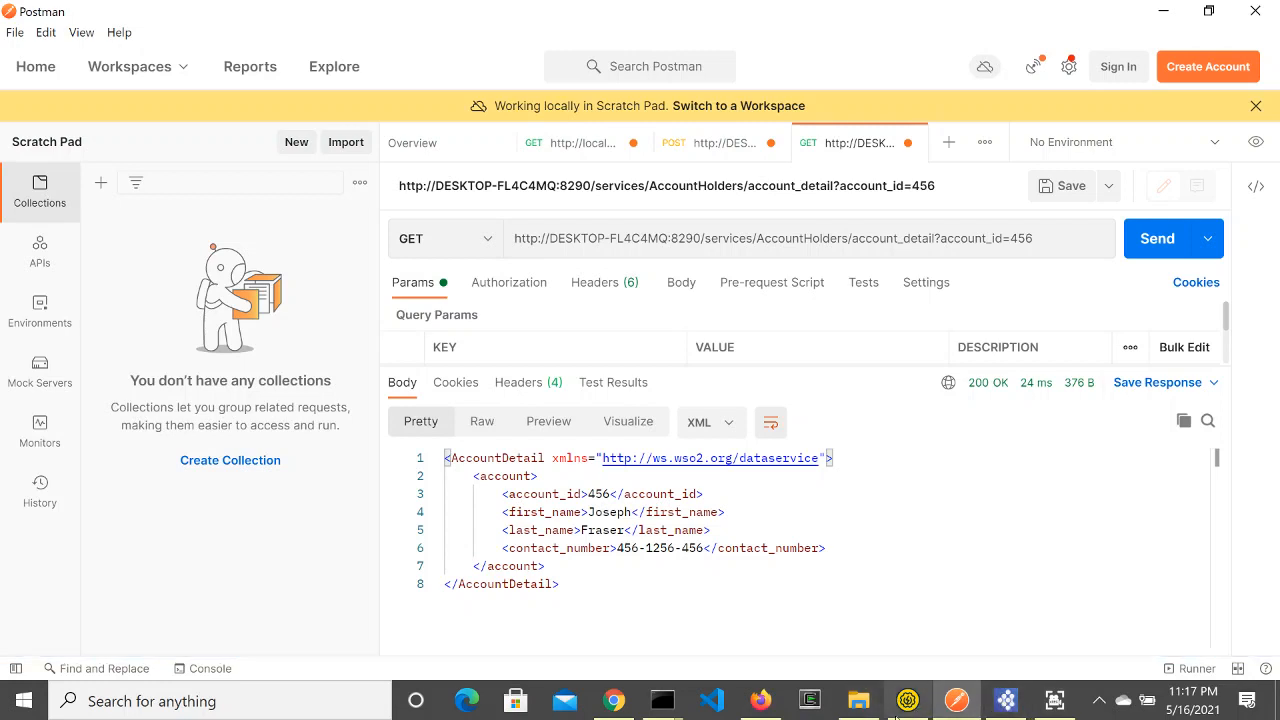
Step: Select the AccountHolders WSDL 1.1 URL in Chrome's Micro Integrator Dashboard
mouse_move(906, 706)
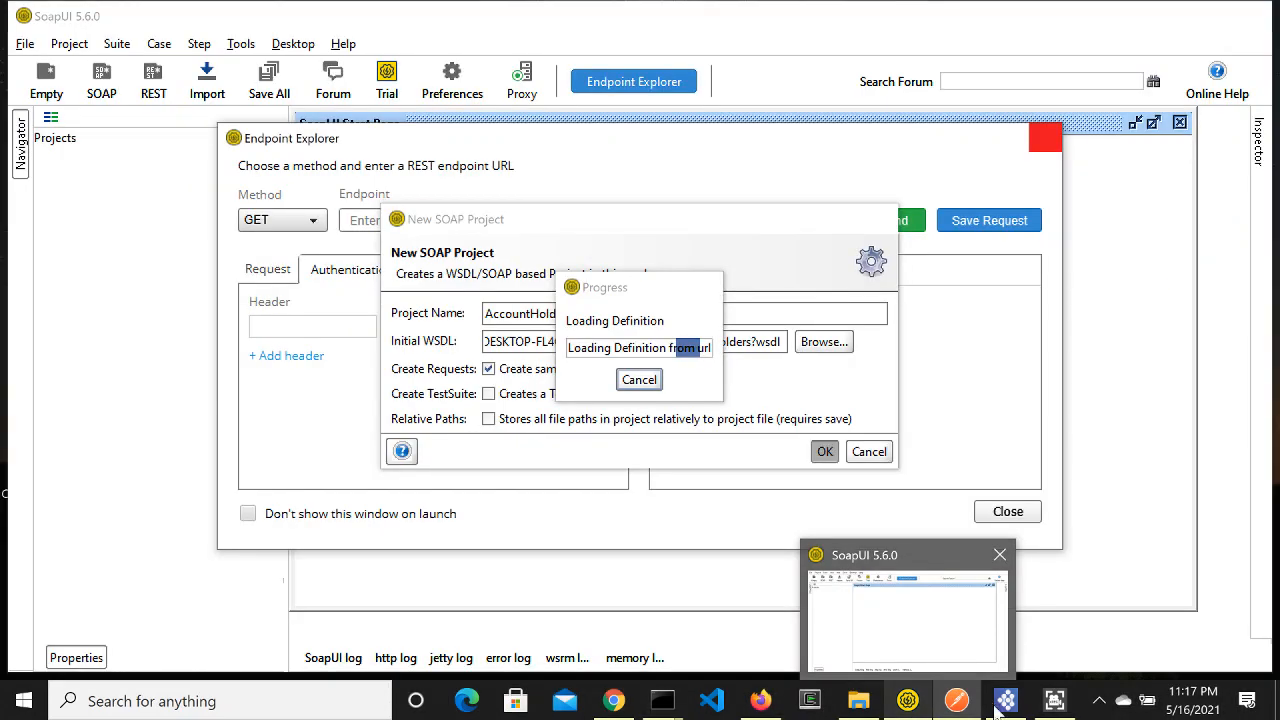
mouse_move(1008, 706)
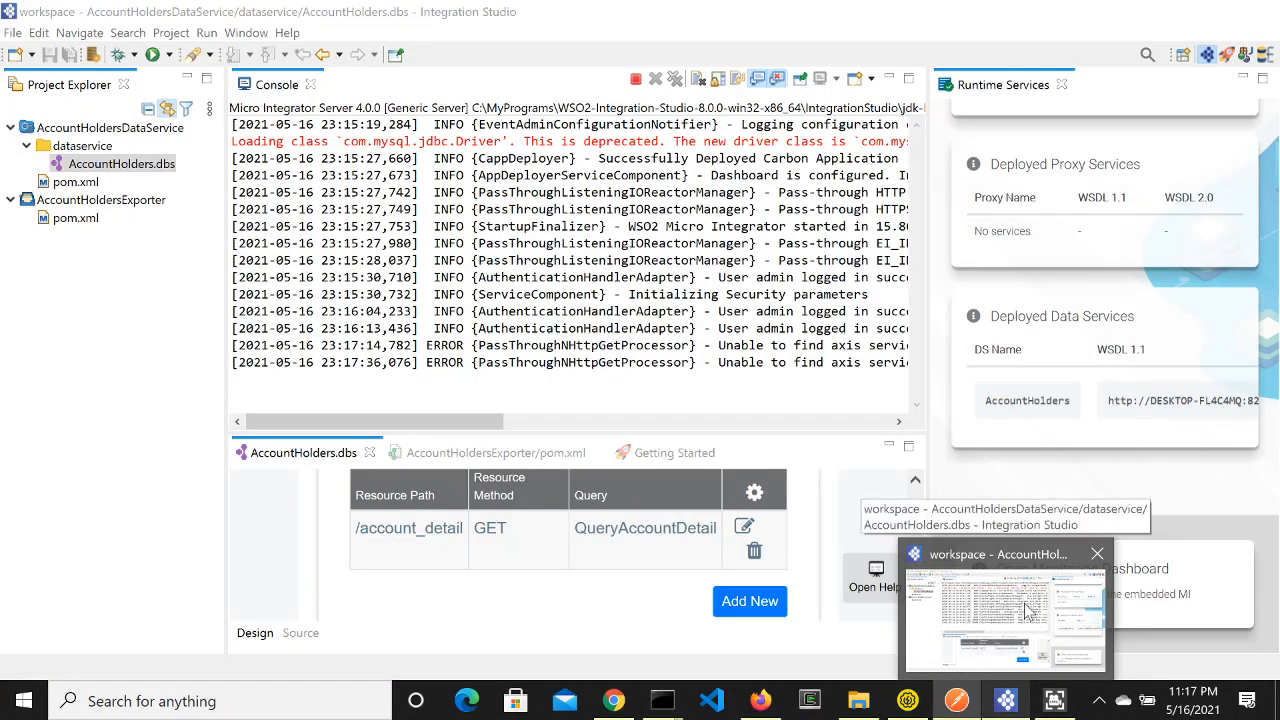
mouse_move(604, 706)
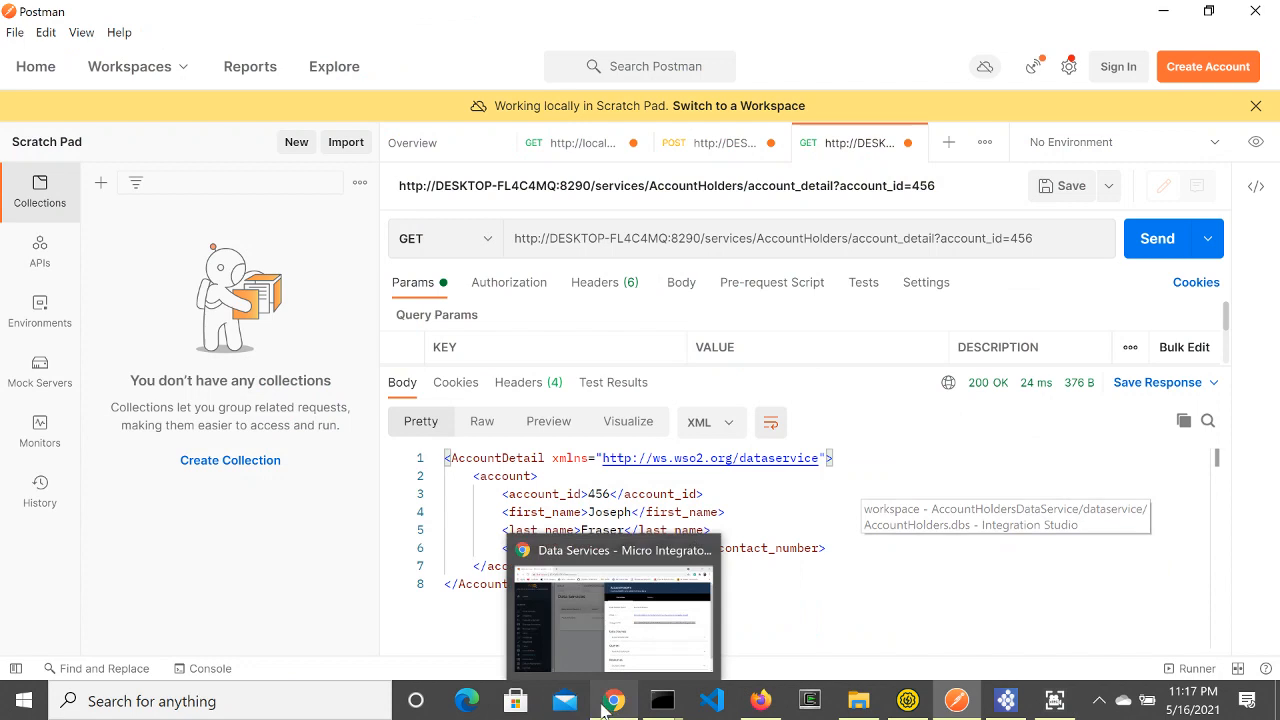
left_click(620, 610)
left_click_drag(1133, 319, 824, 326)
key("ctrl+c")
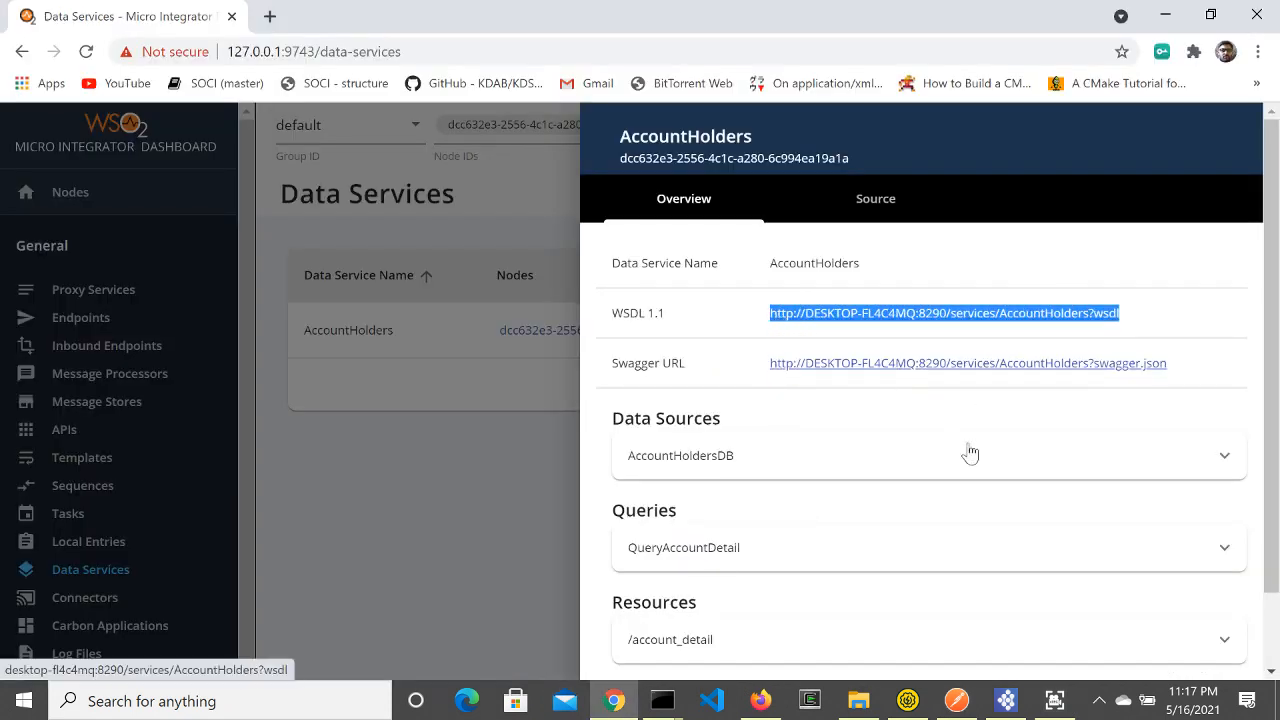
left_click(908, 702)
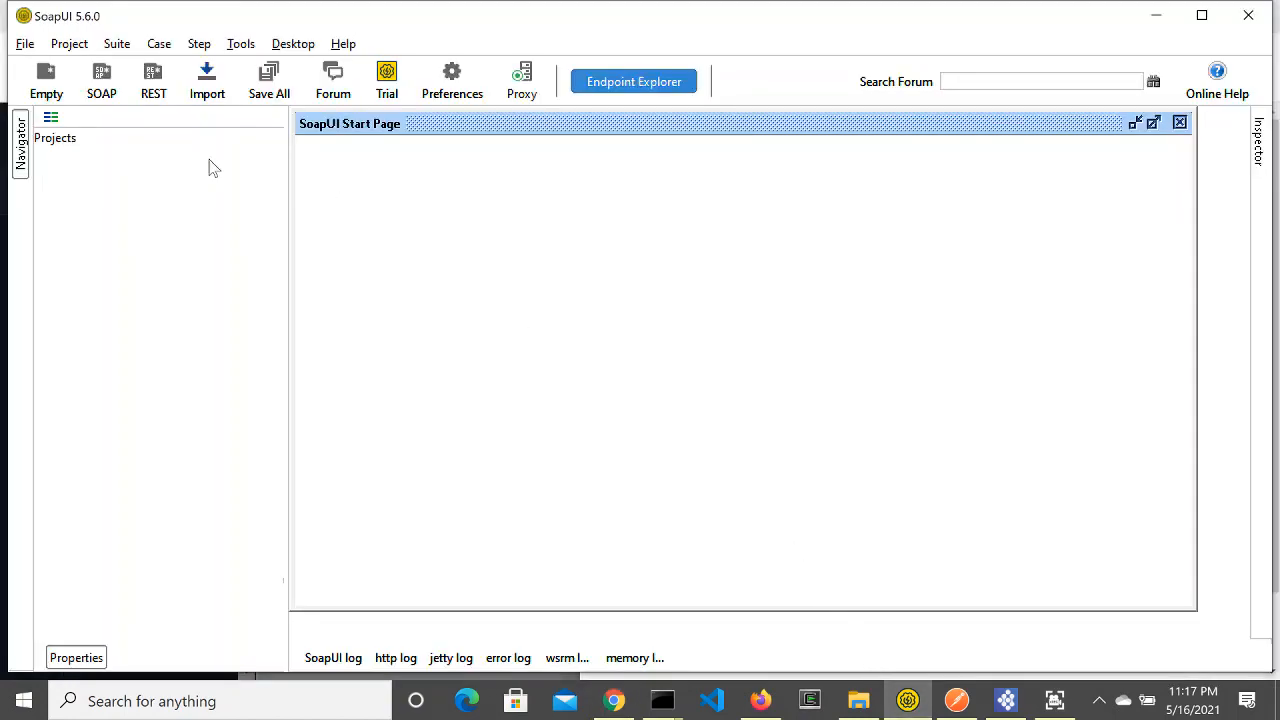
Step: Create the AccountHolders SOAP project from the pasted WSDL URL and expand QueryAccountDetail under SOAP 1.1
left_click(118, 90)
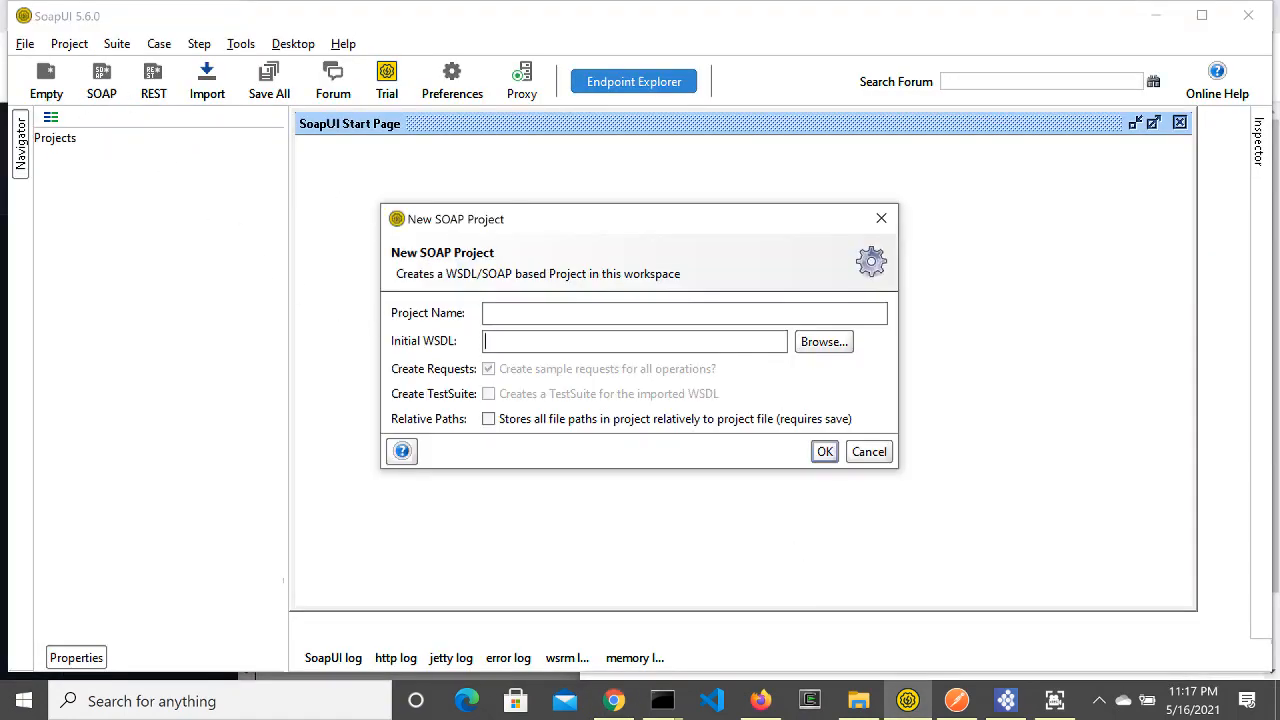
key("ctrl+v")
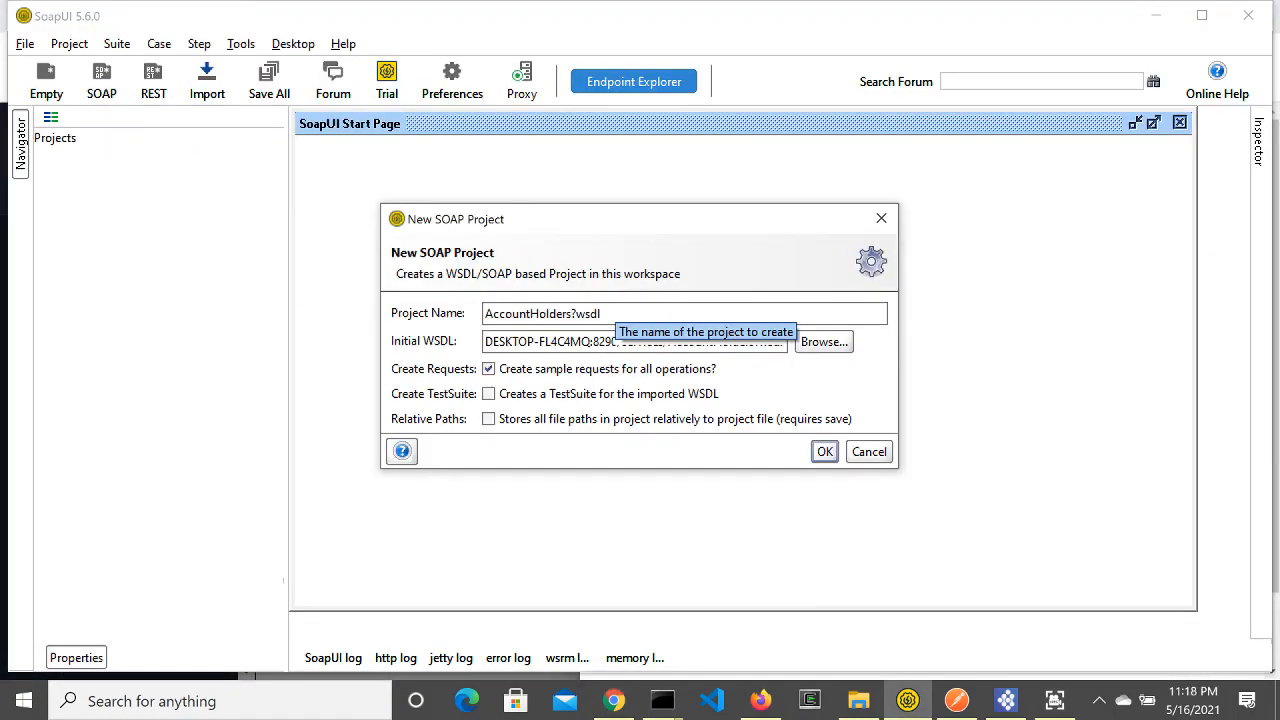
key("BackSpace")
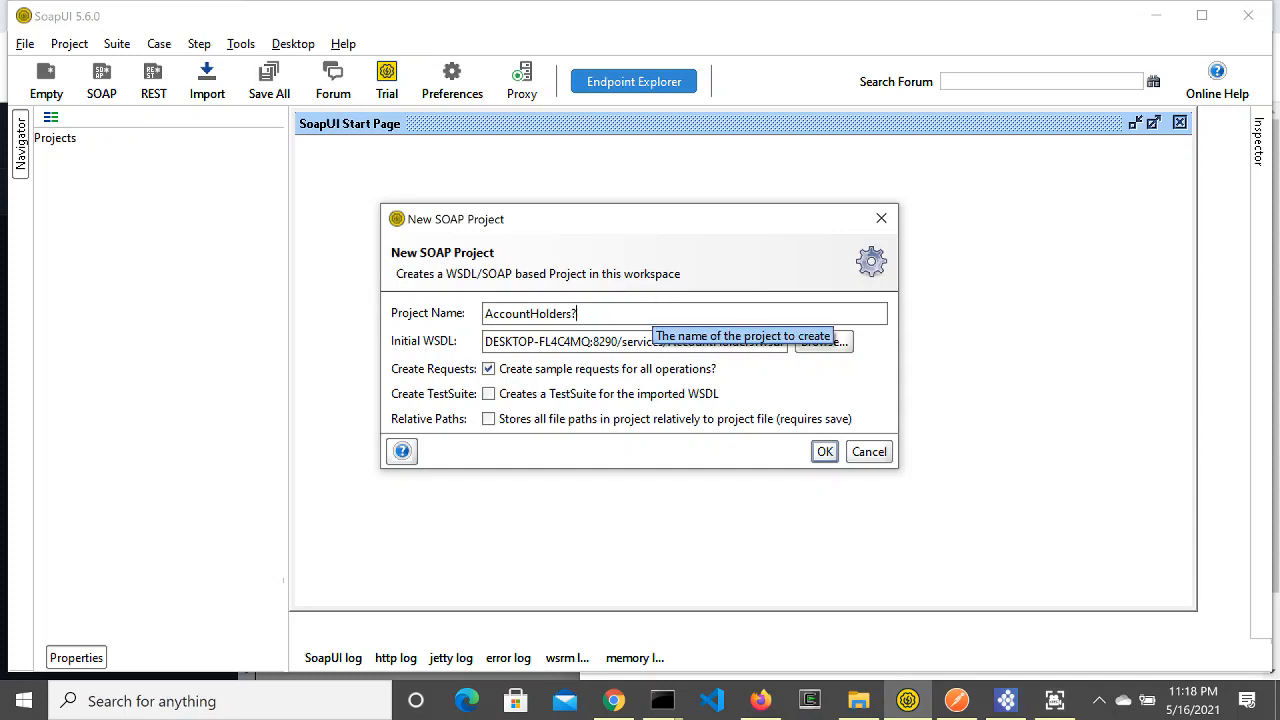
left_click(824, 451)
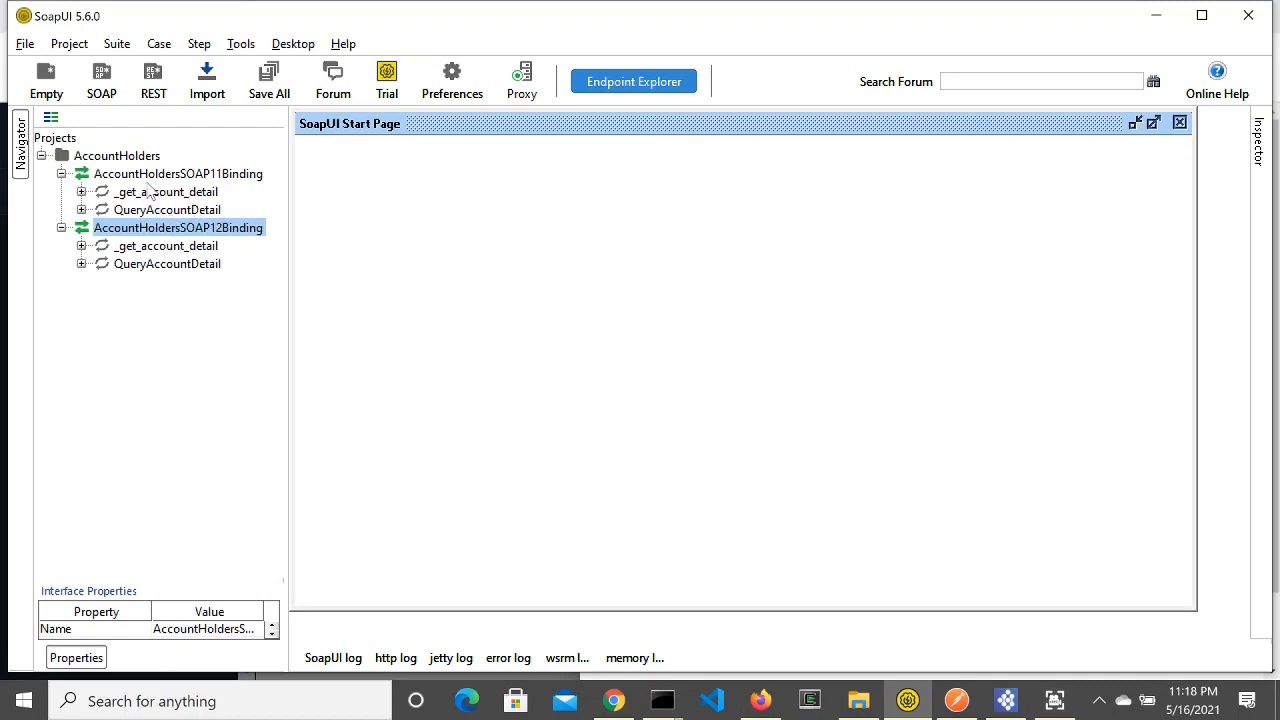
left_click(81, 209)
Step: Send the QueryAccountDetail SOAP request with account_id 123 and get its AccountDetail response
double_click(150, 227)
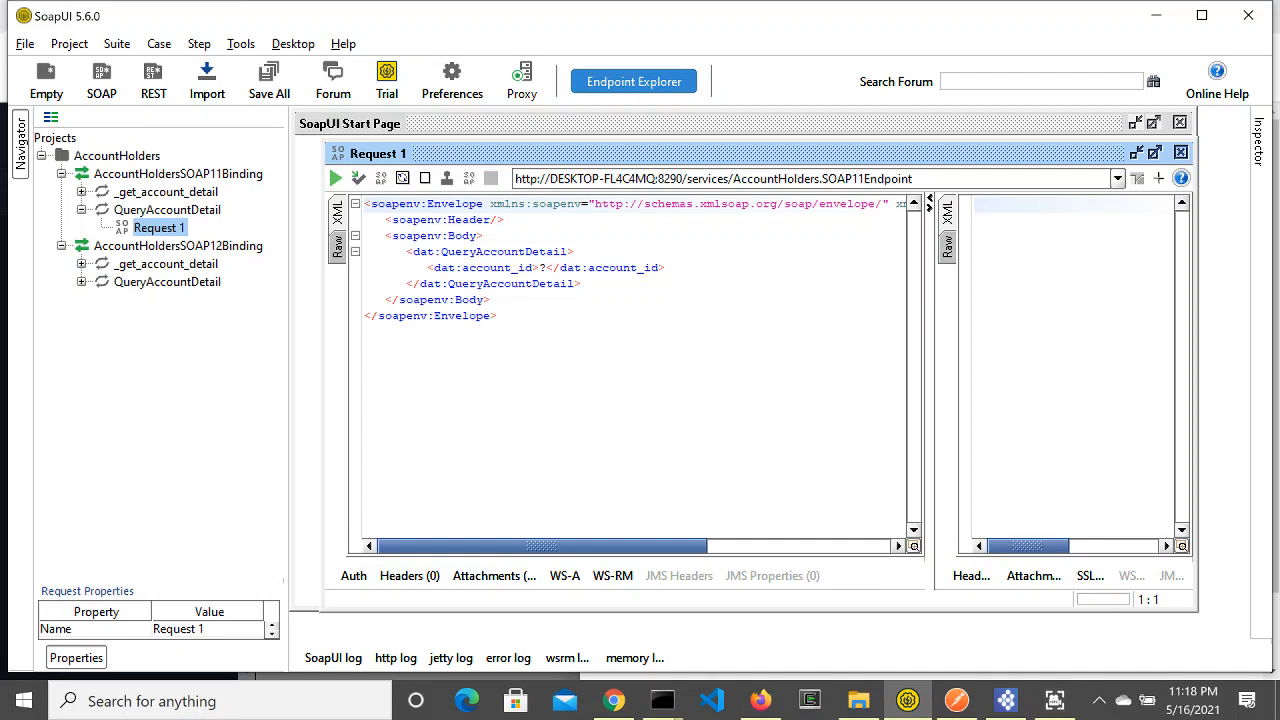
left_click(547, 268)
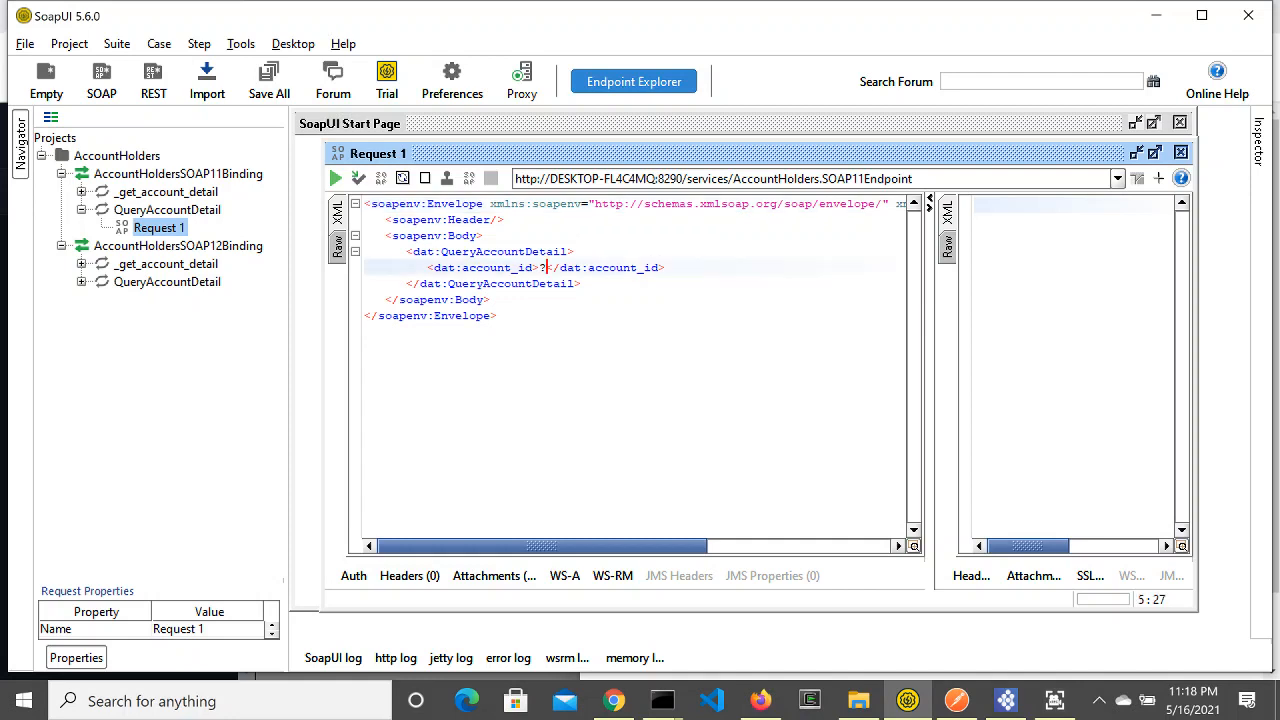
key("BackSpace")
type("123")
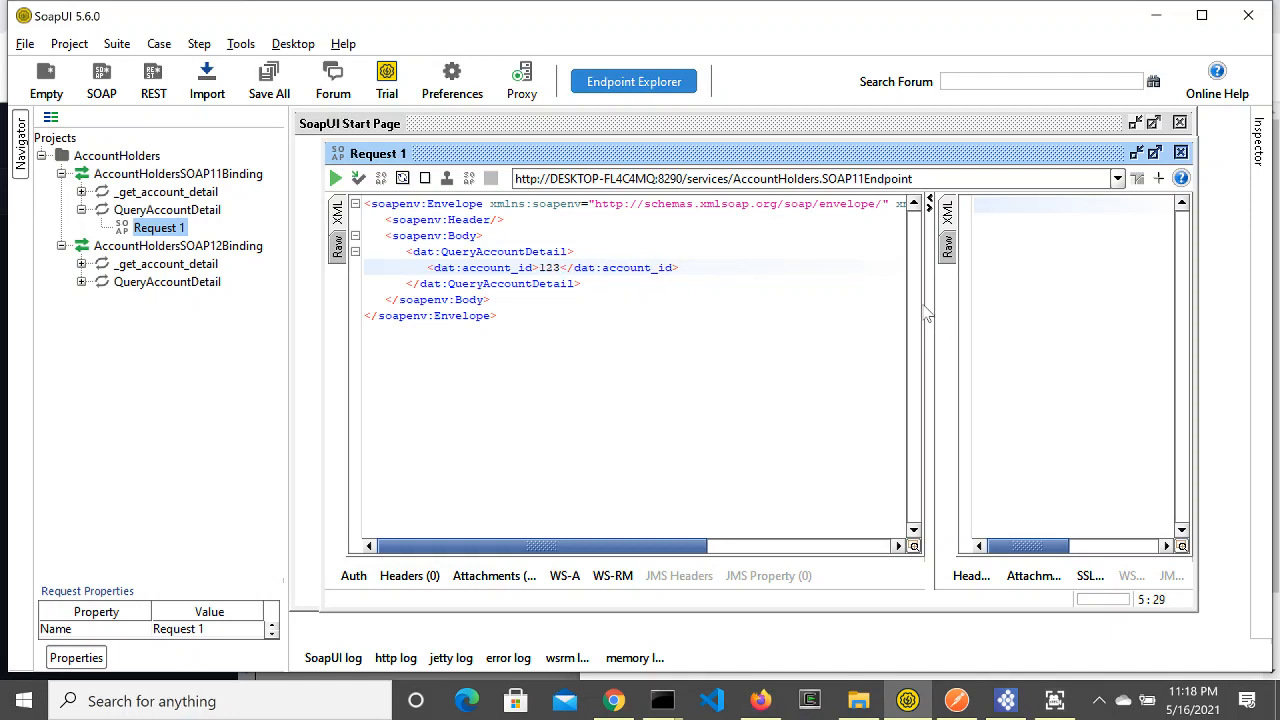
left_click_drag(928, 316, 728, 318)
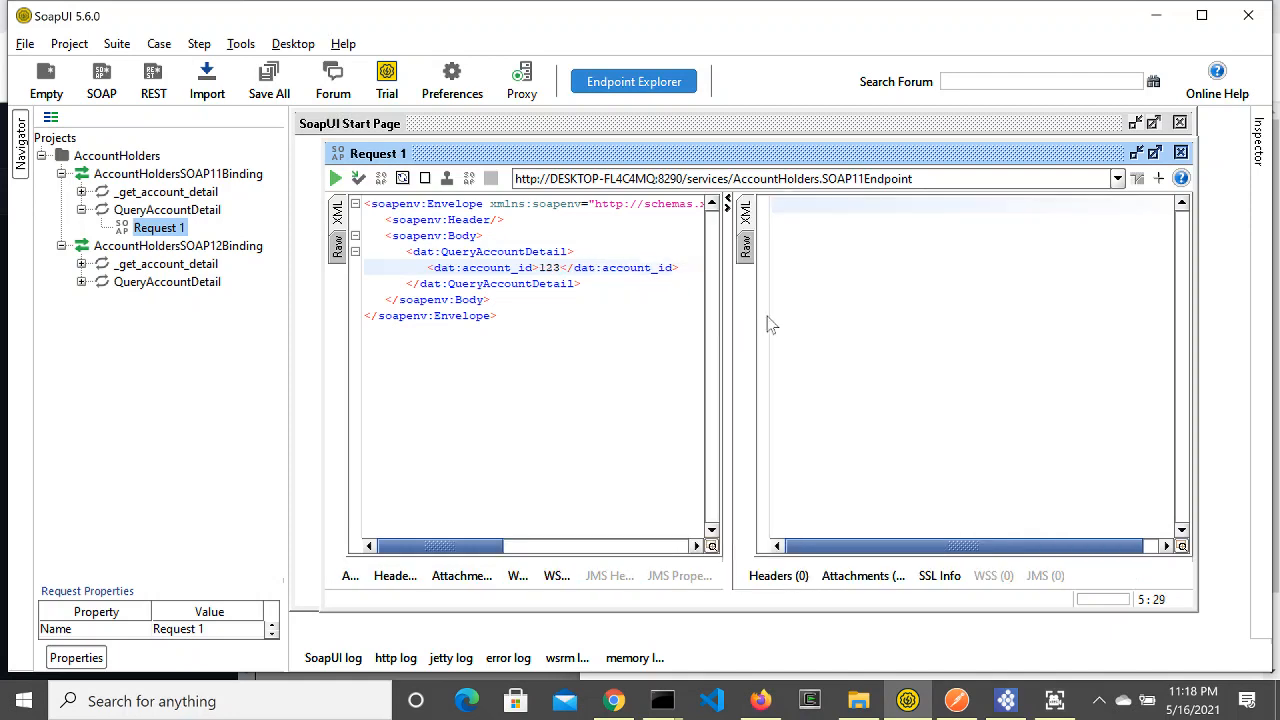
left_click(336, 178)
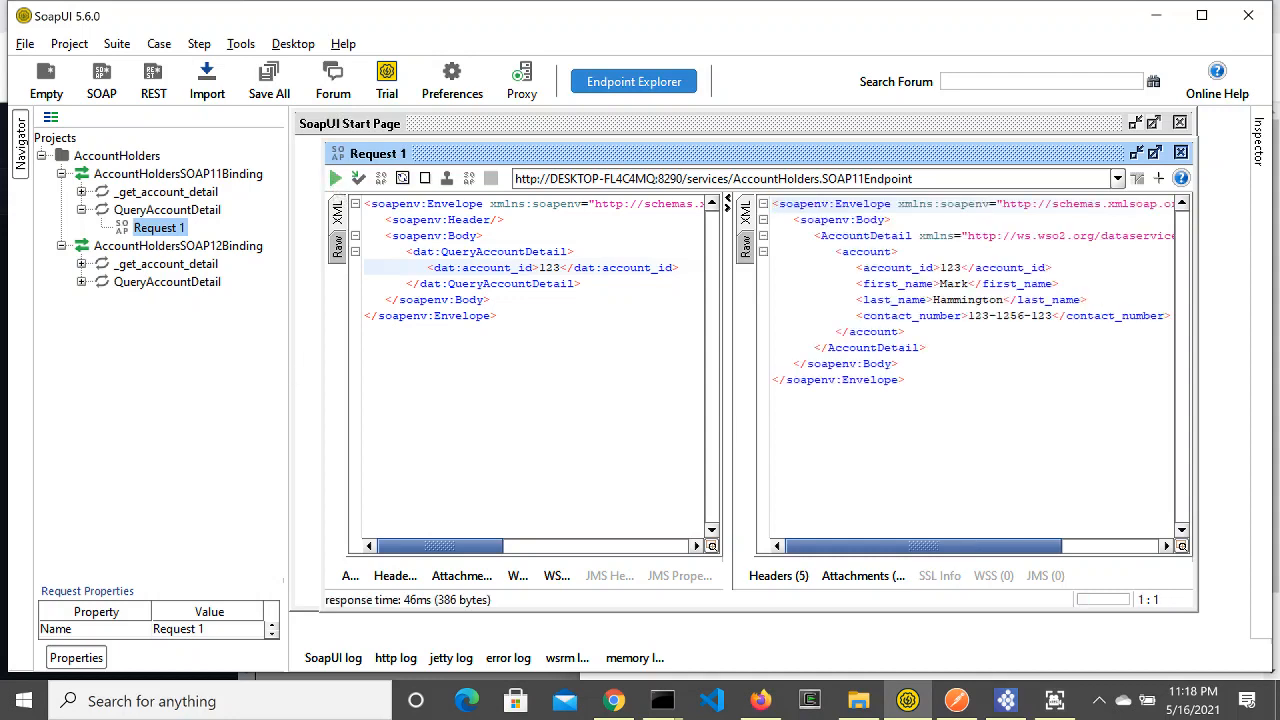
Step: Change account_id to 456 and resubmit the QueryAccountDetail request
key("BackSpace")
key("BackSpace")
key("BackSpace")
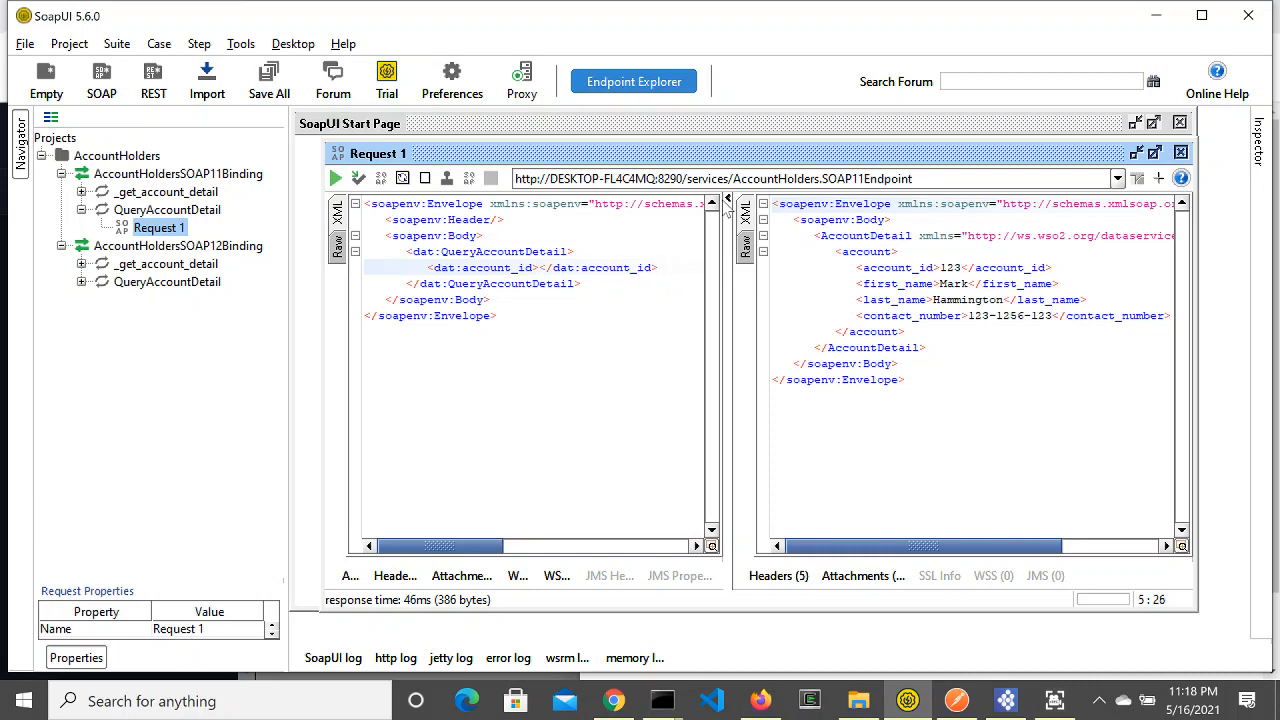
type("456")
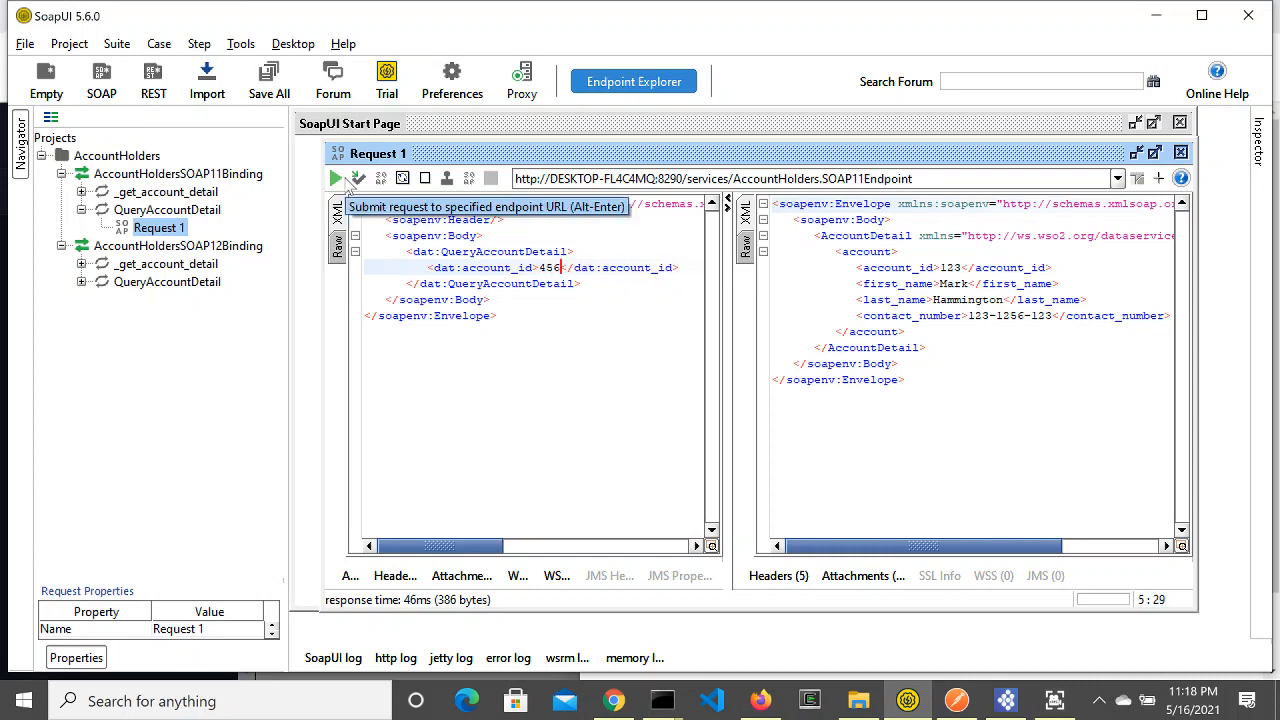
left_click(336, 178)
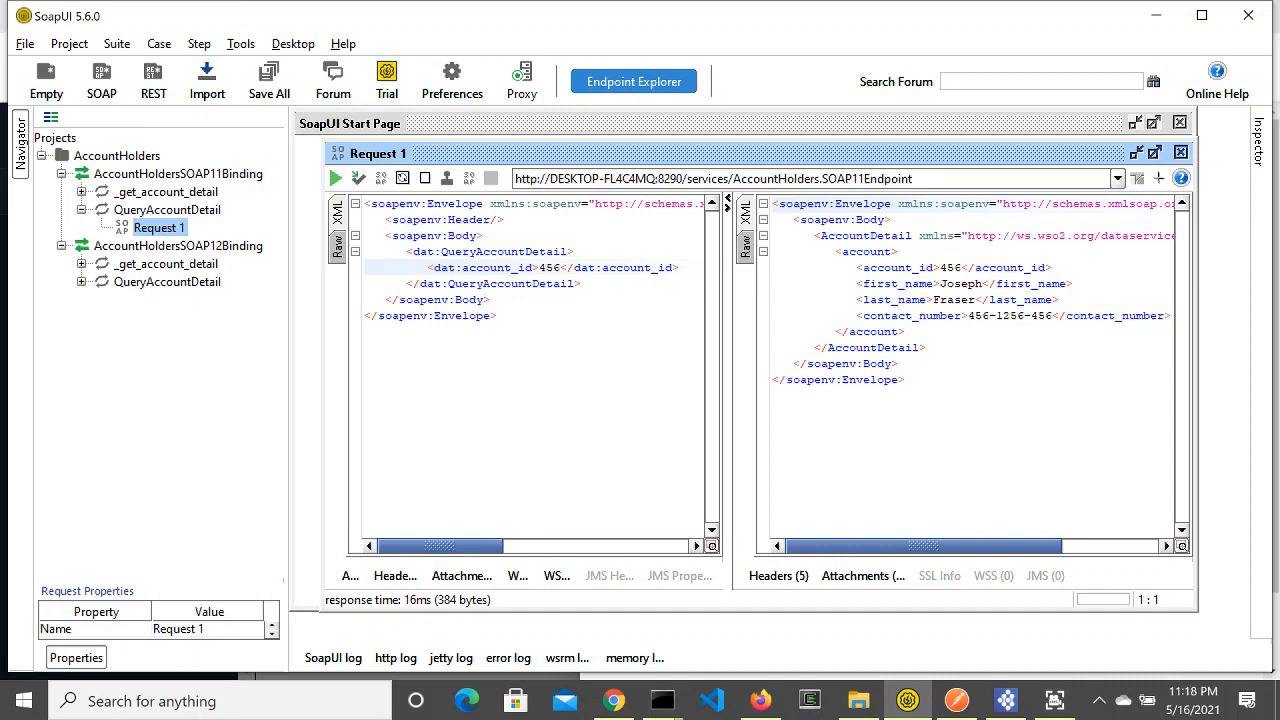
Step: Terminate the embedded Micro Integrator server, close its Console, and review the AccountHolders.dbs design form
left_click(1006, 701)
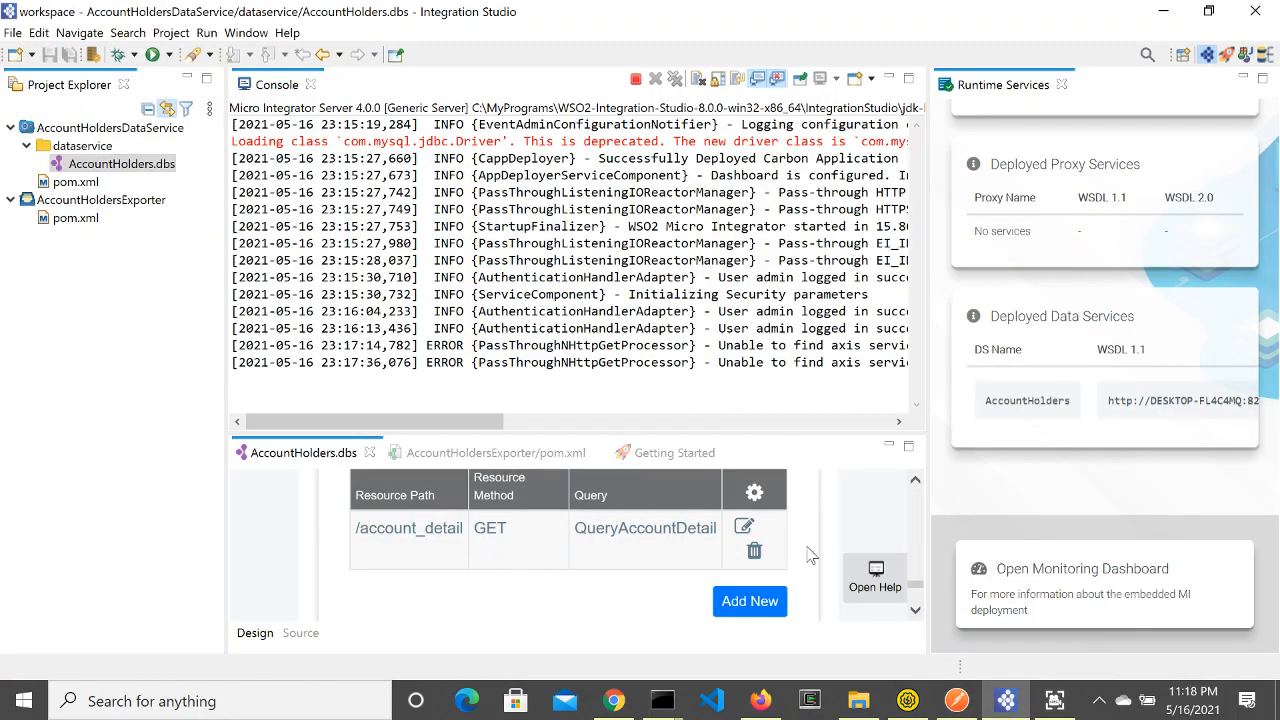
left_click(635, 78)
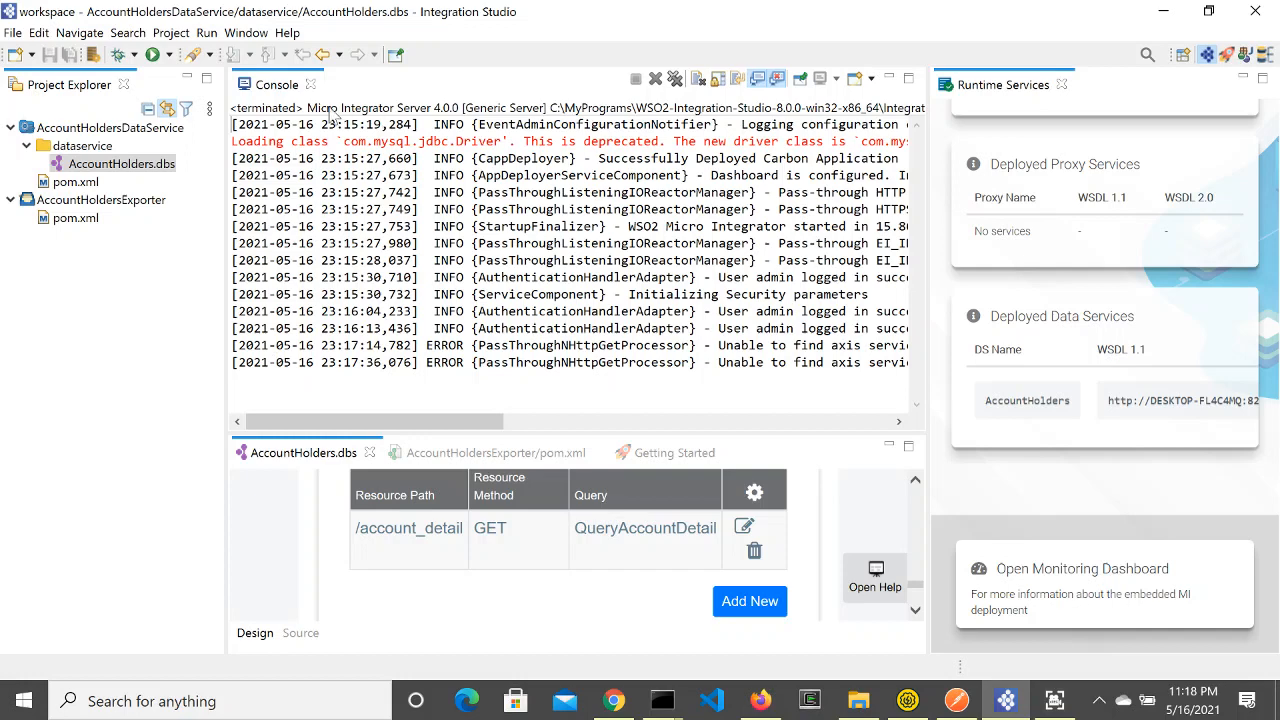
left_click(310, 84)
scroll(628, 278, "up", 8)
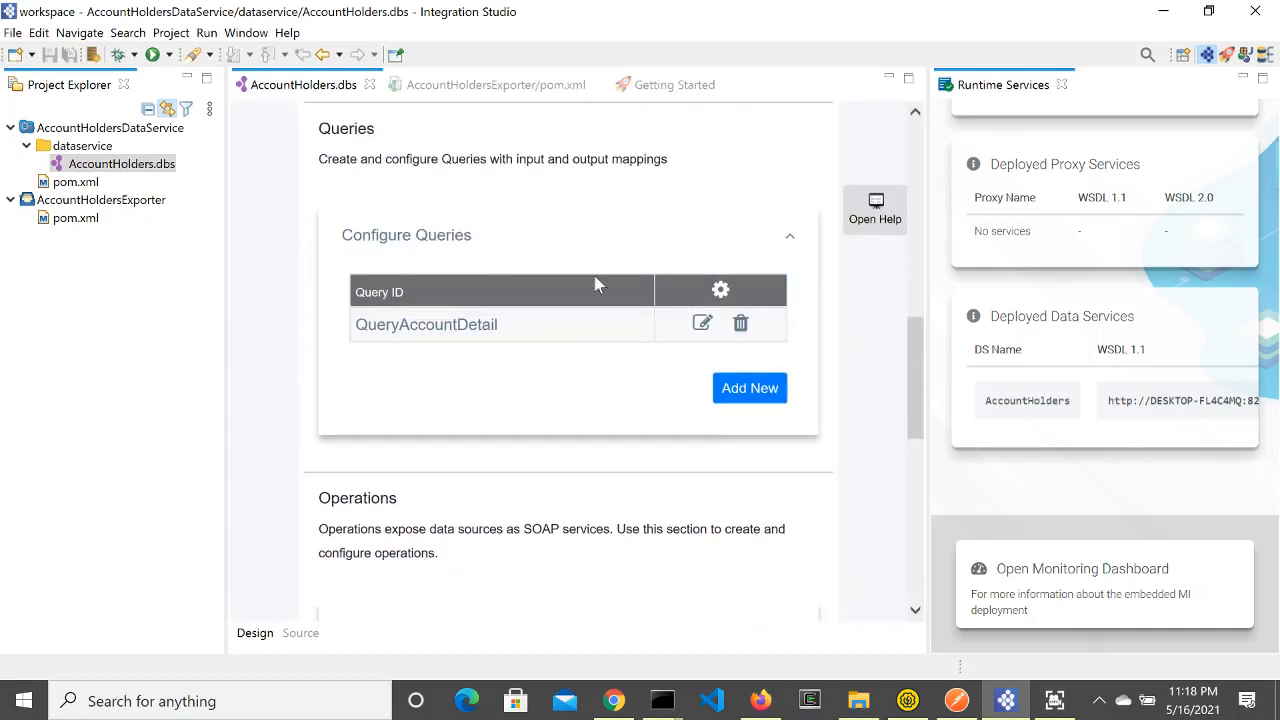
scroll(600, 410, "up", 2)
scroll(610, 410, "up", 3)
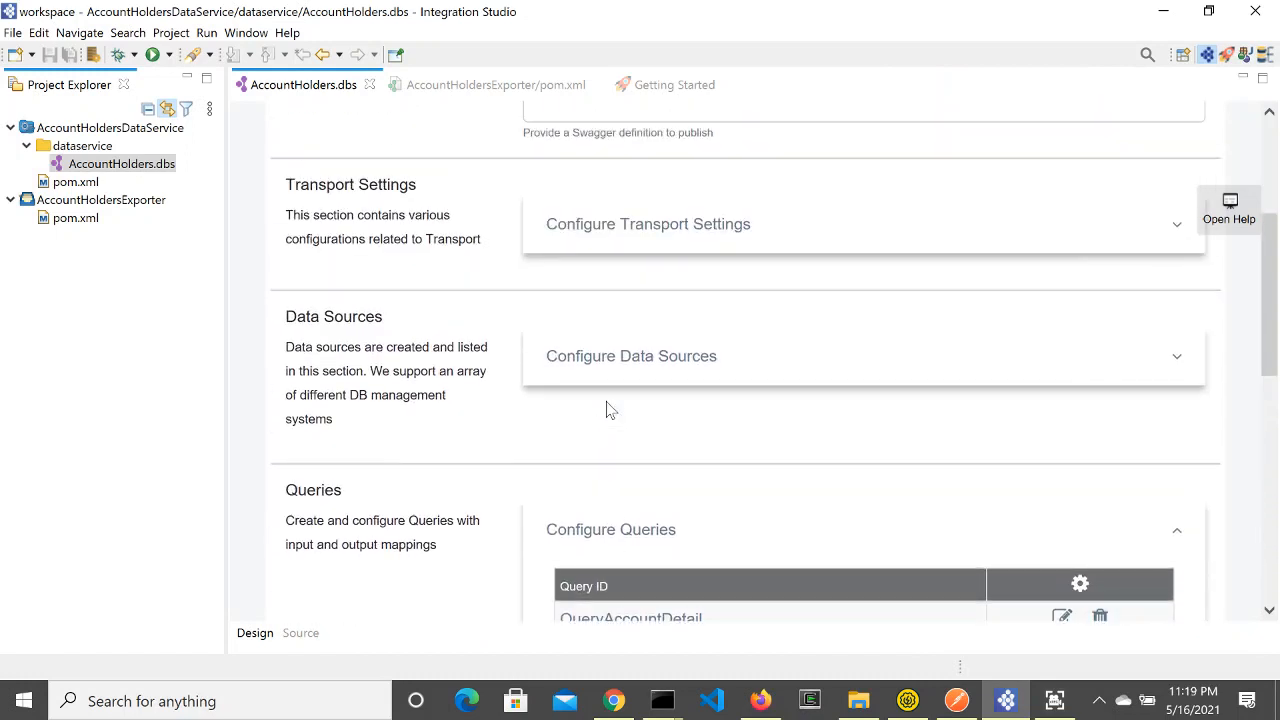
scroll(612, 410, "up", 2)
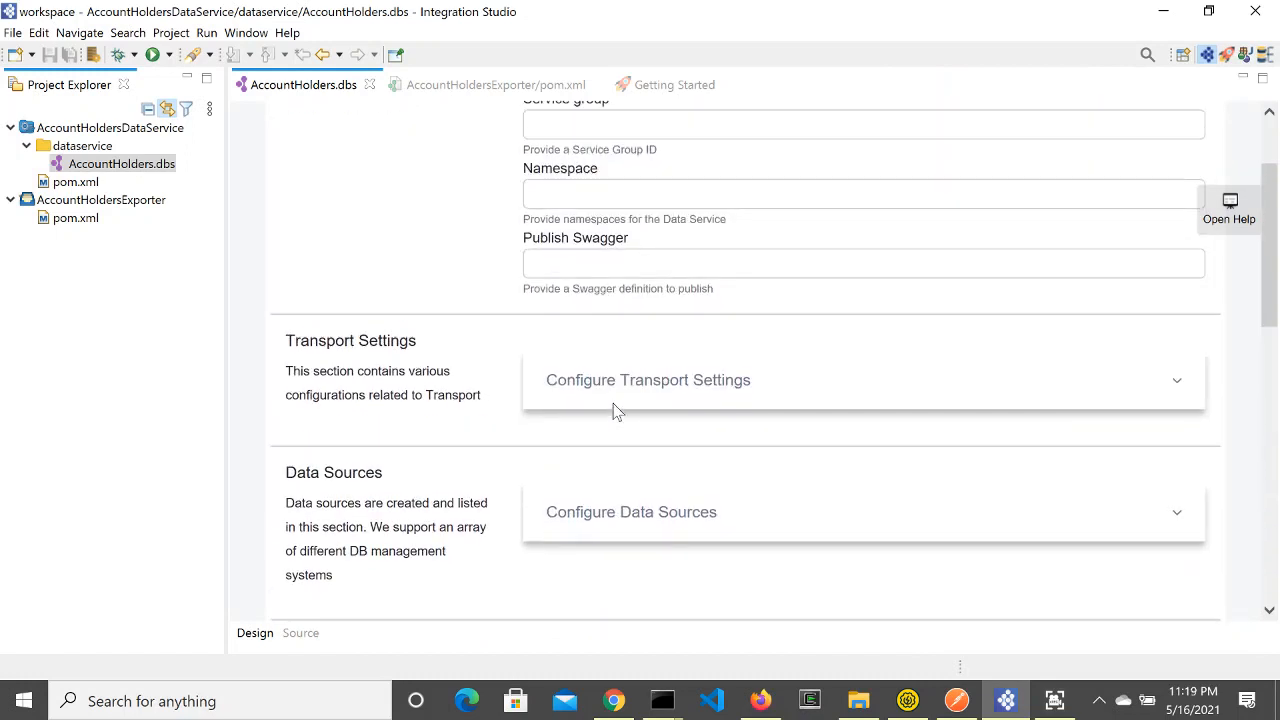
scroll(617, 412, "down", 3)
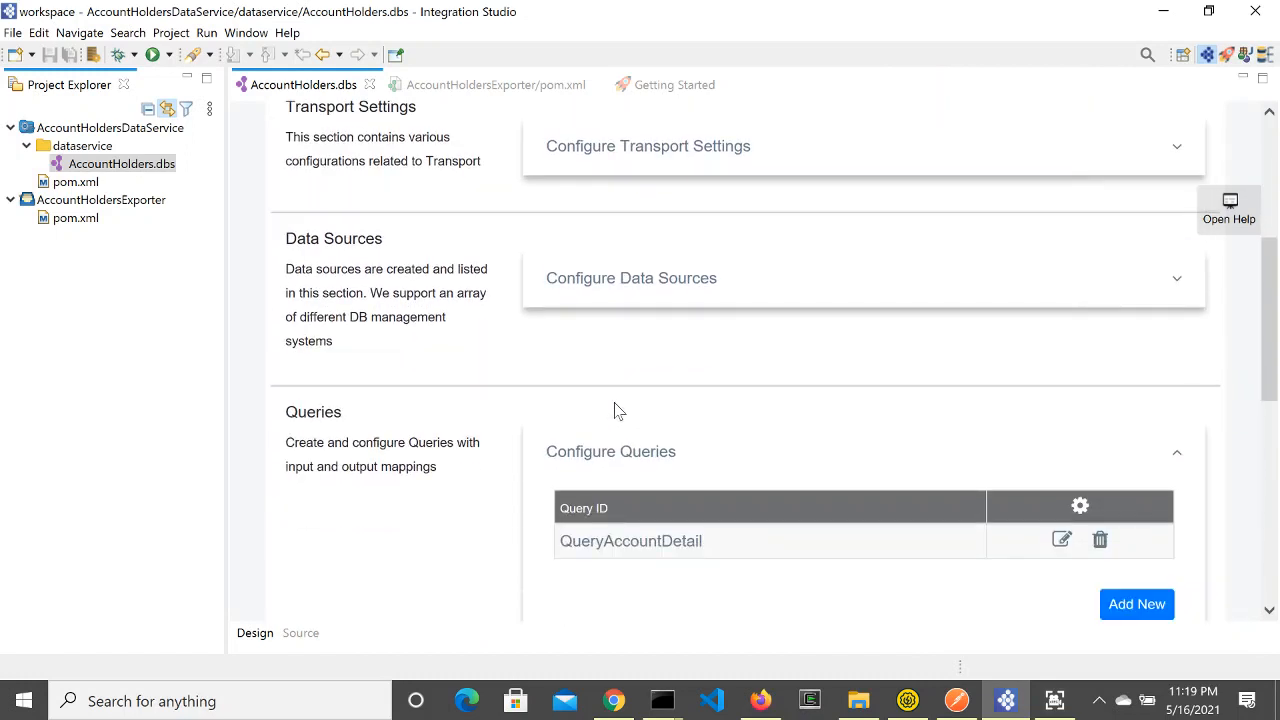